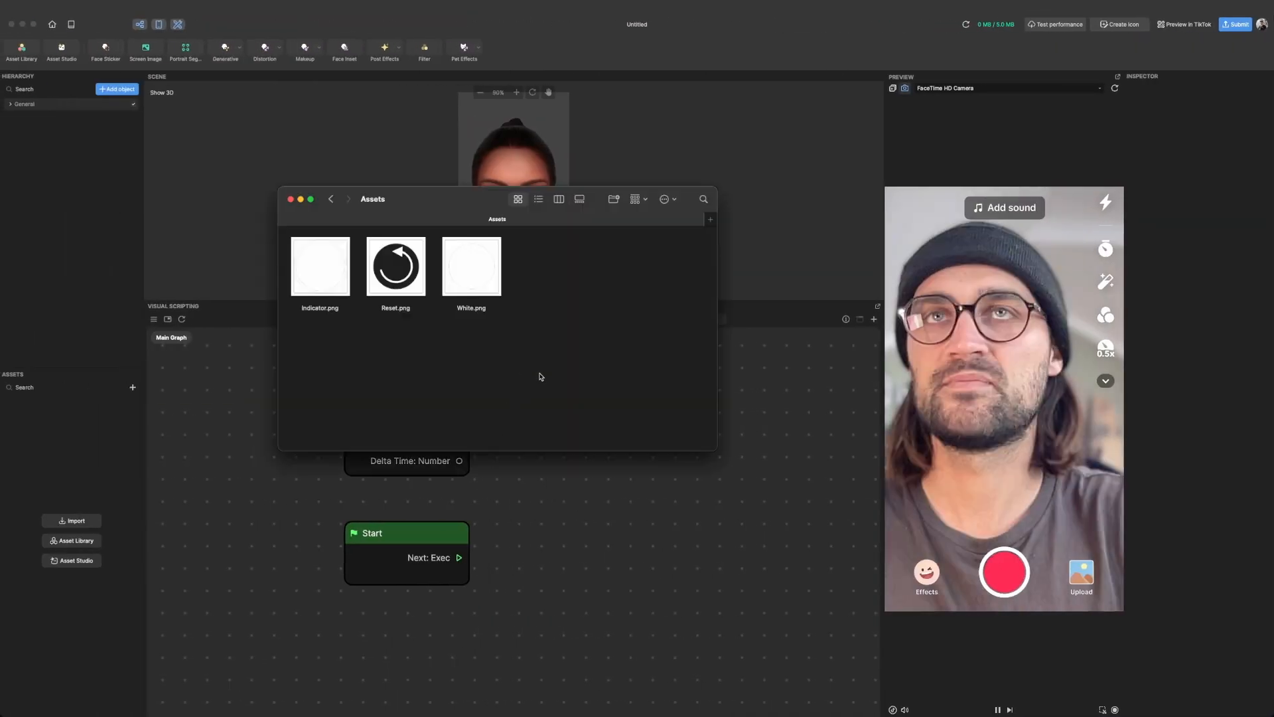
Import the Indicator.png, Reset.png and White.png images from the Assets folder into the project's assets
drag(541, 376, 57, 473)
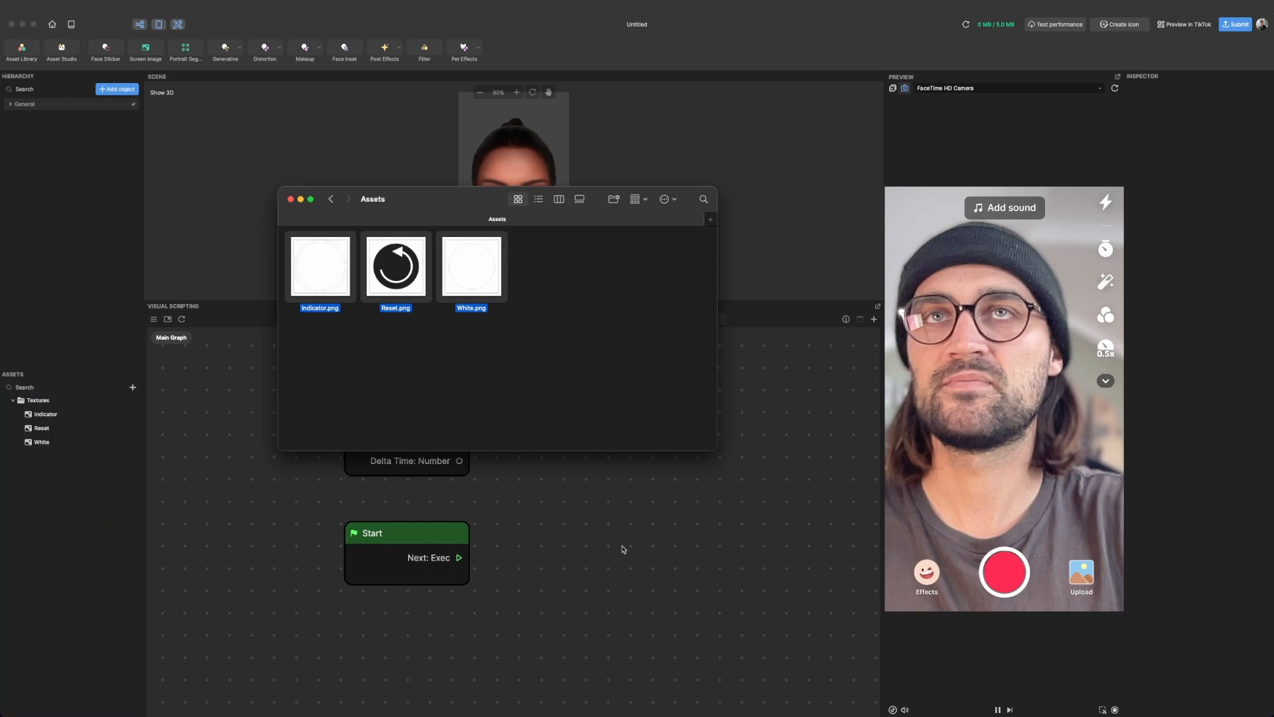
click(623, 549)
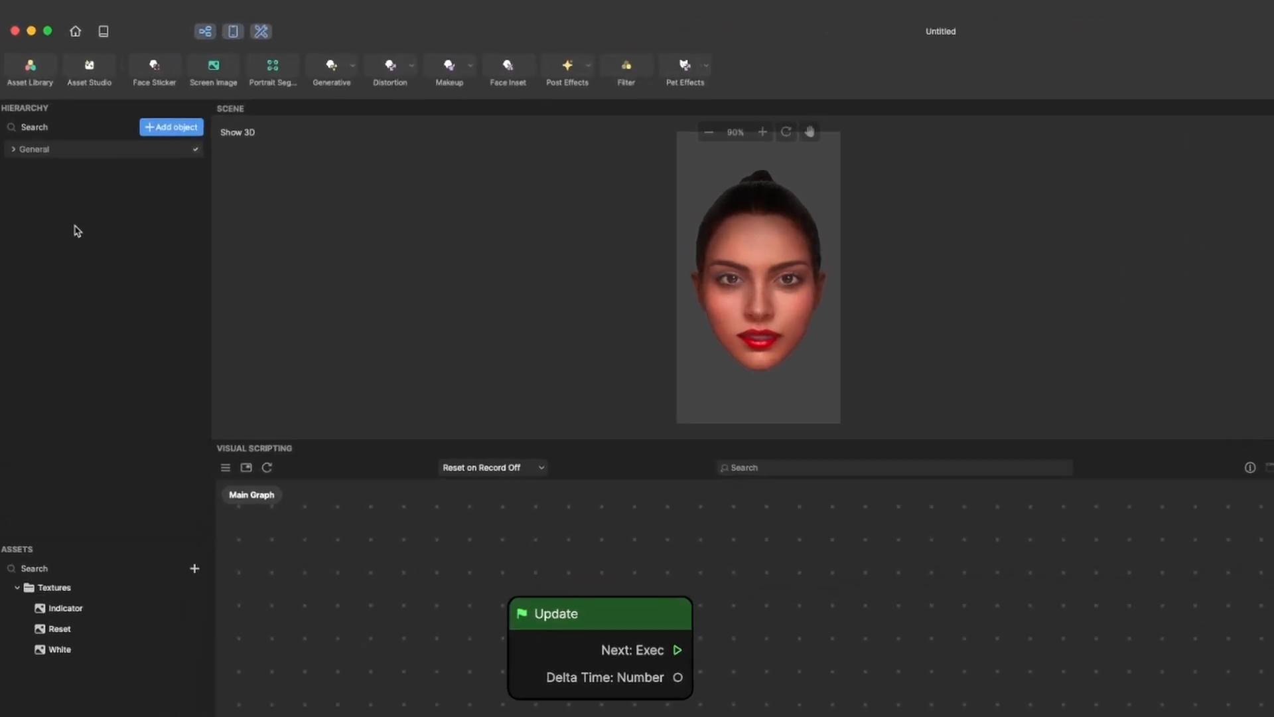
Add a 2D Scene Object to the hierarchy and rename it UI
click(163, 132)
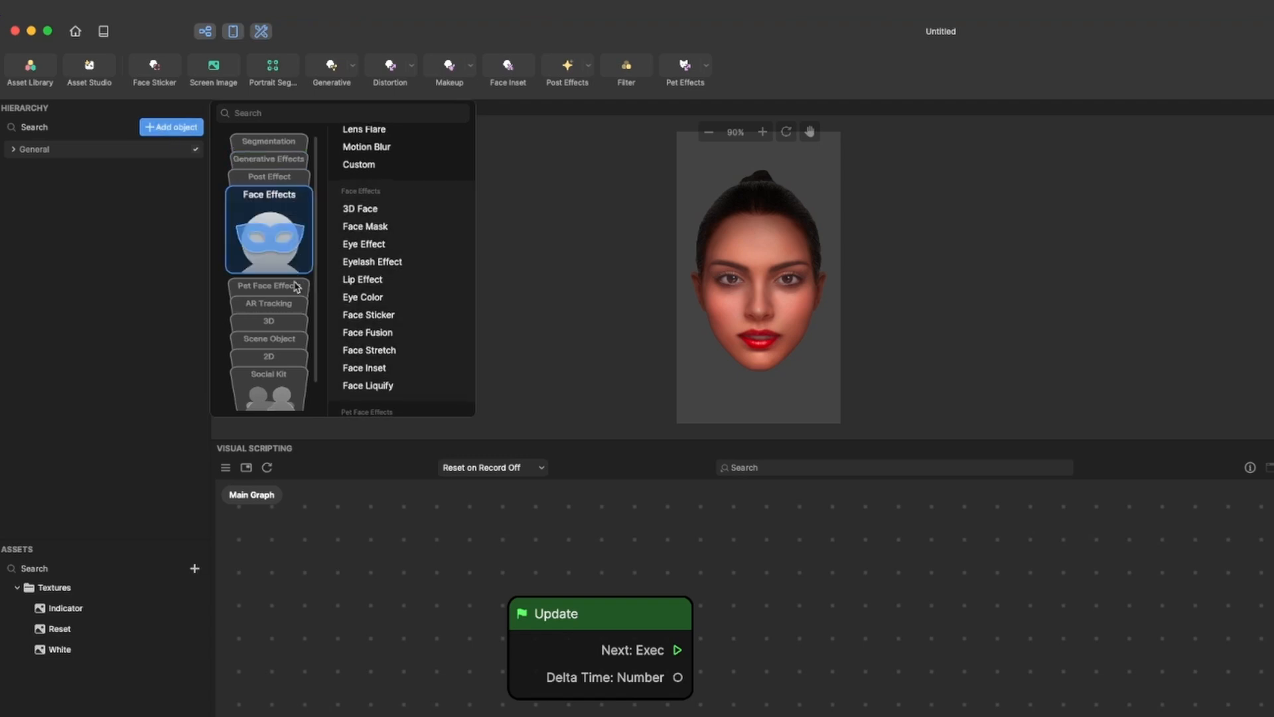
scroll(284, 297, down, 10)
scroll(283, 297, up, 1)
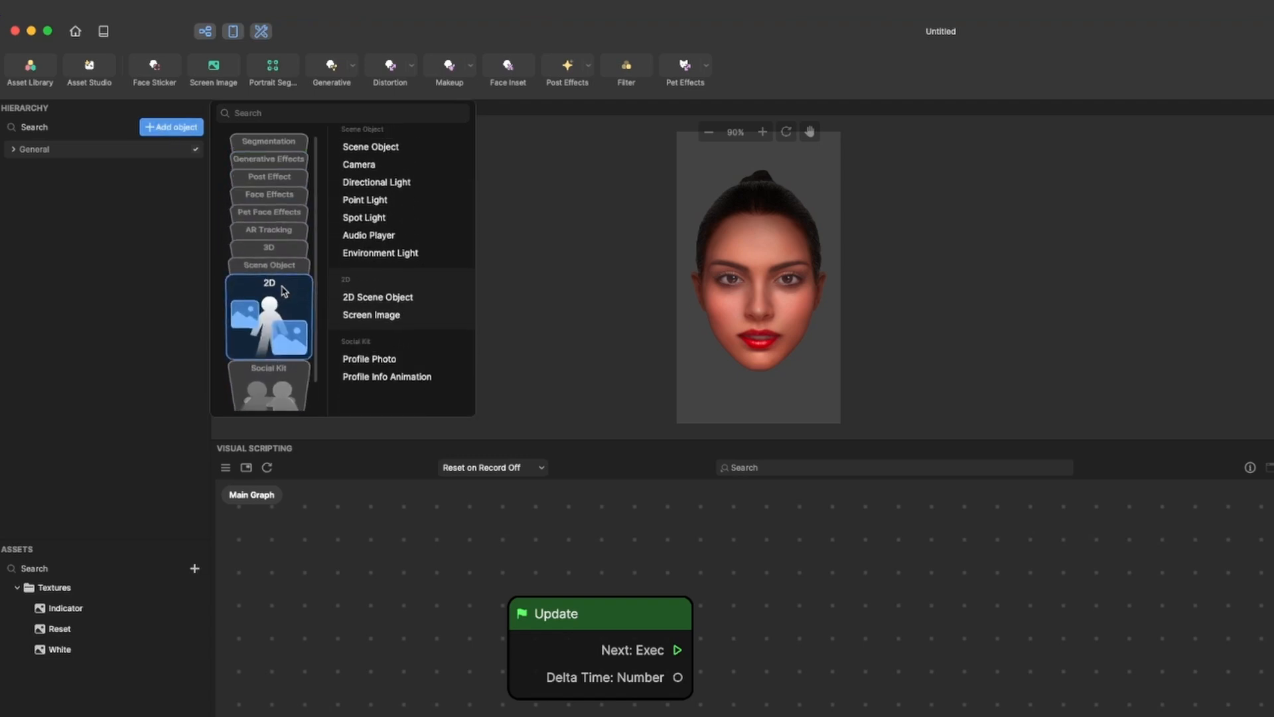
click(373, 299)
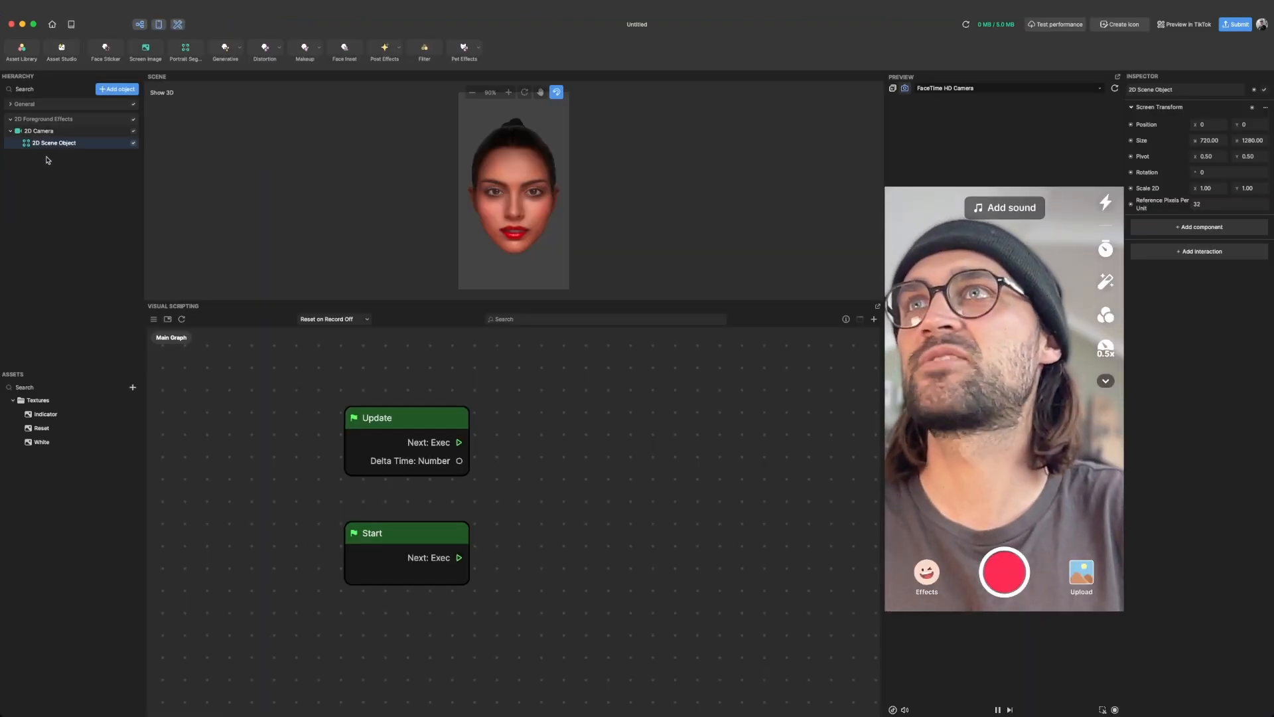
right_click(52, 144)
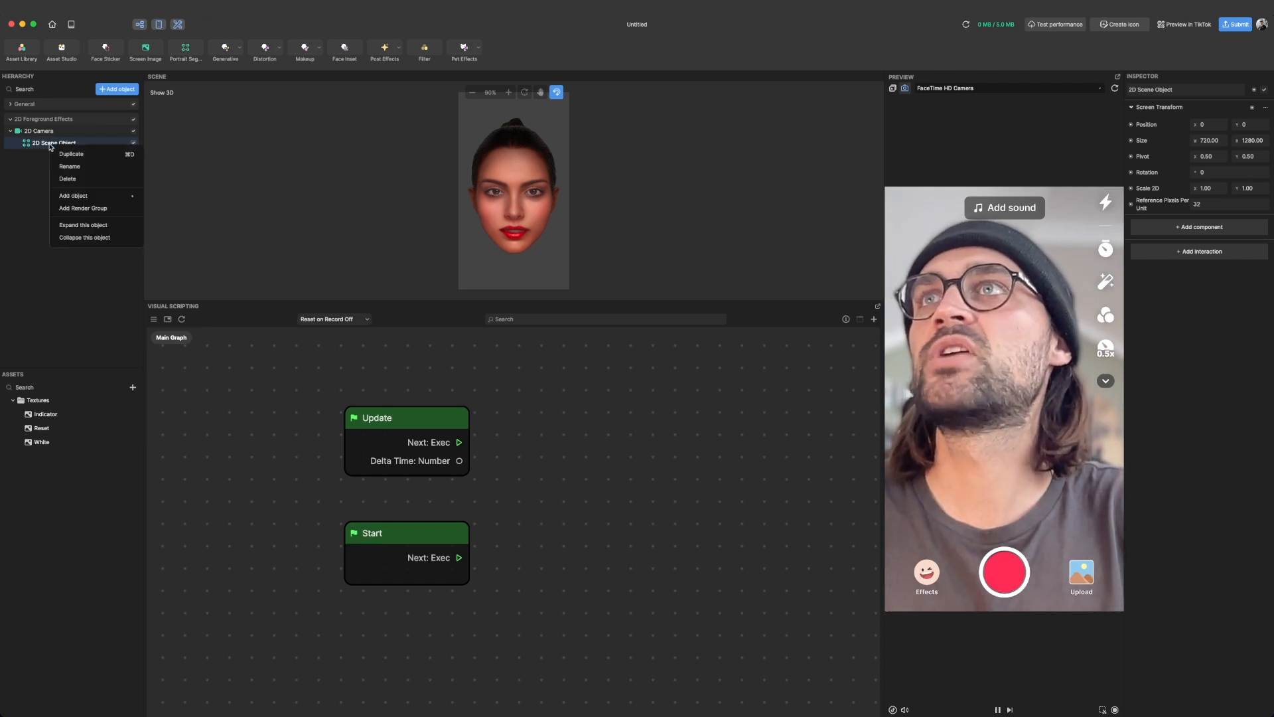
click(73, 166)
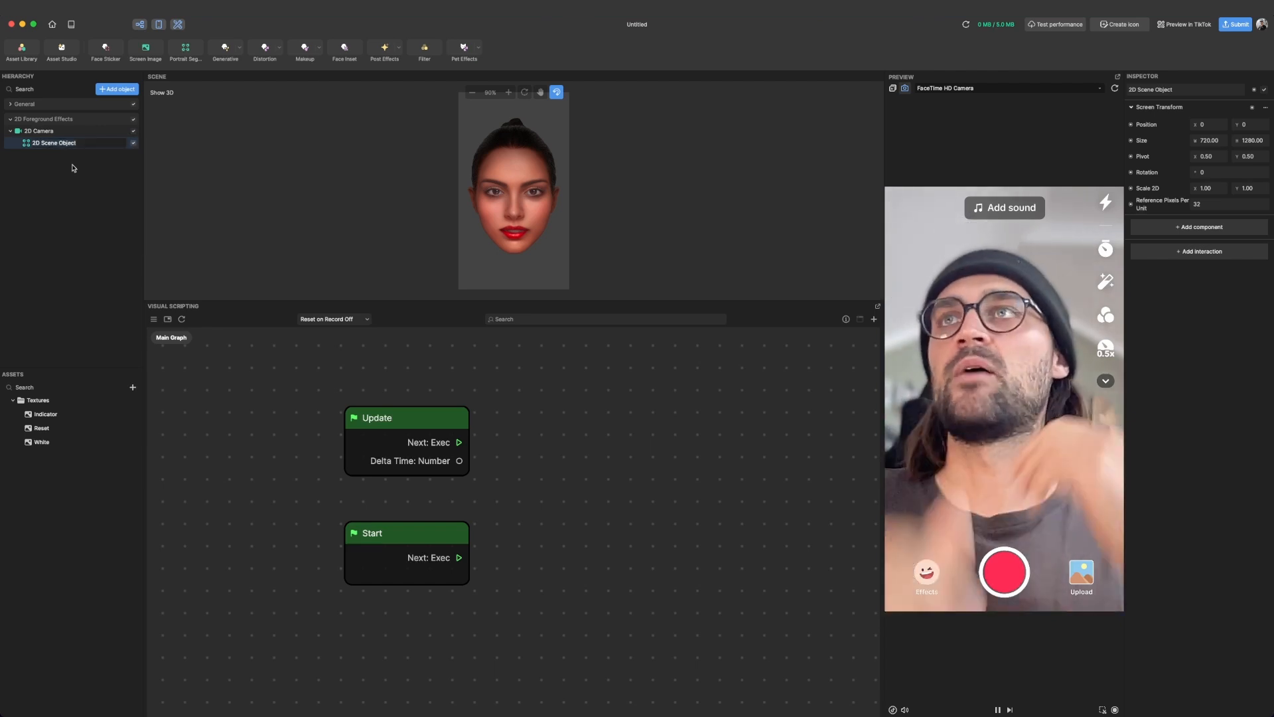
text(UI)
key(Return)
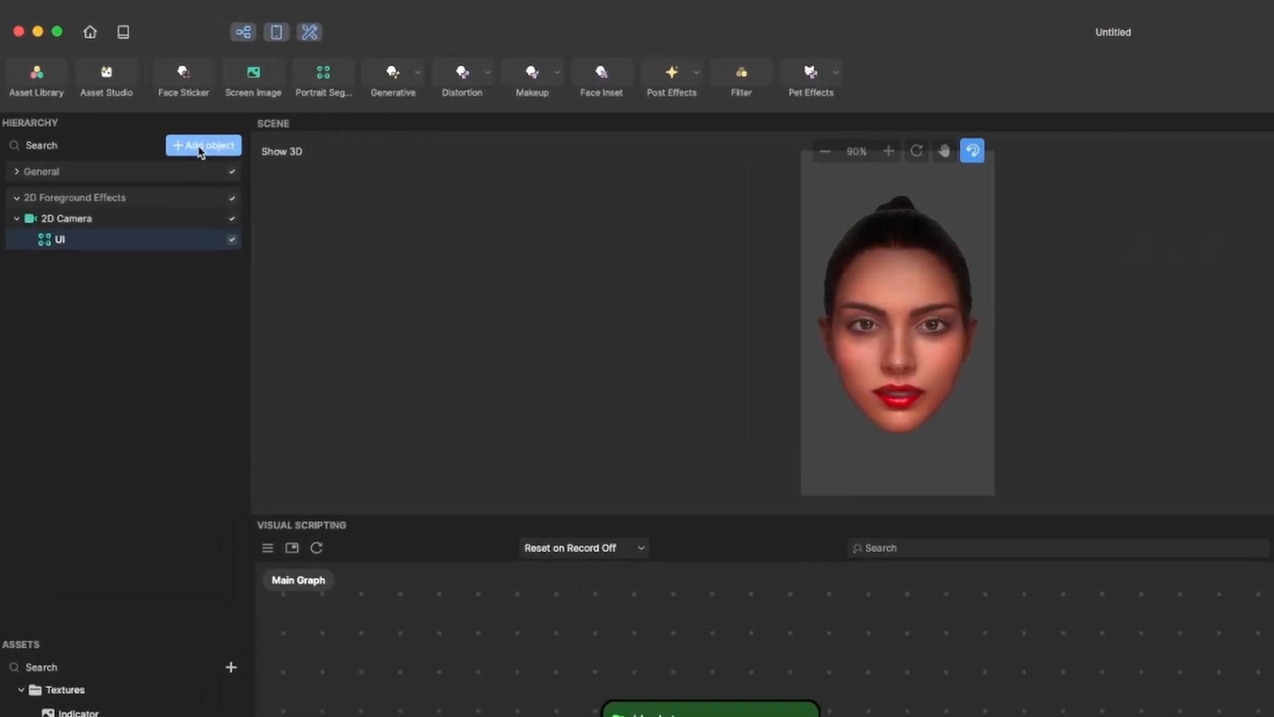
Add another 2D Scene Object and nest it under the UI object
click(160, 121)
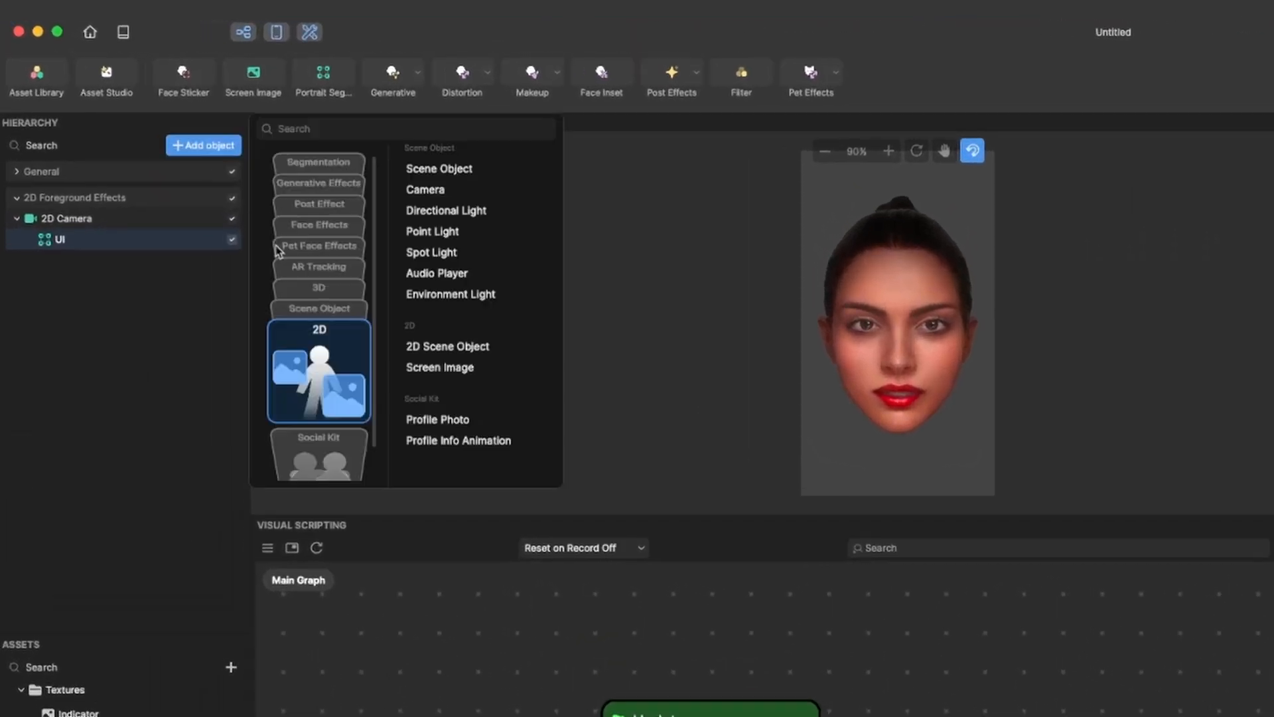
click(436, 347)
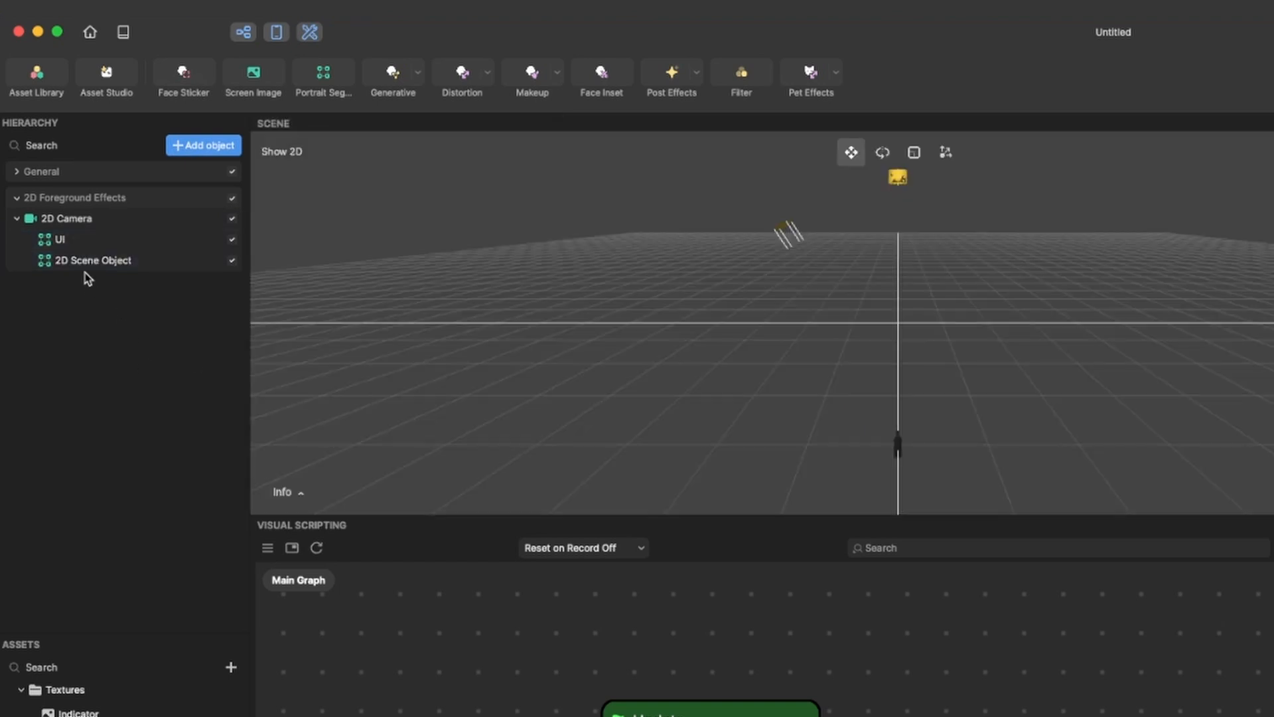
click(77, 264)
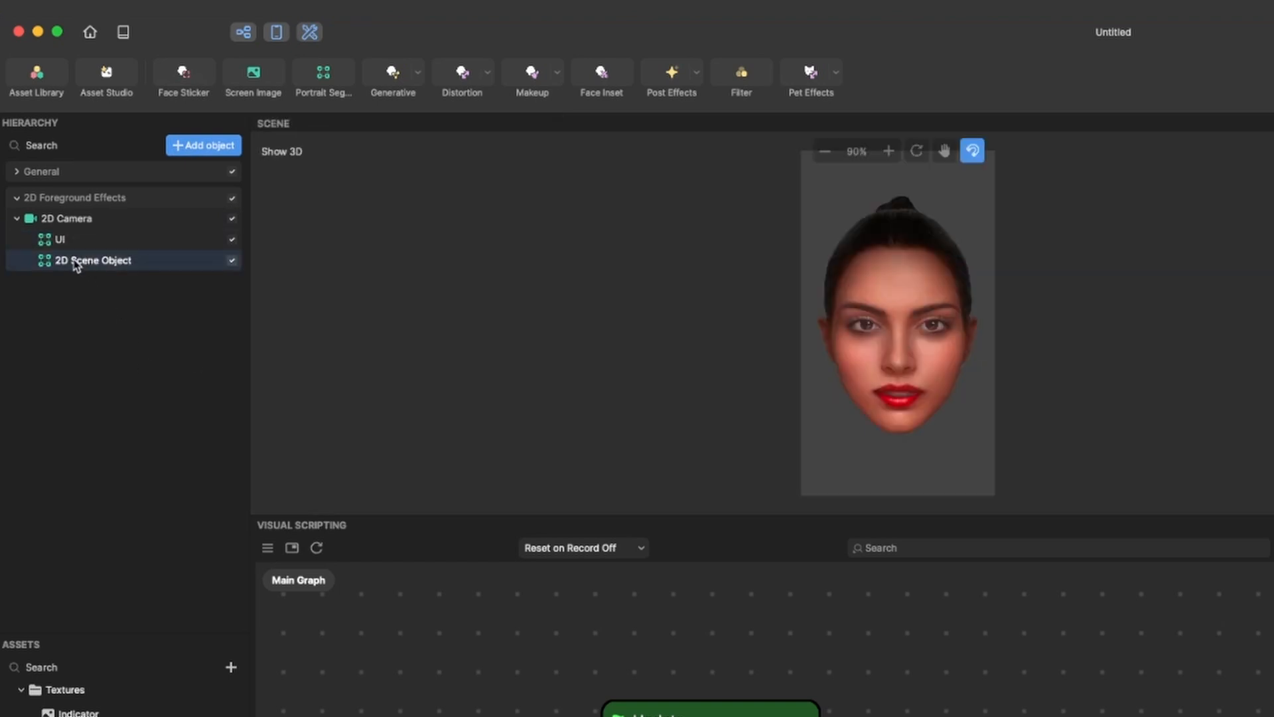
drag(75, 266, 57, 242)
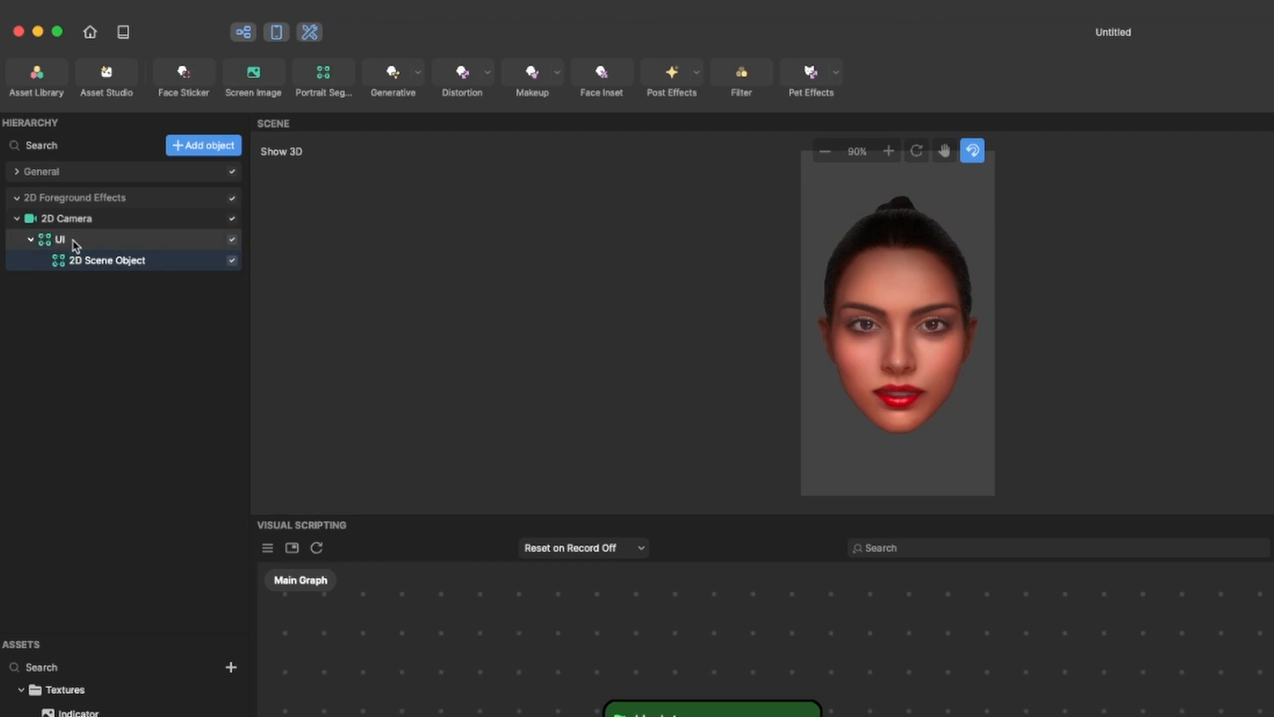
click(31, 241)
click(30, 240)
click(31, 241)
click(32, 240)
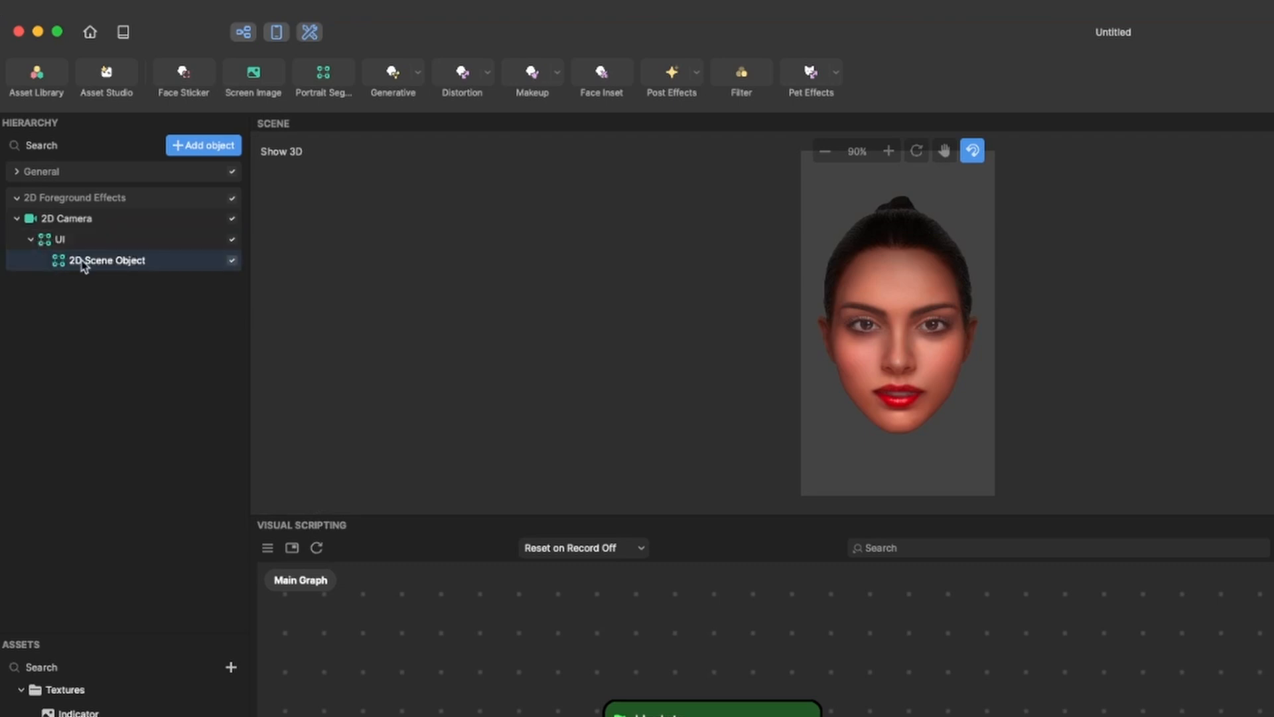
Rename the 2D Scene Object nested under UI as Red Button
right_click(89, 268)
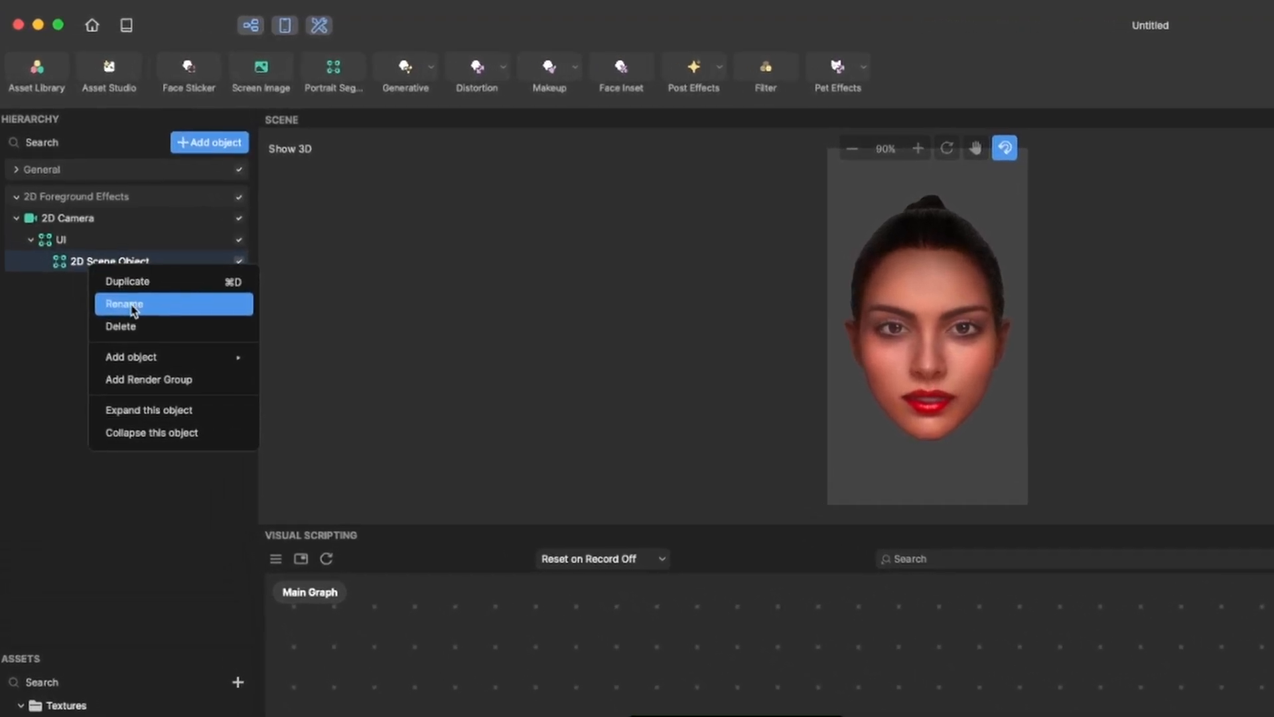
click(132, 304)
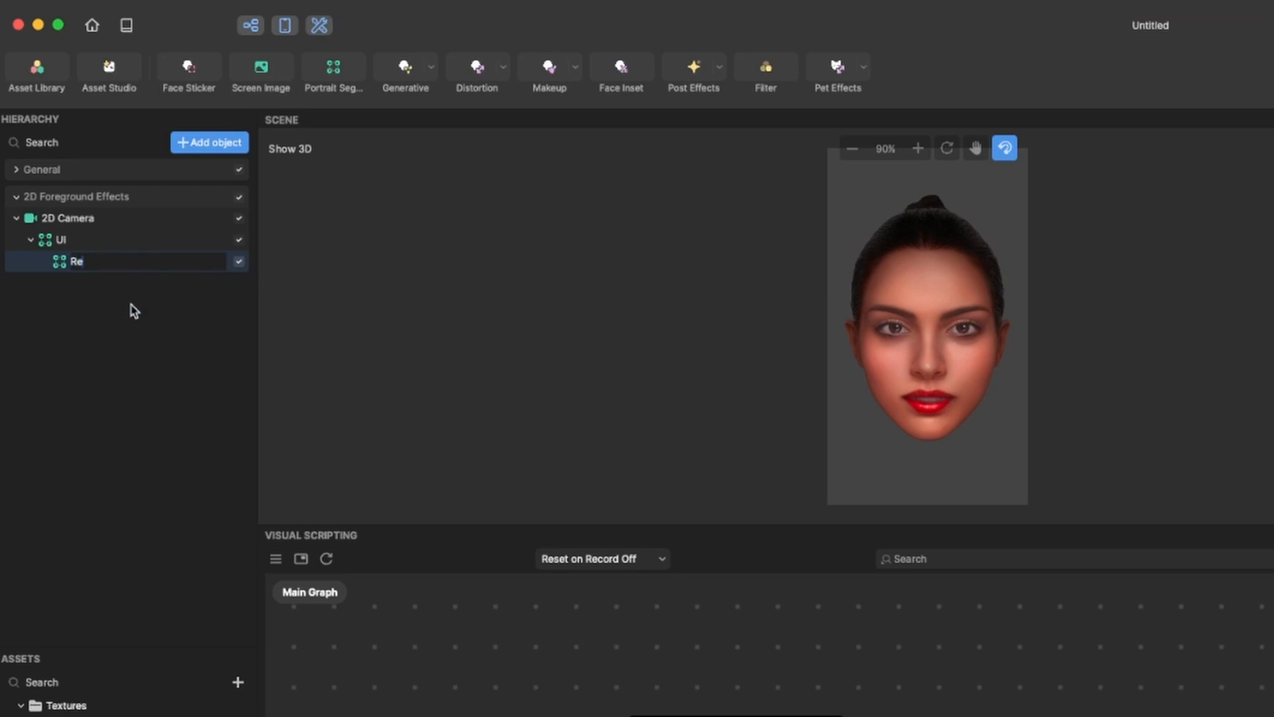
text(Red Button)
key(Return)
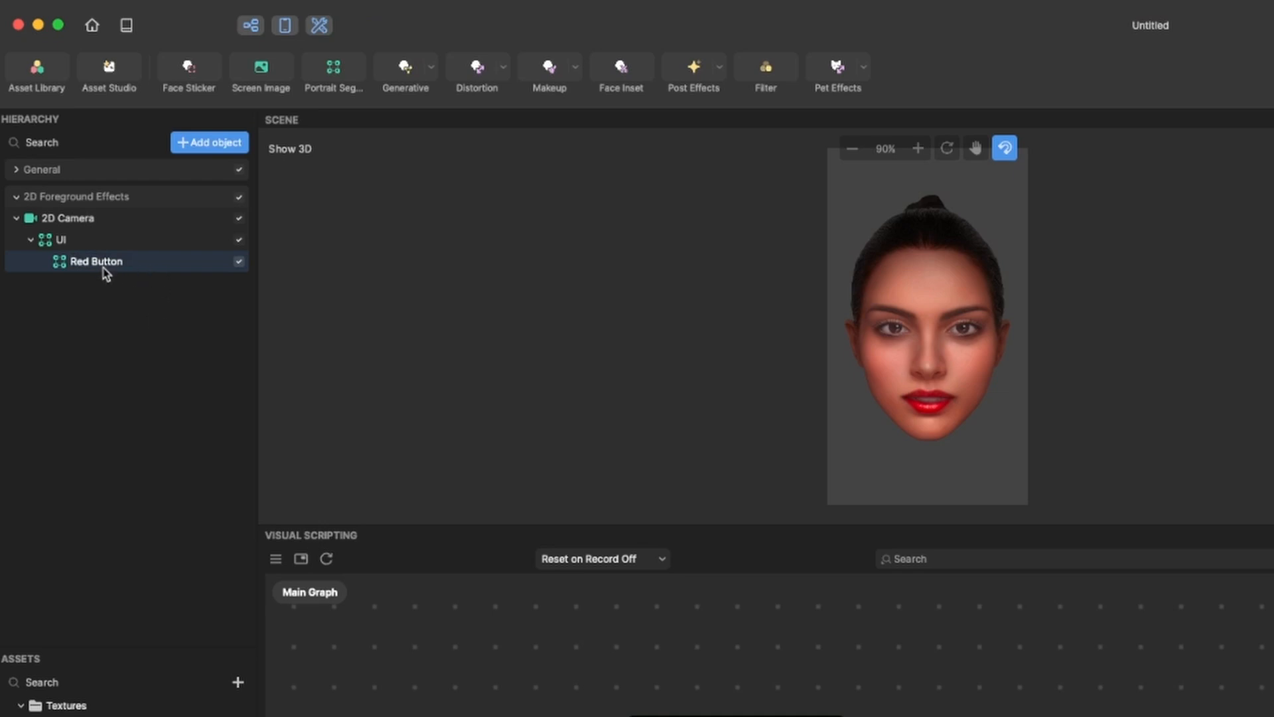
Add a Screen Image to the hierarchy and nest it under the Red Button object
click(212, 144)
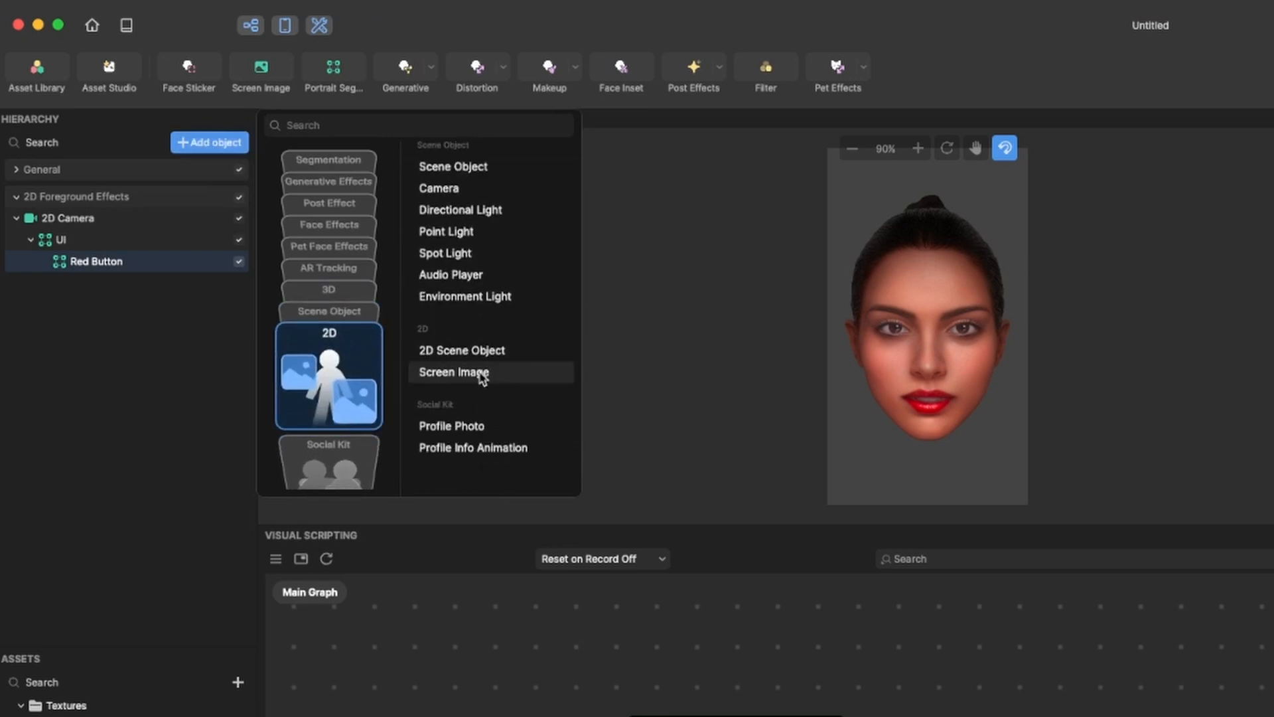
click(482, 375)
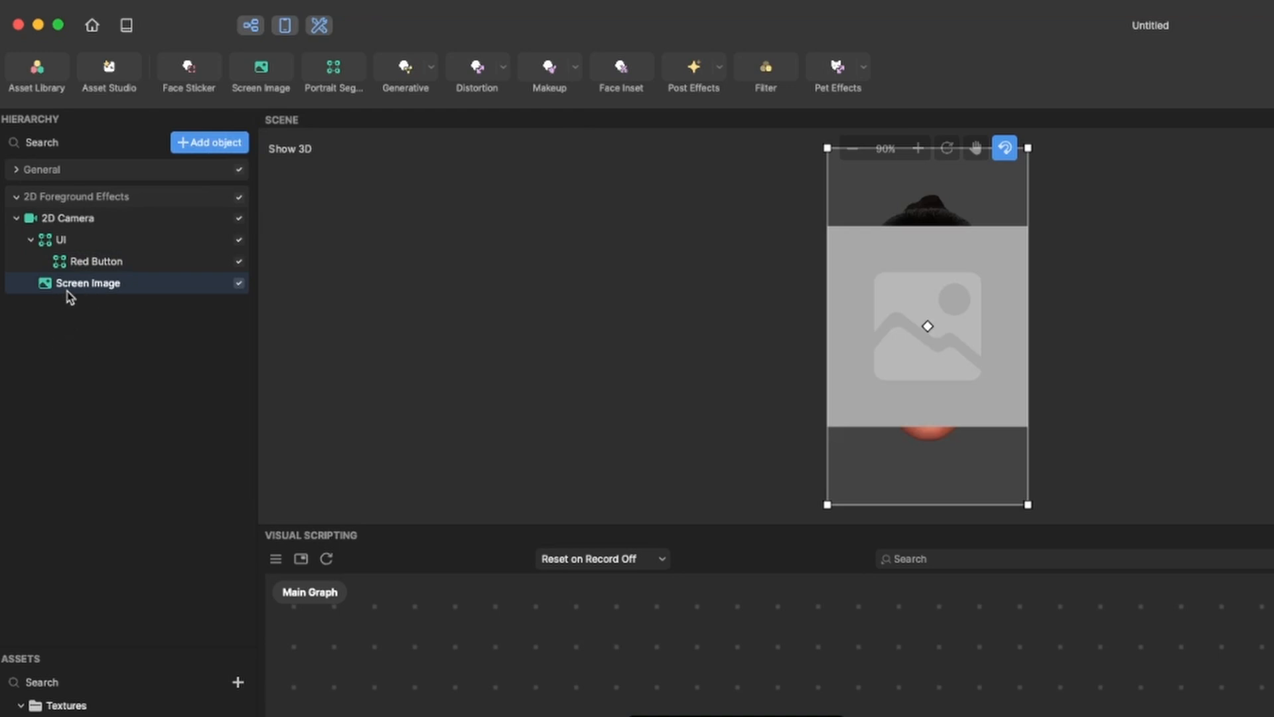
drag(65, 288, 94, 266)
Rename the Screen Image nested under the Red Button object as Red Button
right_click(109, 290)
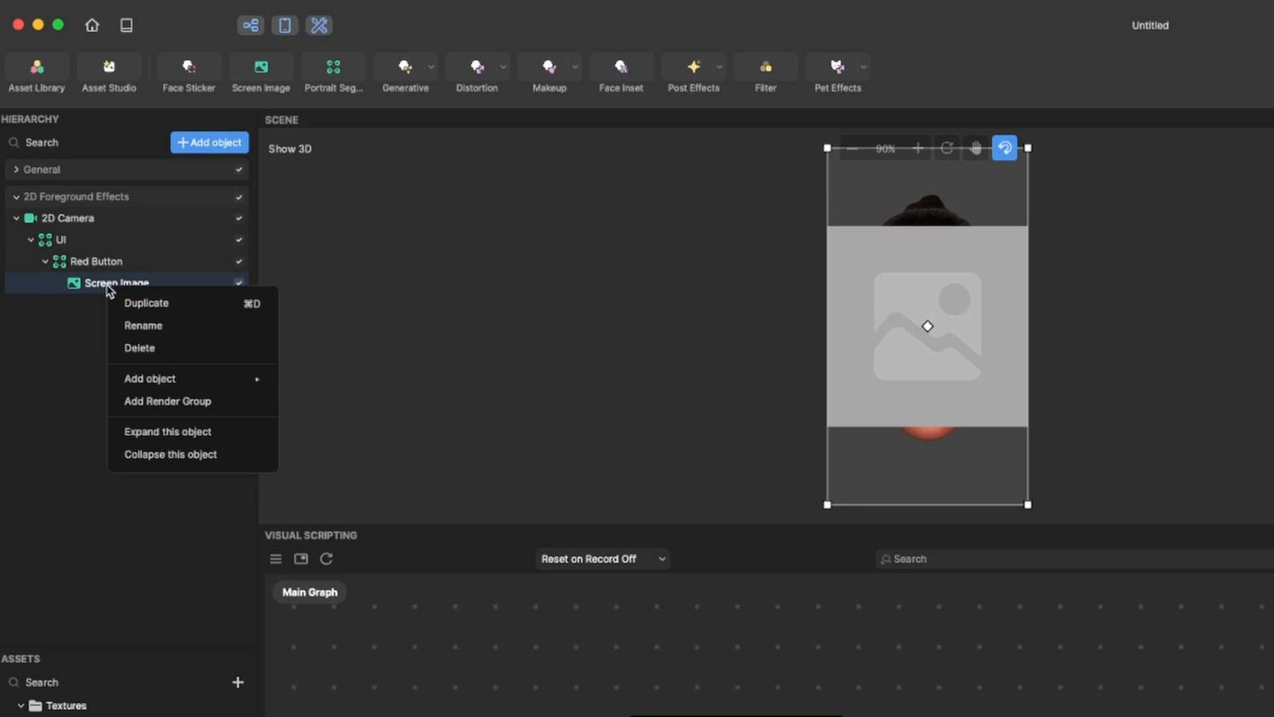
click(138, 326)
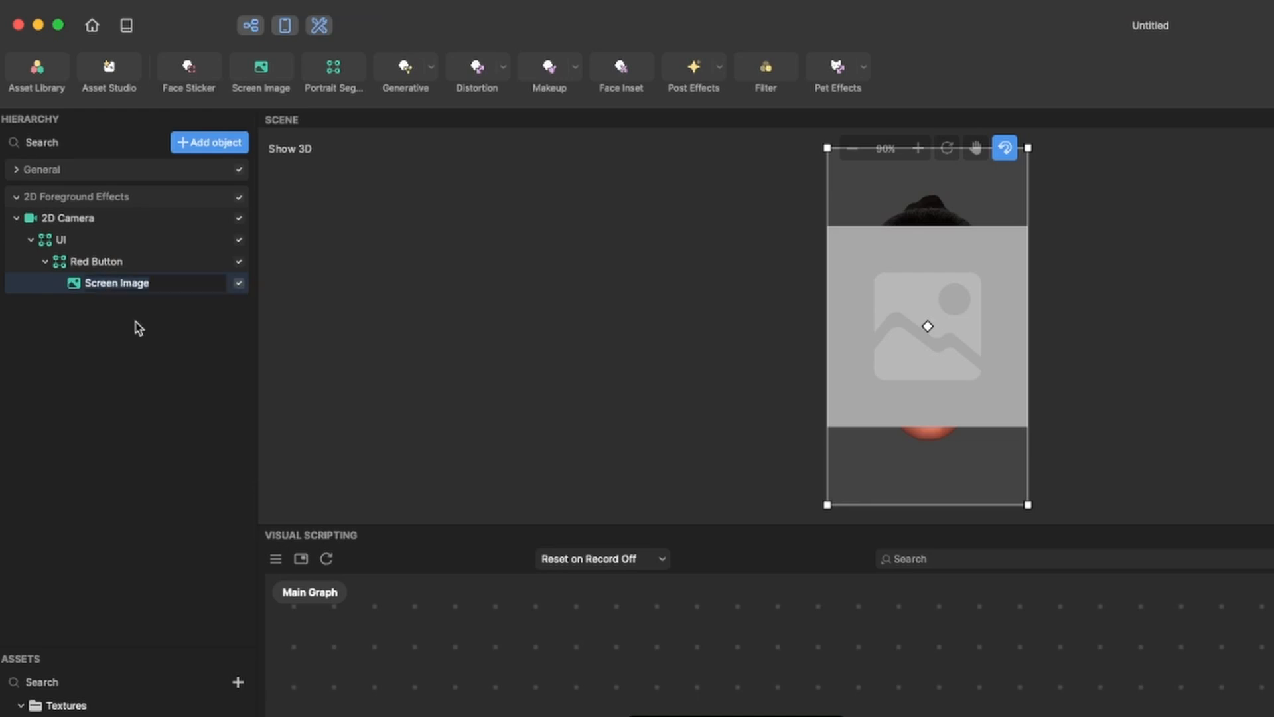
text(Red Button)
key(Return)
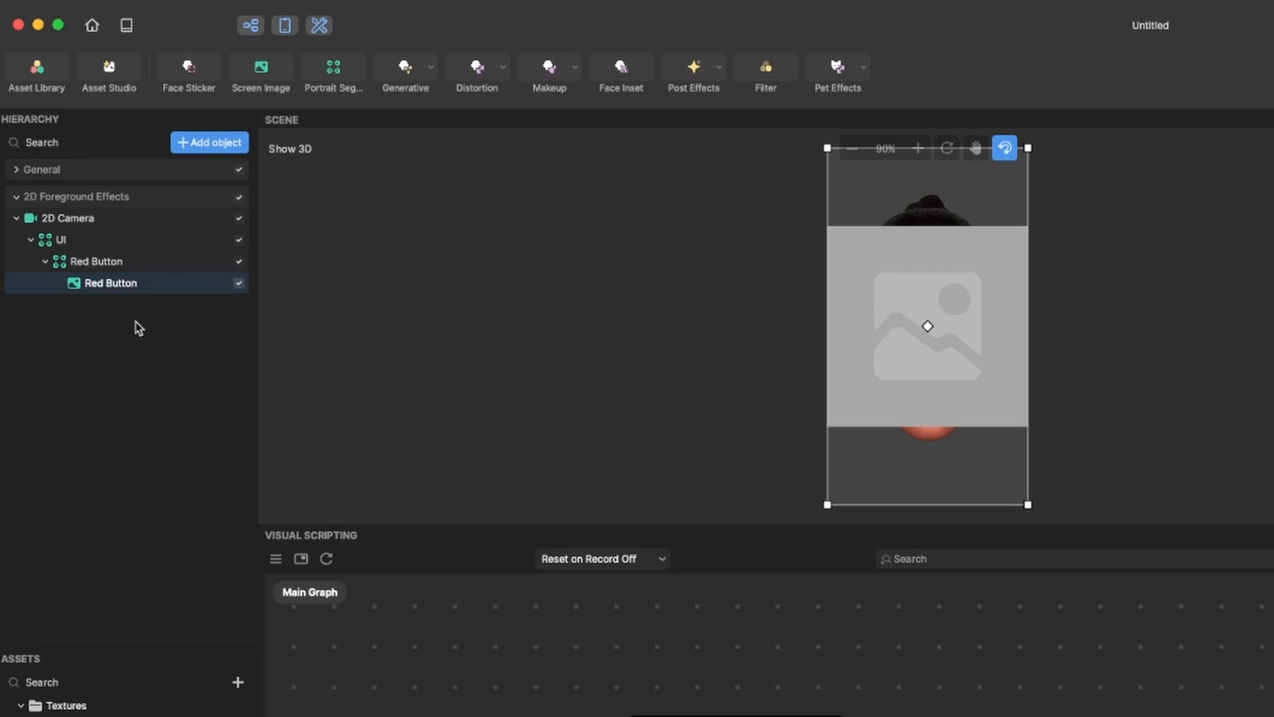
Add a second Screen Image and nest it in the Red Button object, above the Red Button image
click(214, 144)
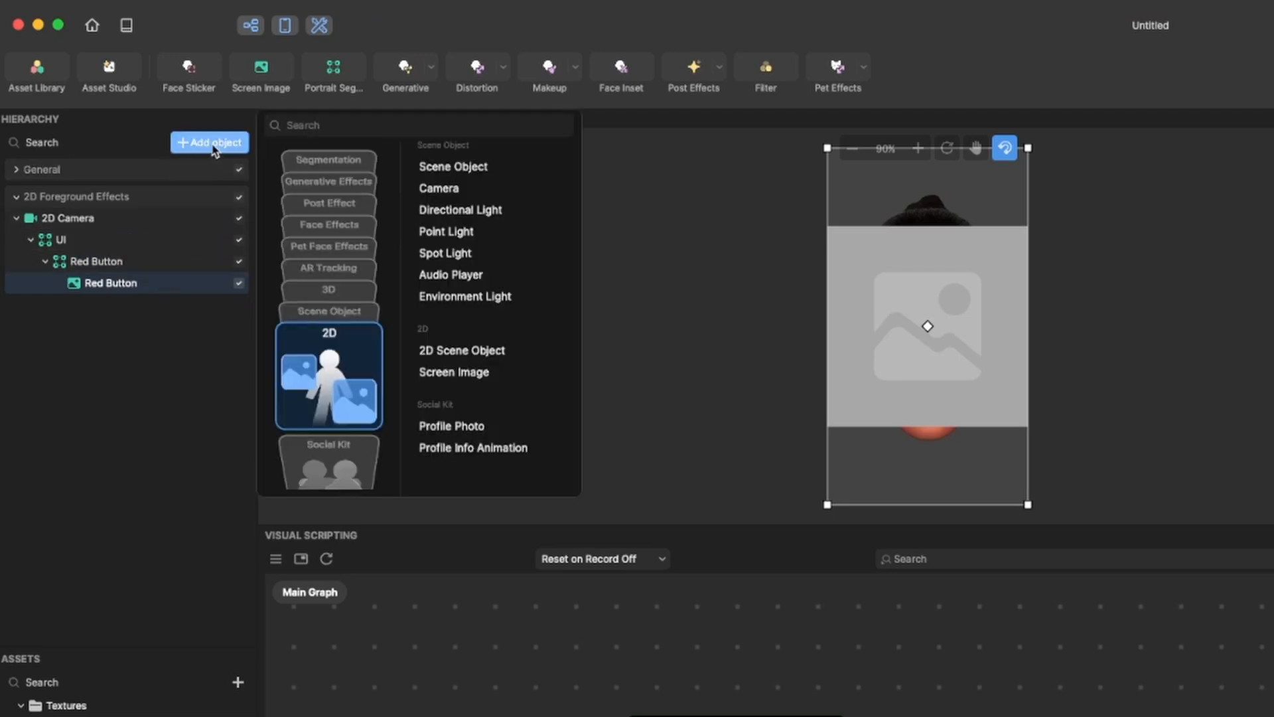
click(450, 374)
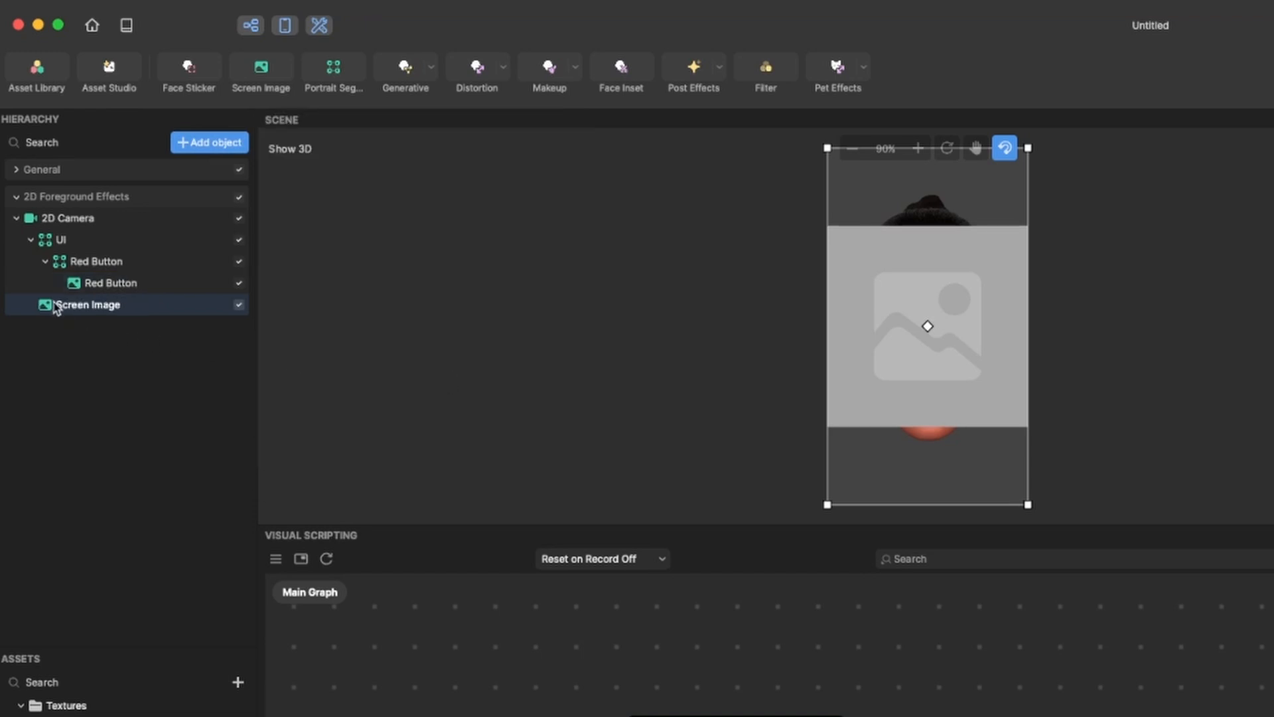
drag(59, 308, 106, 277)
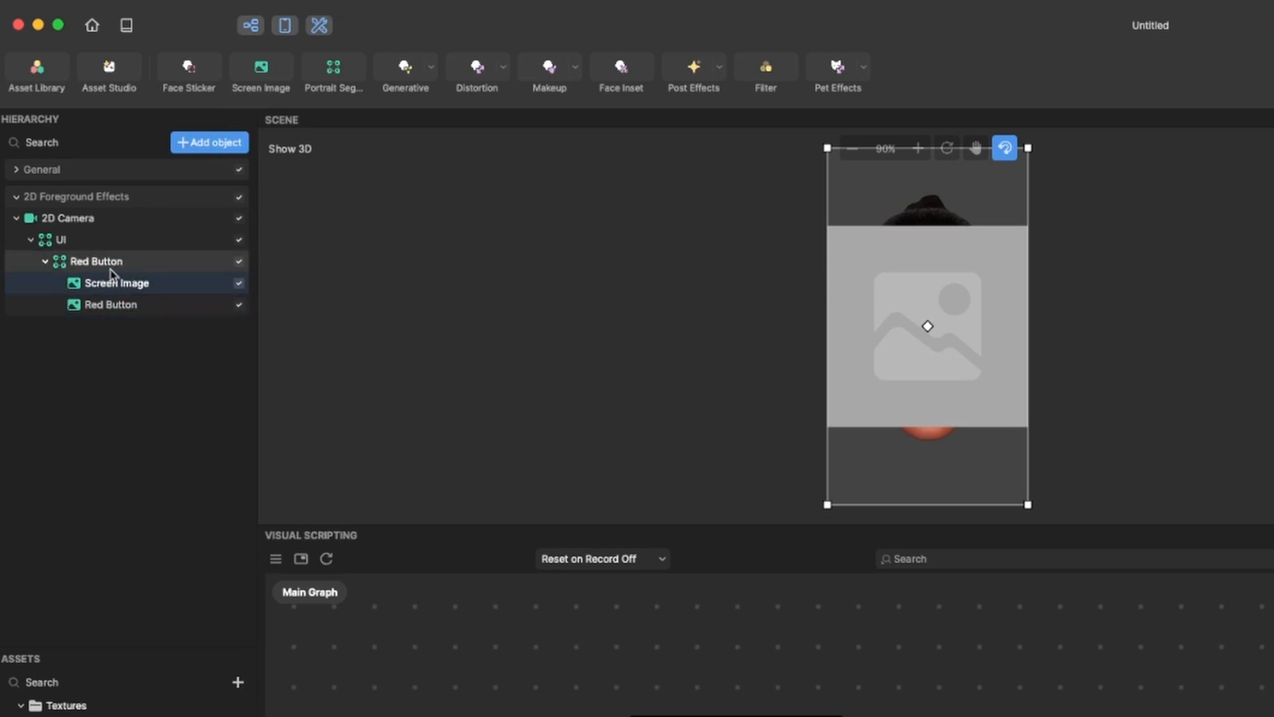
Rename the new Screen Image above the Red Button image as Red Indicator
right_click(116, 286)
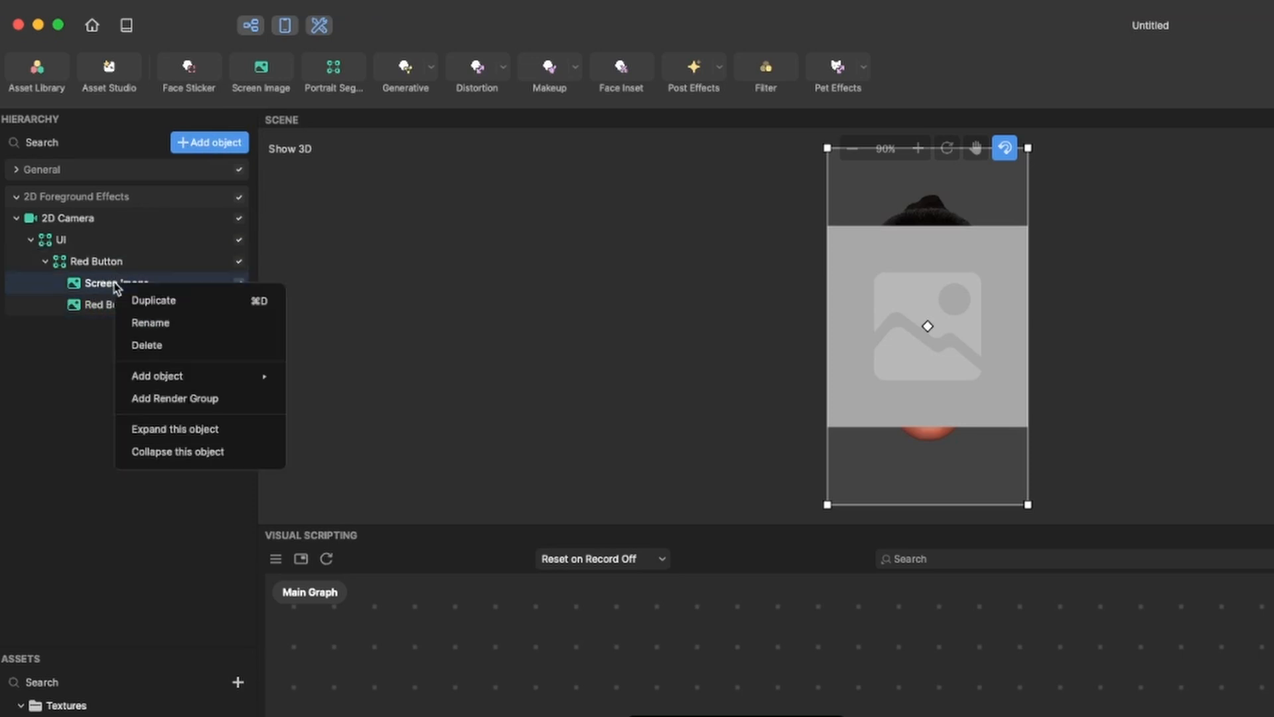
click(184, 331)
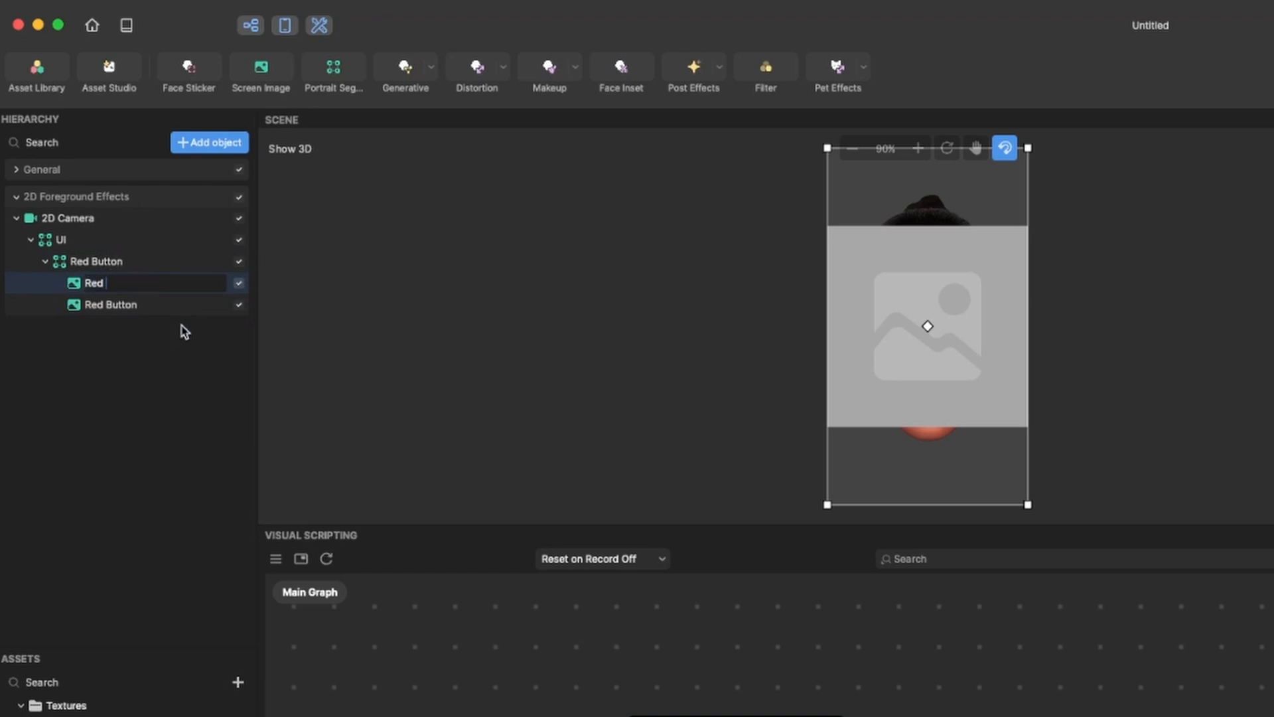
key(Return)
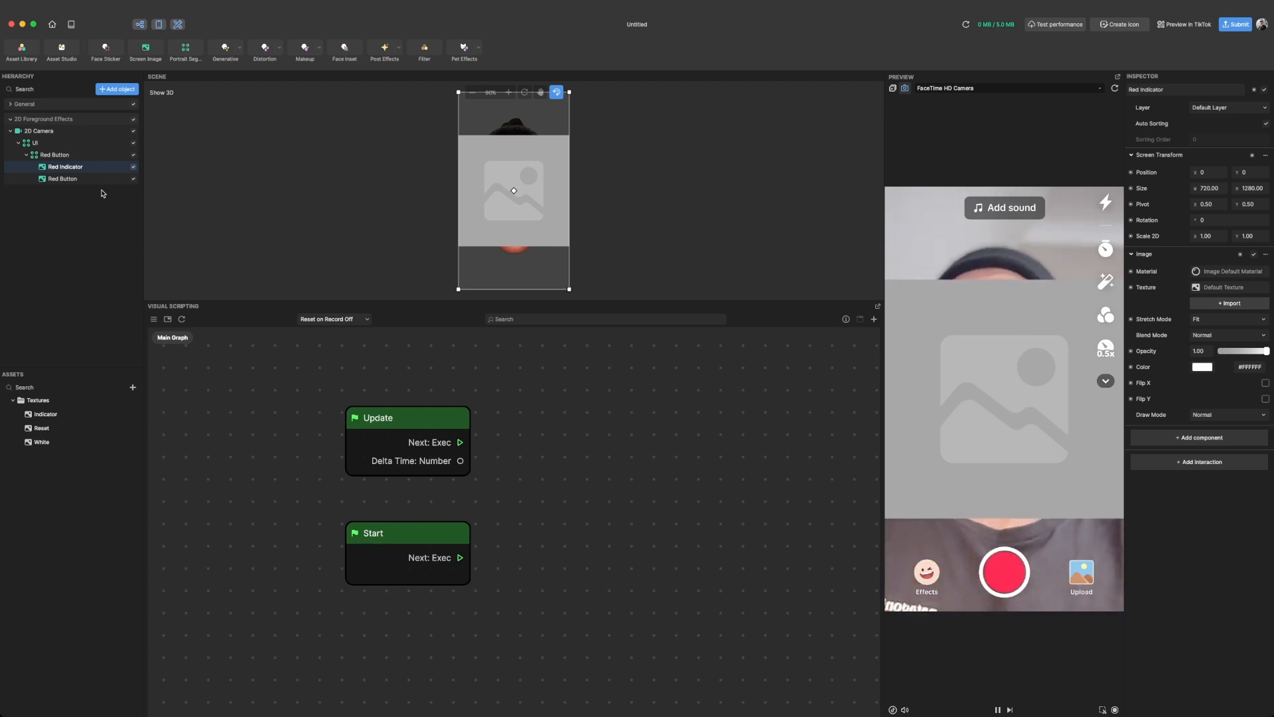
Assign the White texture to the Red Button image
click(64, 179)
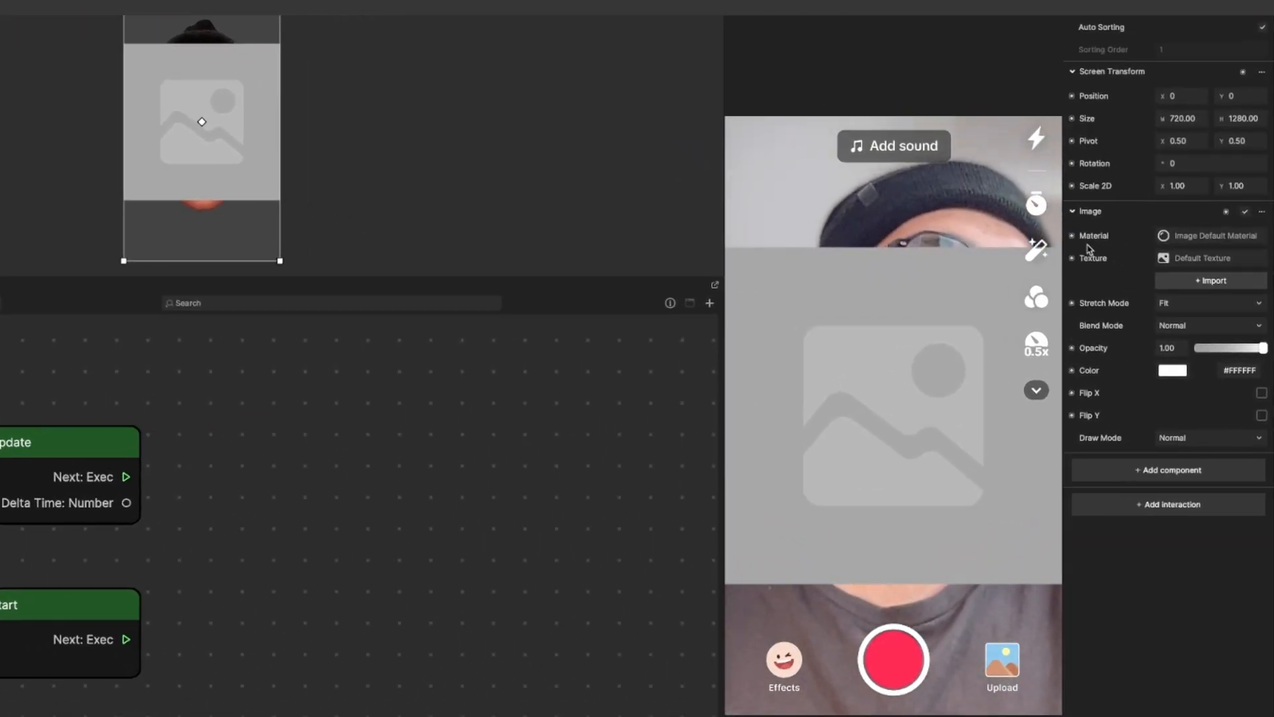
click(1194, 262)
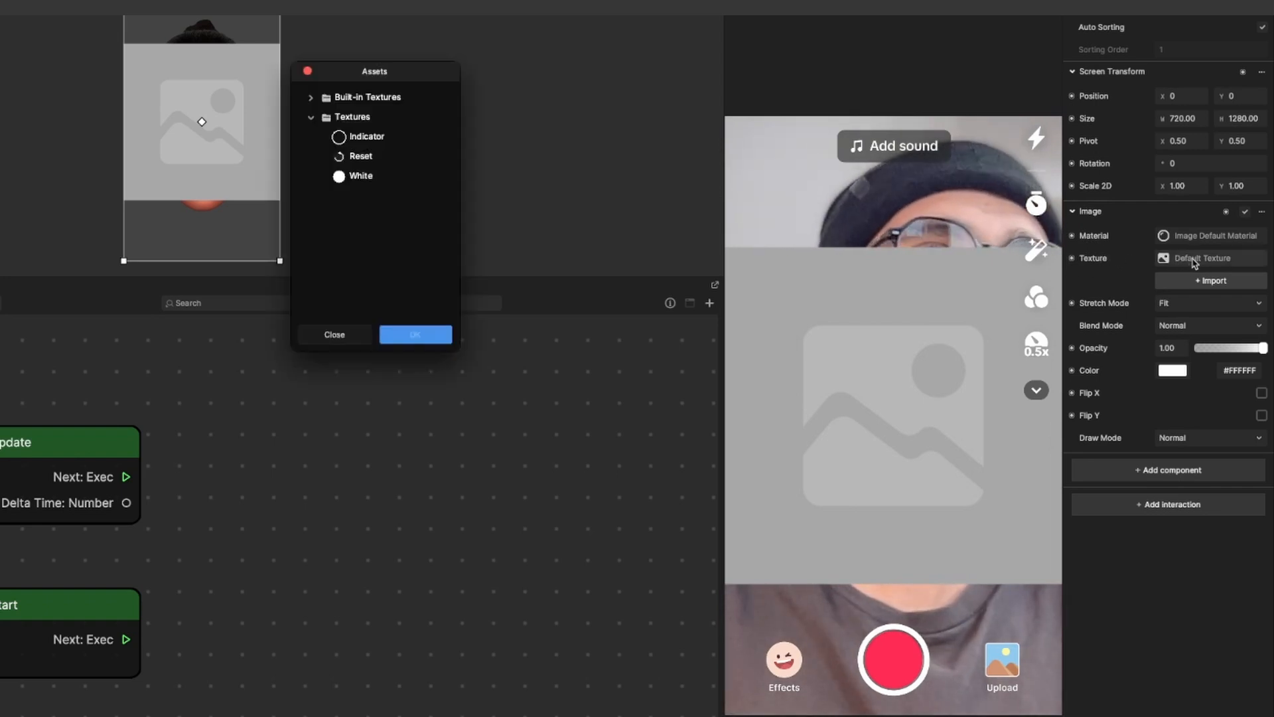
click(366, 177)
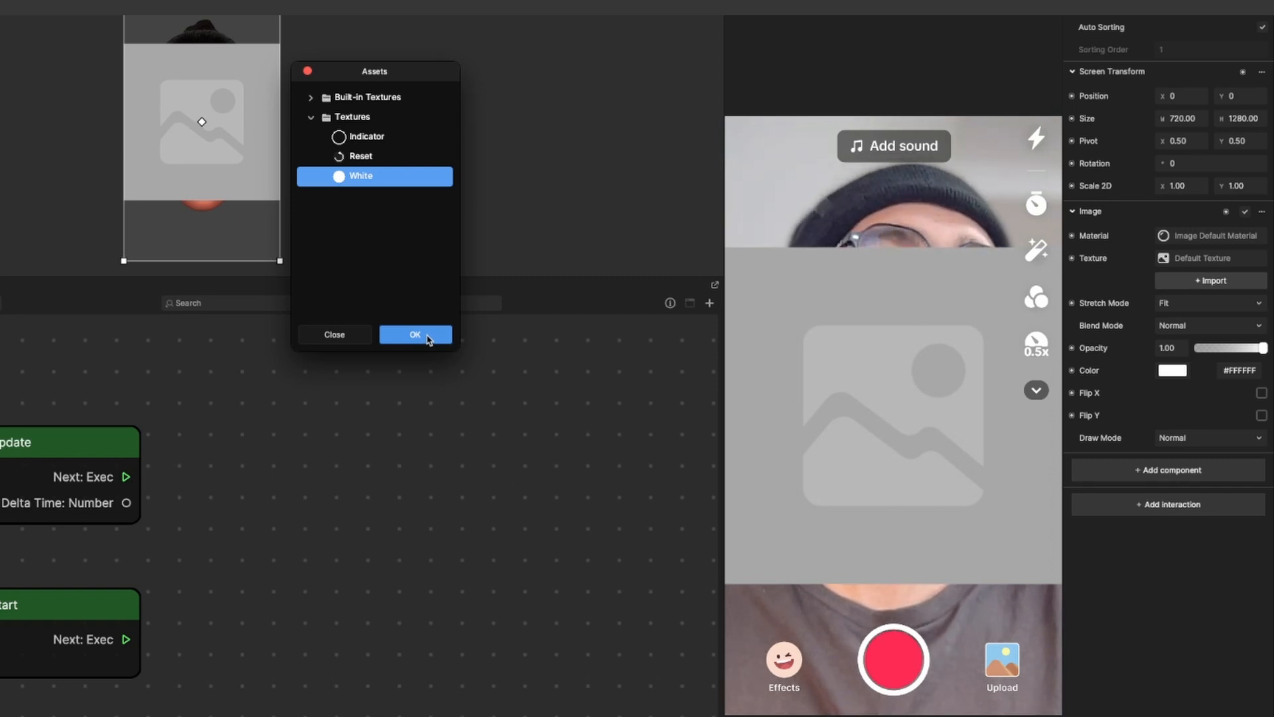
click(428, 337)
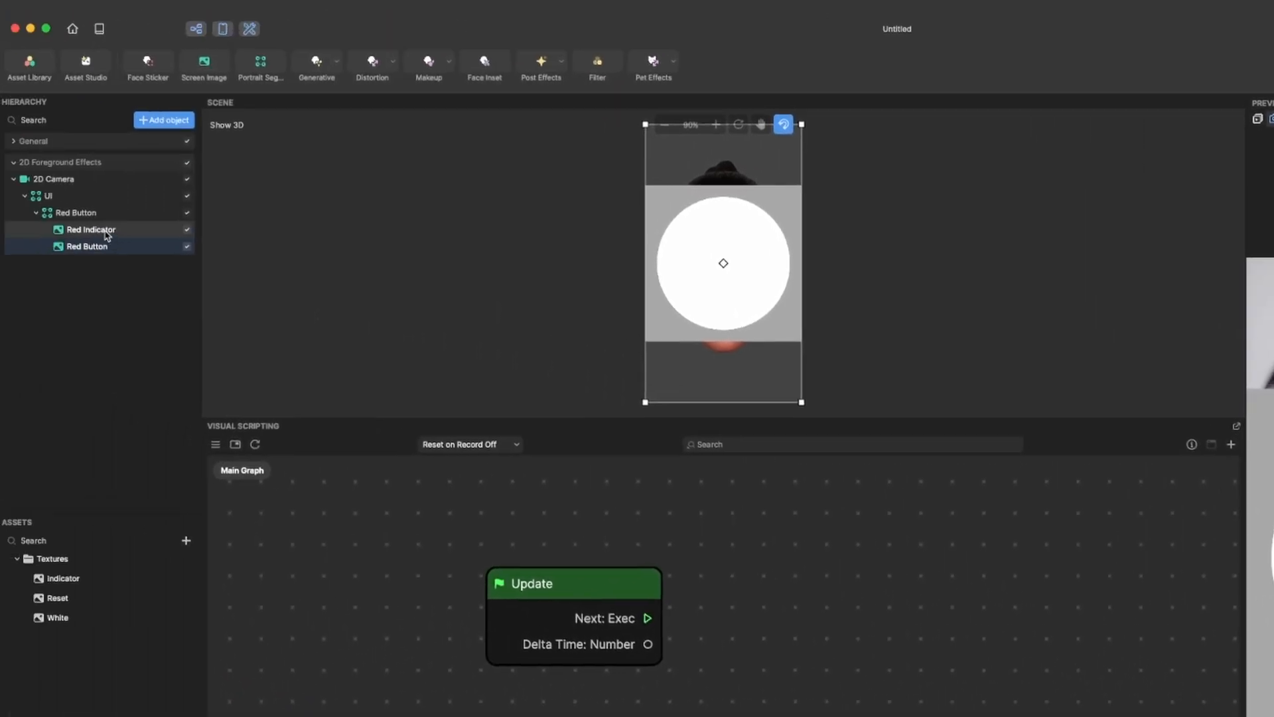
Assign the Indicator texture to the Red Indicator image
click(91, 230)
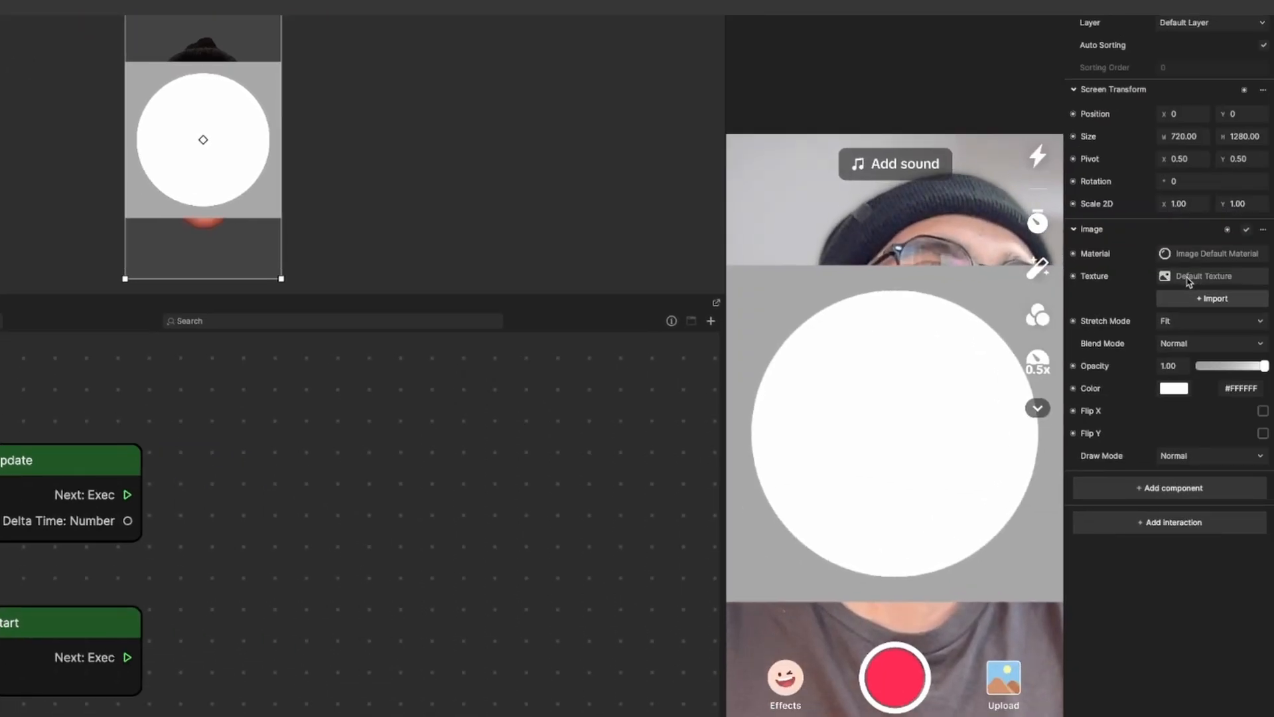
click(1188, 280)
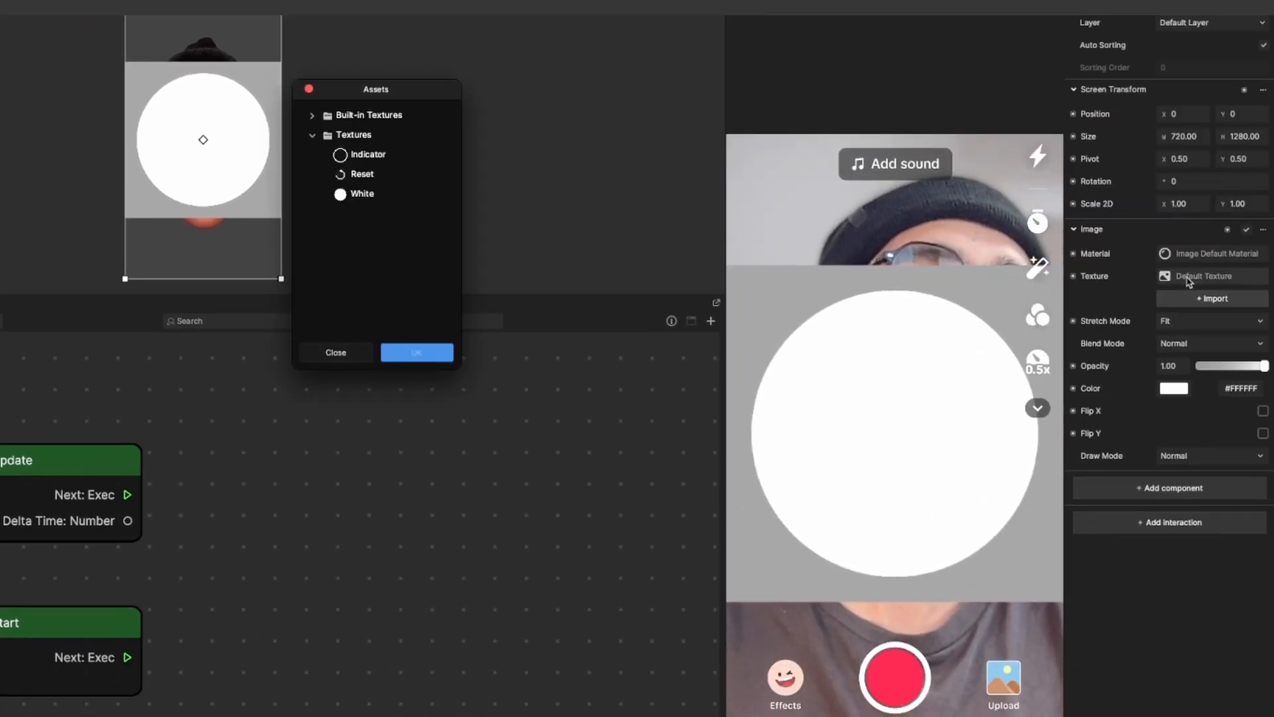
click(371, 155)
click(409, 355)
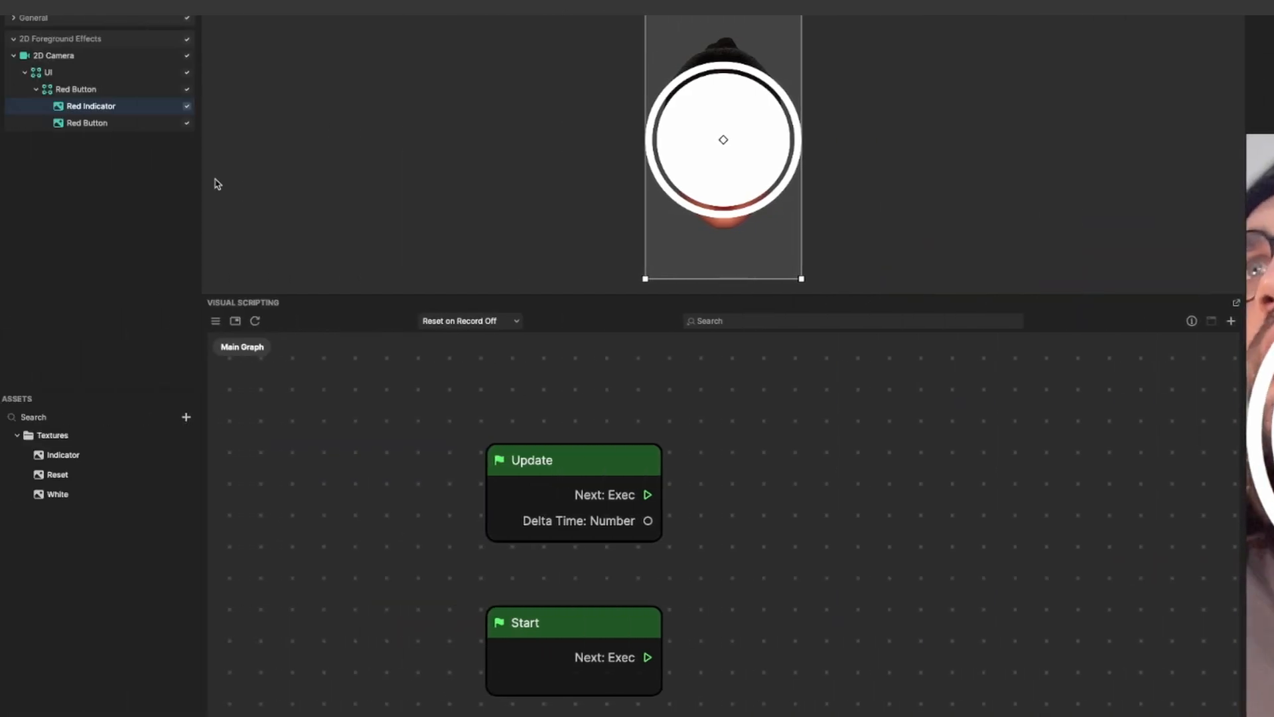
Set the color of the Red Button image to pure red, #FF0000
click(76, 126)
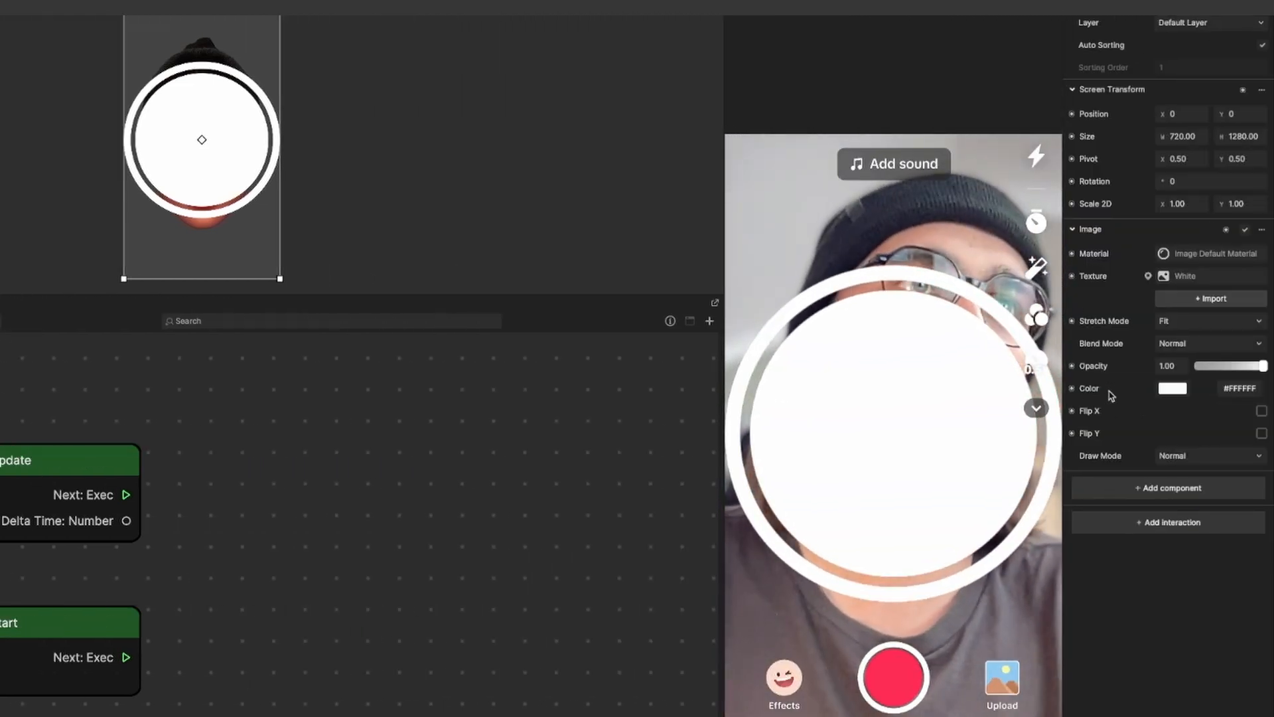
click(1173, 389)
drag(1034, 417, 1194, 266)
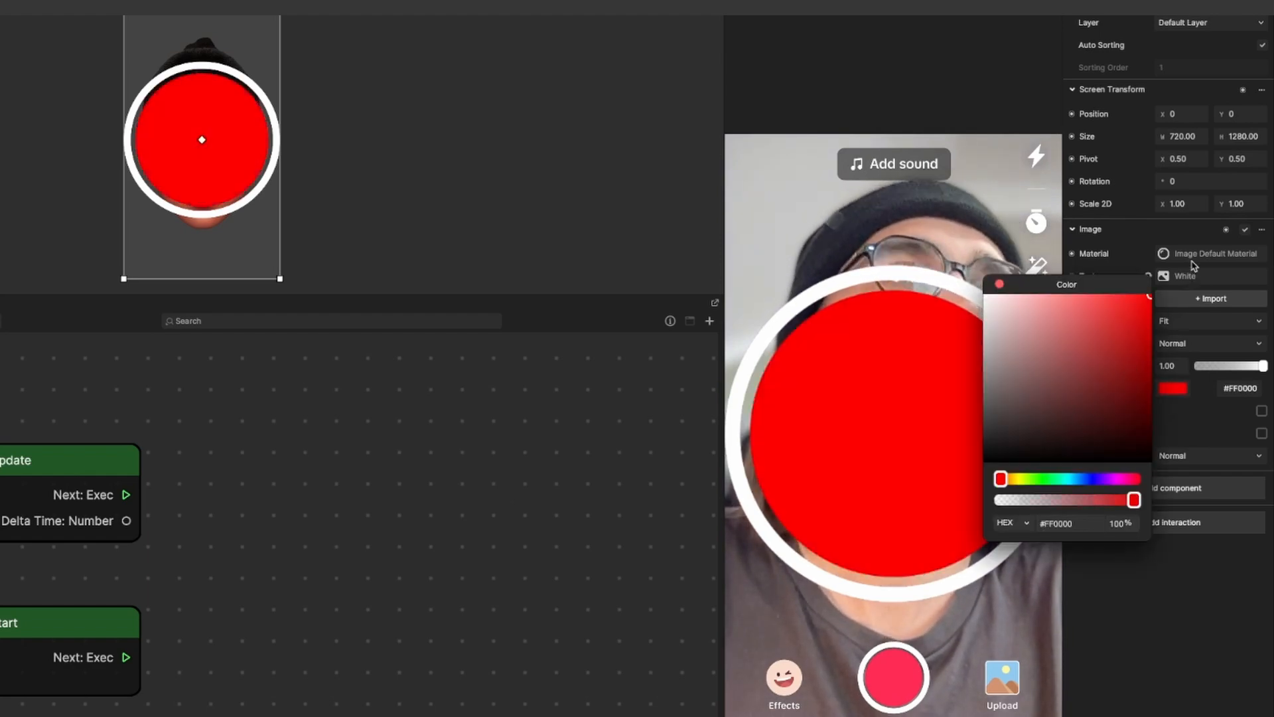
click(1003, 286)
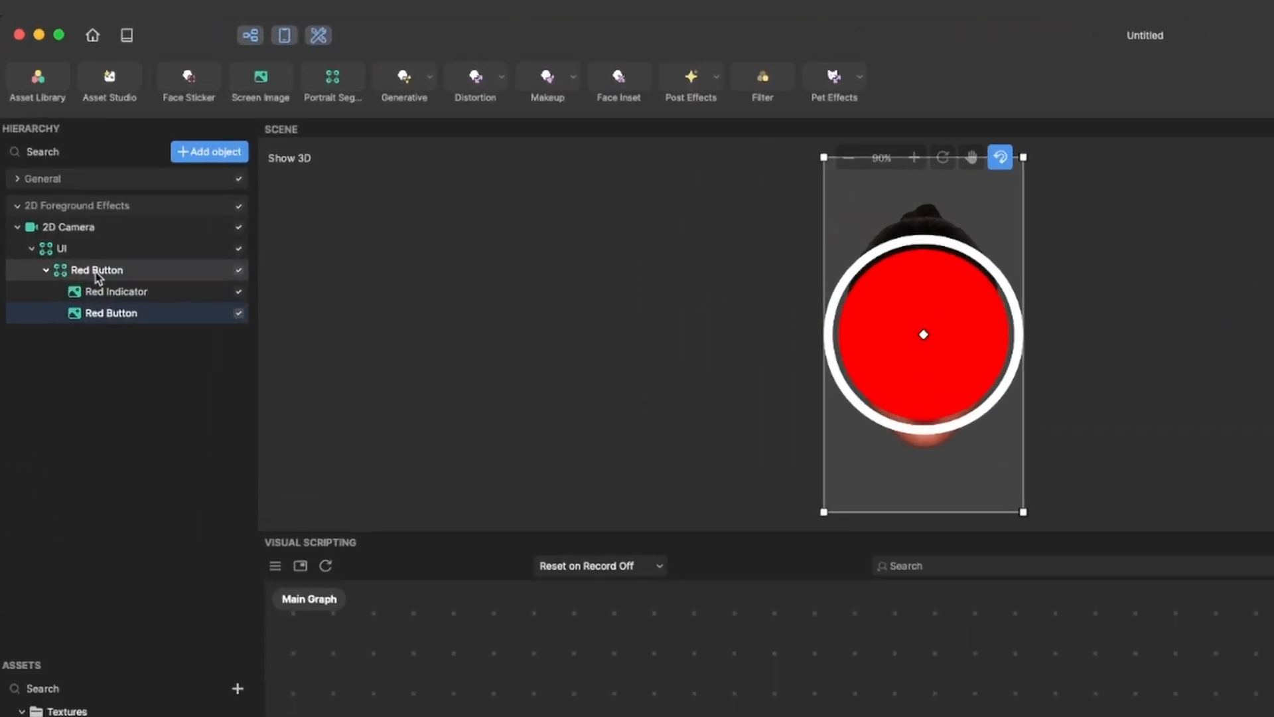
Scale the parent Red Button object to 0.15 in both X and Y
click(98, 274)
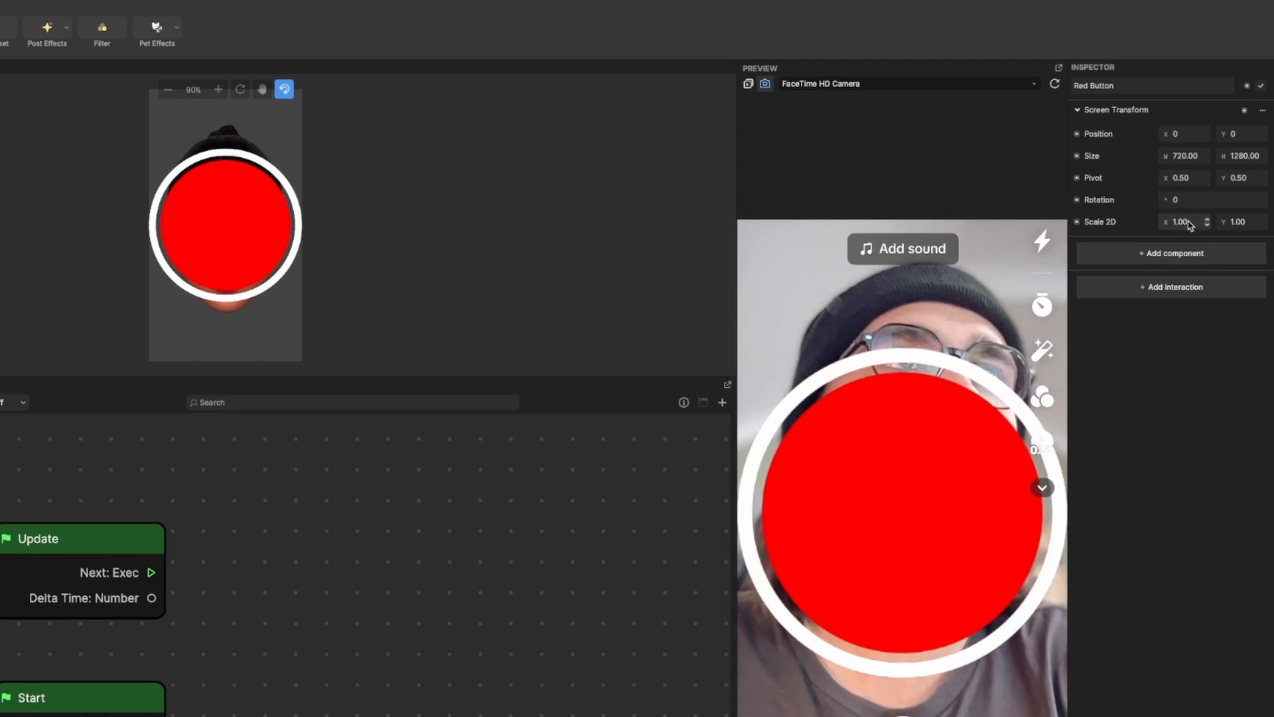
click(1187, 222)
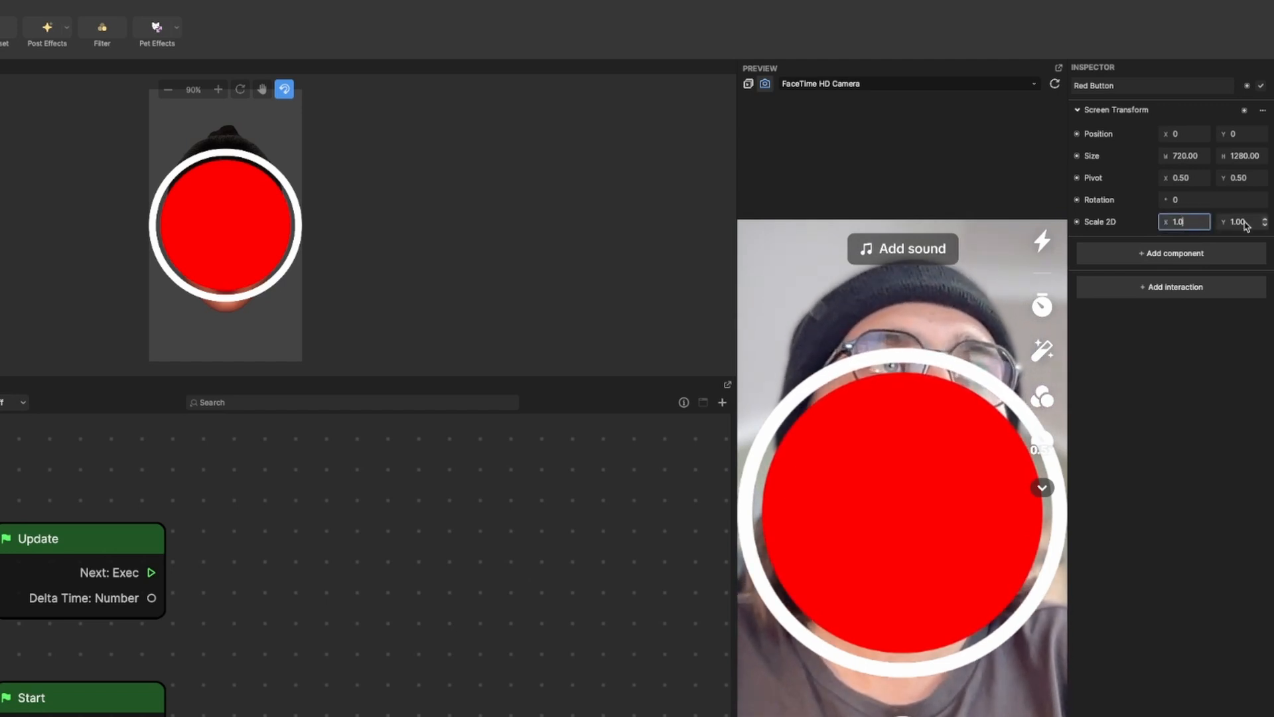
key(super+a)
text(0)
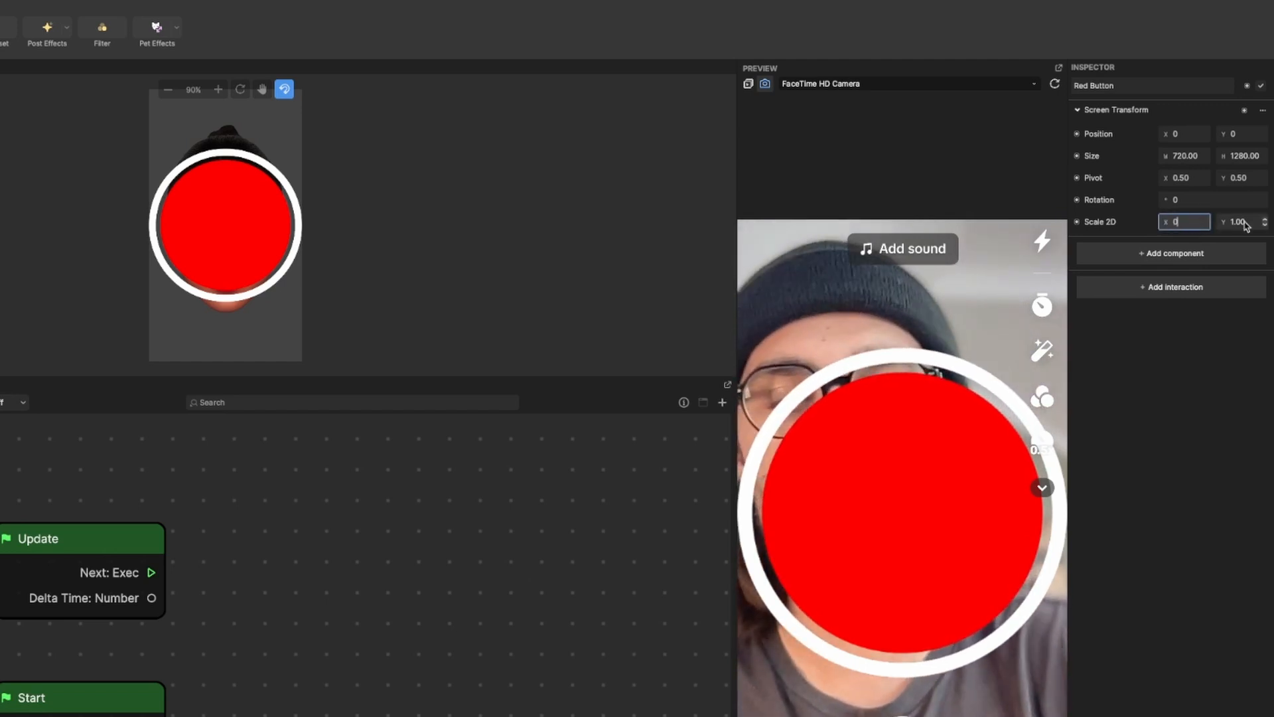
text(.15)
key(Return)
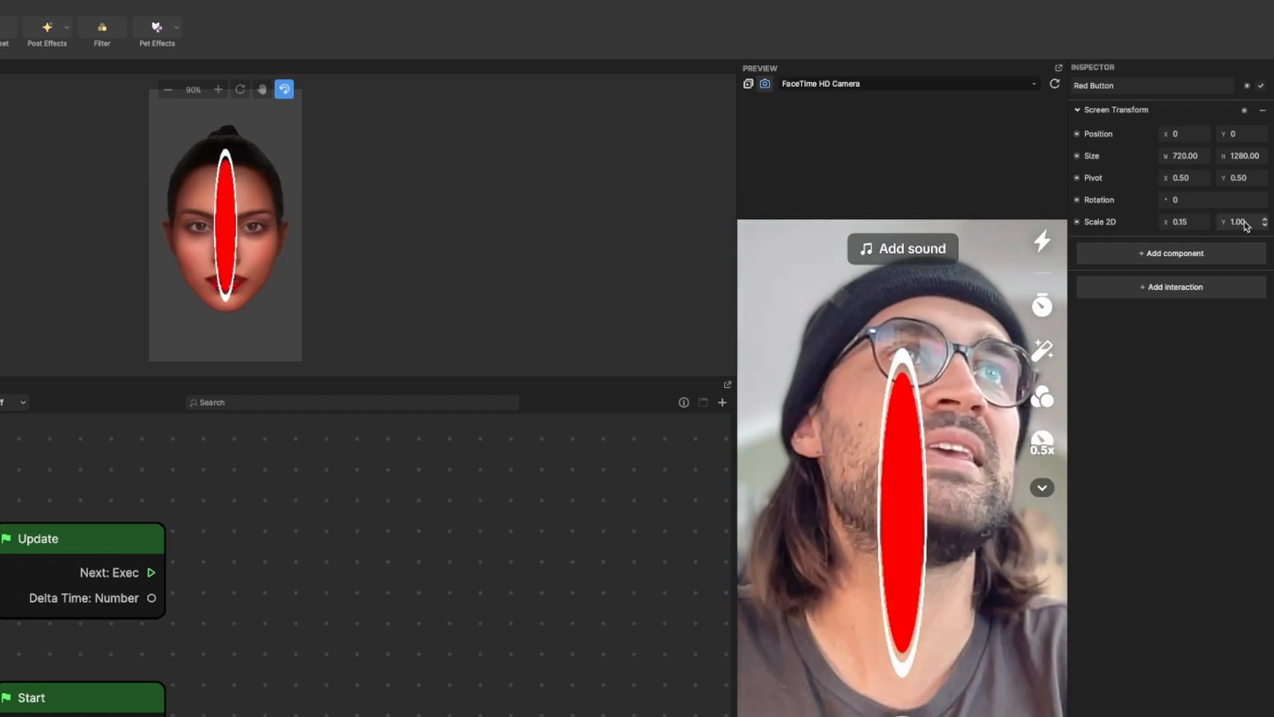
click(1244, 223)
key(super+a)
key(BackSpace)
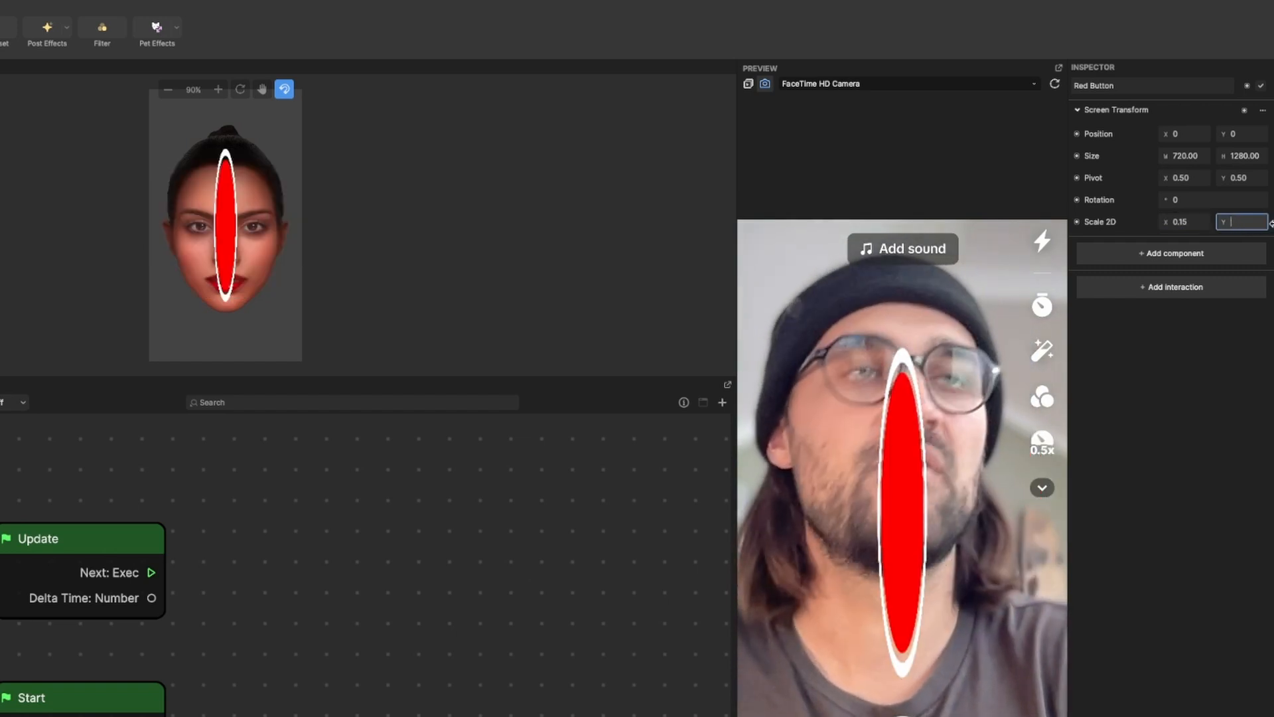
text(0.15)
key(Return)
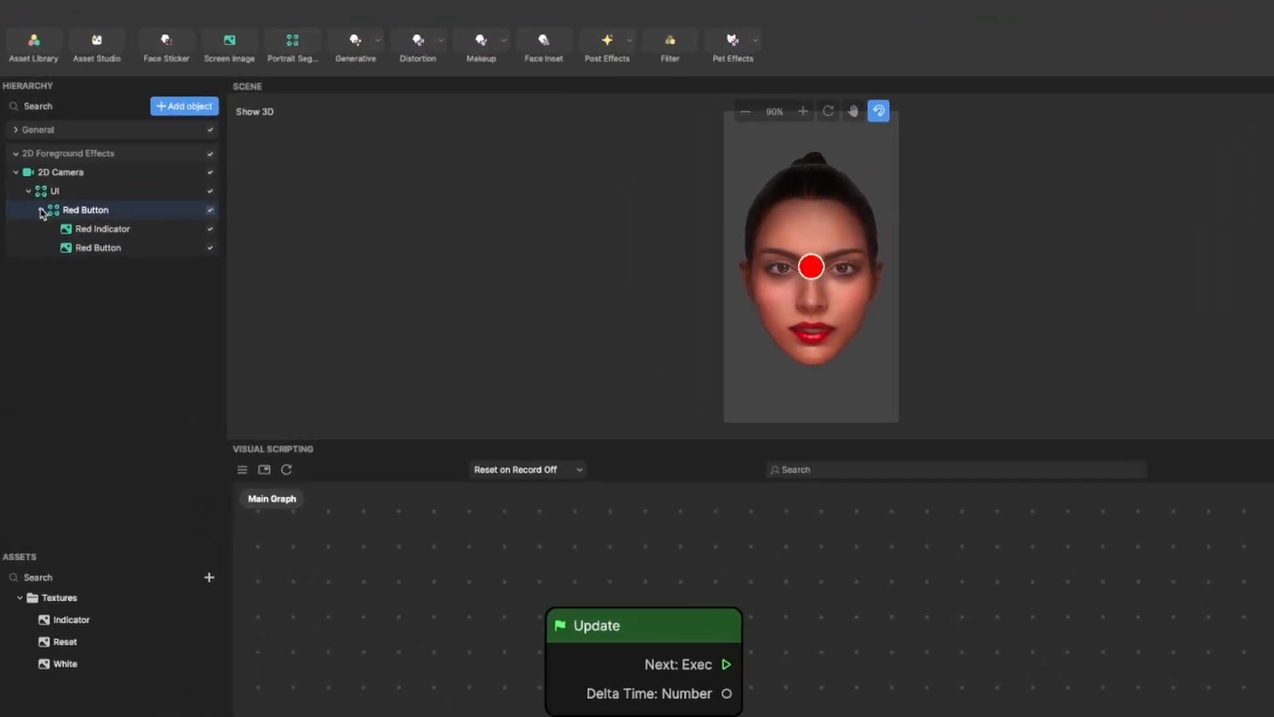
Duplicate the parent Red Button object and rename the copy as Blue Button
click(42, 210)
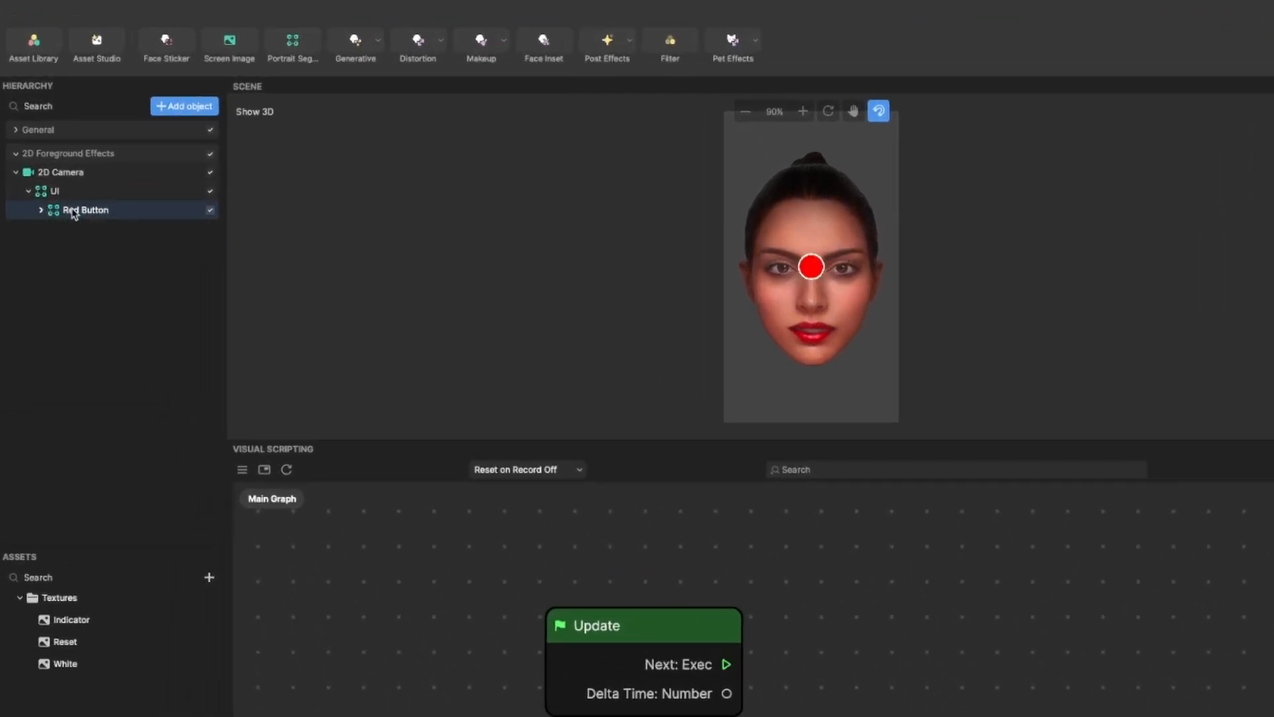
right_click(72, 211)
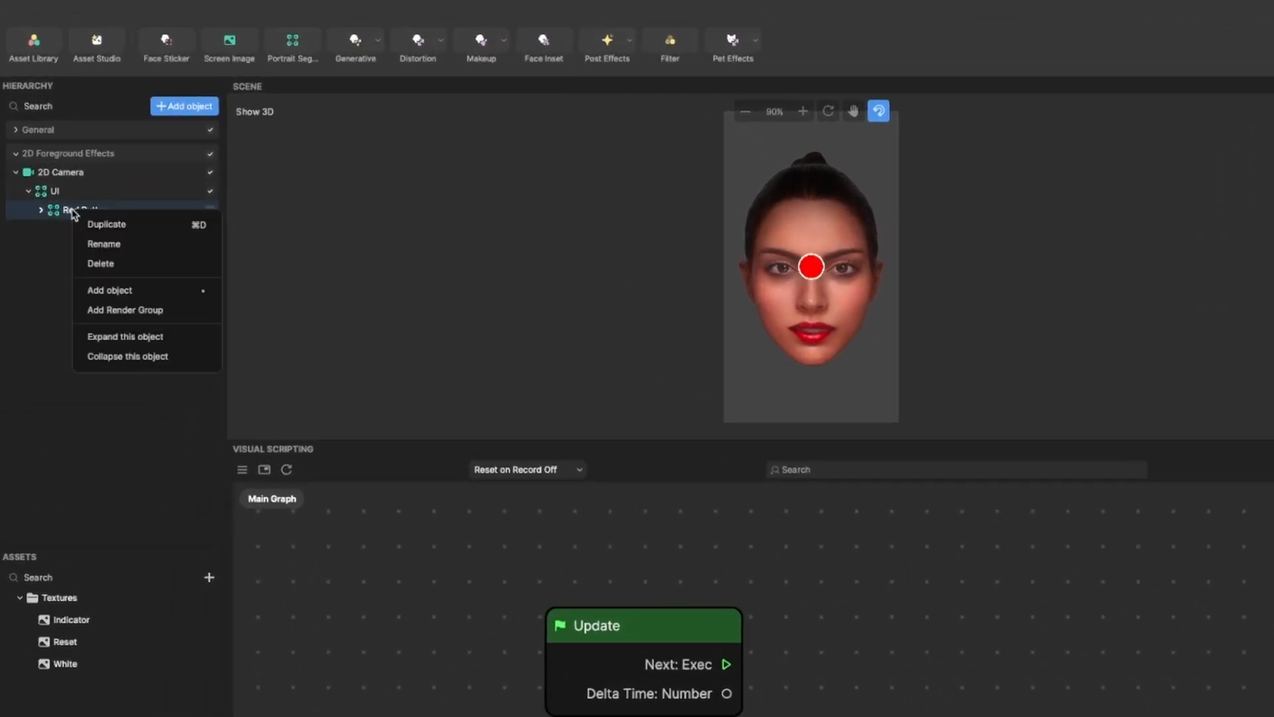
click(104, 227)
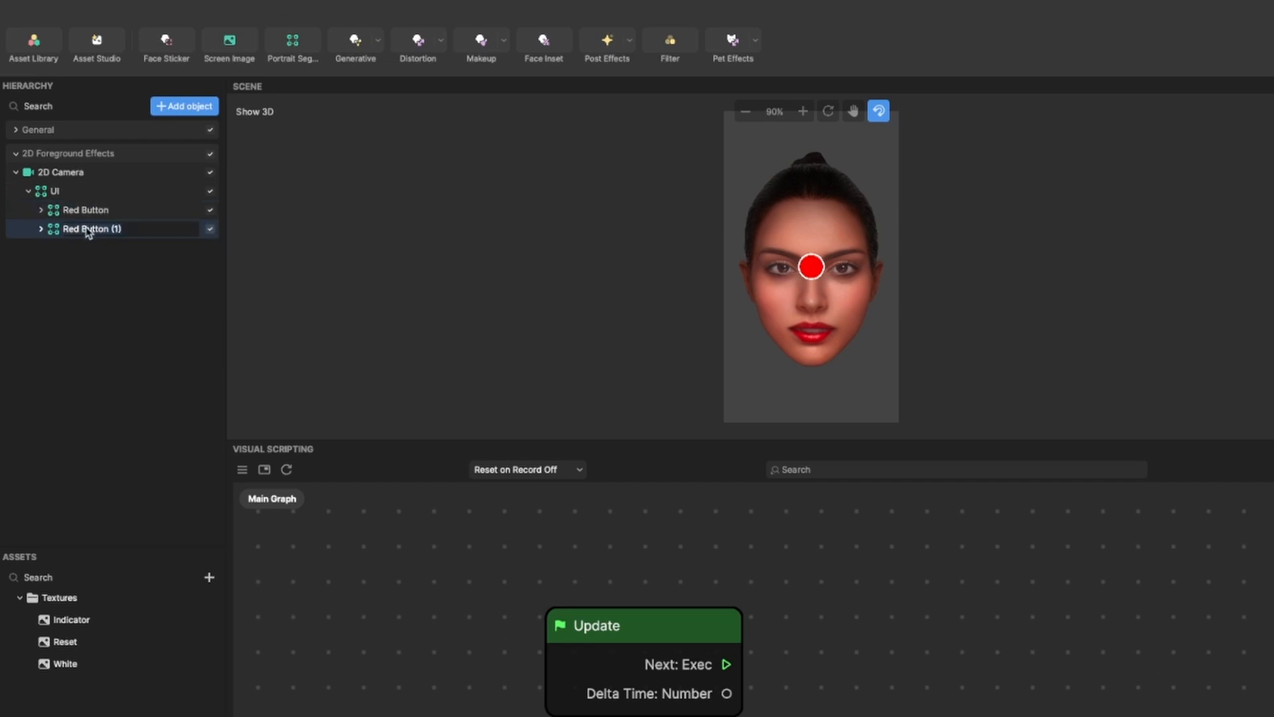
right_click(88, 230)
click(108, 242)
click(71, 234)
click(75, 229)
right_click(76, 231)
click(105, 260)
text(Bl)
key(Return)
Rename the Red Indicator image inside the Blue Button object as Blue Indicator
click(42, 228)
click(96, 249)
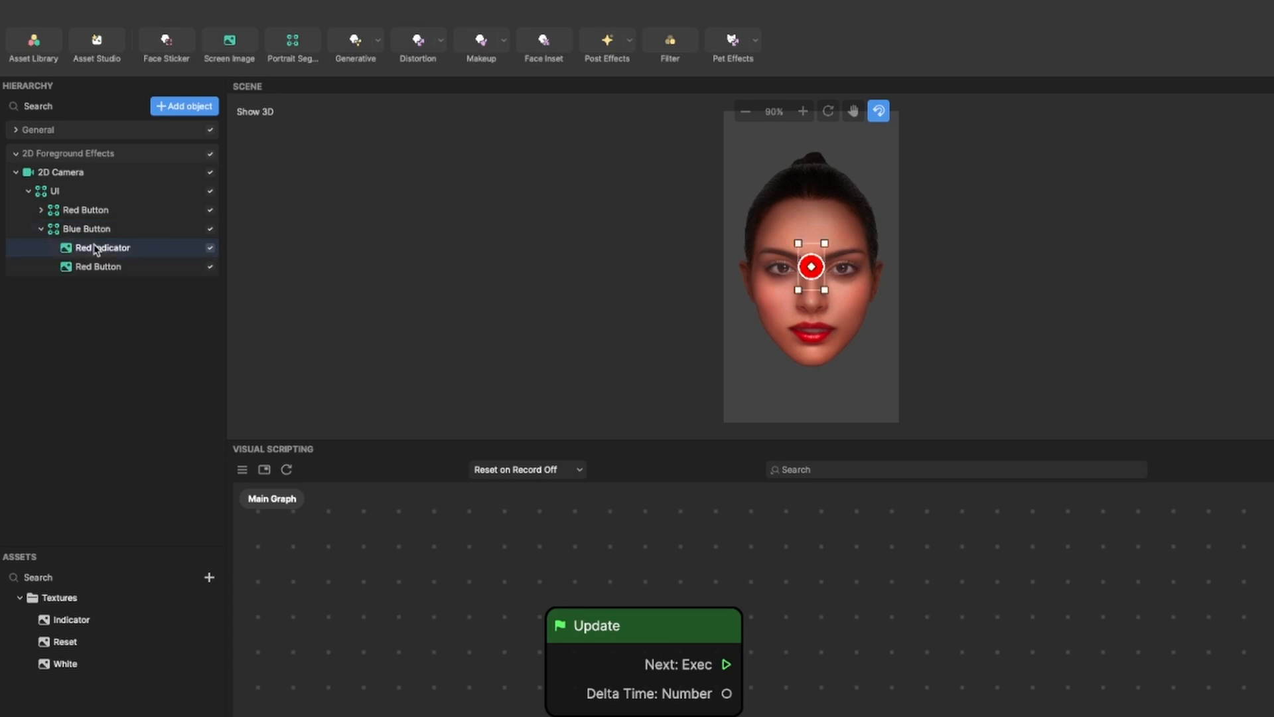
right_click(97, 249)
click(125, 279)
key(Left)
key(Right)
key(Right)
key(BackSpace)
key(BackSpace)
key(BackSpace)
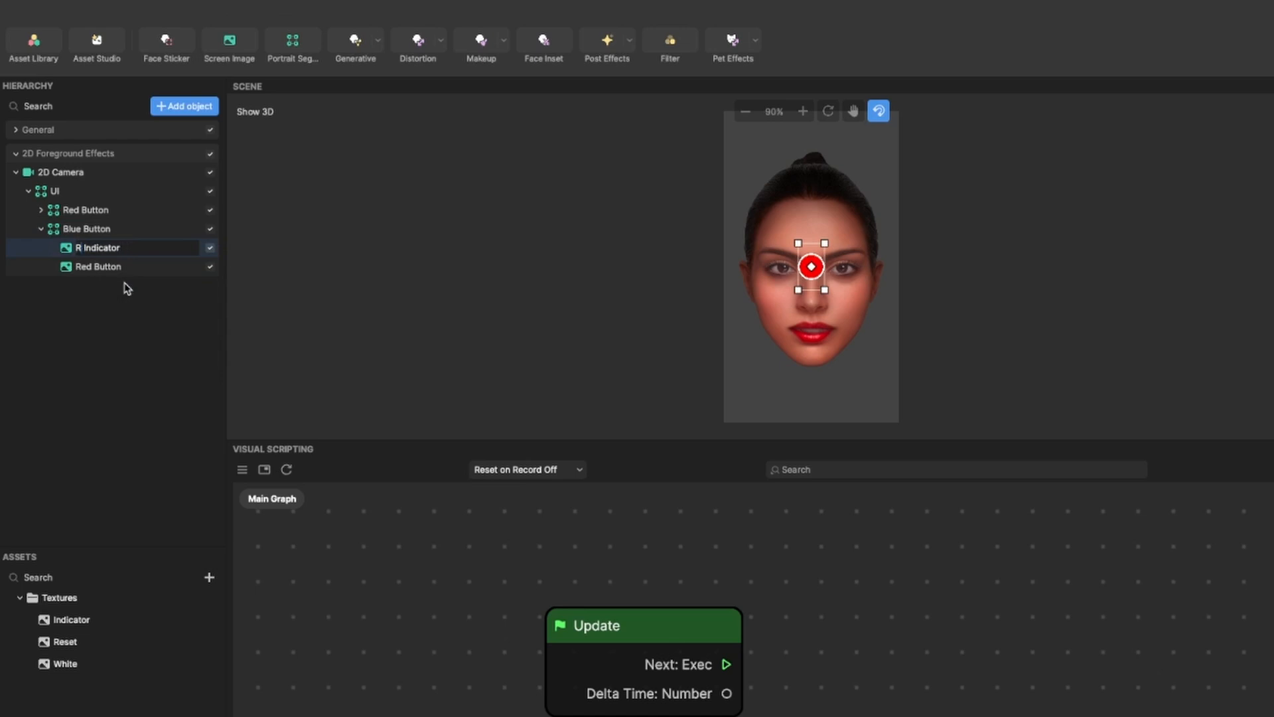
text(Blue)
key(Return)
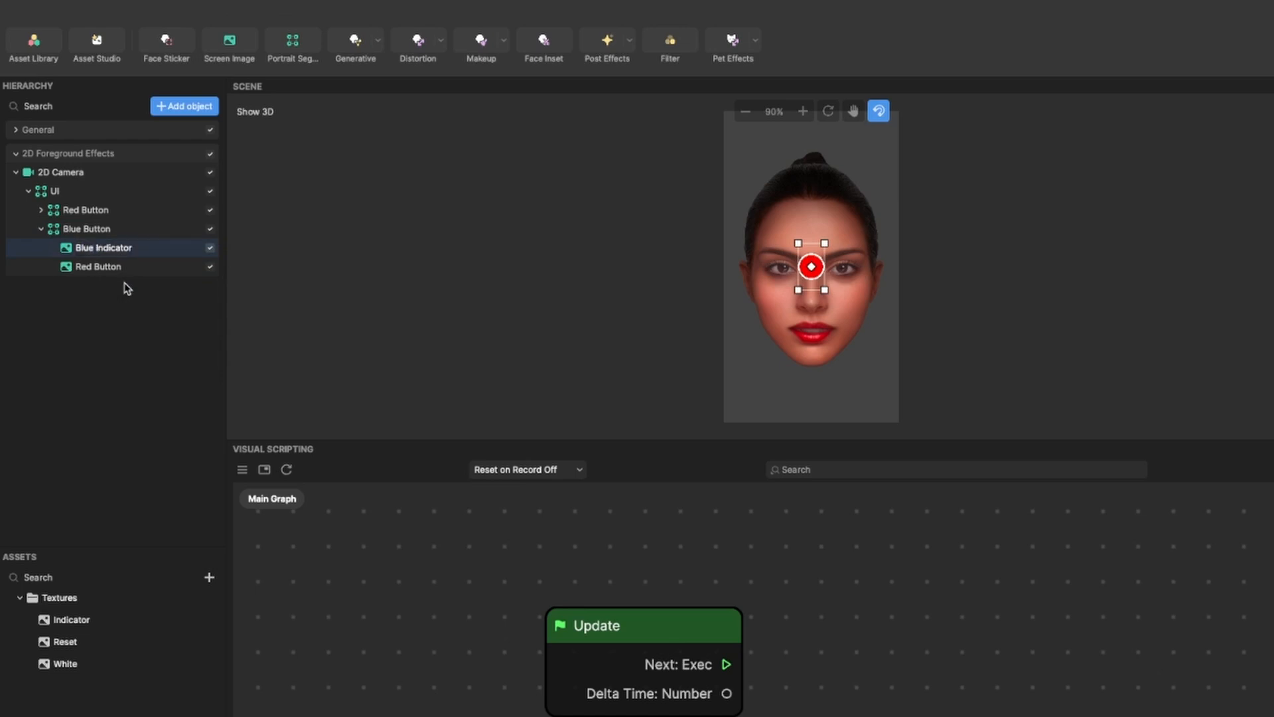
Rename the Red Button image inside the Blue Button object as Blue Button and collapse the object
click(100, 267)
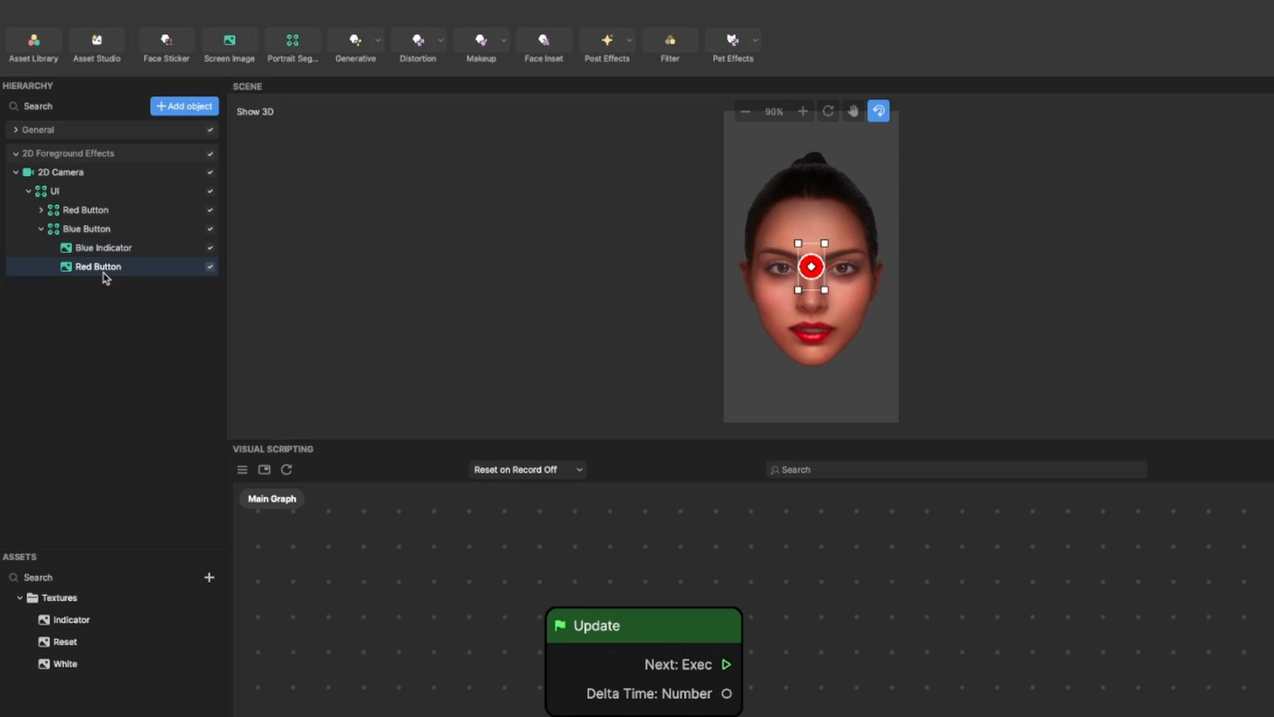
right_click(99, 274)
click(114, 304)
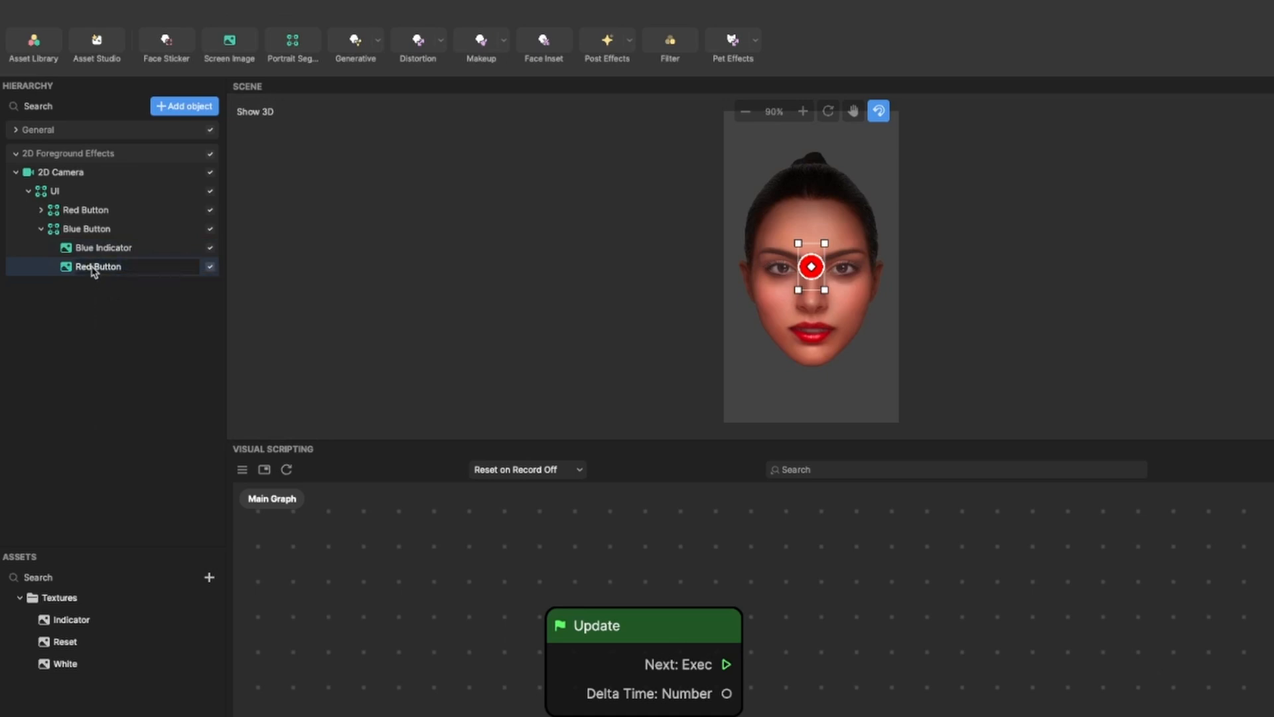
key(ctrl+a)
key(BackSpace)
text(Blue Button)
key(Return)
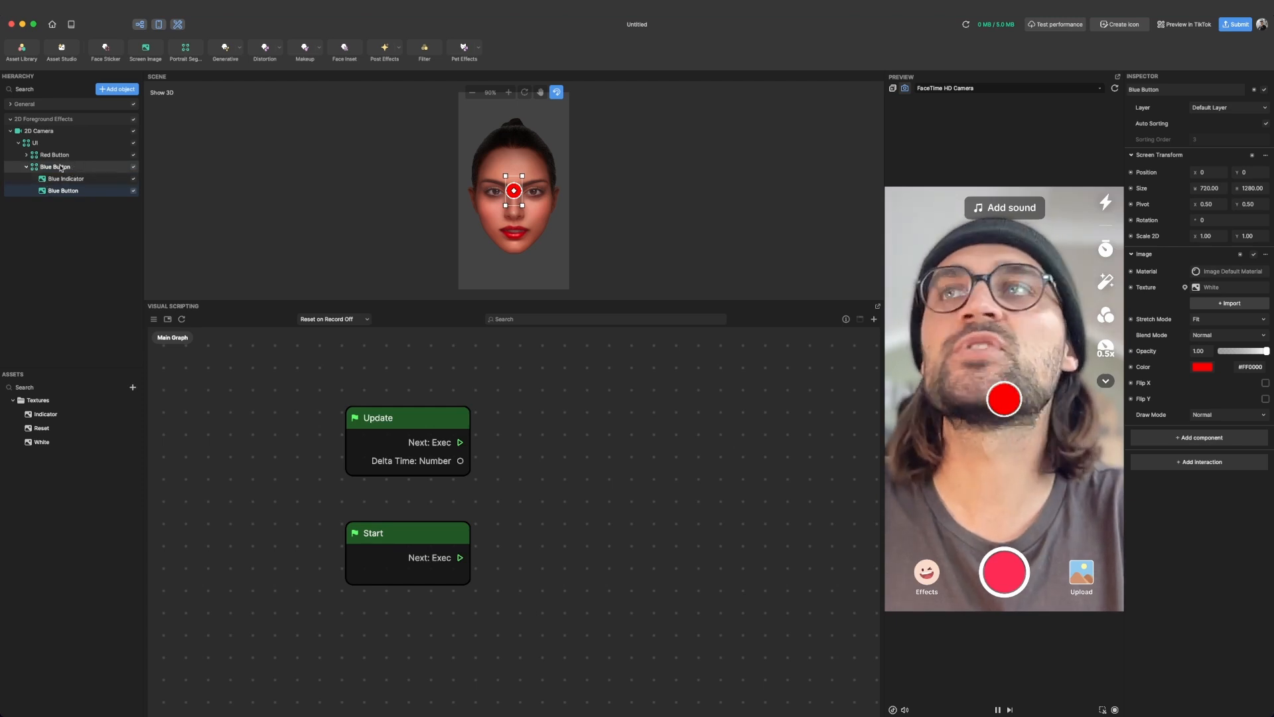
click(27, 167)
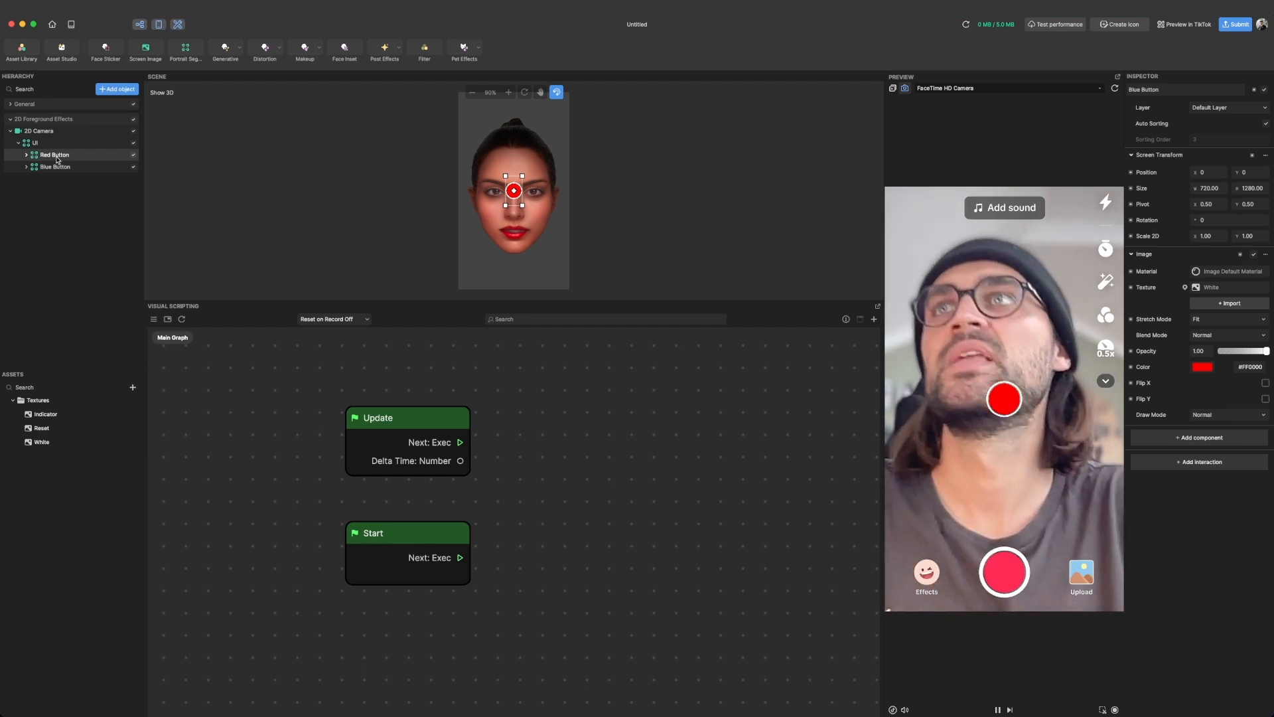
Change the X position of the parent Red Button object so it sits near the left edge of the frame
click(58, 158)
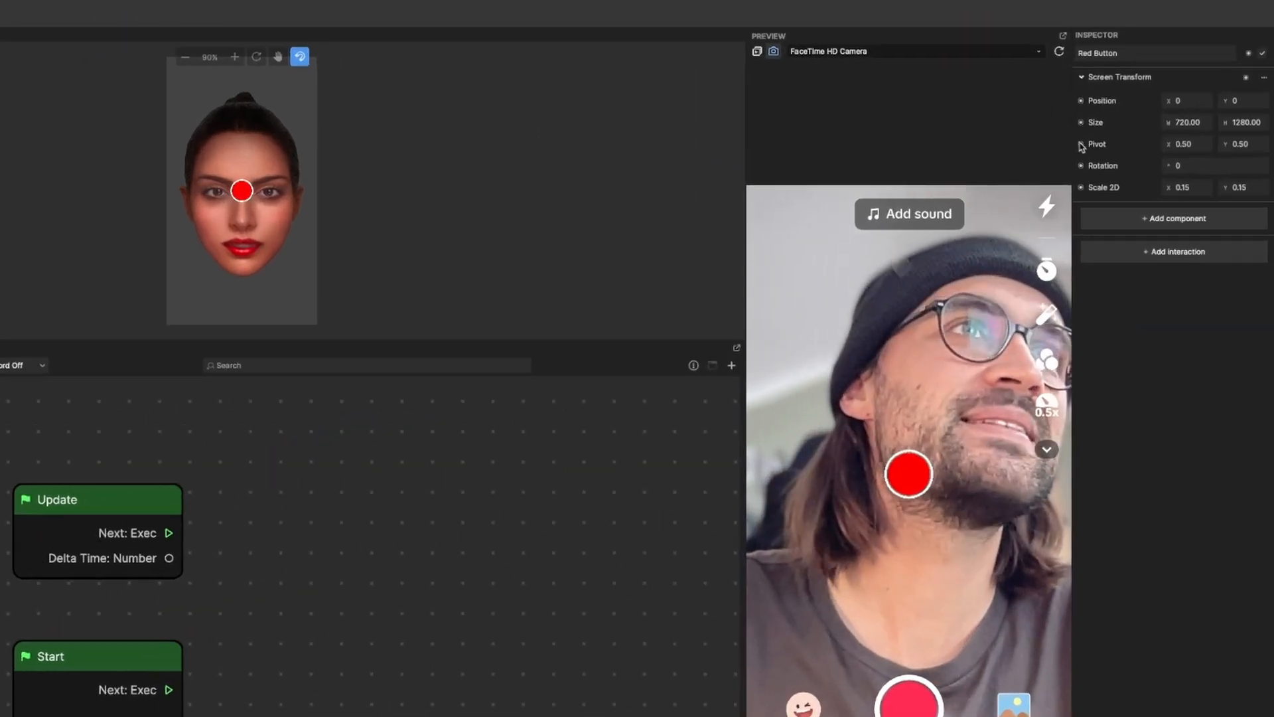
click(1180, 100)
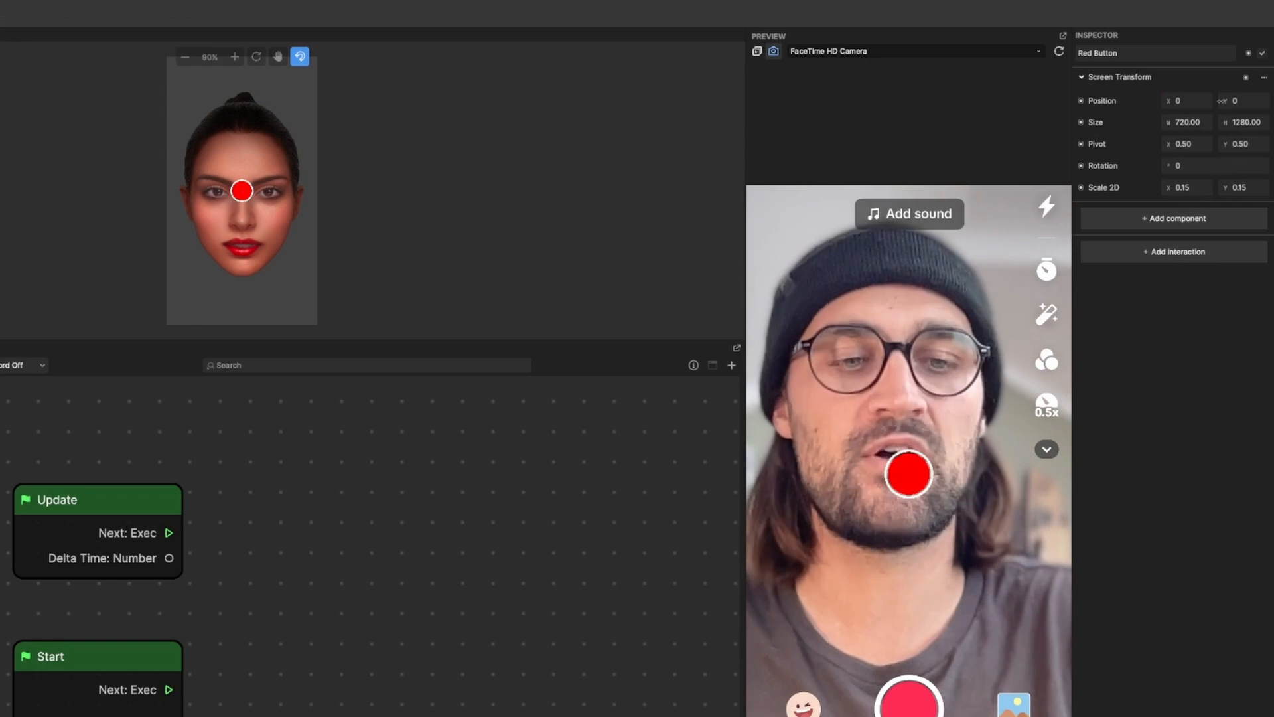
key(BackSpace)
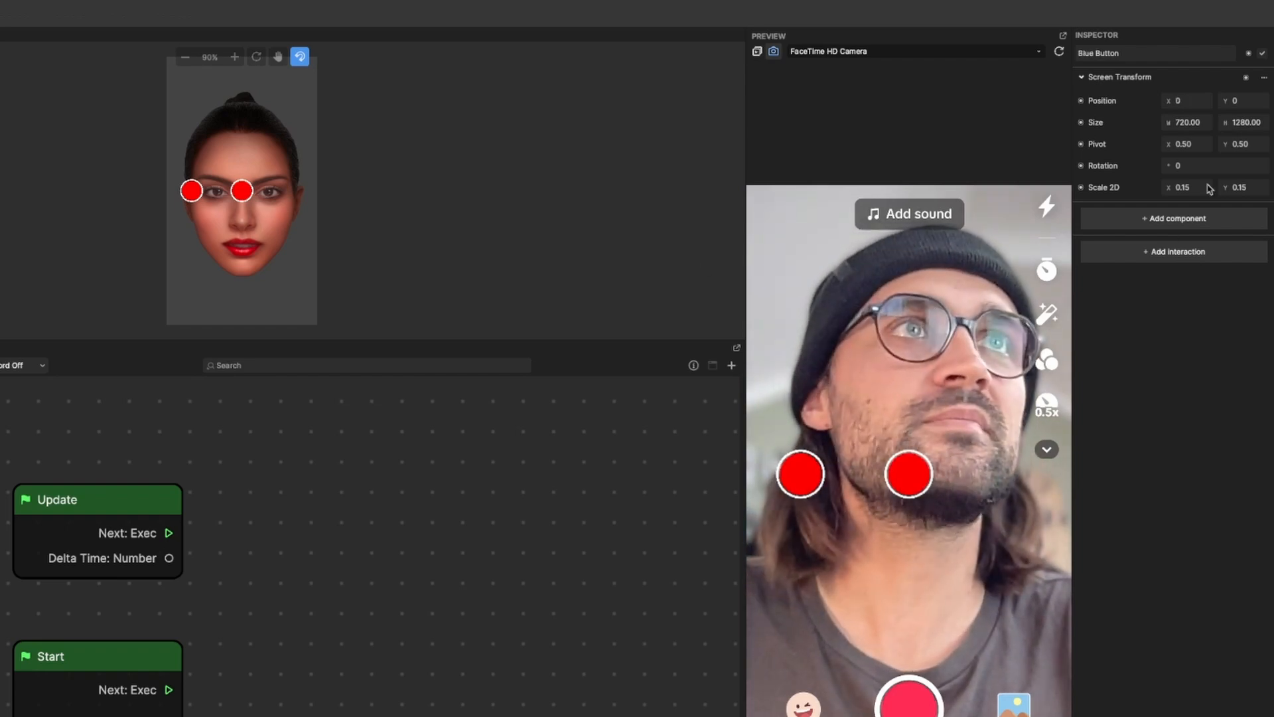
Set the X position of the parent Blue Button object to -80
click(1188, 100)
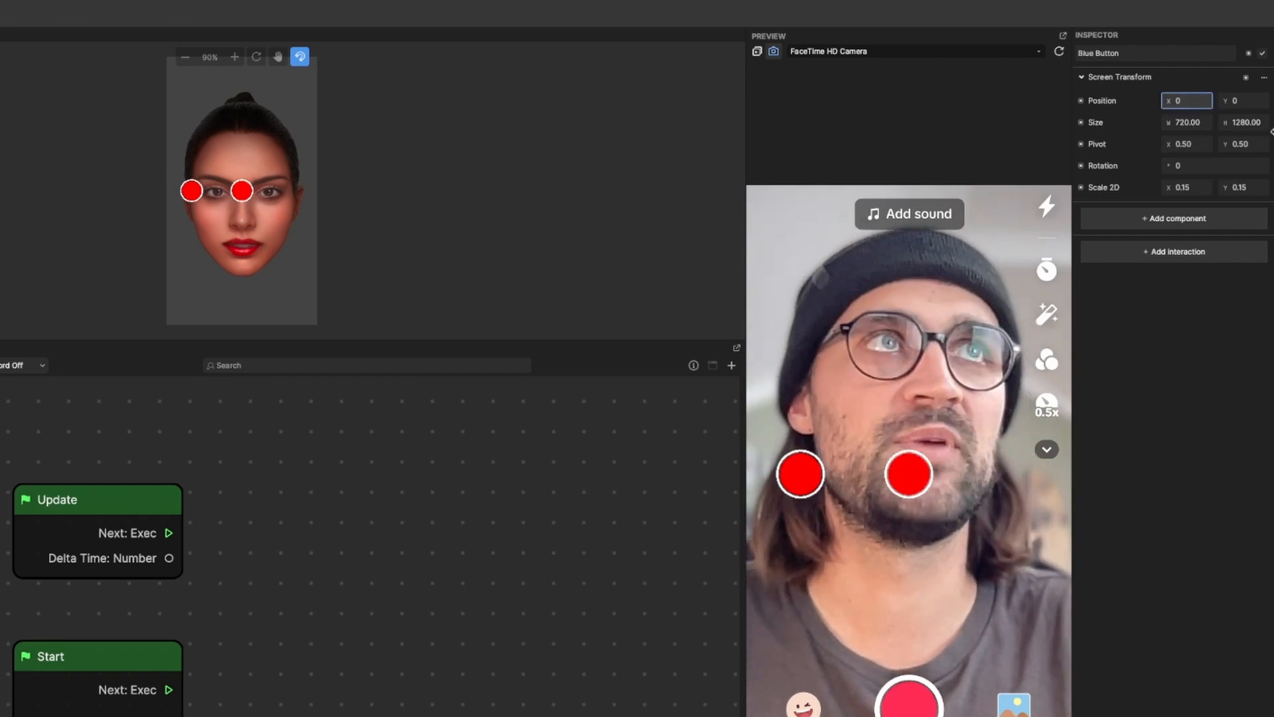
text(-)
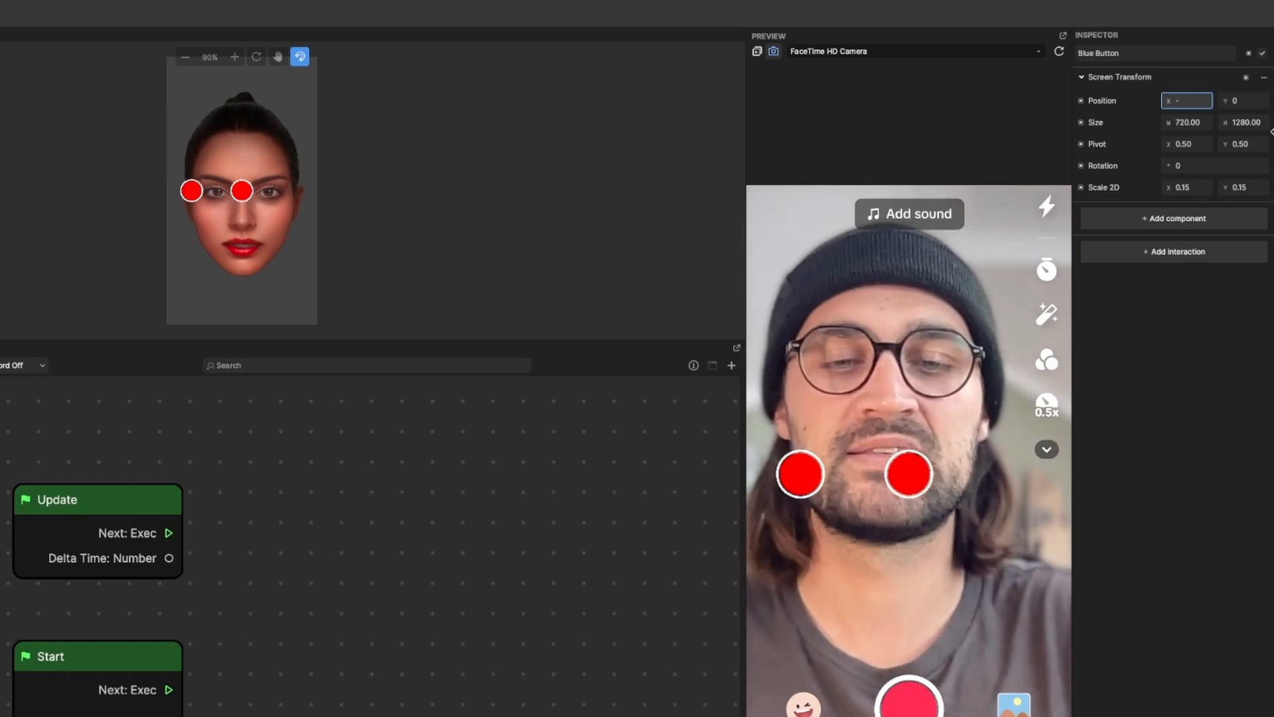
text(80)
key(Return)
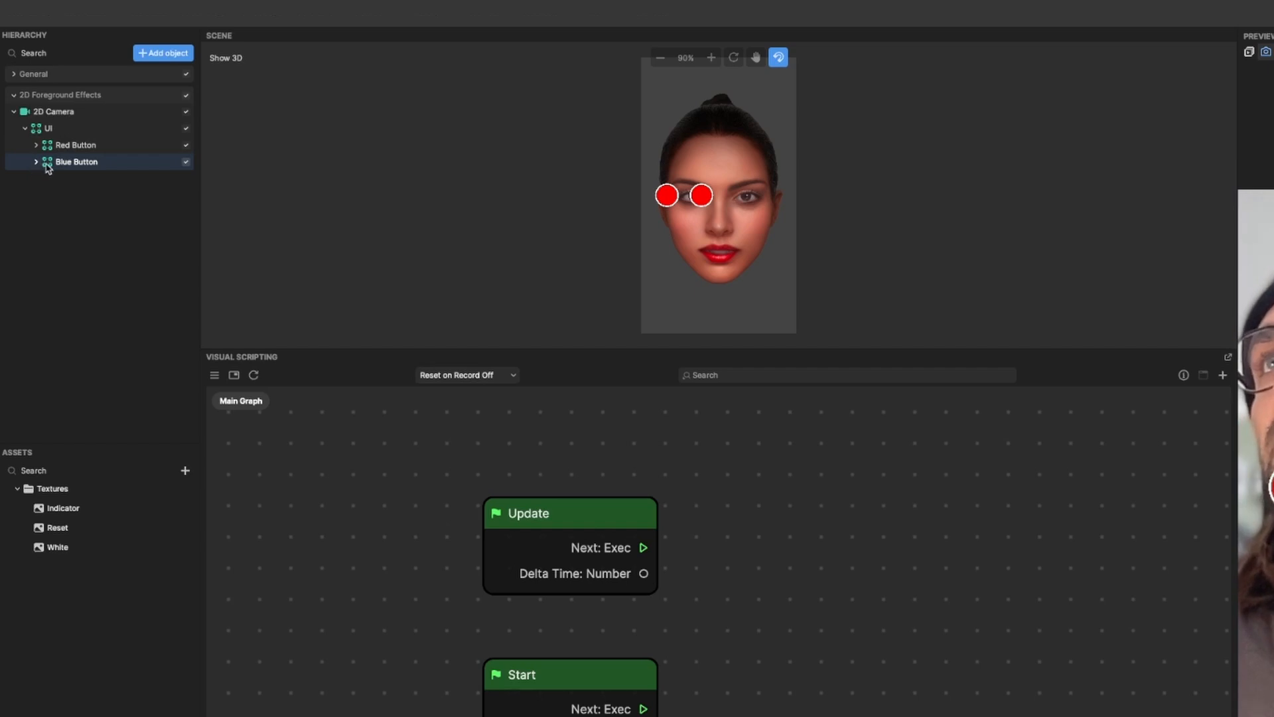
Set the color of the Blue Button image inside the Blue Button object to blue, #0800FF
click(37, 162)
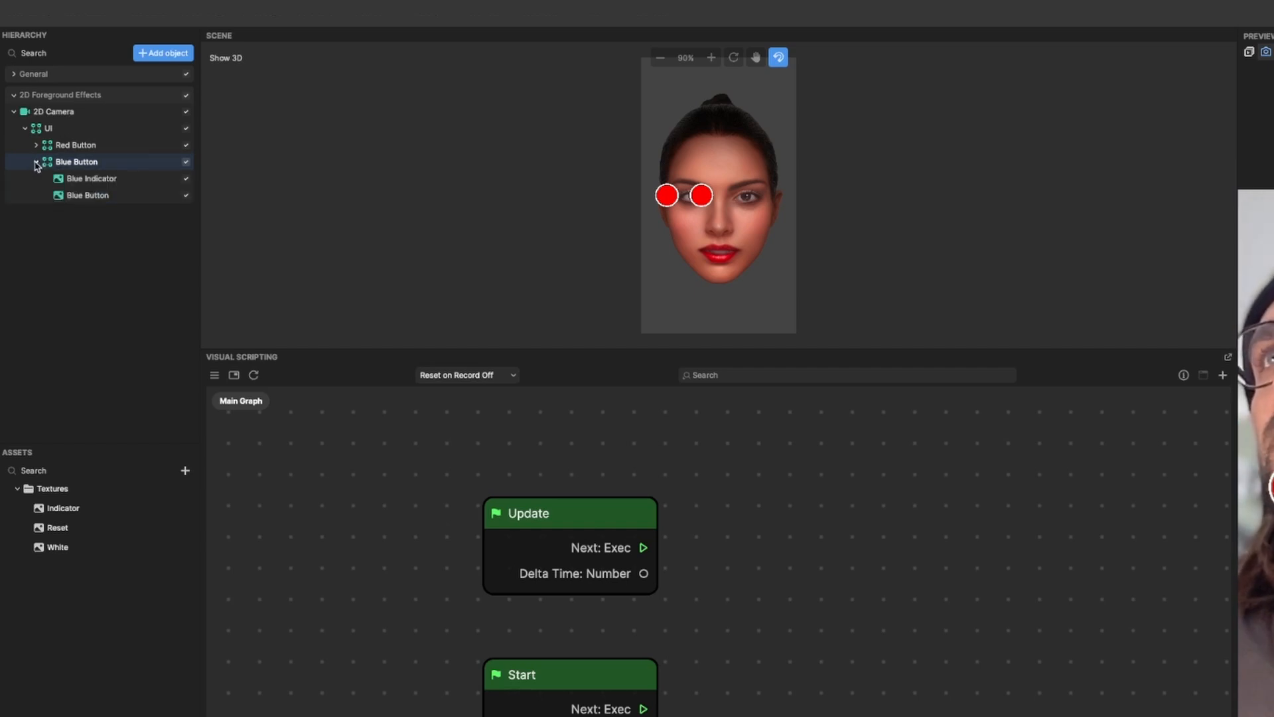
click(75, 196)
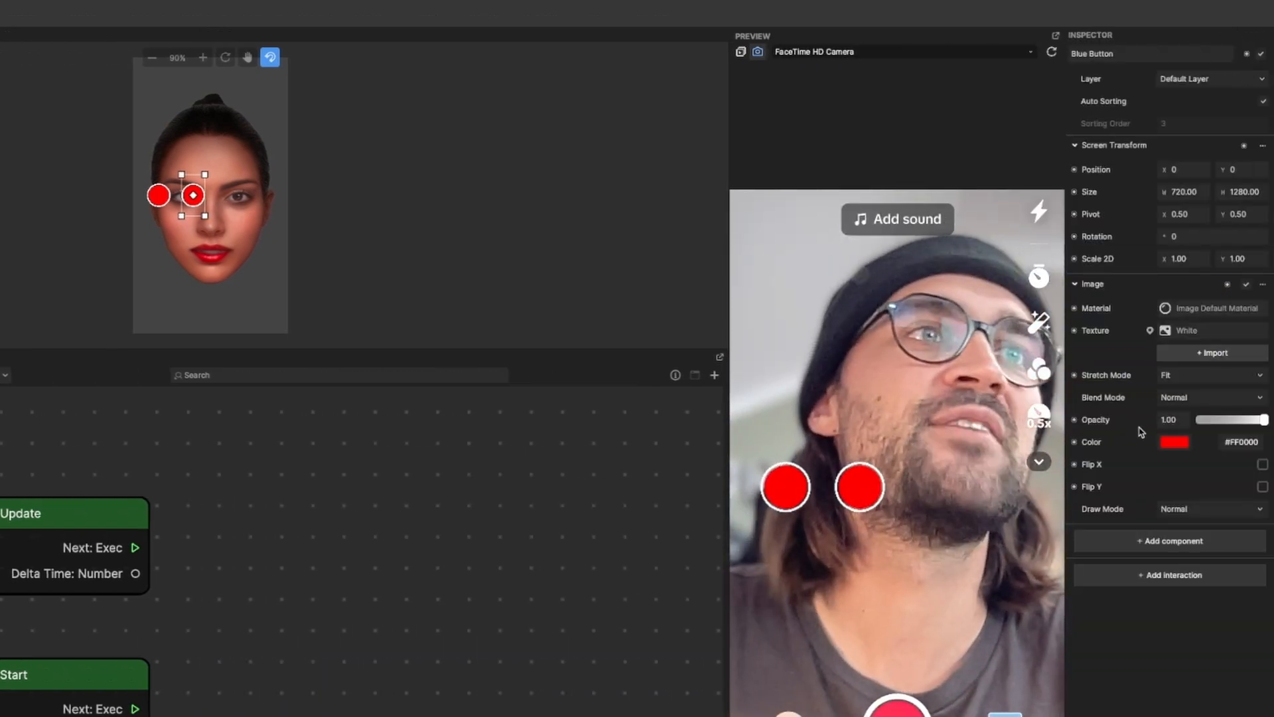
click(1174, 442)
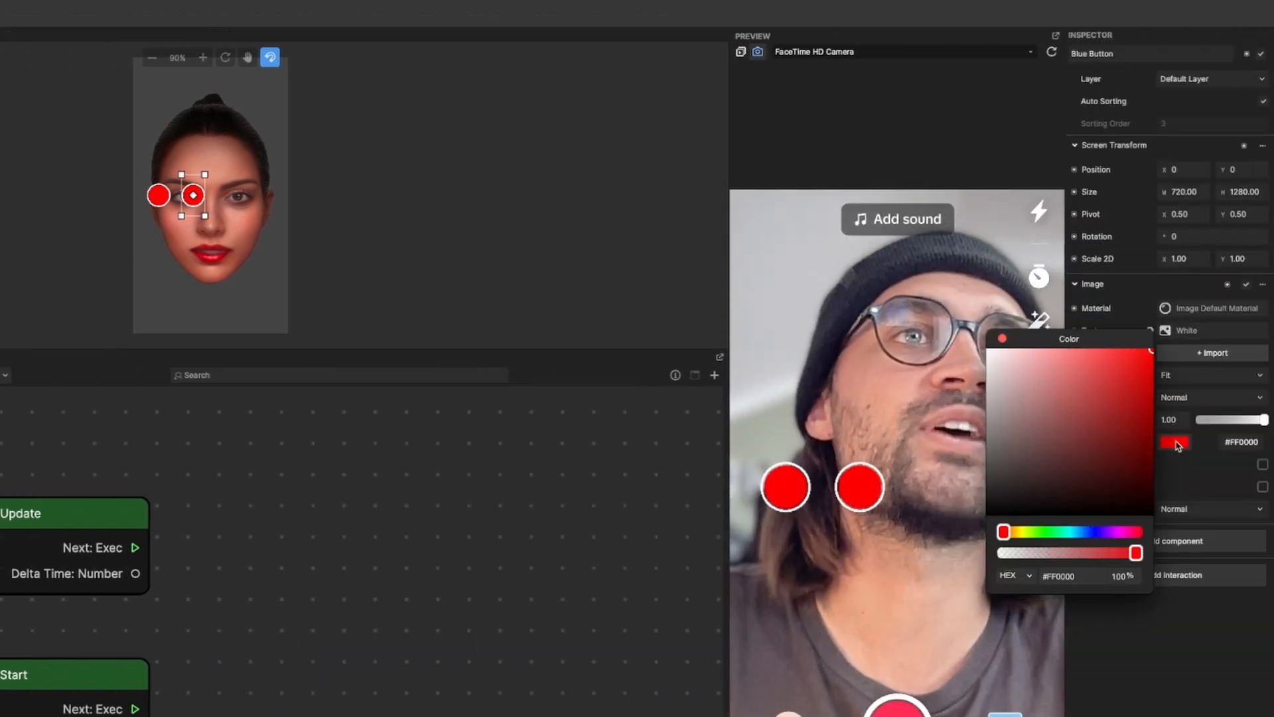
click(1089, 531)
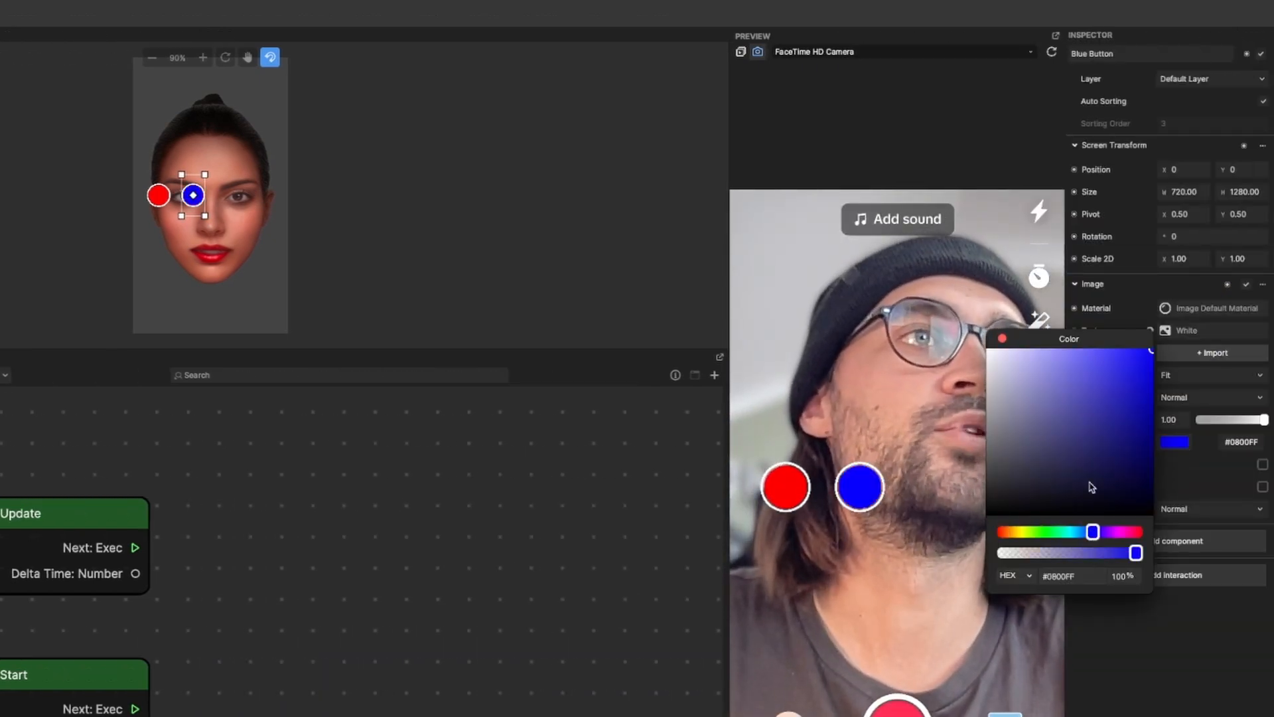
click(1004, 339)
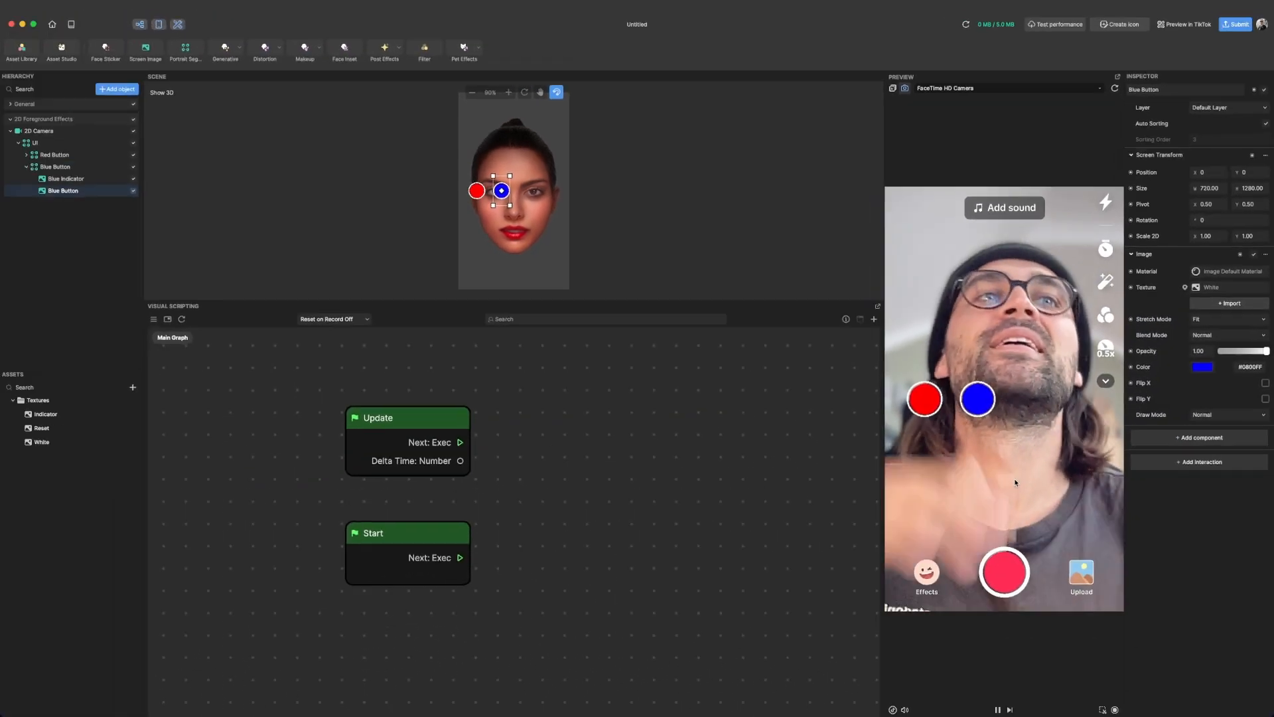
Duplicate the parent Blue Button object and rename the copy as Green Button
click(87, 277)
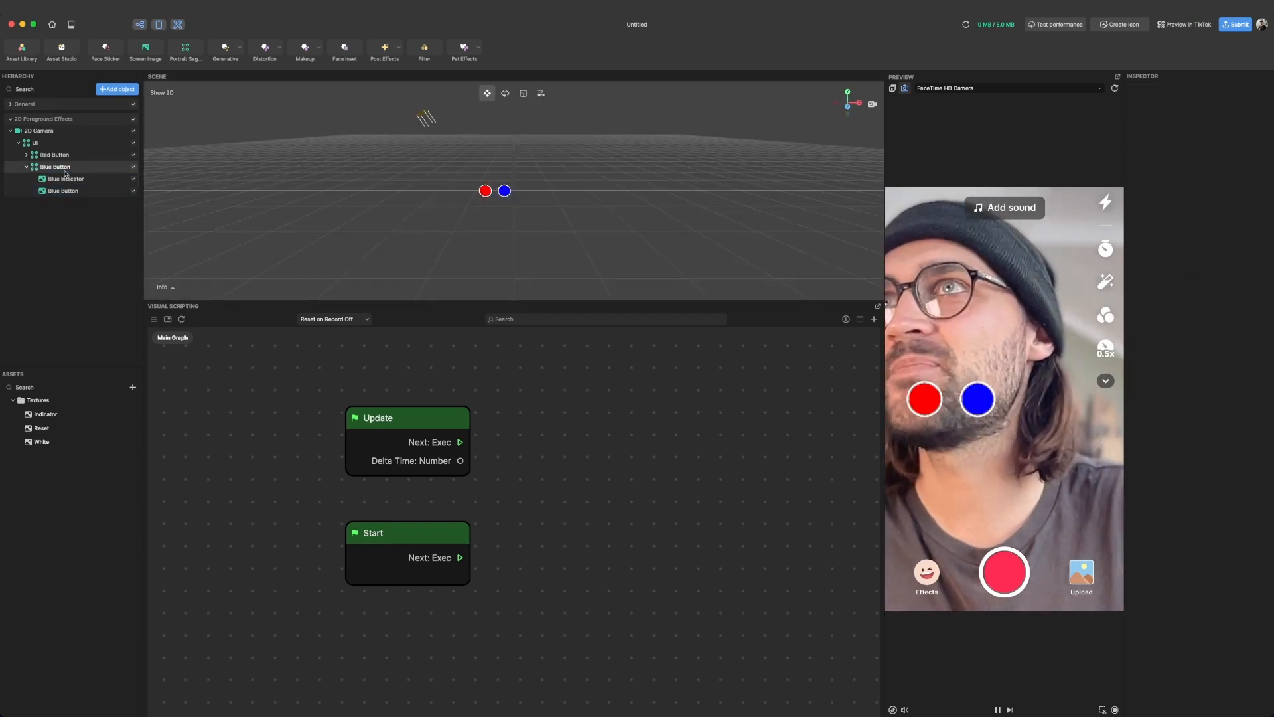
click(27, 167)
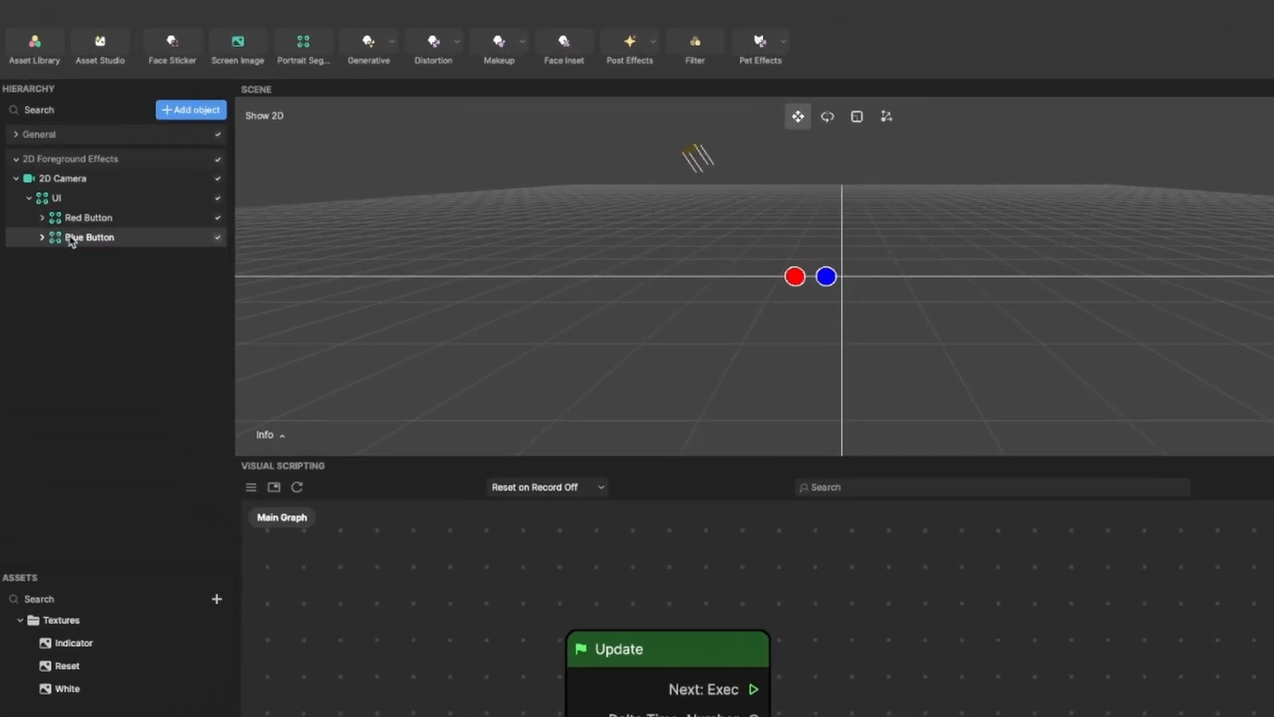
right_click(72, 239)
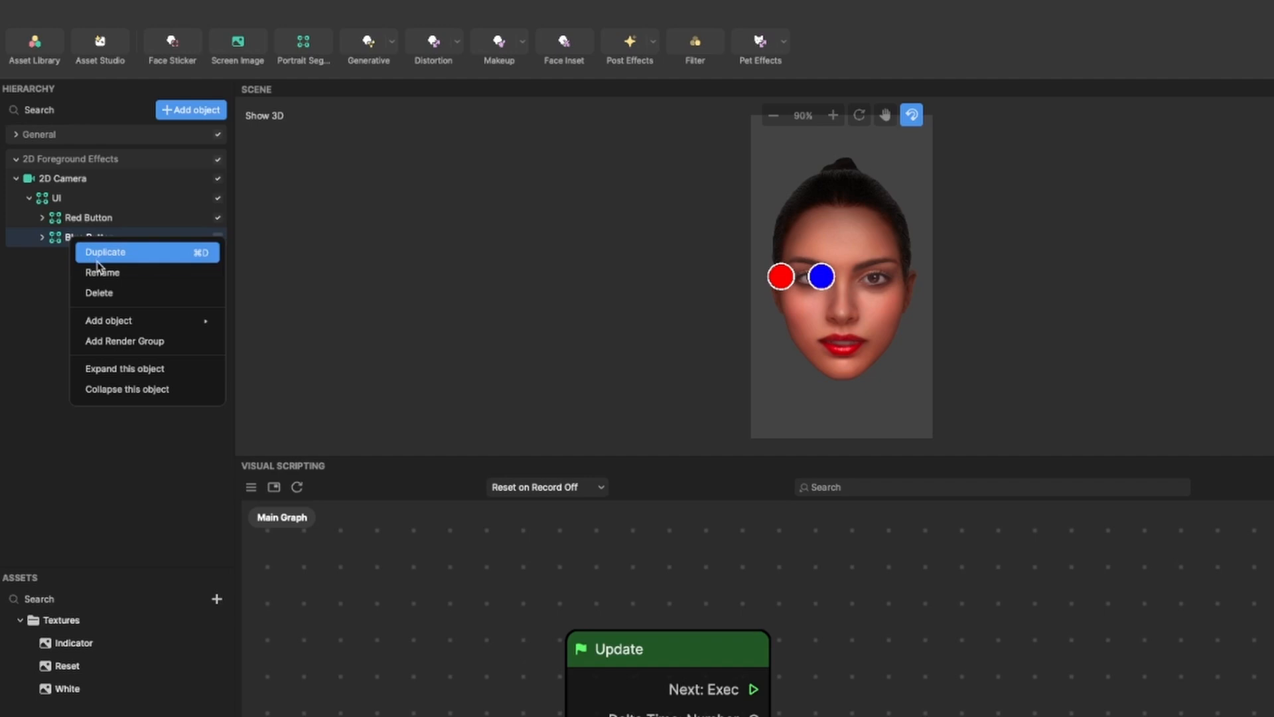
click(96, 254)
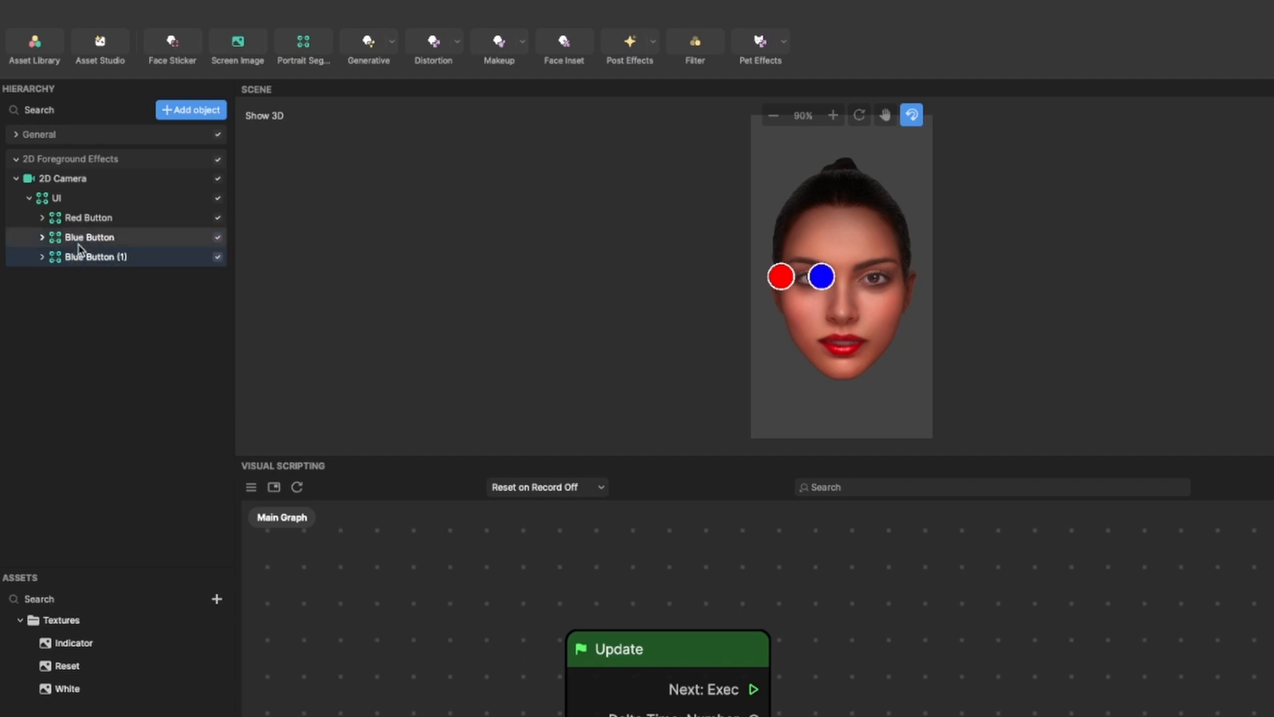
double_click(85, 259)
text(Green Button)
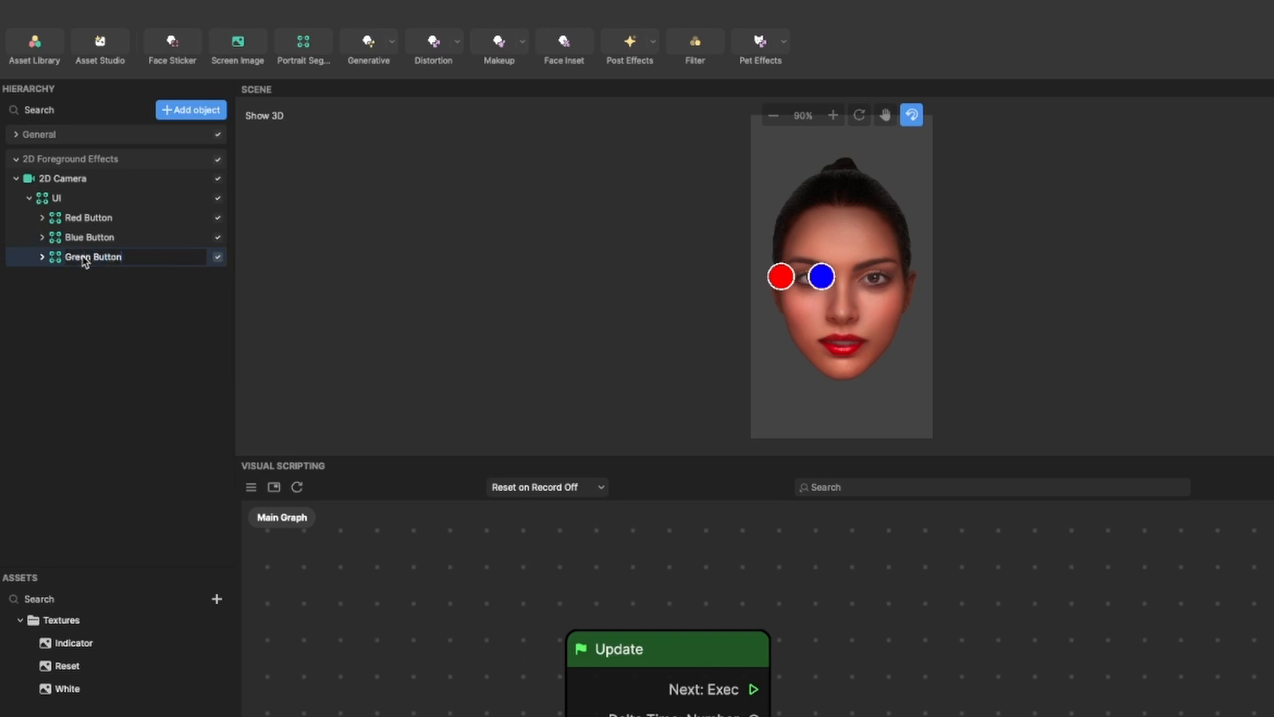
Rename the Blue Indicator image inside the Green Button object as Green Indicator
key(Return)
click(43, 258)
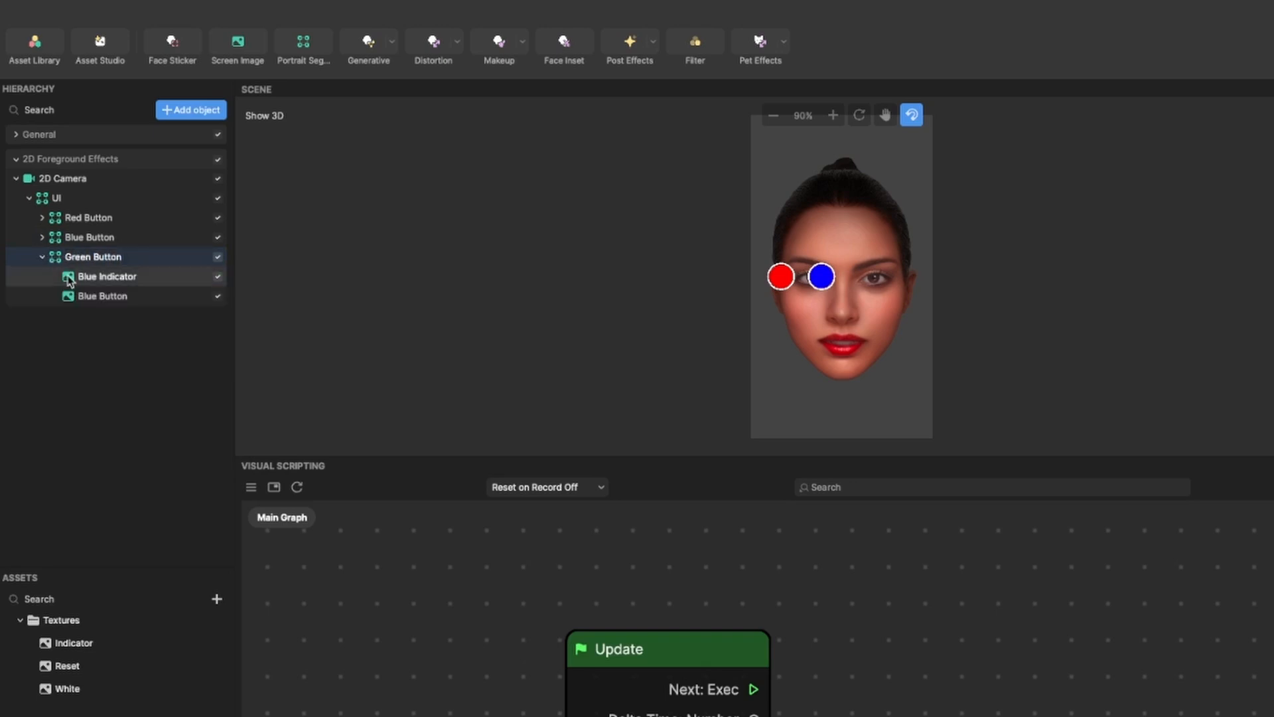
right_click(82, 280)
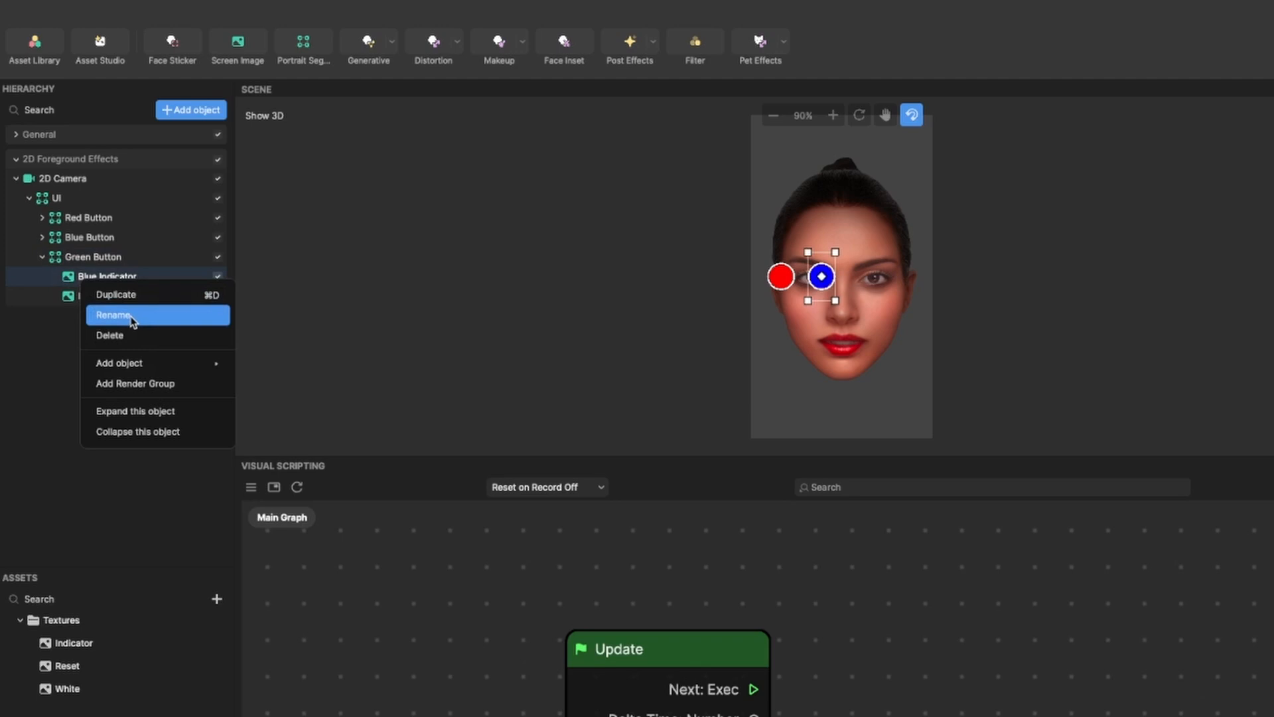
click(113, 316)
click(100, 281)
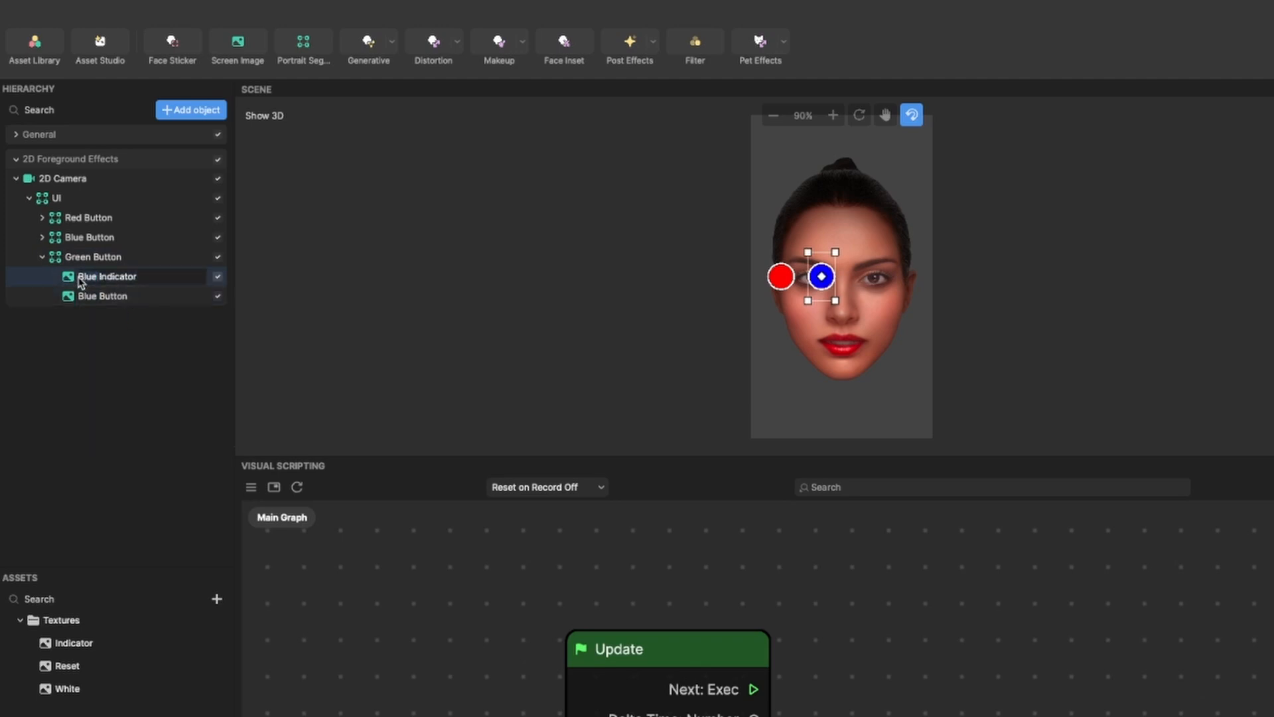
text(Green)
click(98, 296)
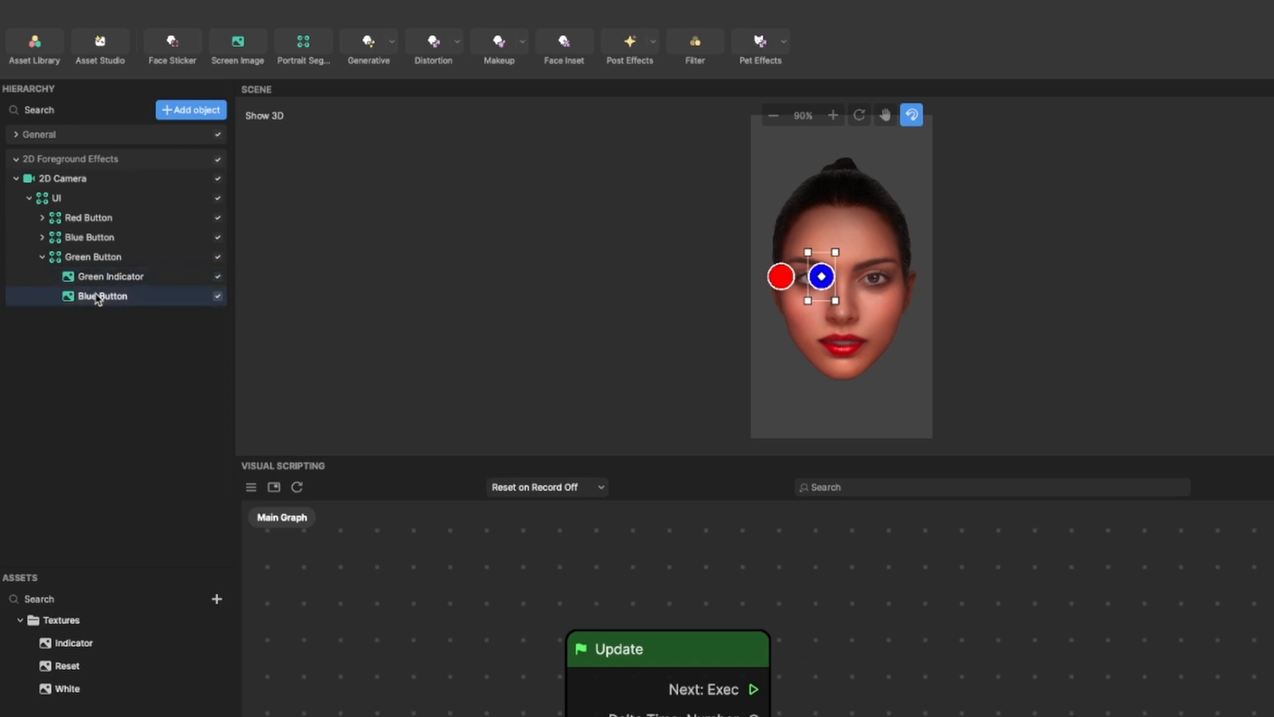
right_click(97, 297)
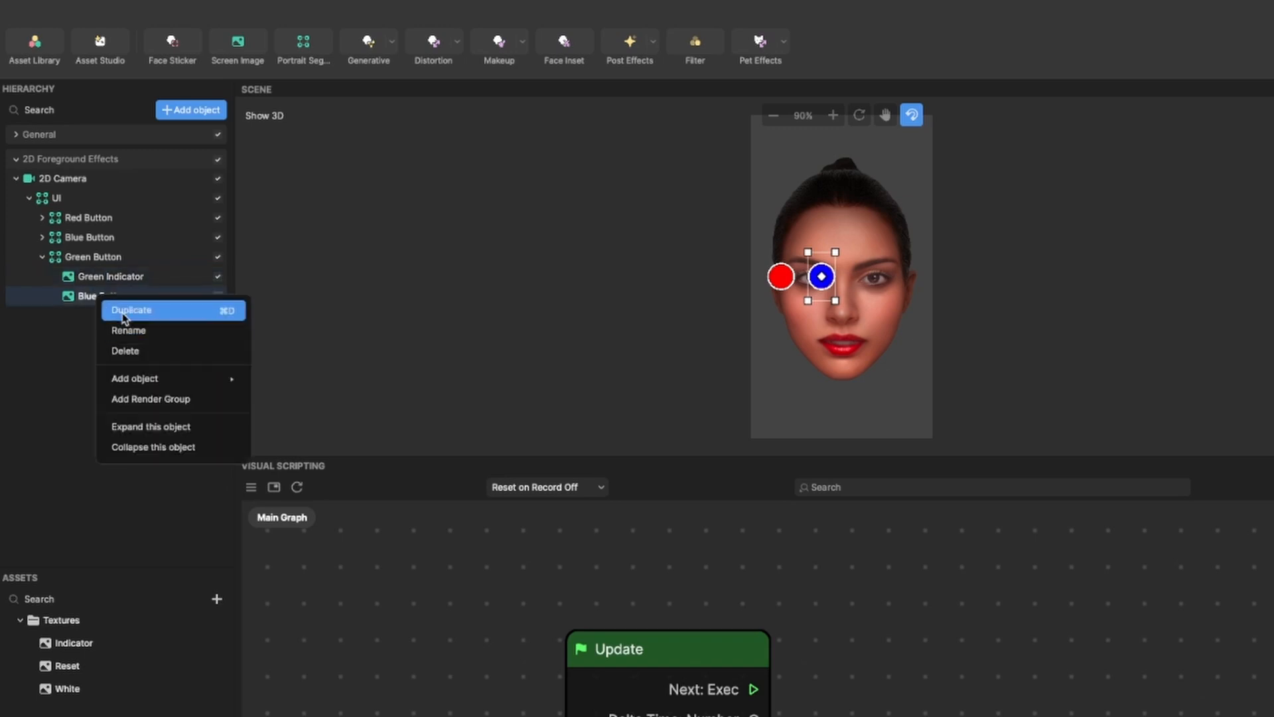
click(126, 311)
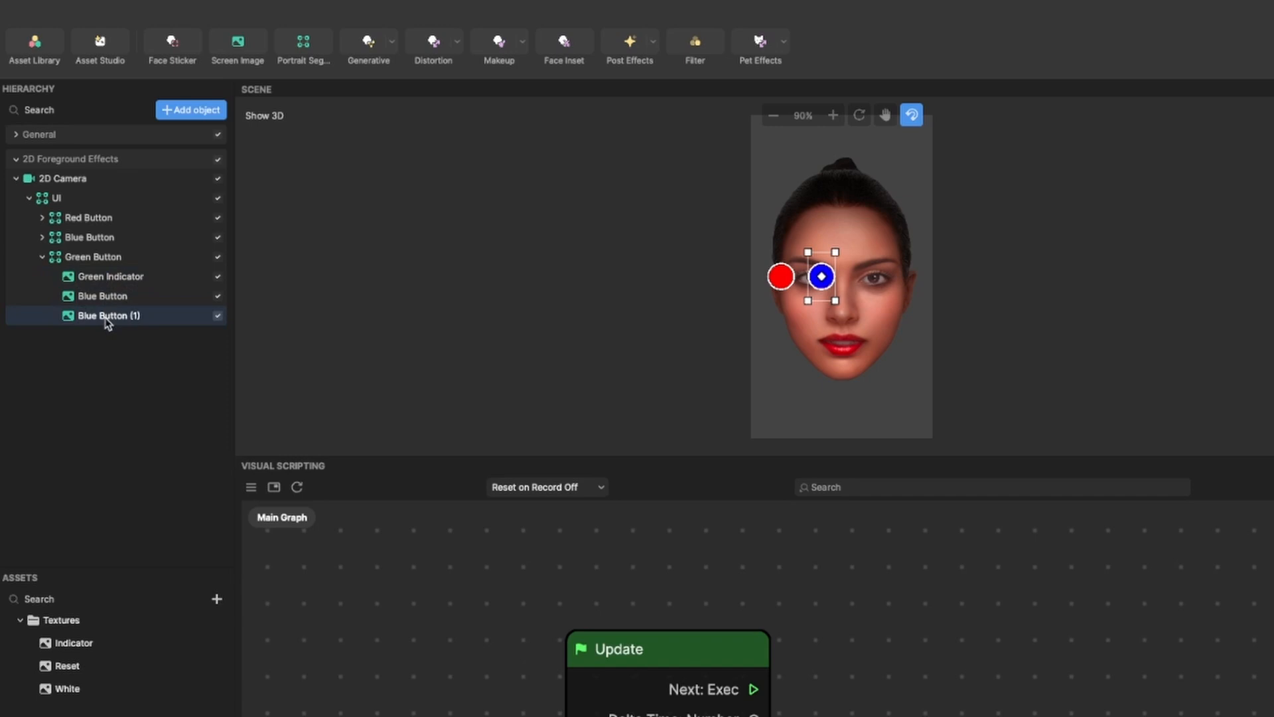
key(super+z)
Rename the Blue Button image inside the Green Button object as Green Button
right_click(89, 299)
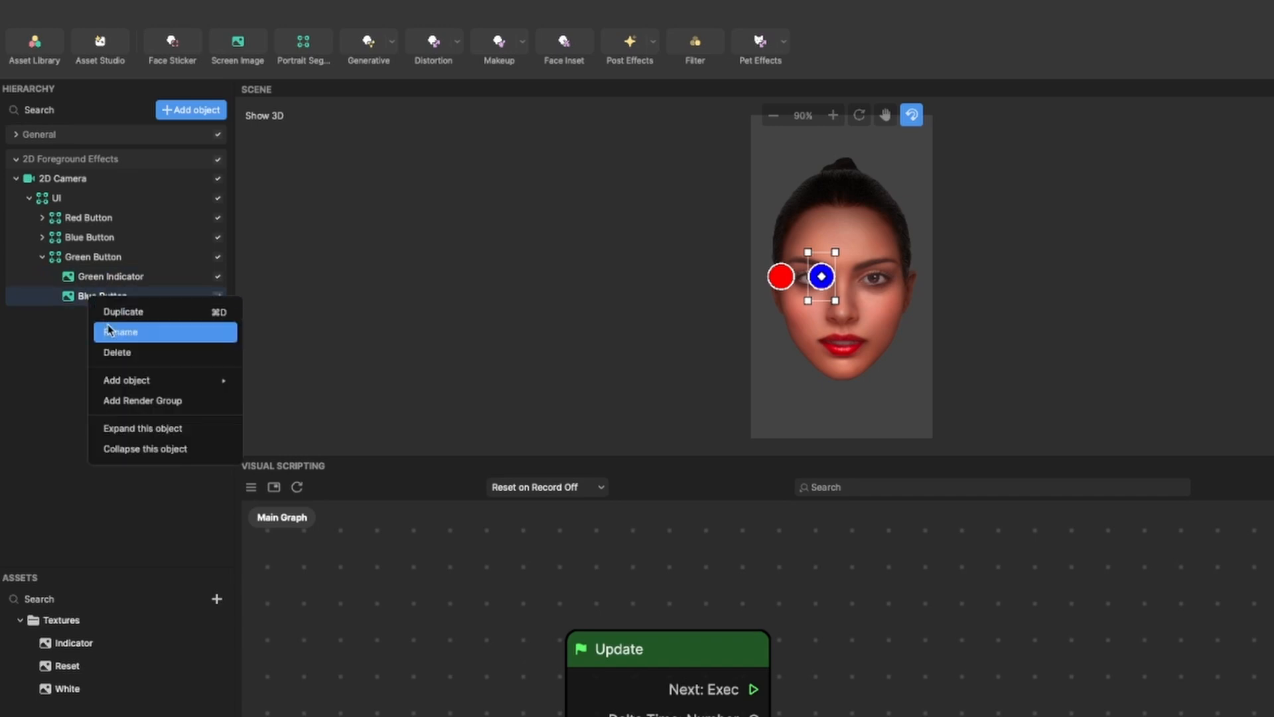
click(110, 330)
drag(99, 302, 77, 300)
text(Green)
key(Return)
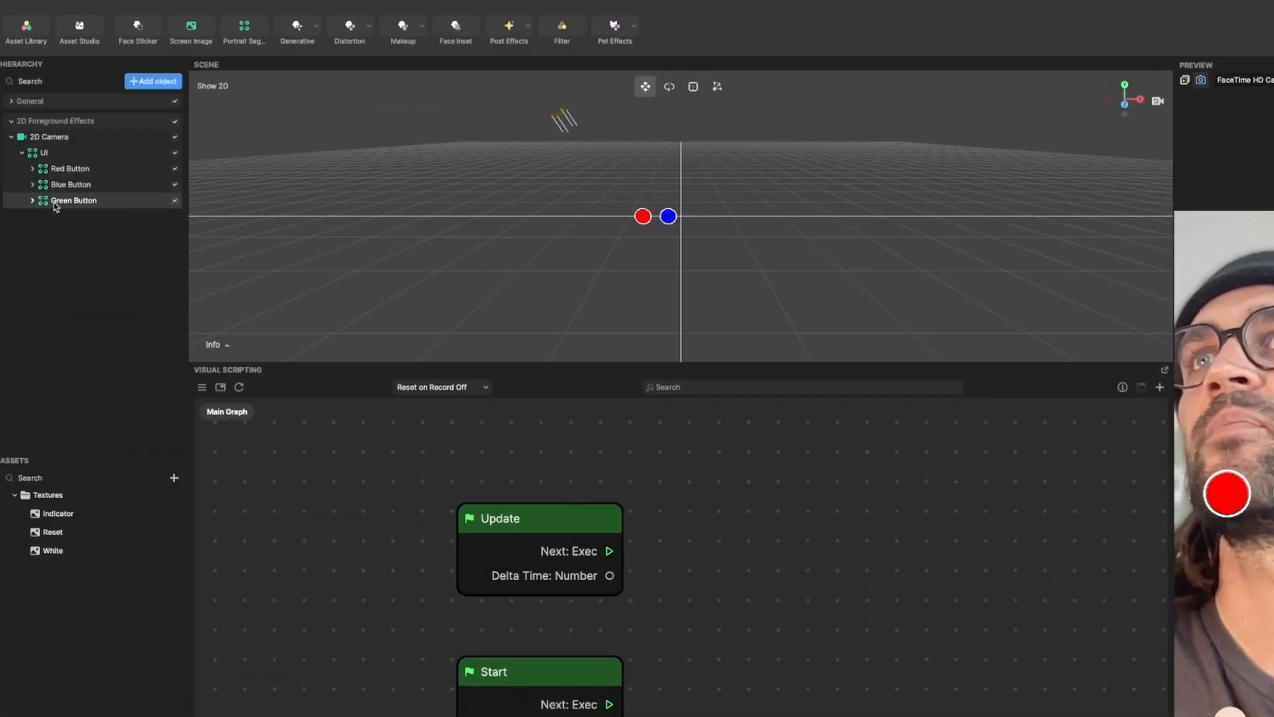
Set the X position of the parent Green Button object to 80
click(55, 205)
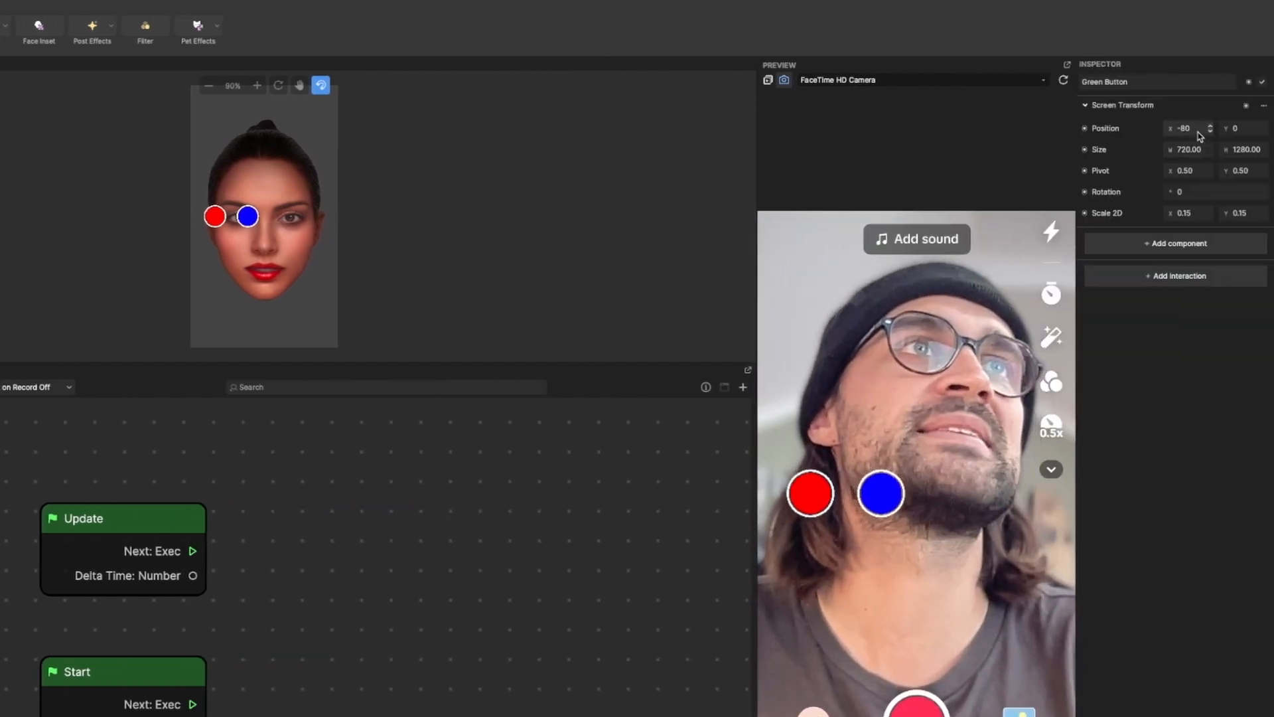
click(1205, 130)
key(BackSpace)
key(BackSpace)
key(BackSpace)
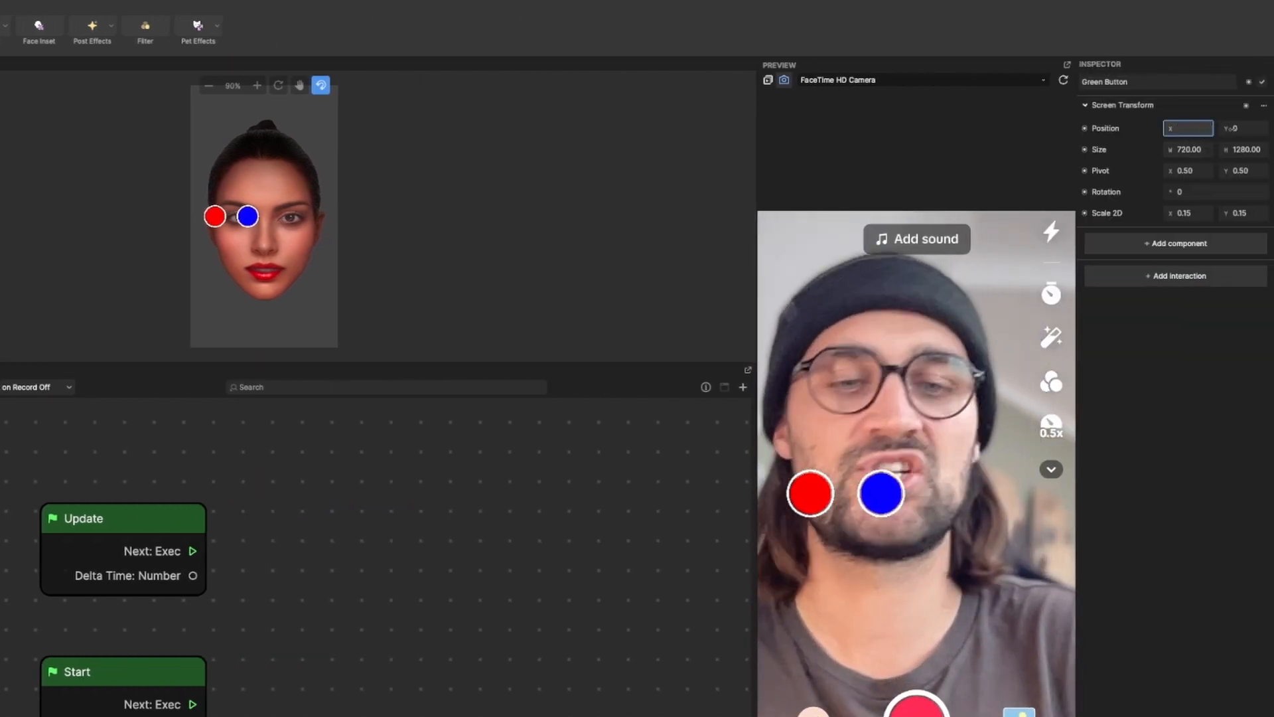
text(80)
key(Return)
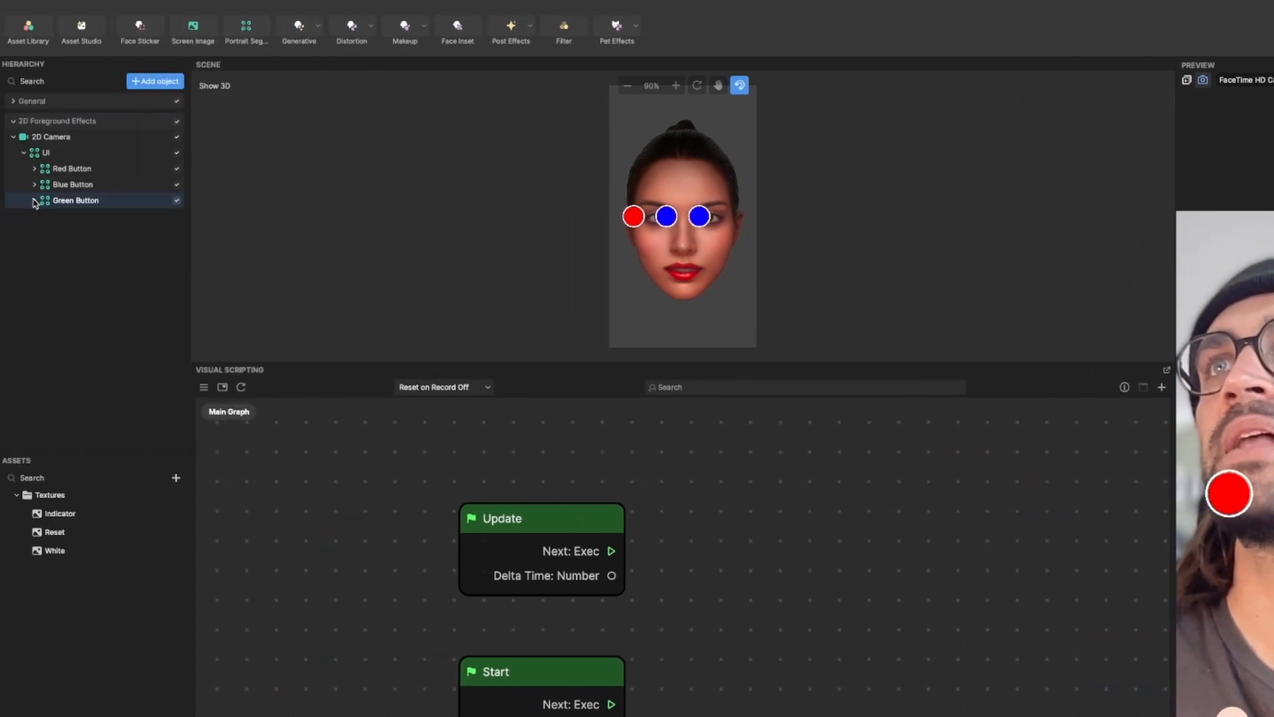
Set the color of the Green Button image inside the Green Button object to green, #18FF00
click(34, 201)
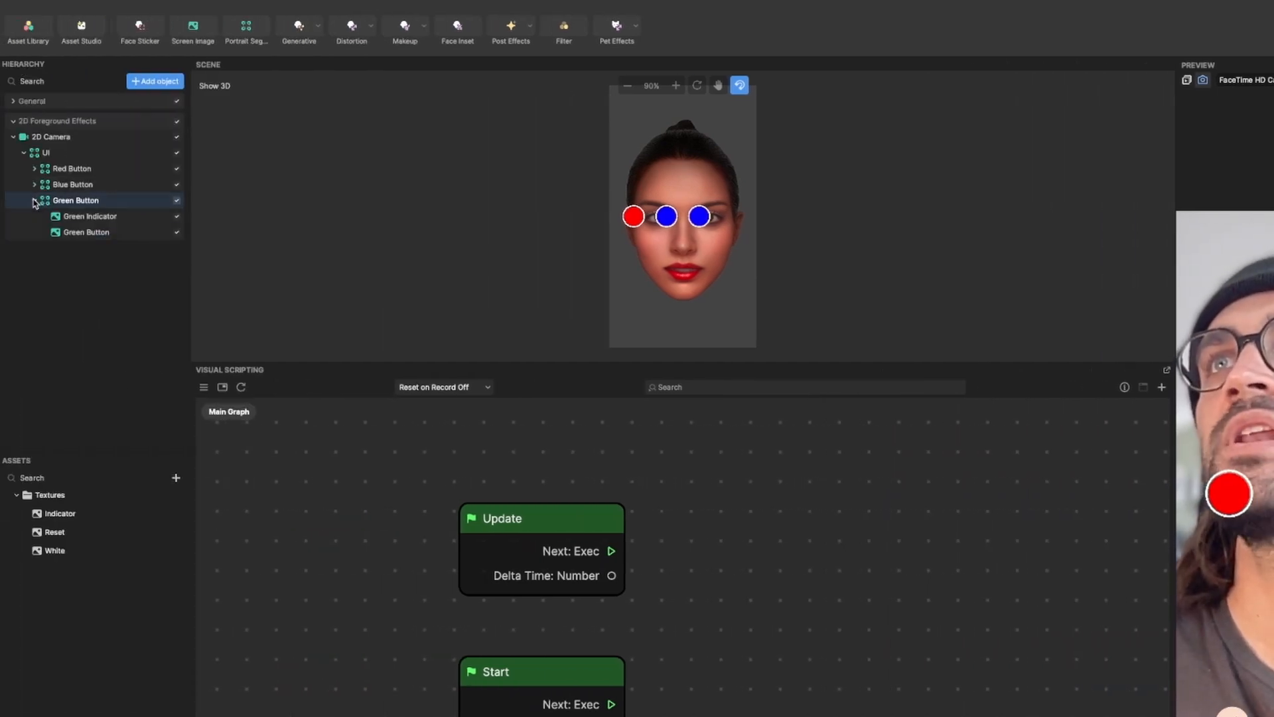
click(76, 233)
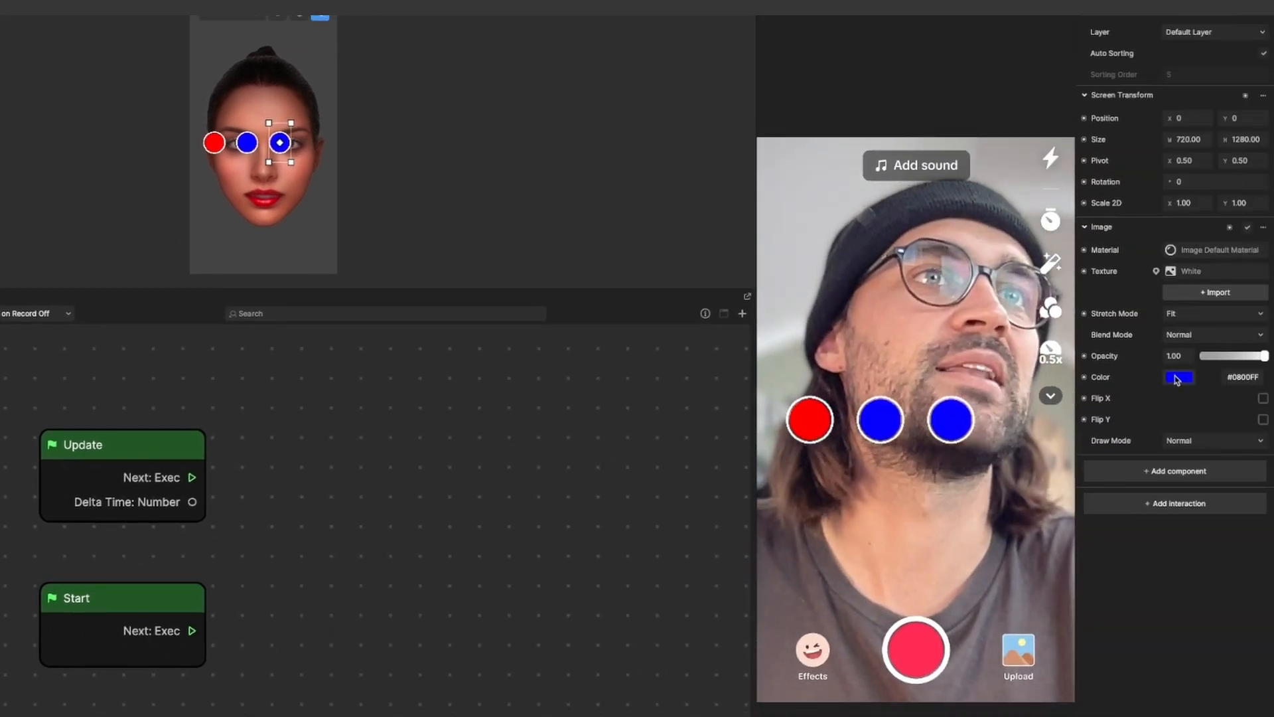
click(1234, 389)
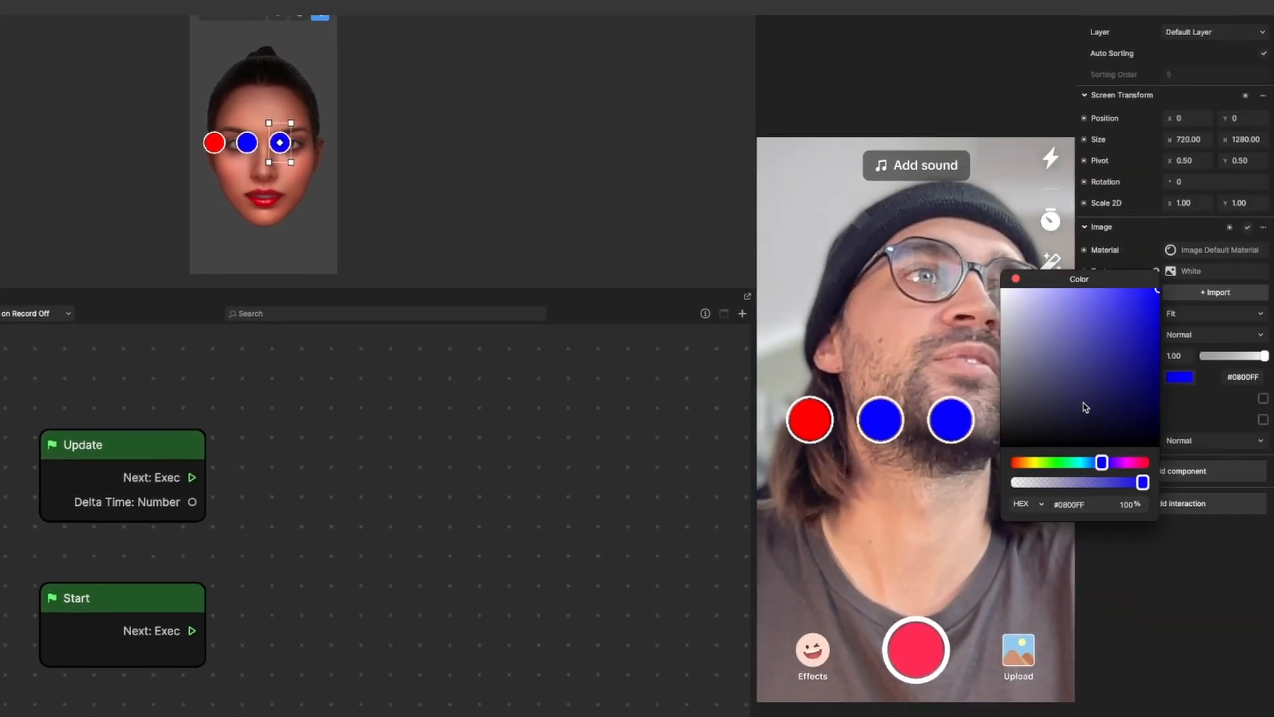
click(1058, 463)
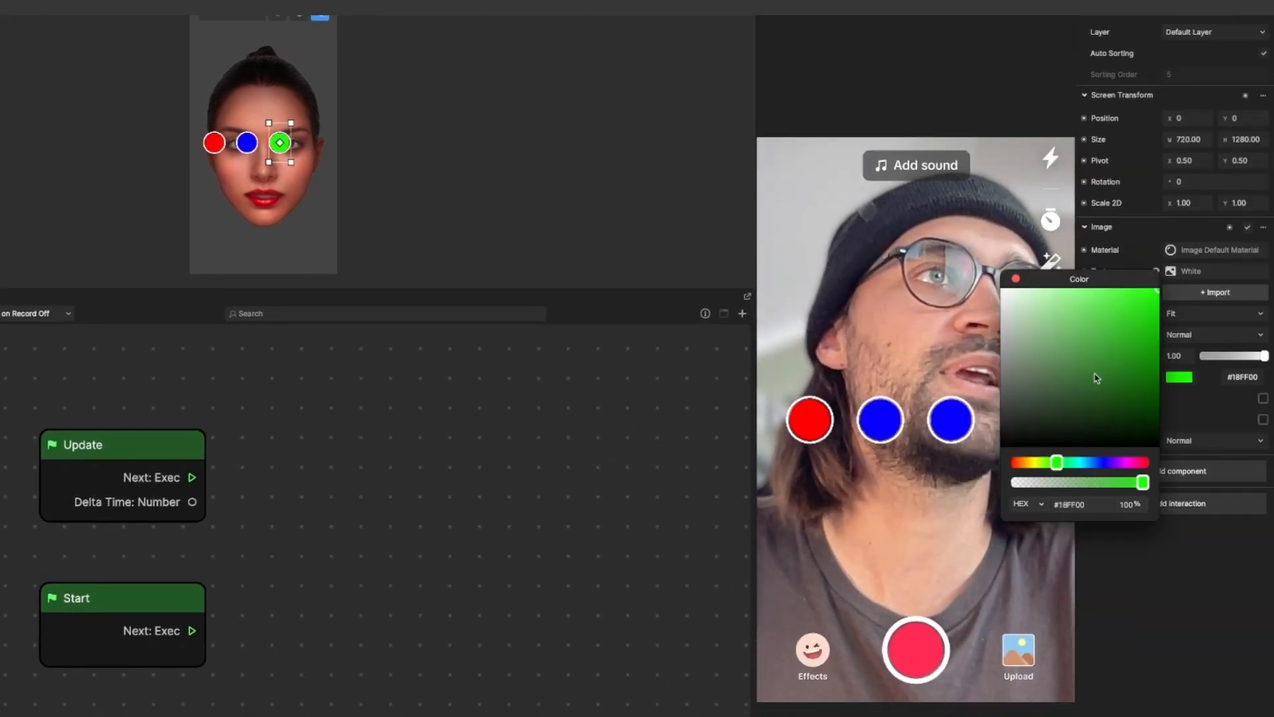
click(1016, 278)
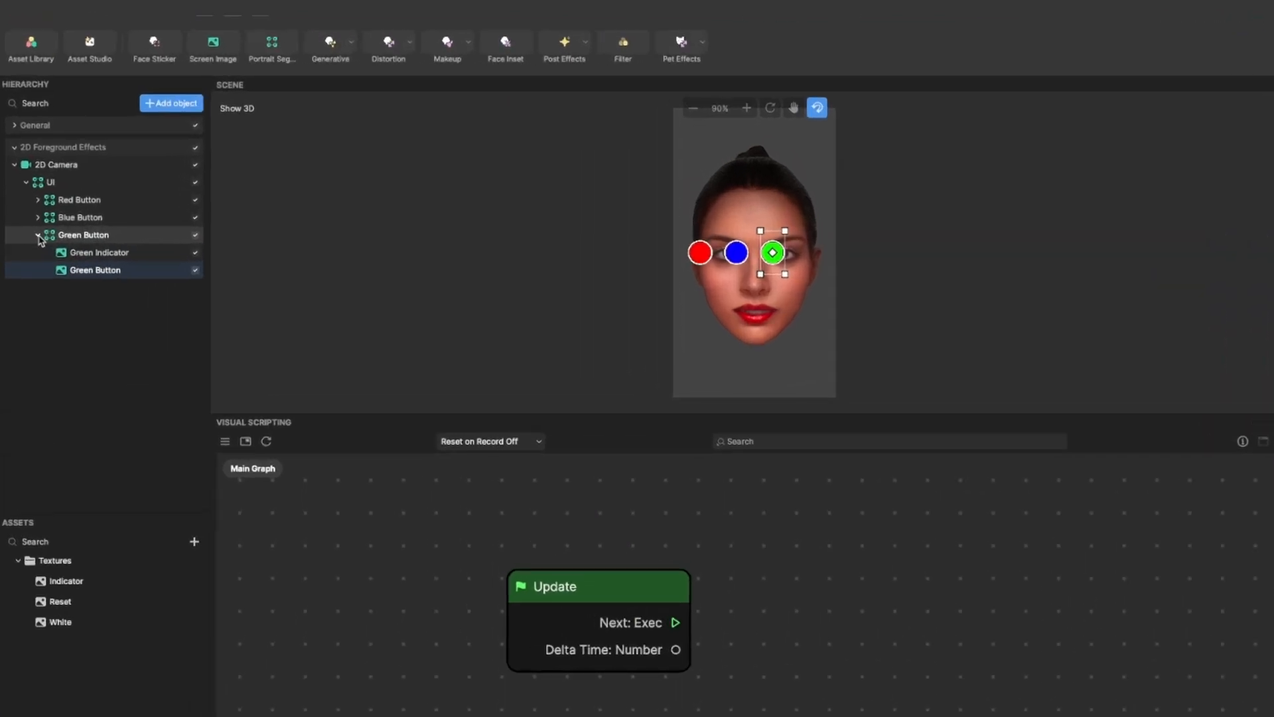
Duplicate the parent Green Button object and rename the copy as Reset Button
click(38, 236)
right_click(71, 237)
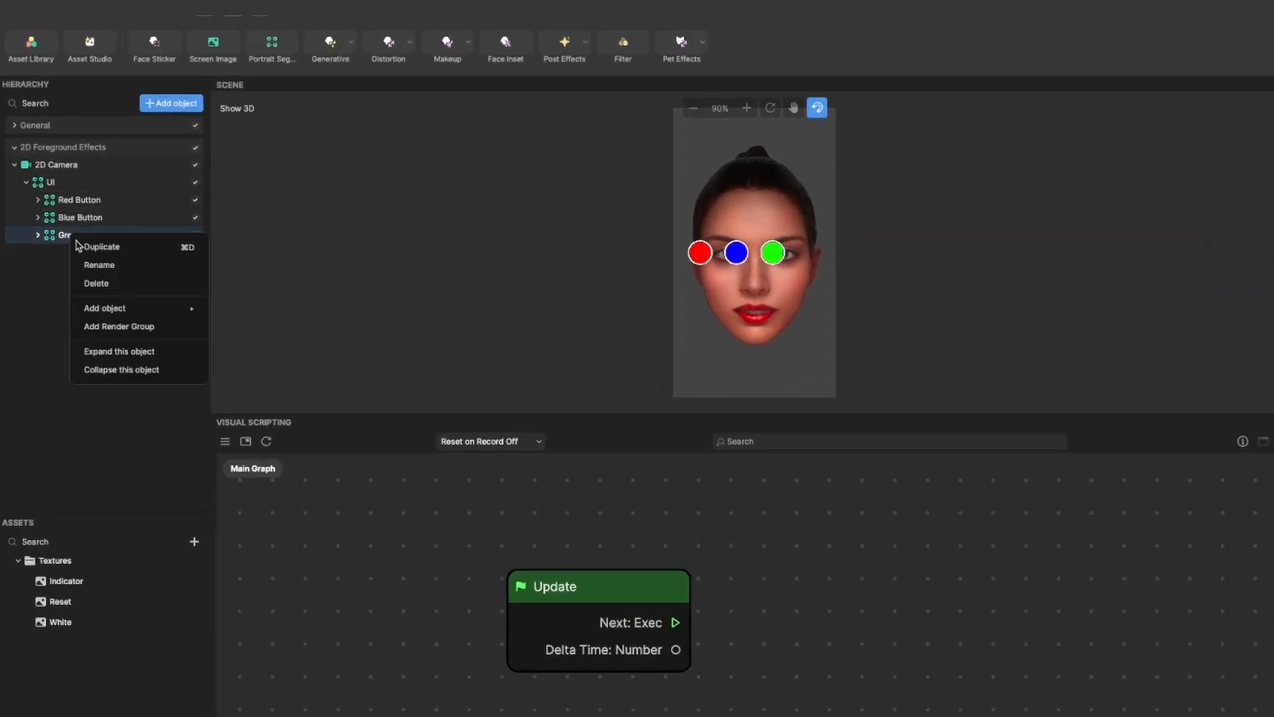
click(95, 249)
double_click(77, 256)
click(116, 254)
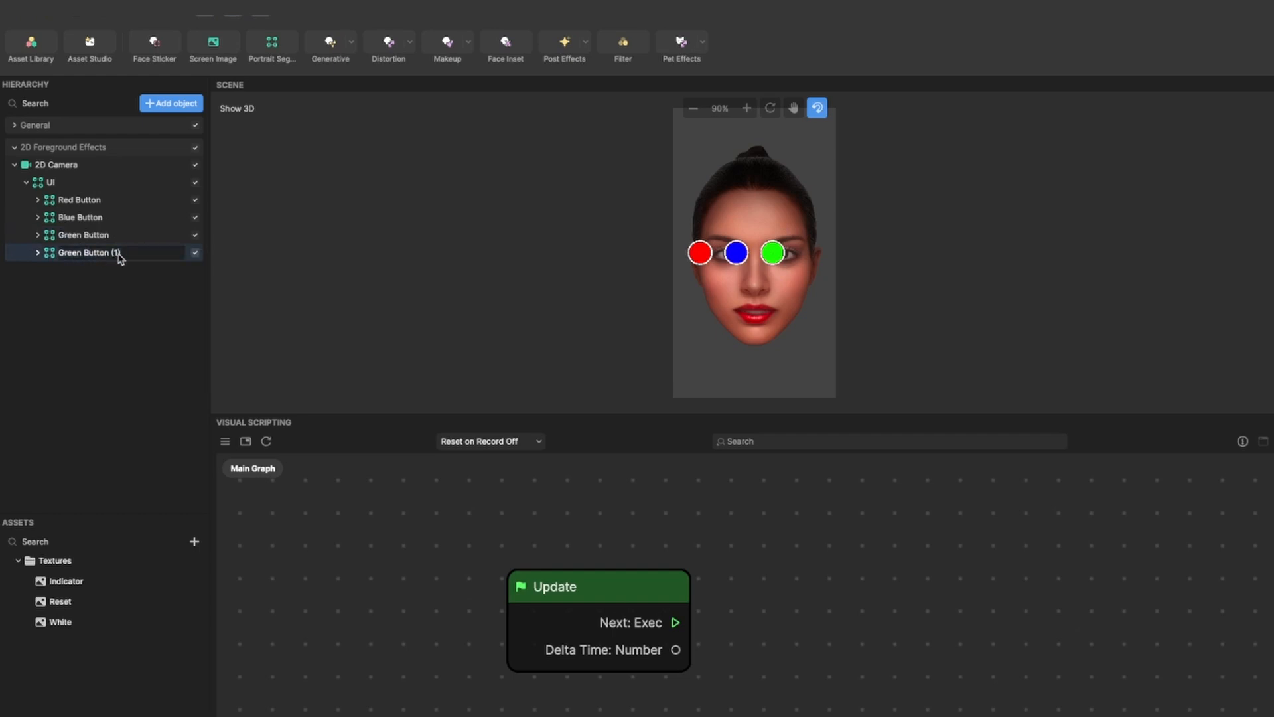
drag(130, 255, 57, 253)
text(G)
key(Return)
Delete the Green Indicator image from the Reset Button object
click(38, 253)
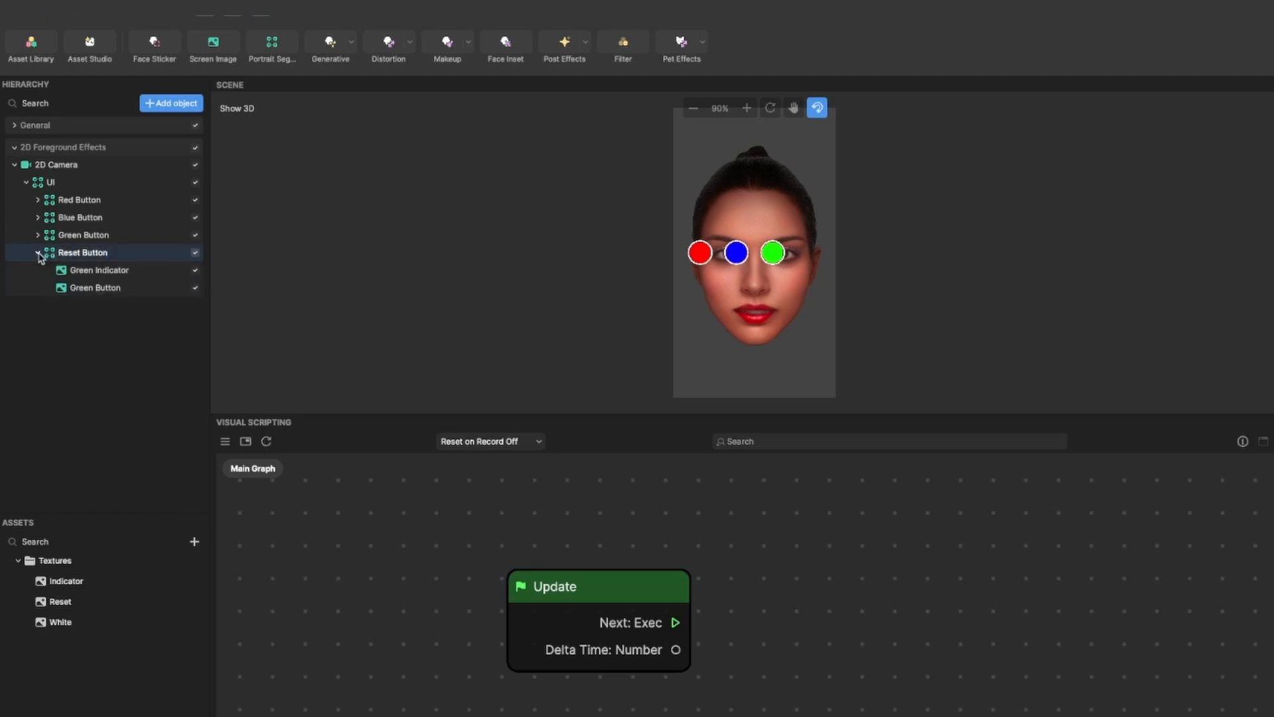
click(85, 272)
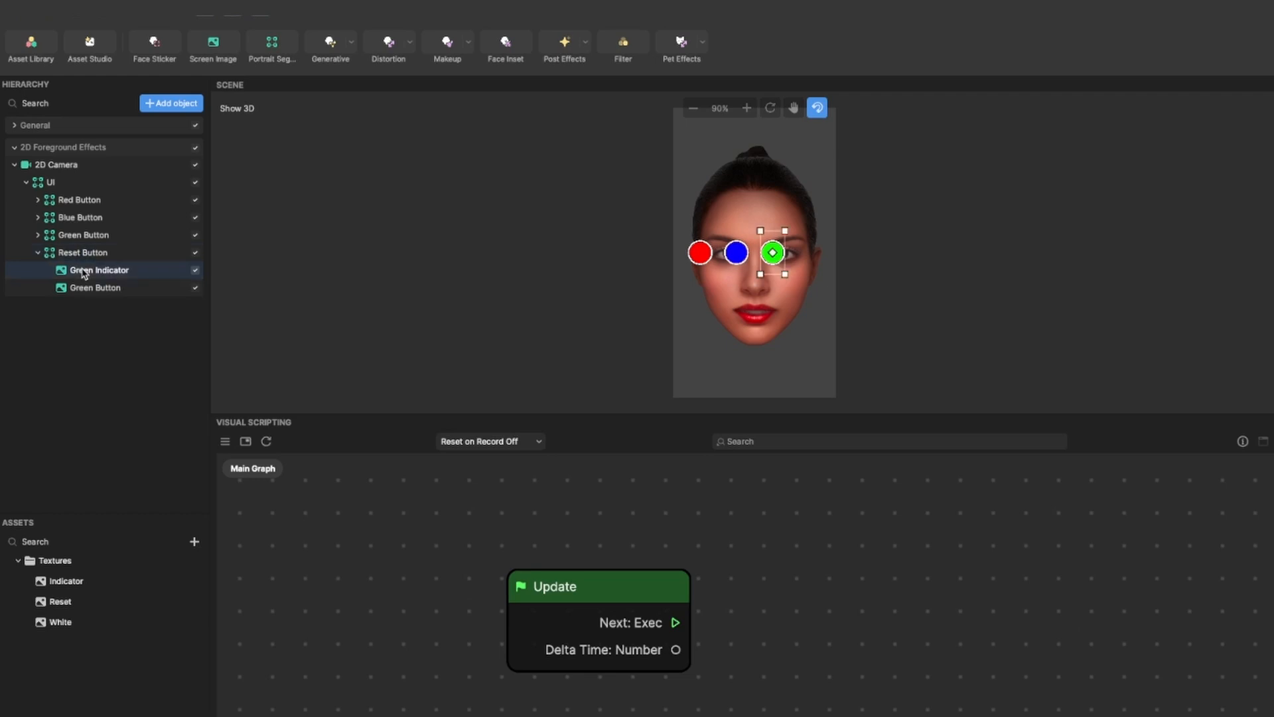
key(Delete)
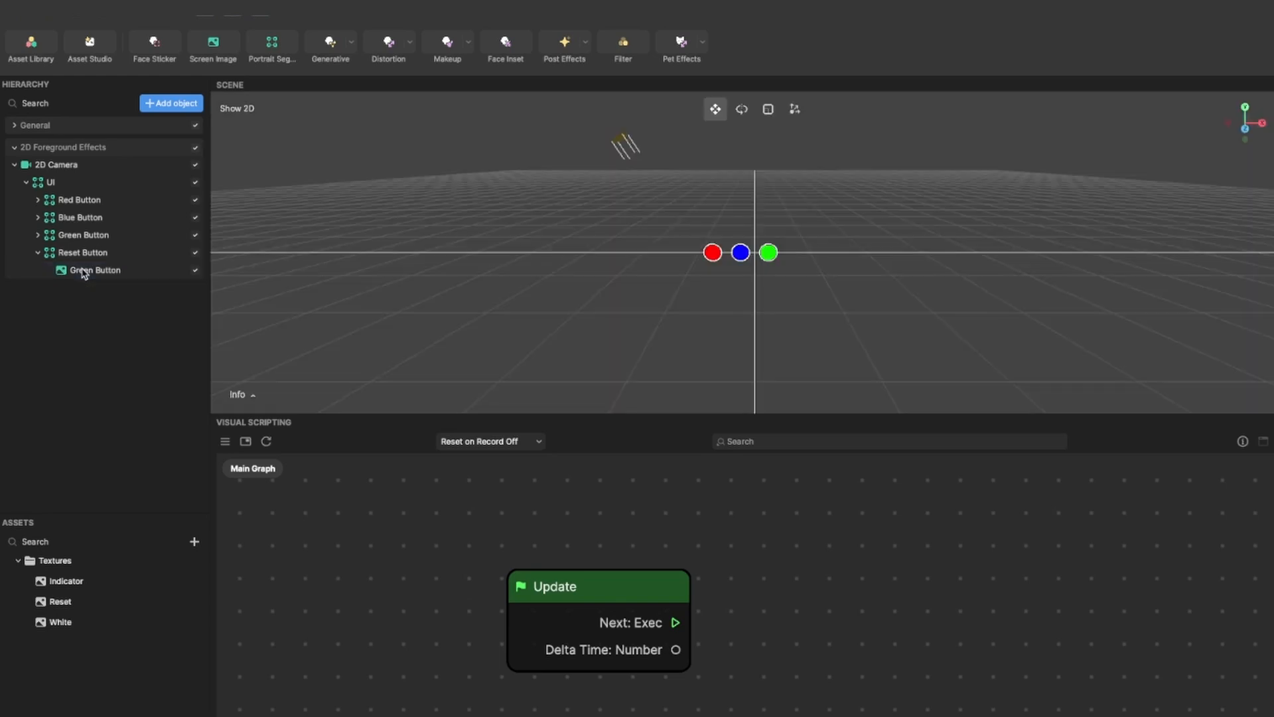
Rename the Green Button image inside the Reset Button object as Reset
click(84, 273)
right_click(83, 270)
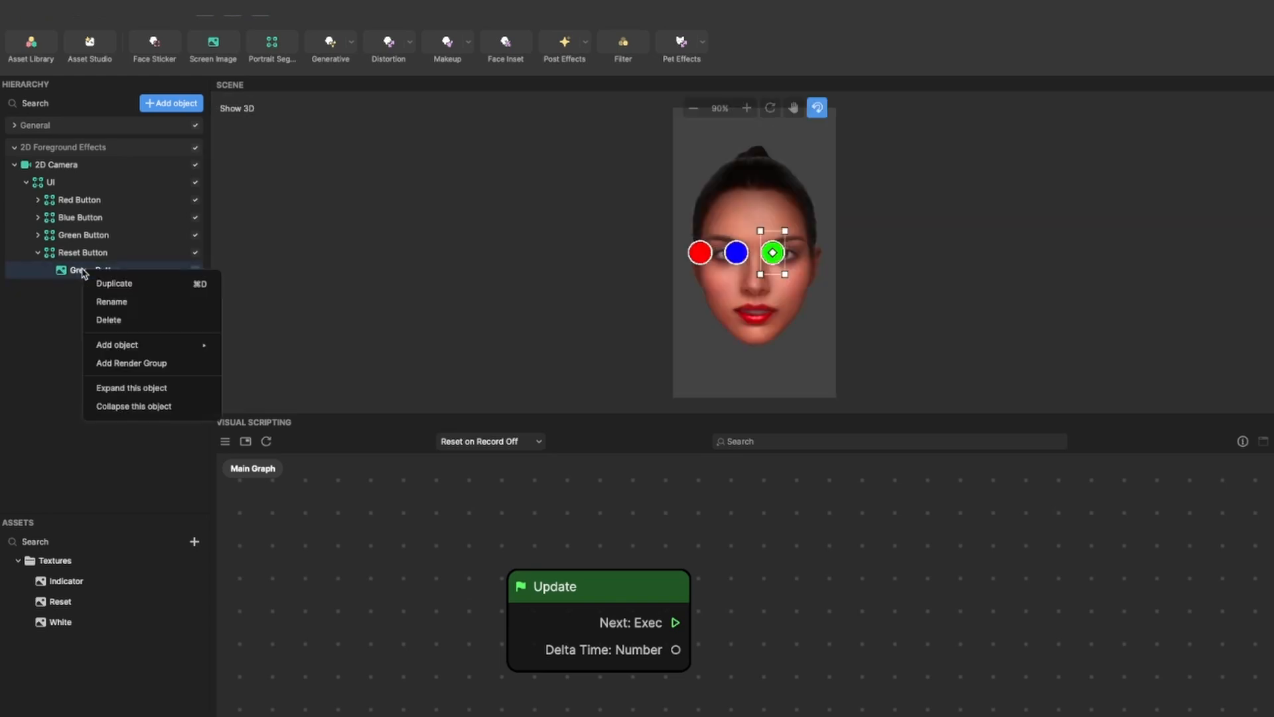
click(117, 303)
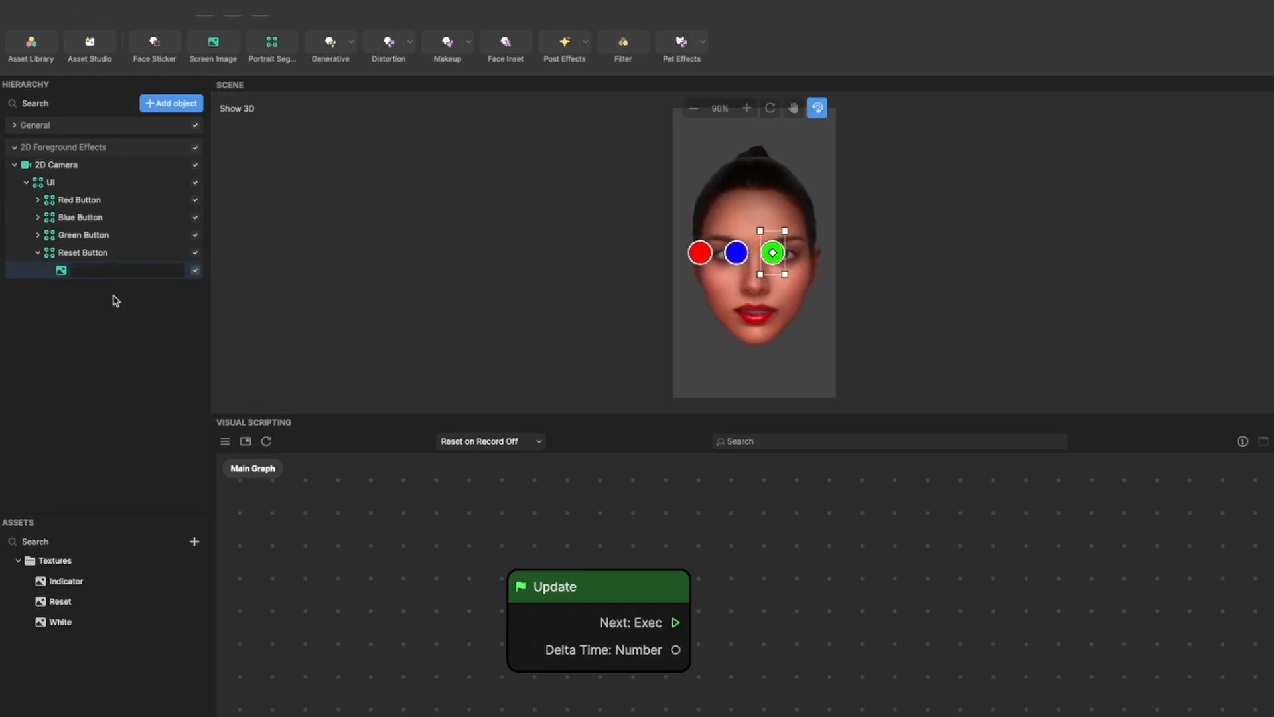
text(Reset)
key(Return)
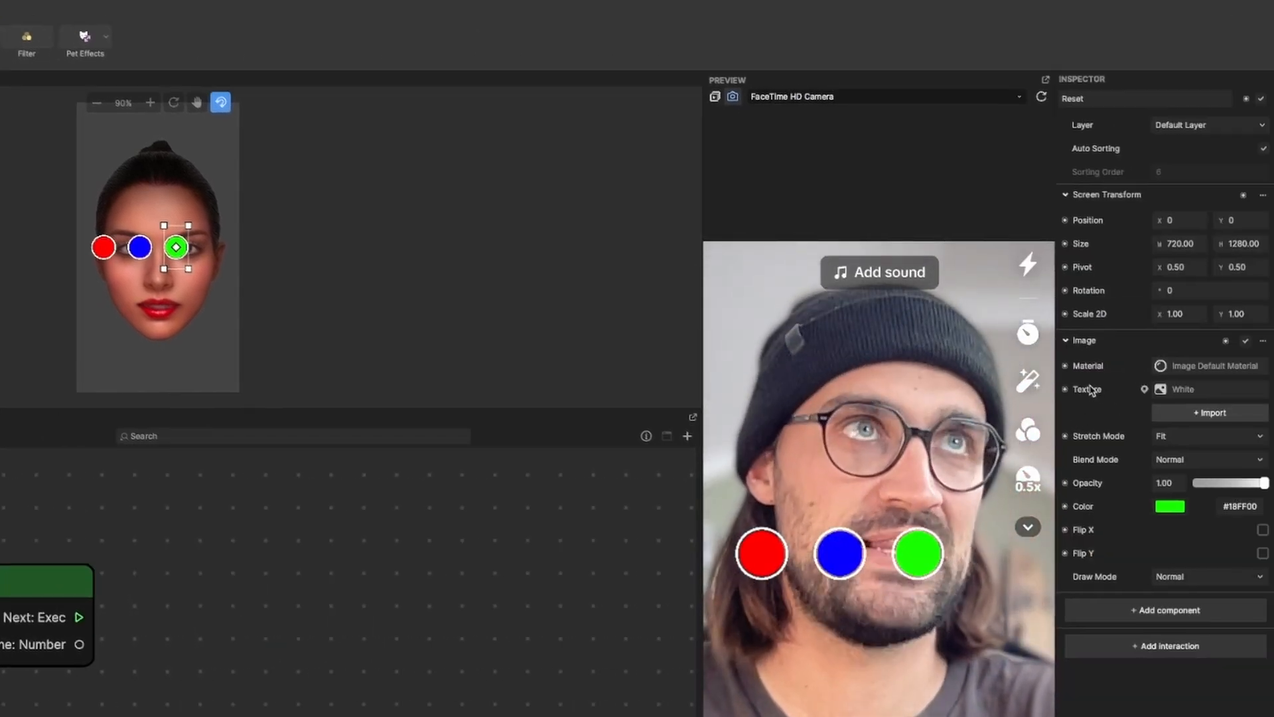
Apply the Reset texture to the Reset image and change the parent Reset Button's X position so it sits to the right of the green button
click(1174, 391)
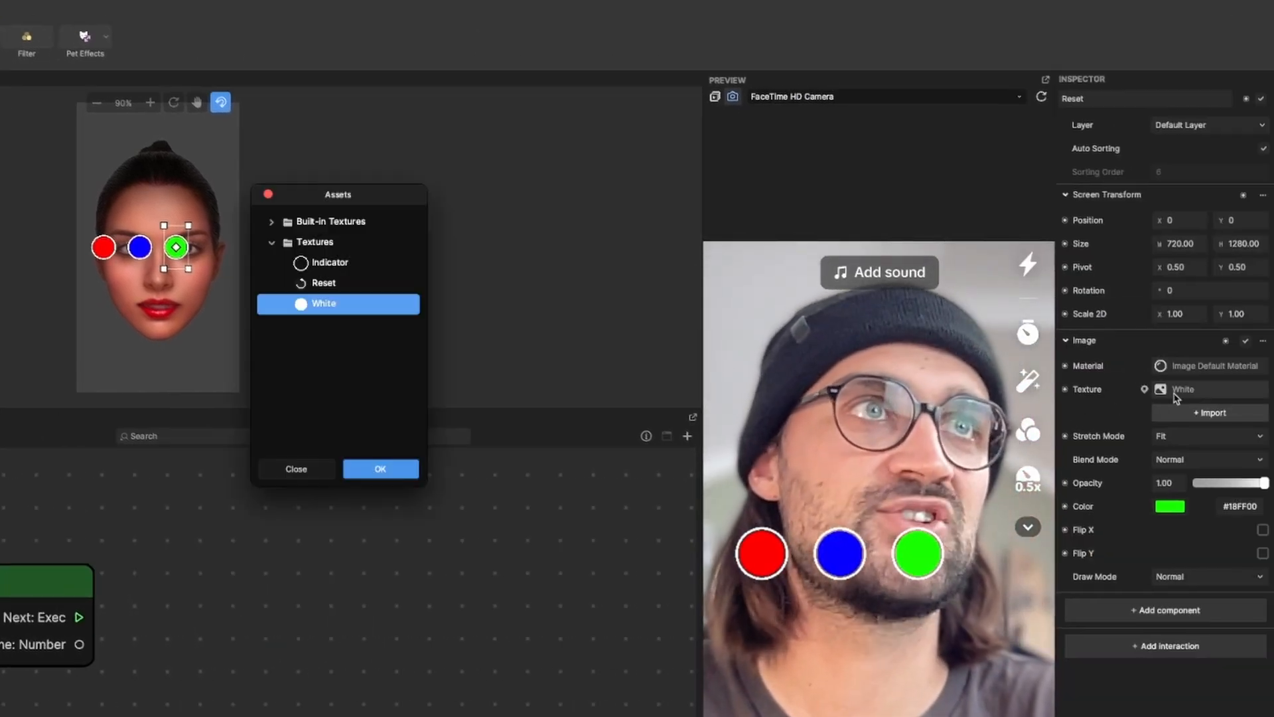
click(324, 284)
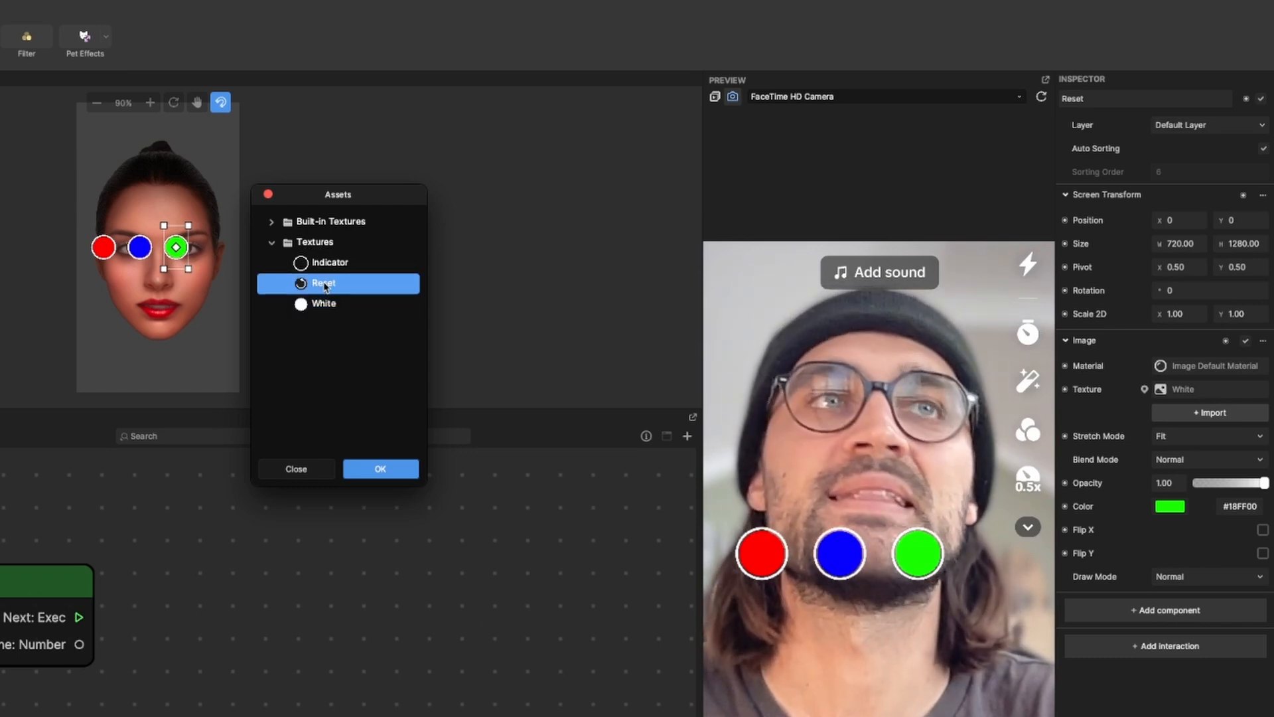
click(380, 469)
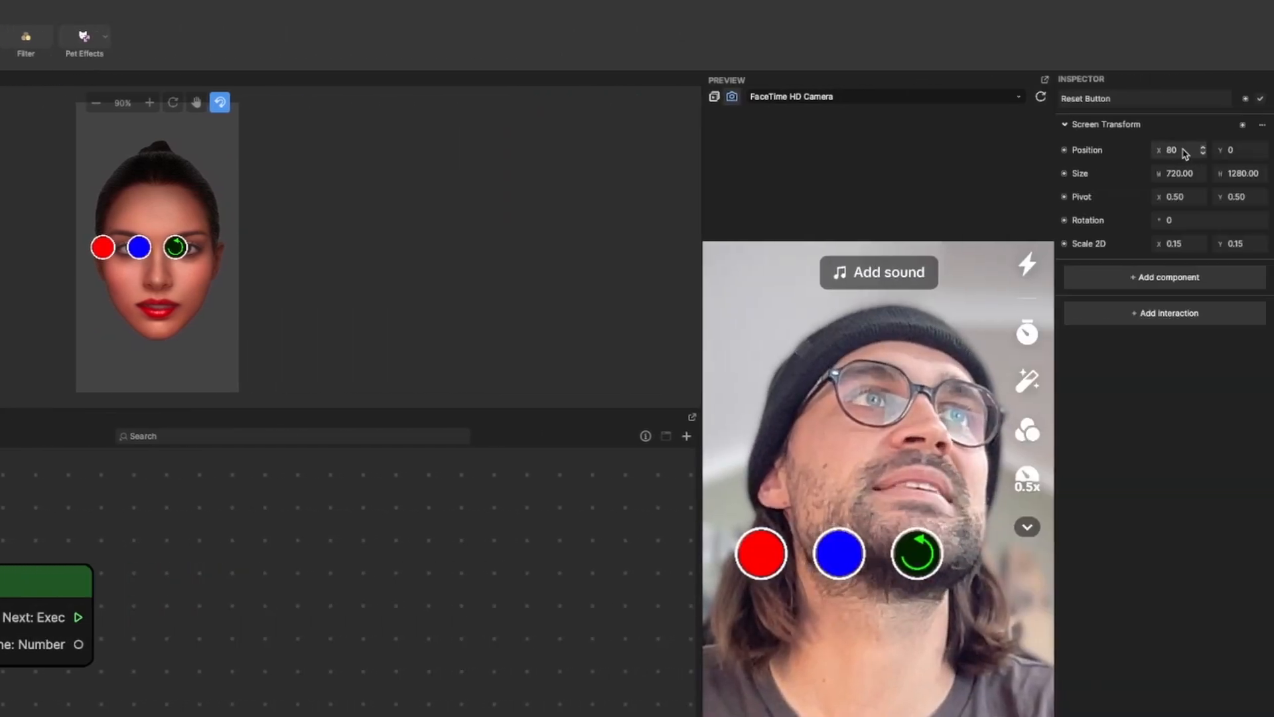
click(1183, 150)
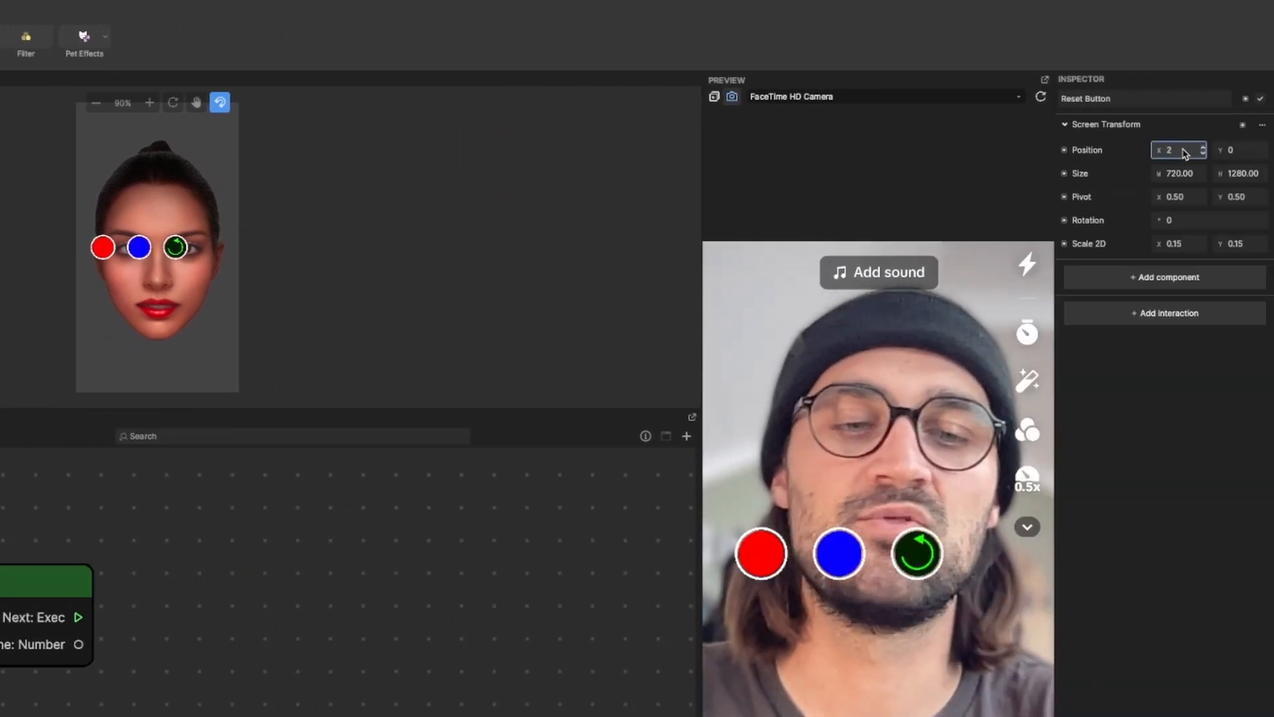
key(Return)
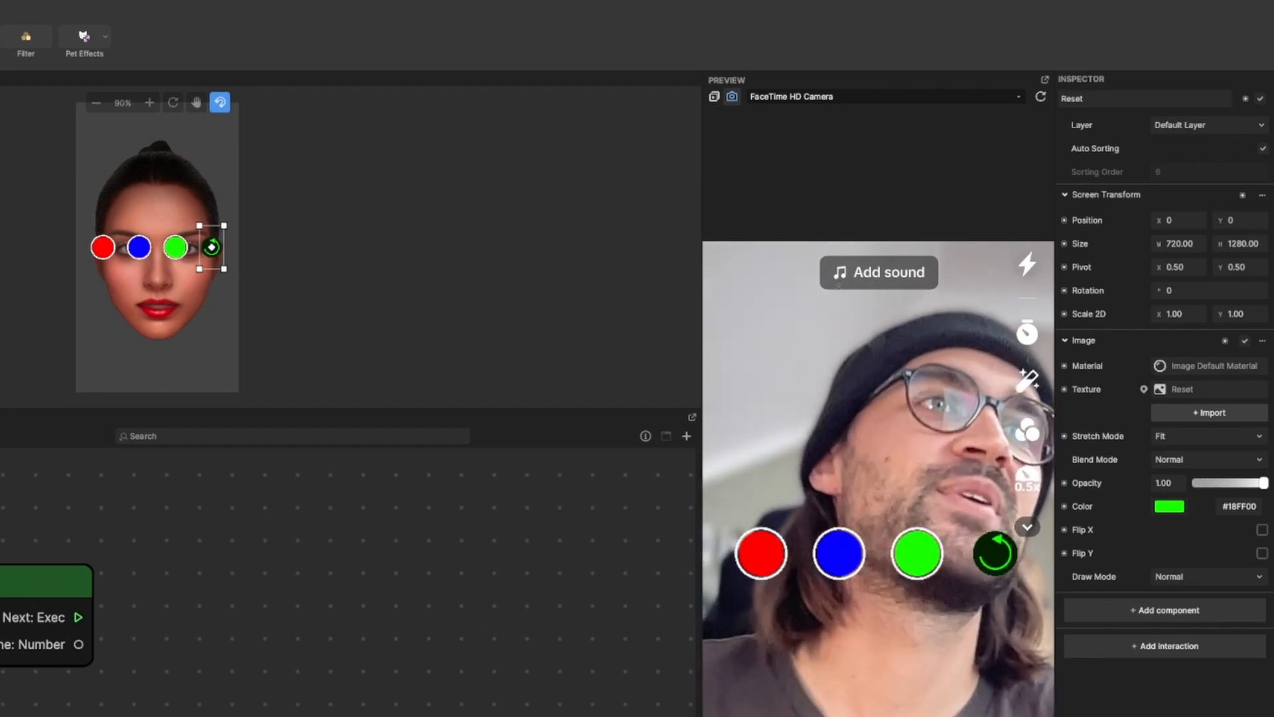
Set the color of the Reset image inside the Reset Button object to white, #FFFFFF
click(1170, 507)
drag(1103, 527, 881, 342)
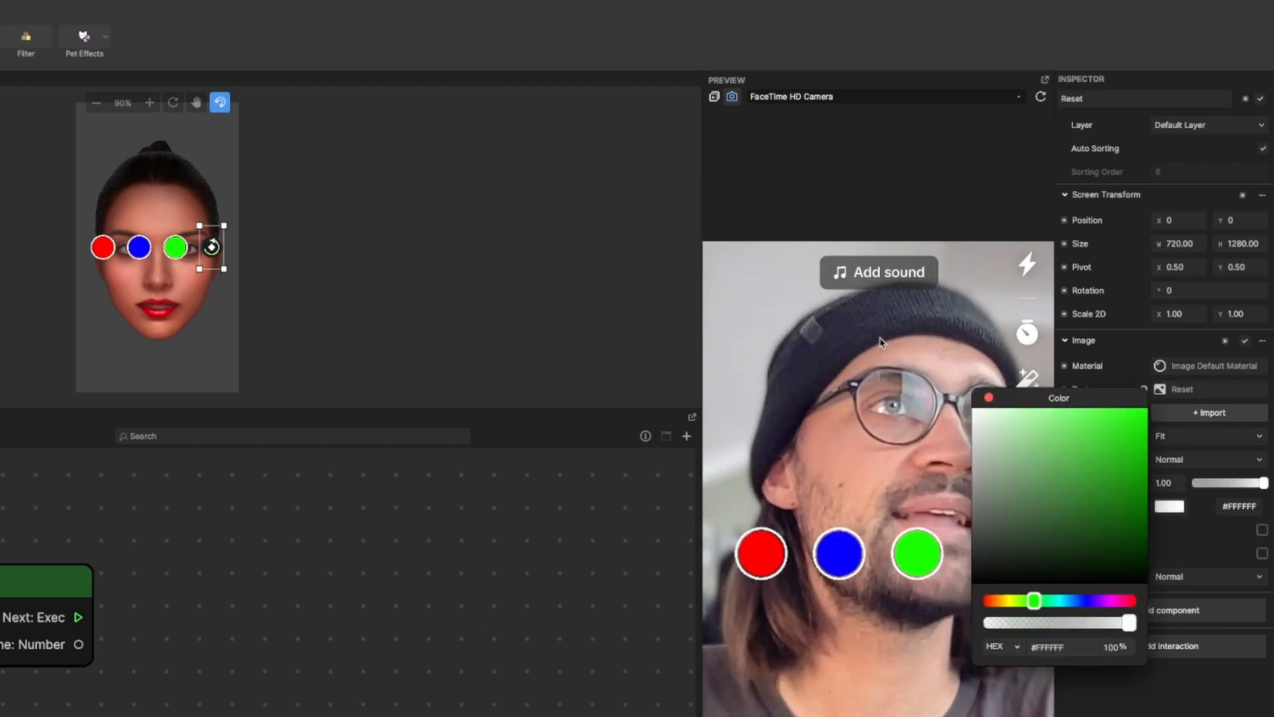
click(989, 398)
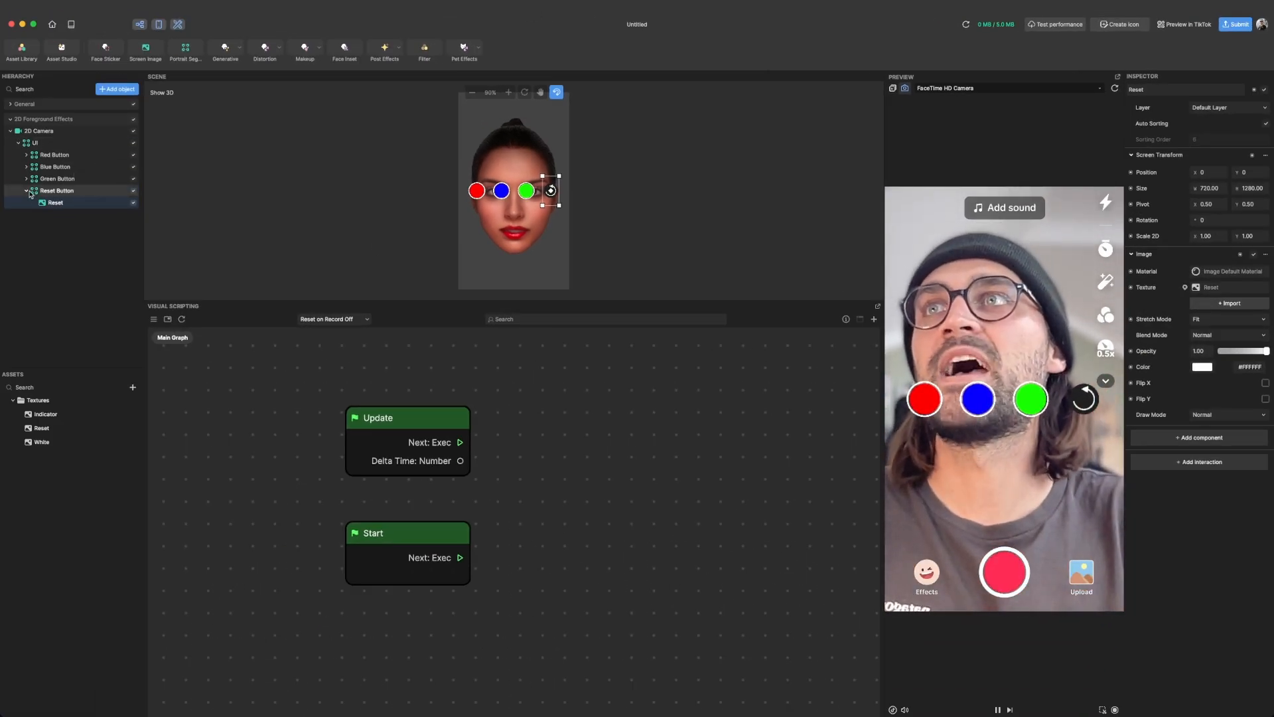
Collapse the Reset Button object, select the parent UI object and collapse it in the hierarchy
click(26, 193)
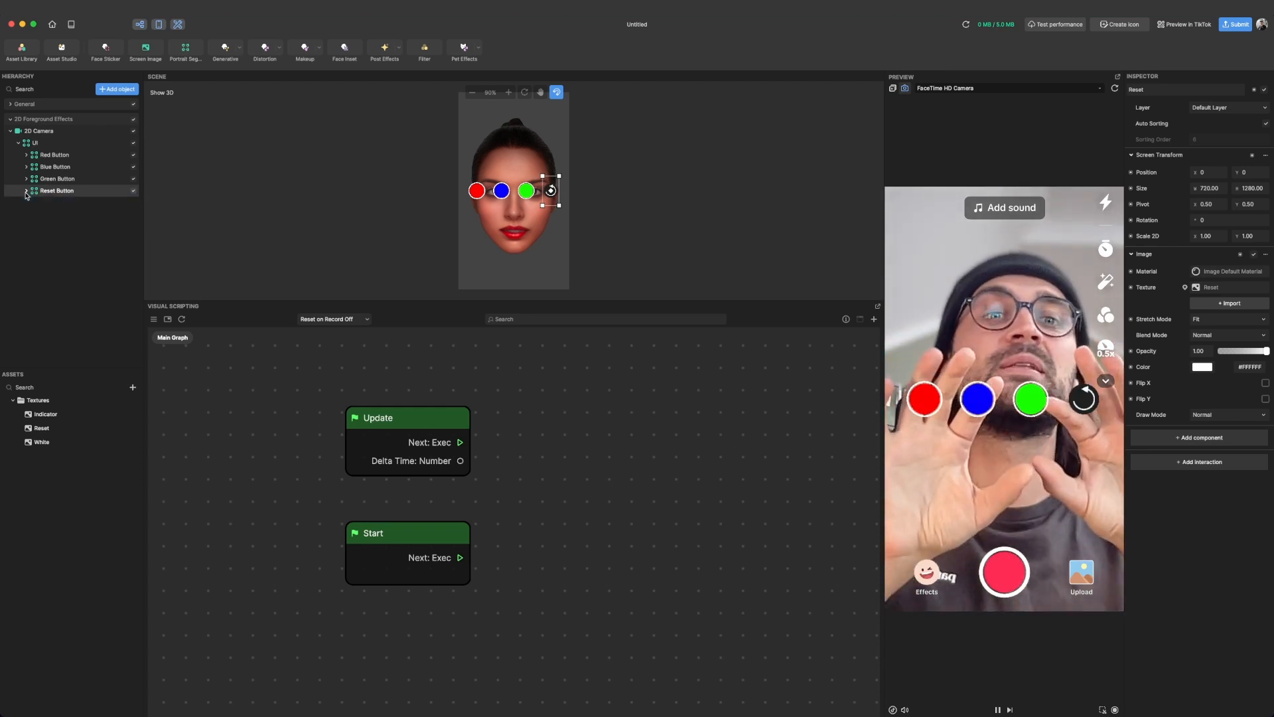
click(42, 145)
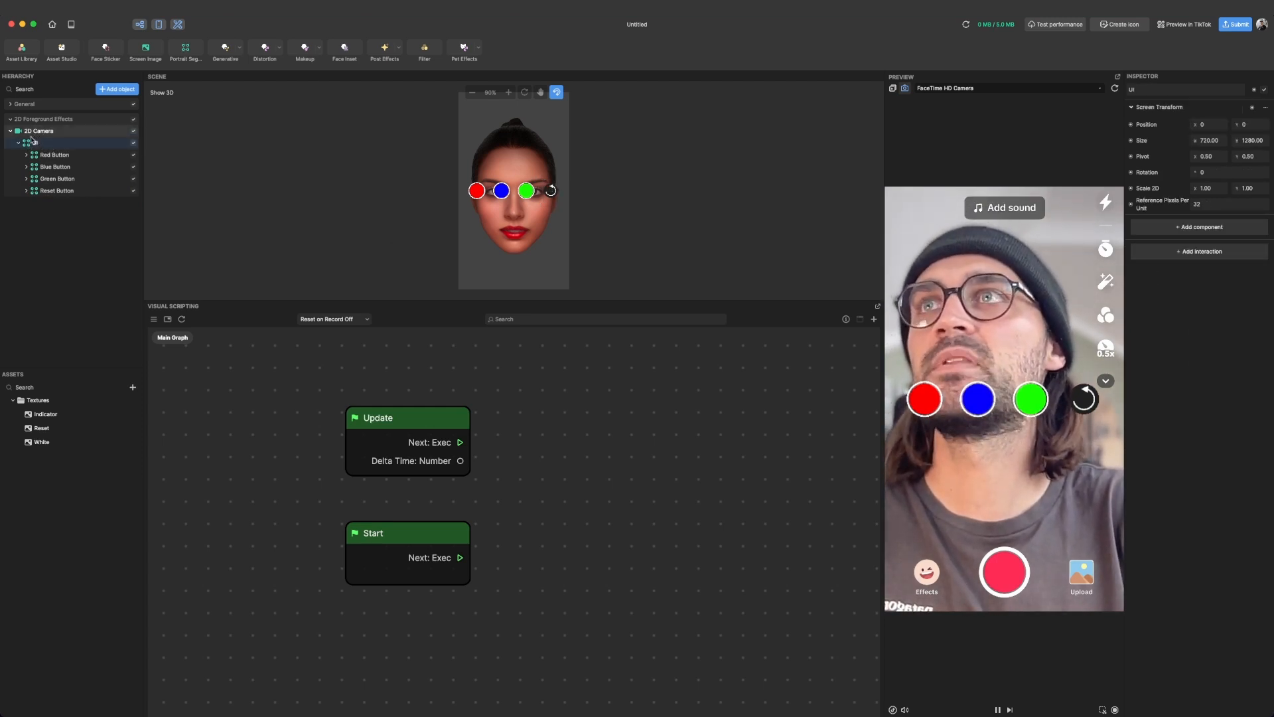
click(18, 144)
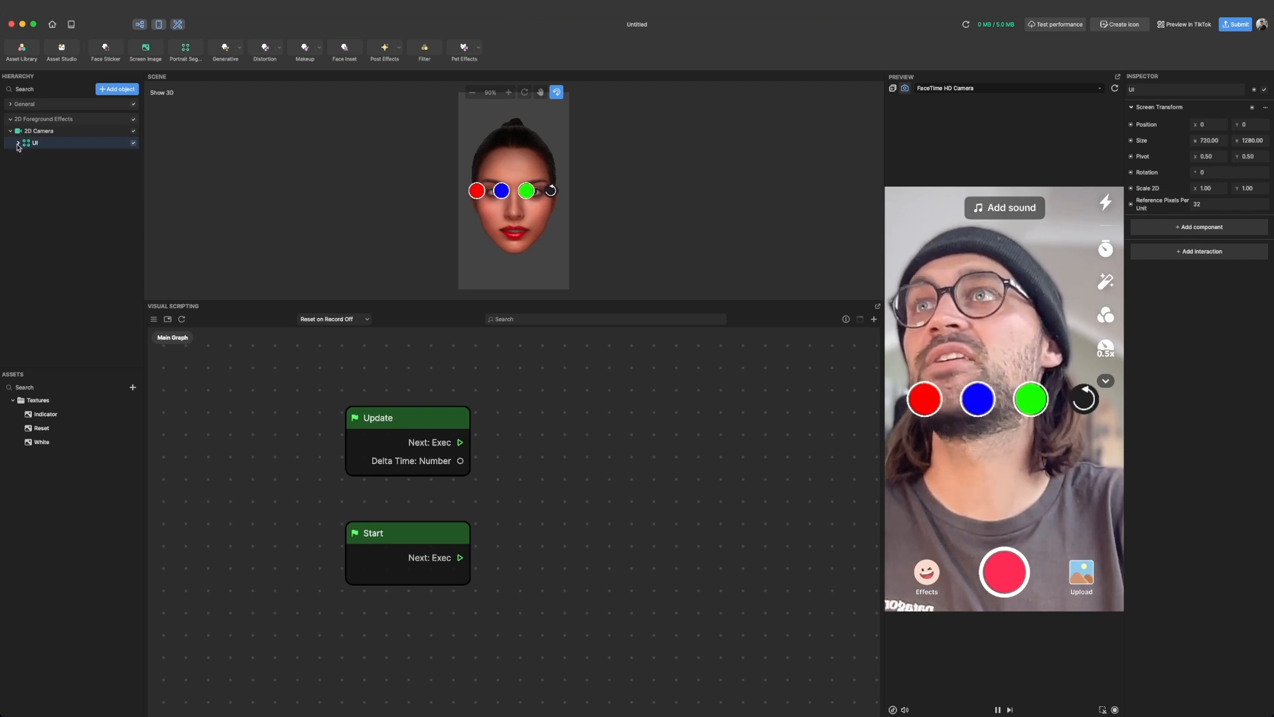
click(19, 144)
click(18, 144)
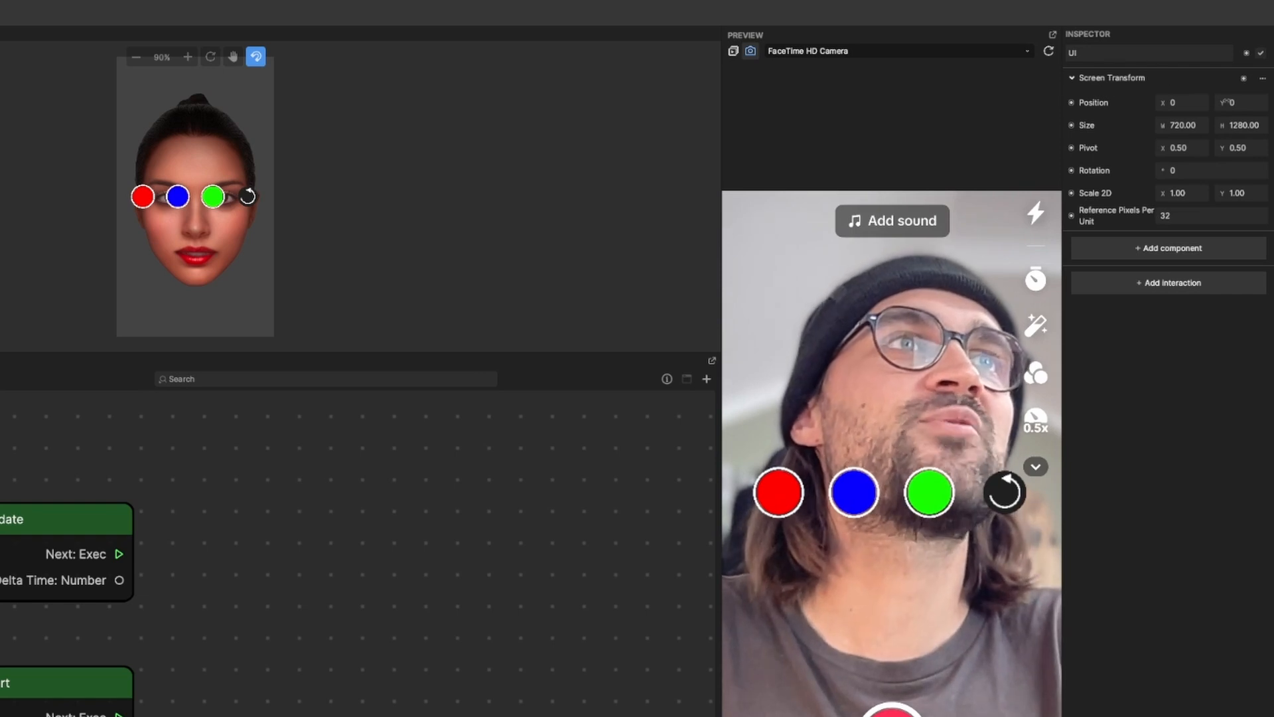
Set the UI object's Y position to -350 so the whole button row sits just above the record button
click(1251, 125)
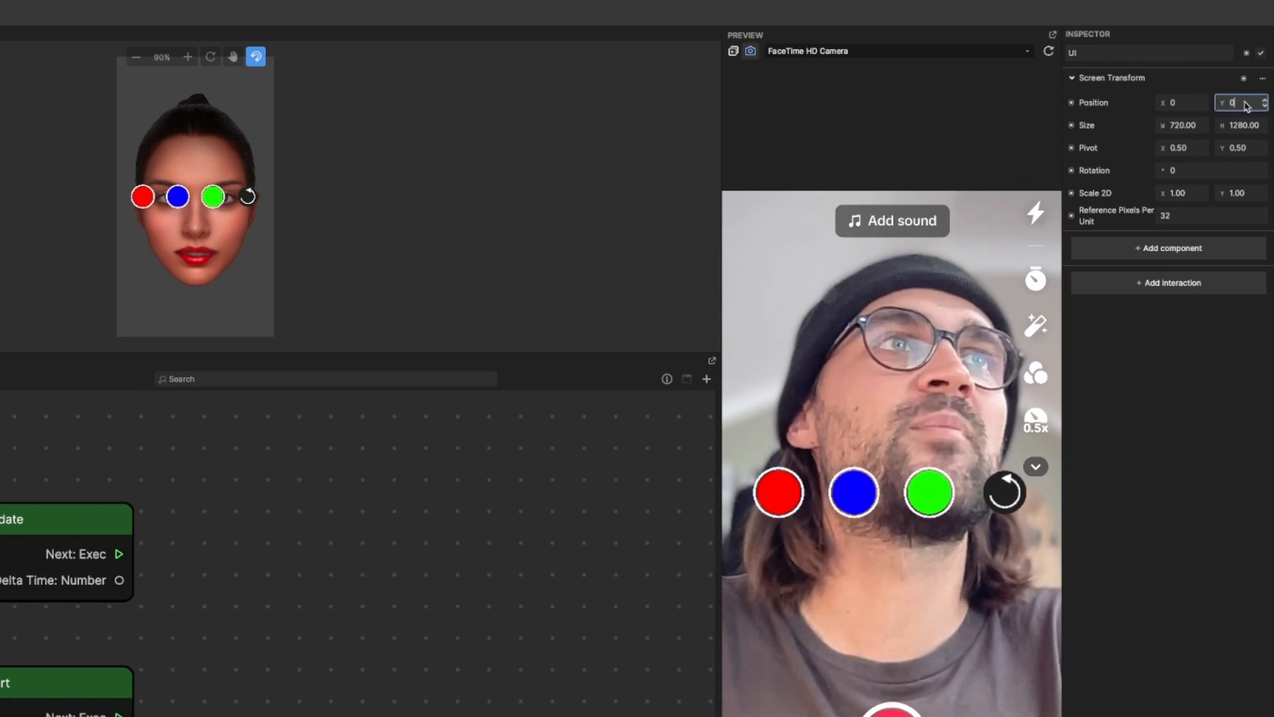
key(BackSpace)
text(20)
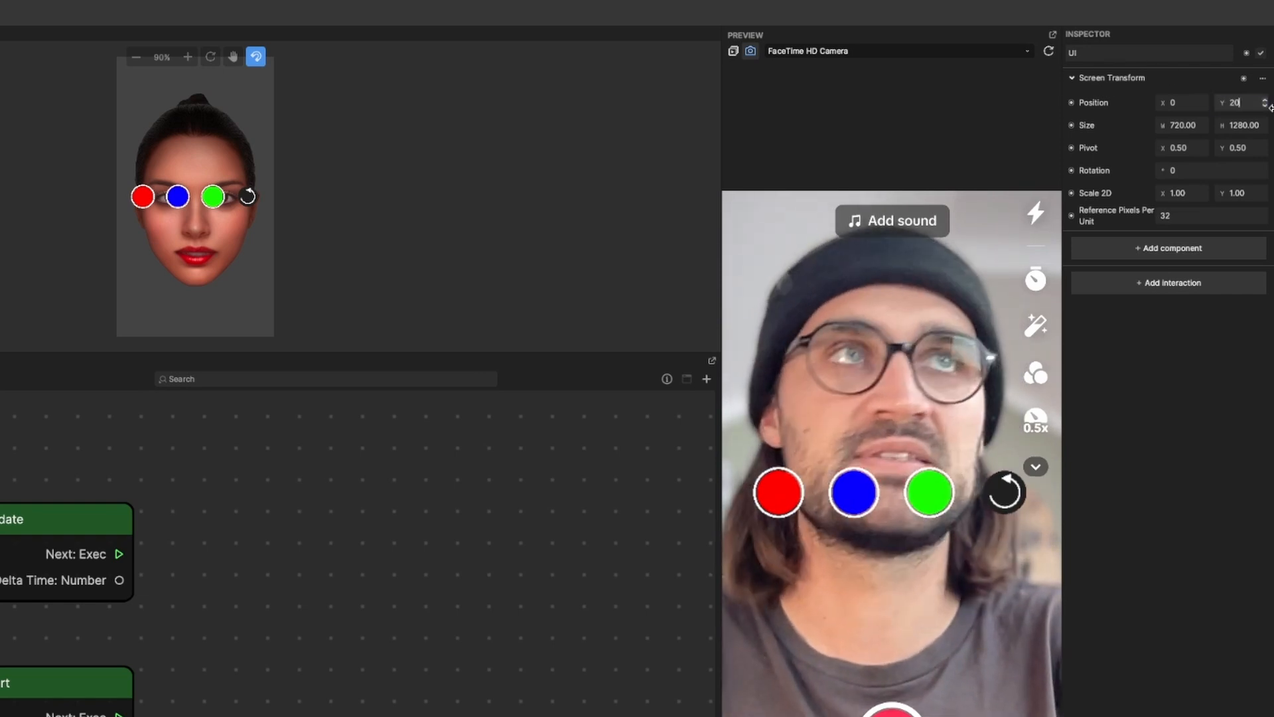
key(Return)
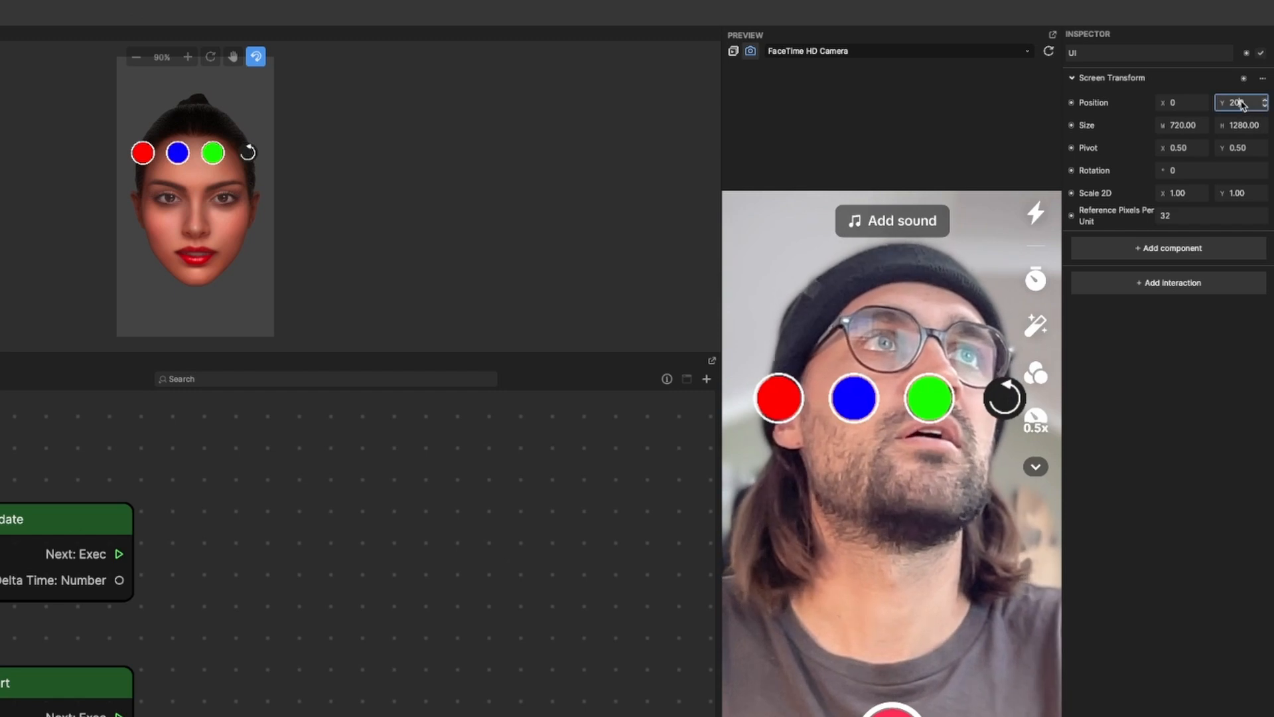
text(-20)
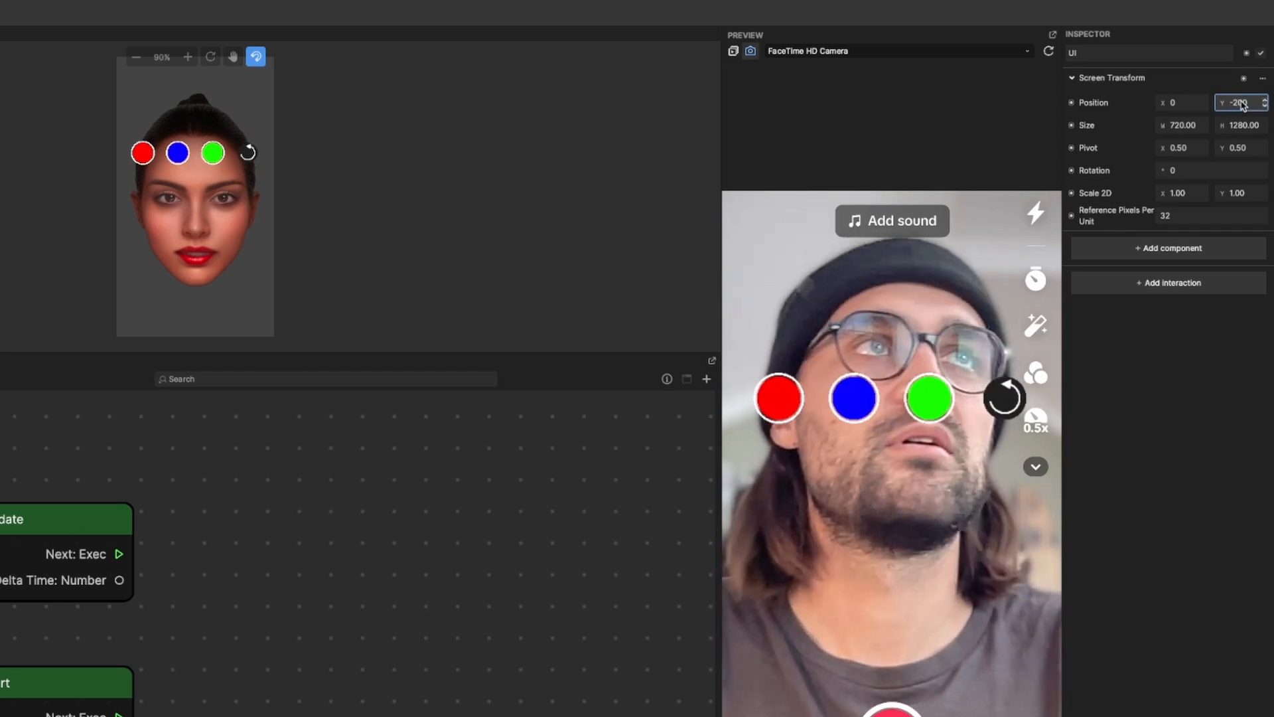
key(Return)
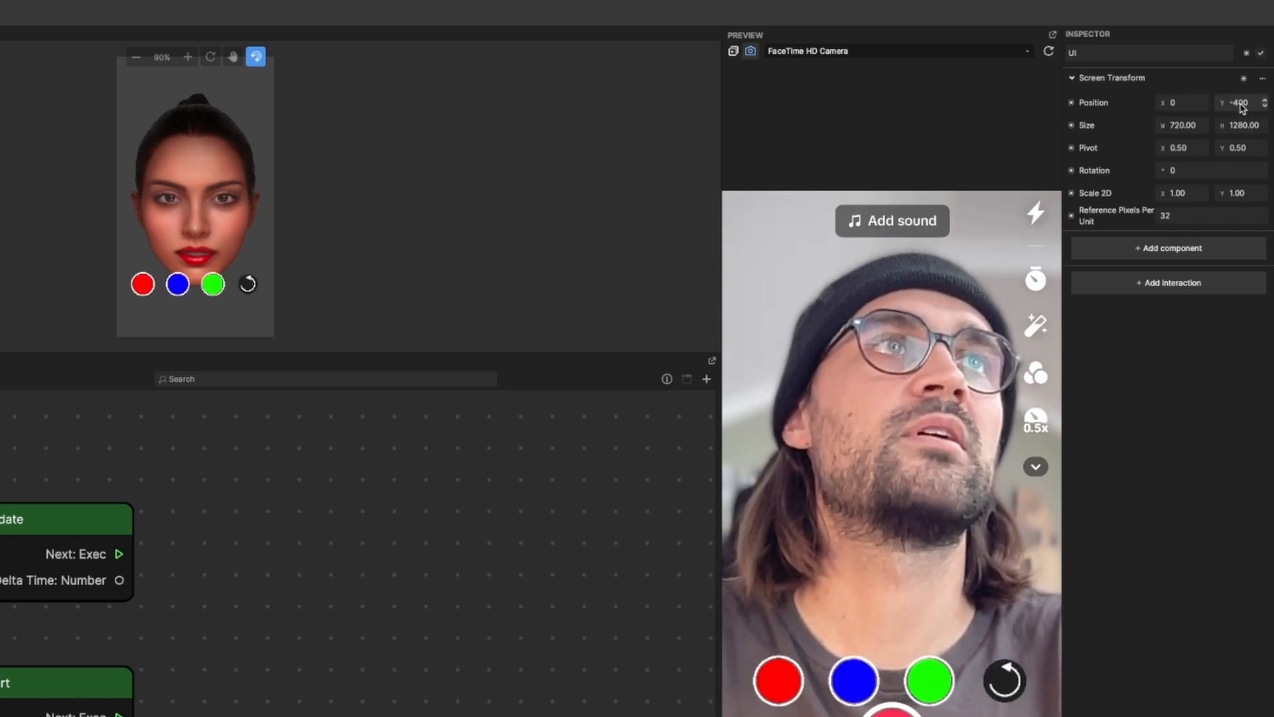
click(1237, 103)
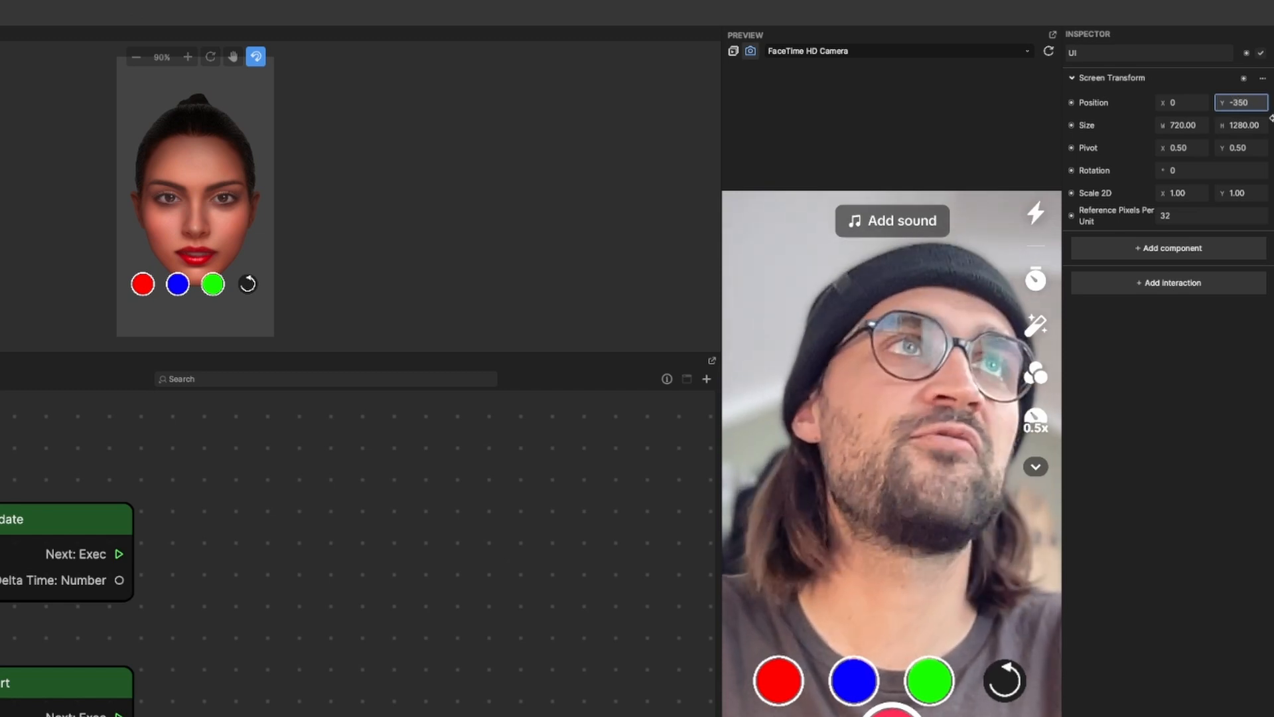
key(Return)
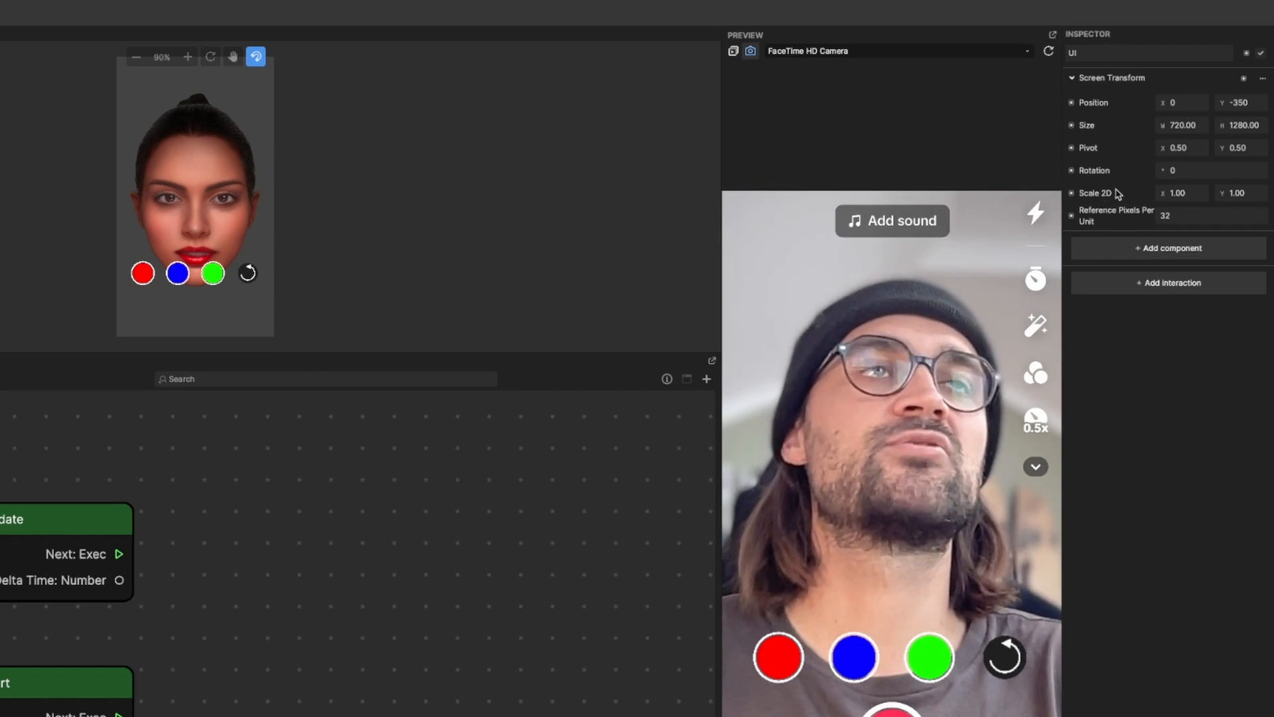
Scale the UI object down to 0.70 in both X and Y
click(1207, 197)
click(1207, 197)
click(1206, 197)
click(1207, 197)
click(1206, 197)
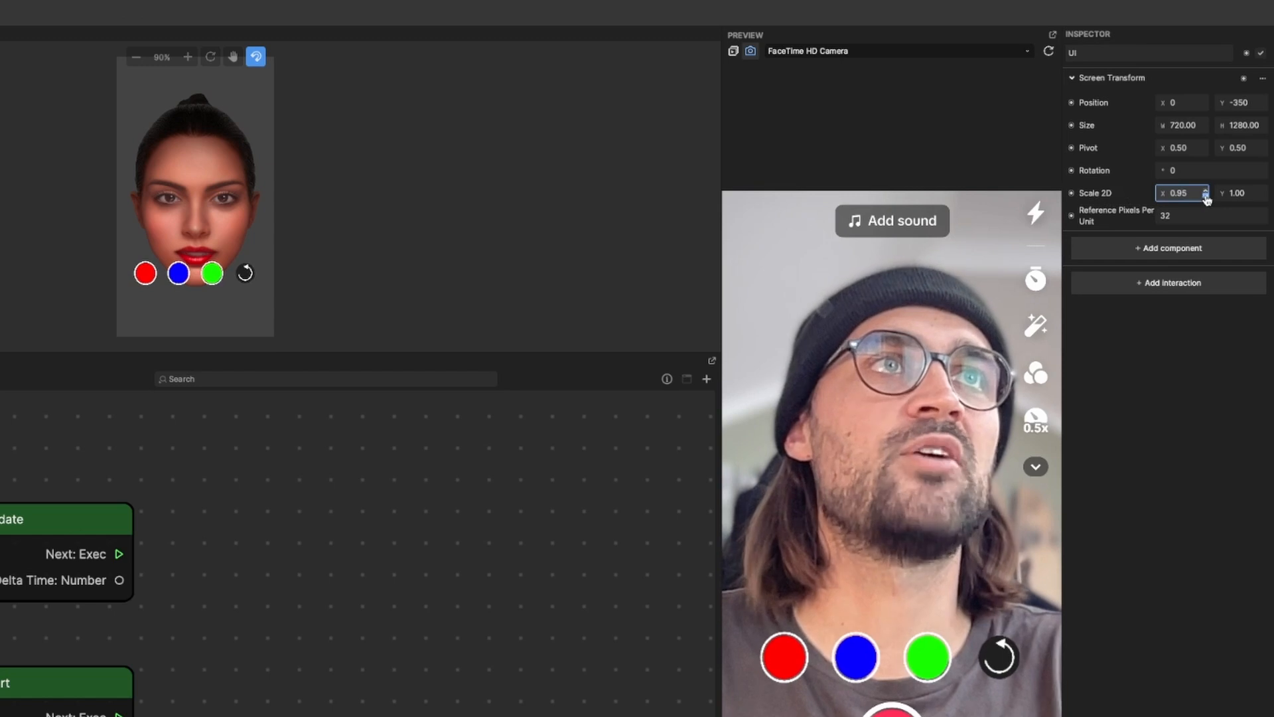
click(1193, 193)
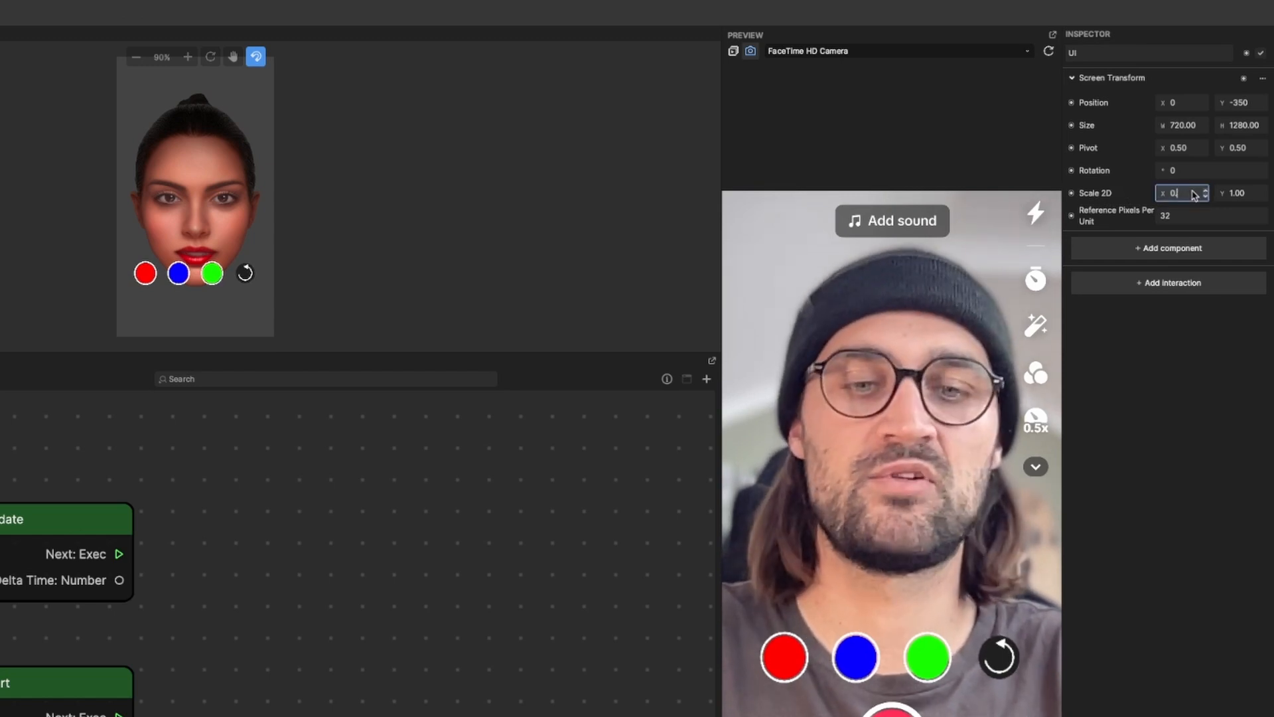
text(.7)
click(1239, 193)
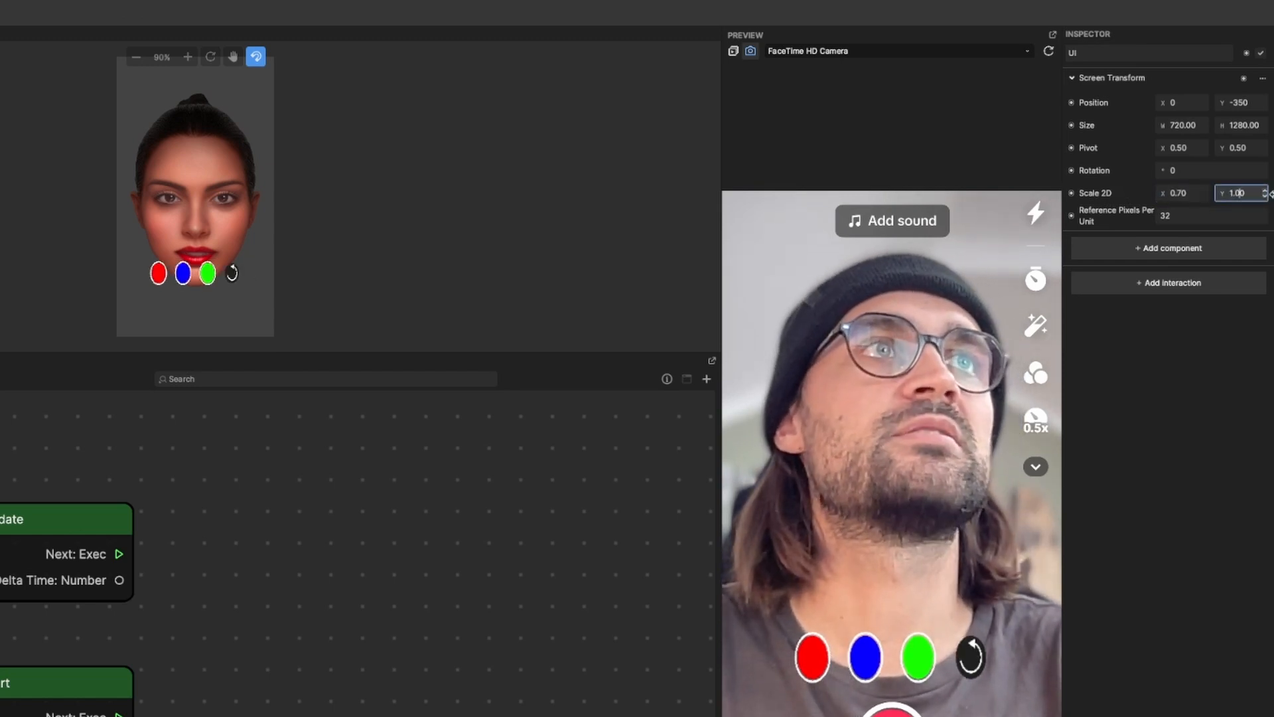
key(BackSpace)
key(BackSpace)
key(BackSpace)
text(0.7)
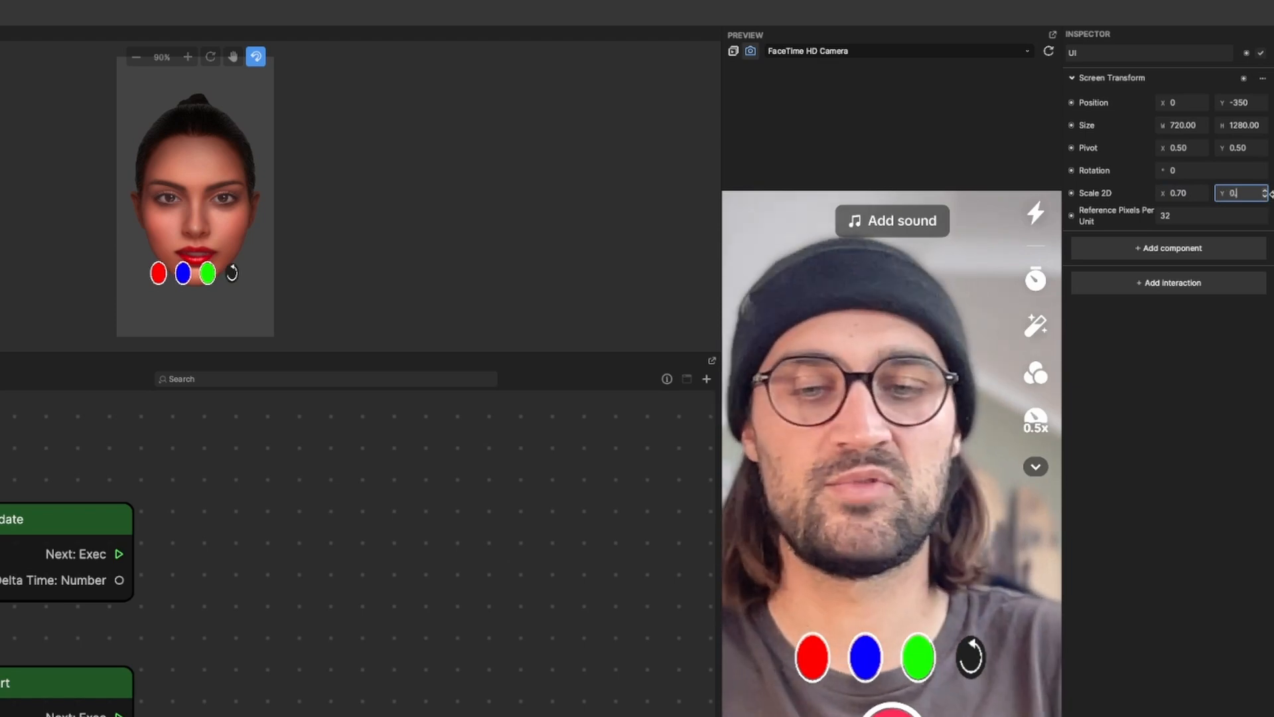
key(Return)
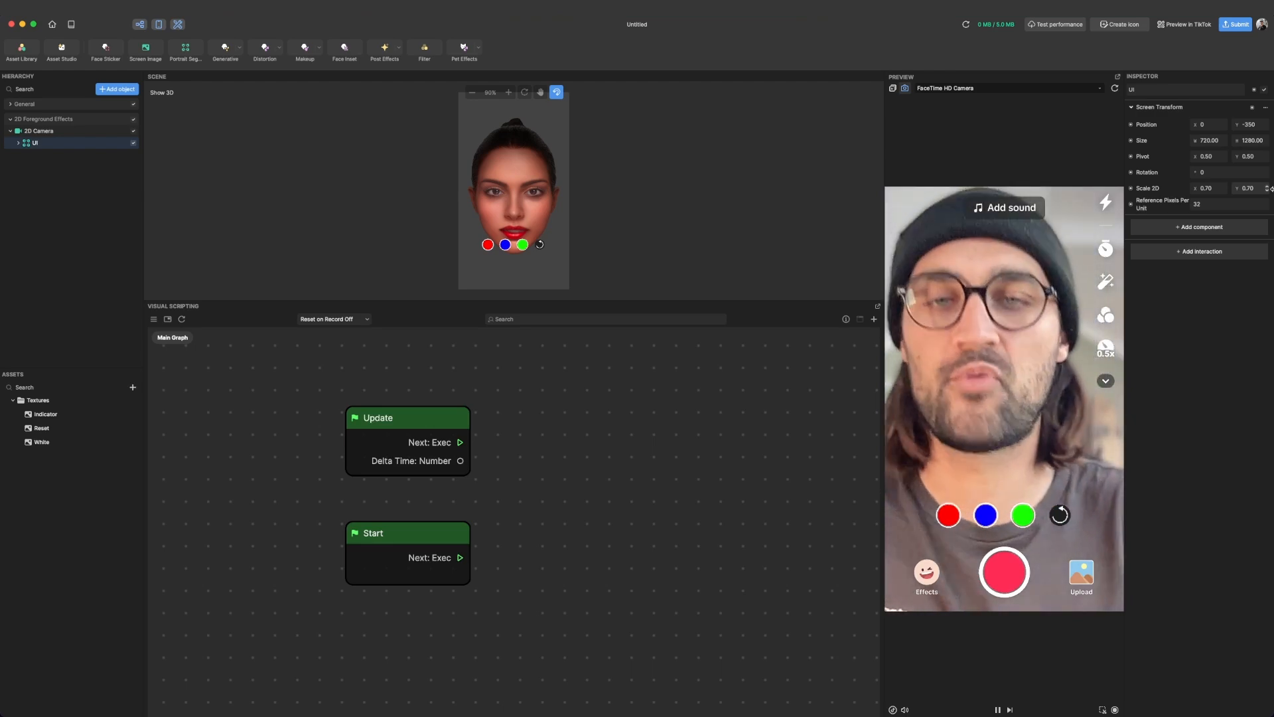
Add a 2D Screen Image object and place it above UI under the 2D Camera
click(35, 160)
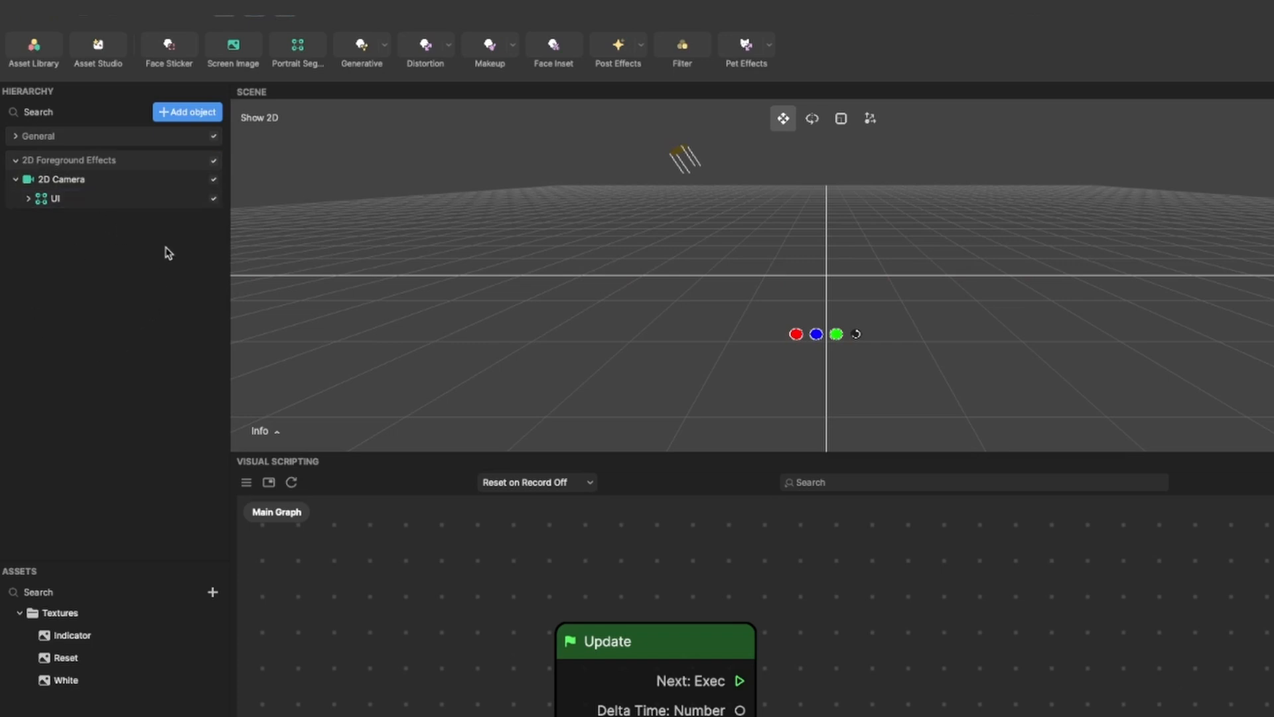
click(192, 114)
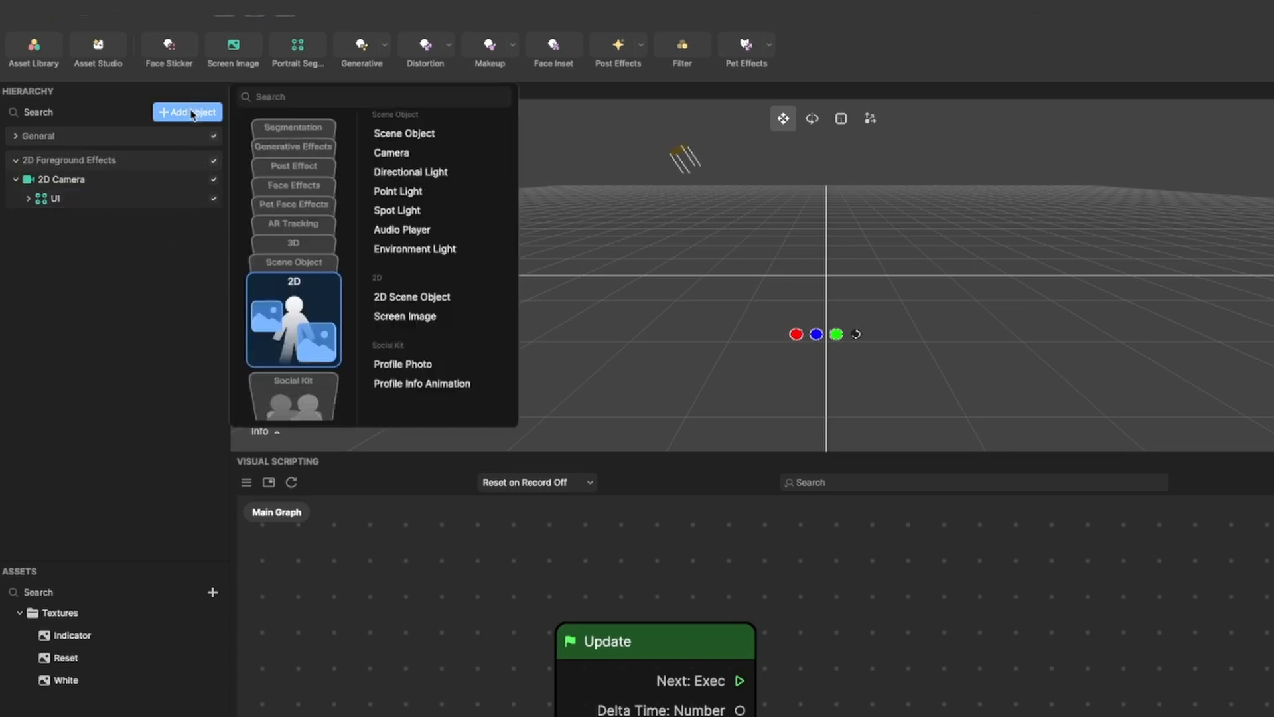
click(380, 317)
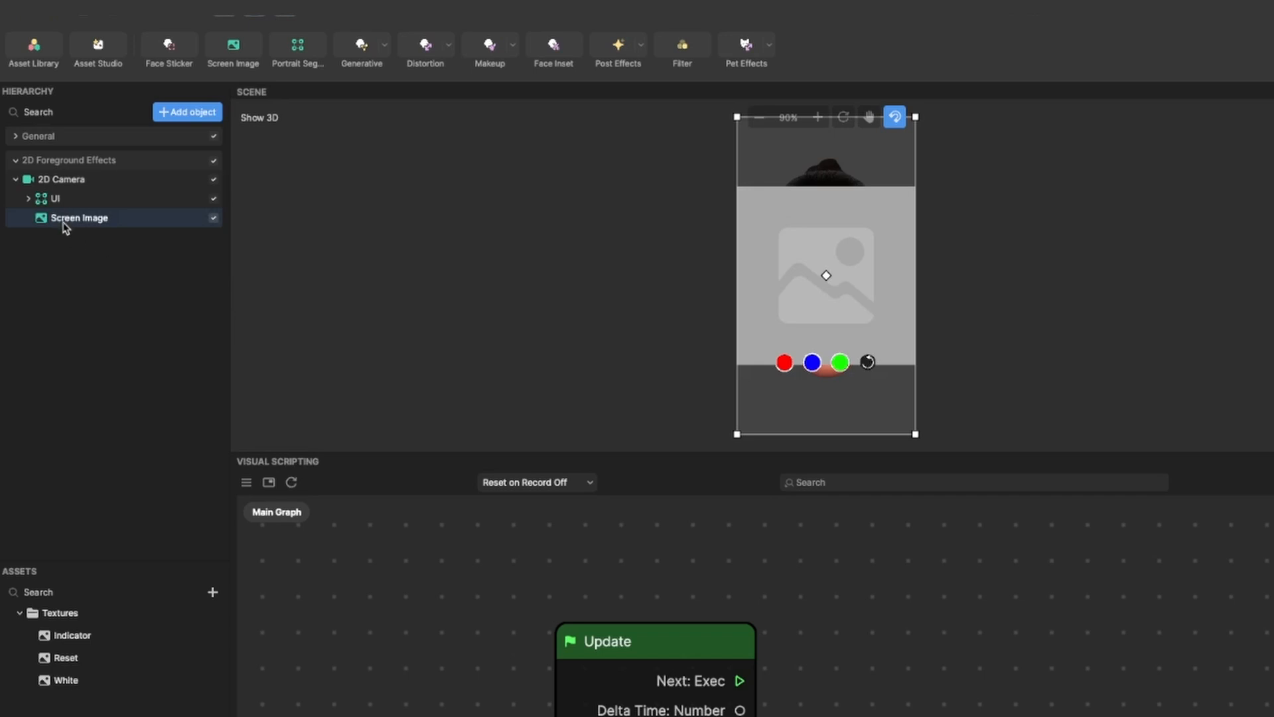
drag(66, 222, 61, 194)
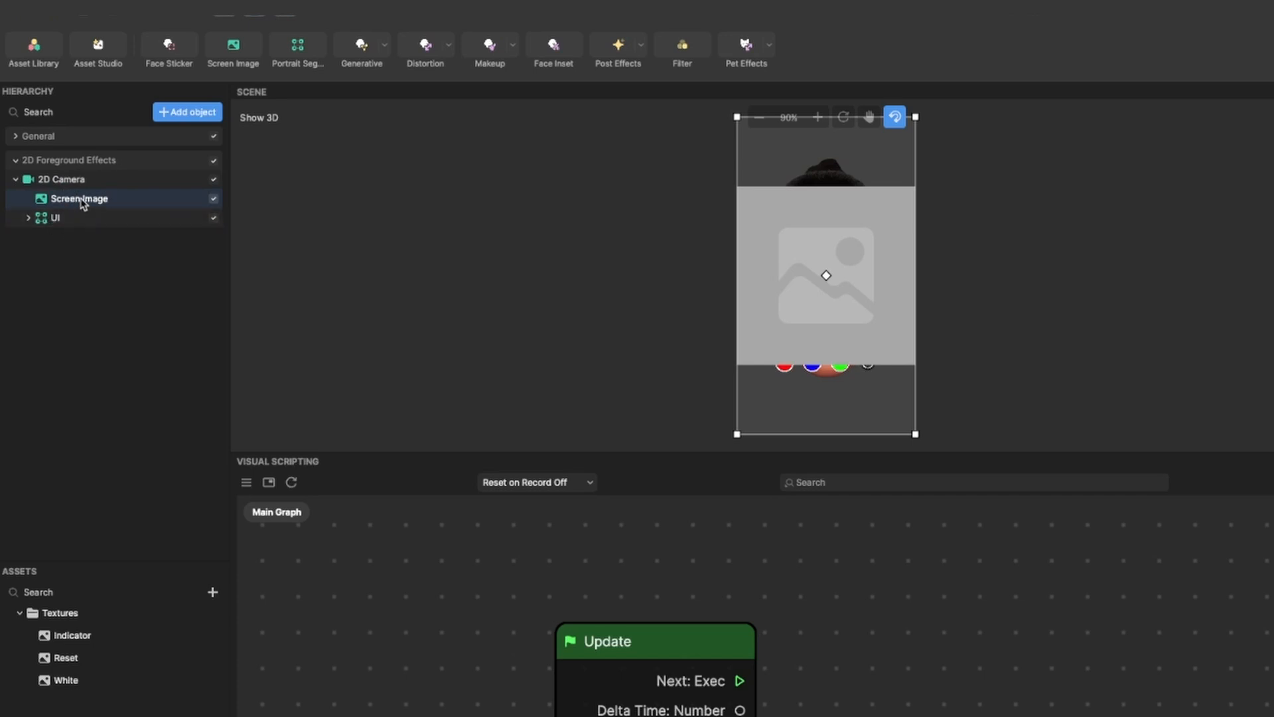
Rename the new Screen Image object as Canvas
right_click(83, 203)
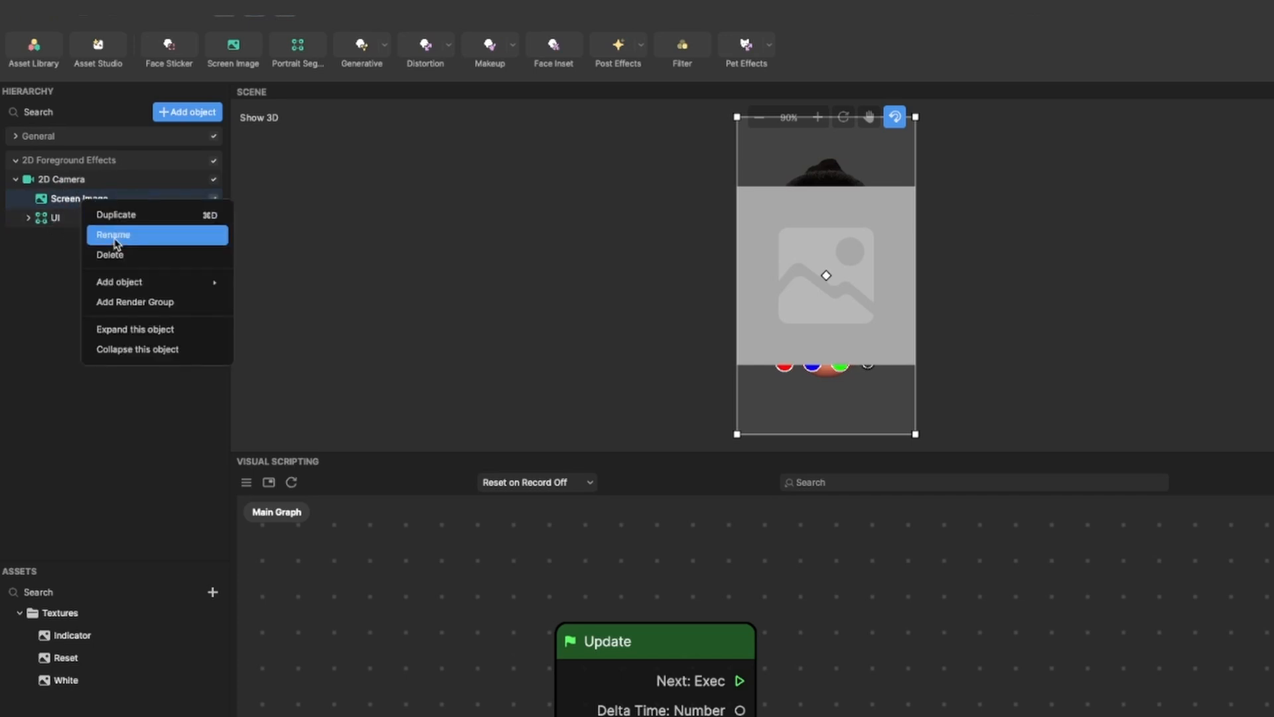
click(114, 236)
text(Canvas)
key(Return)
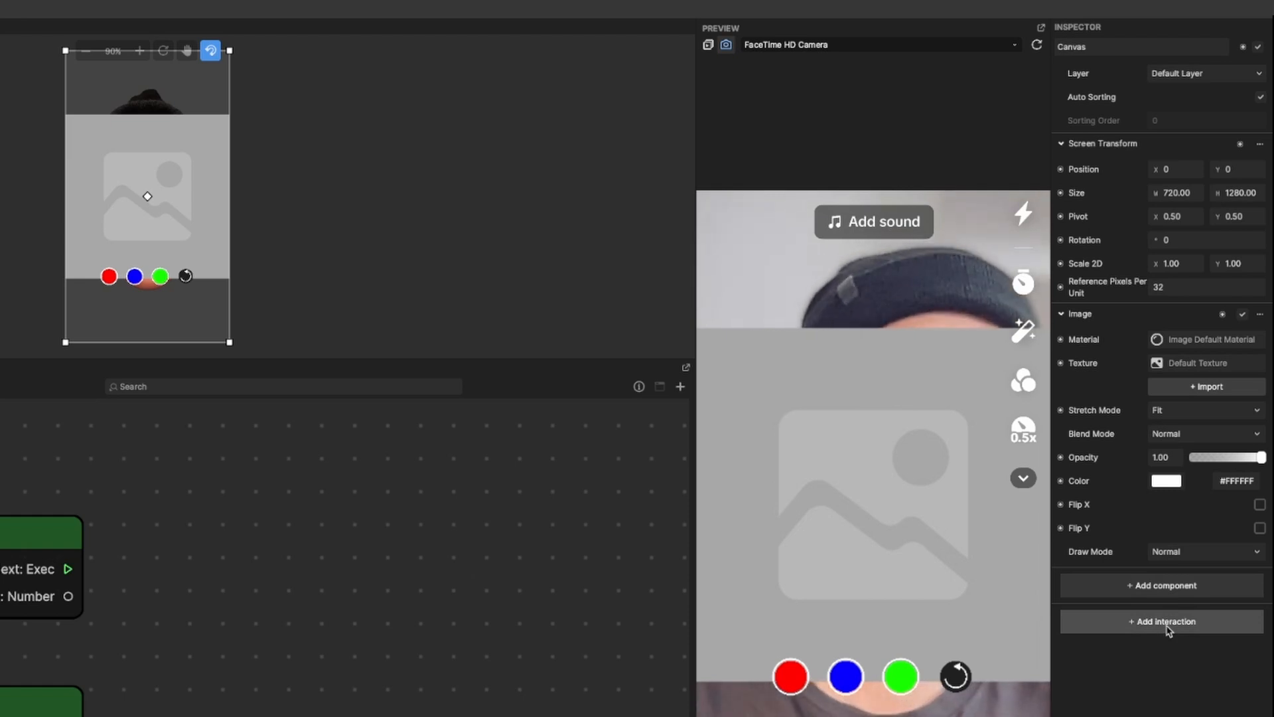
Add the Draw on Touch screen interaction to the Canvas image and move its two graph nodes apart, above the Update and Start nodes
click(1168, 624)
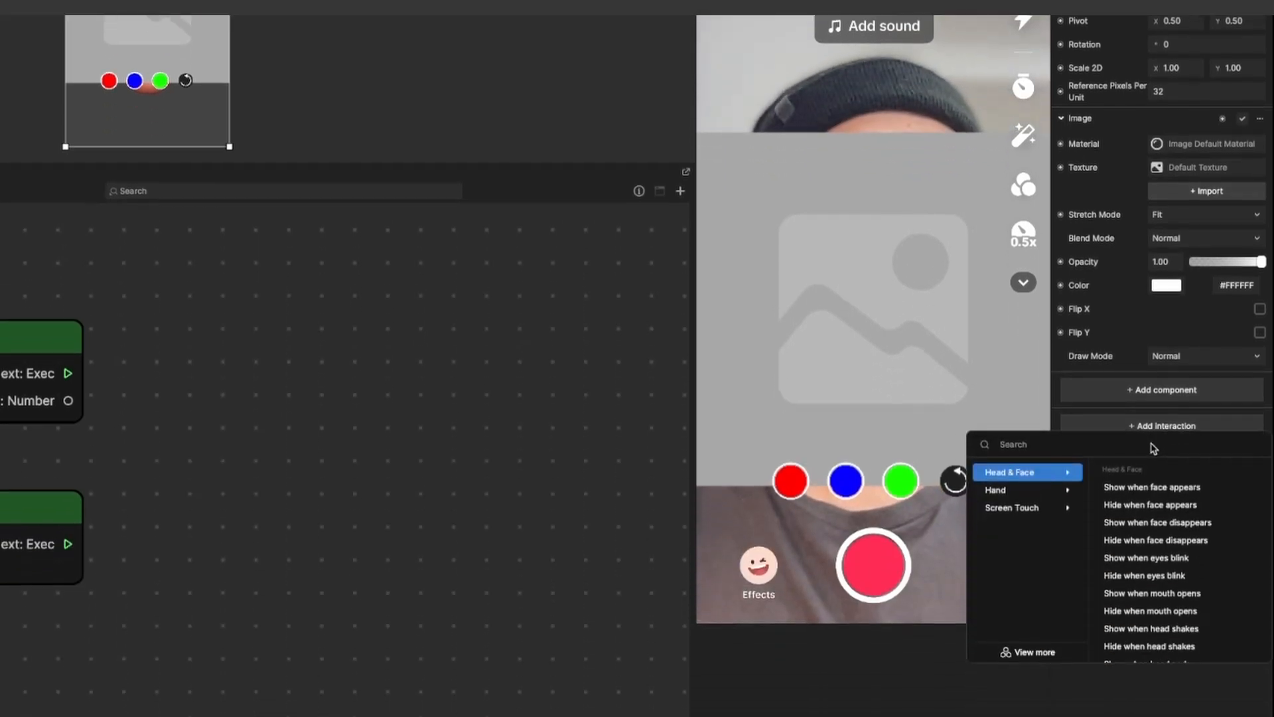
mouse_move(1035, 520)
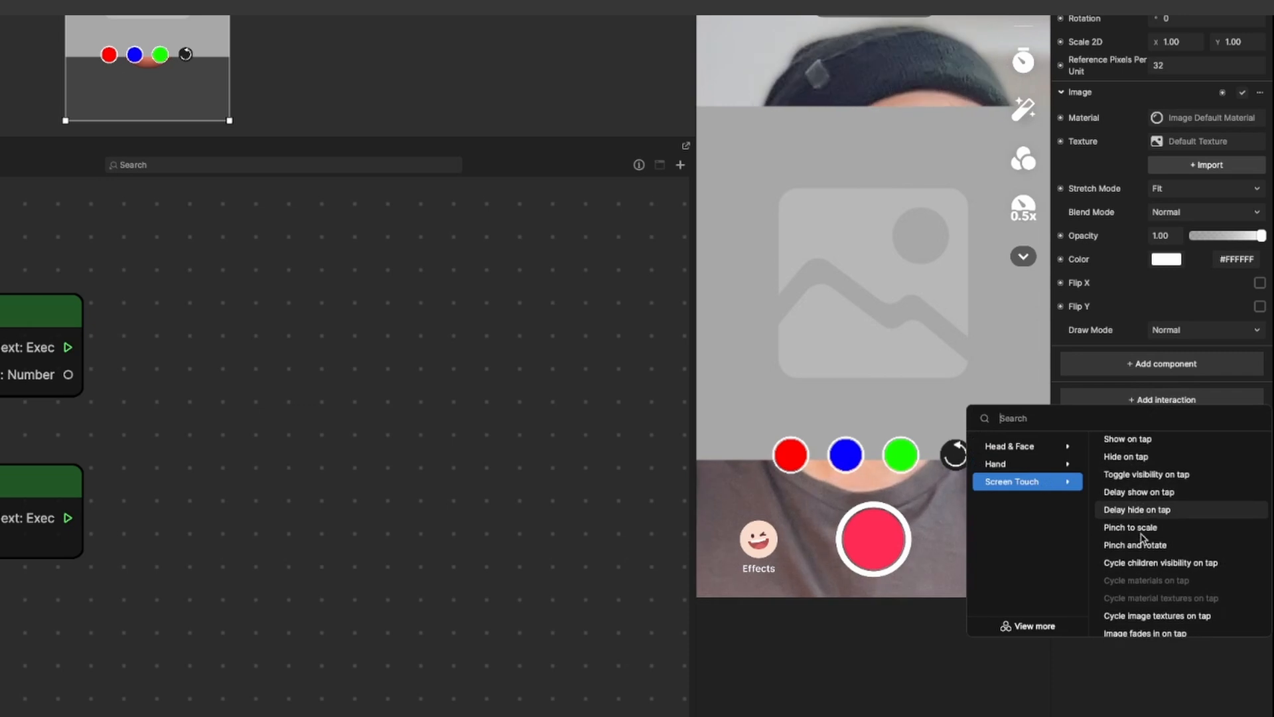
scroll(1141, 538, down, 2)
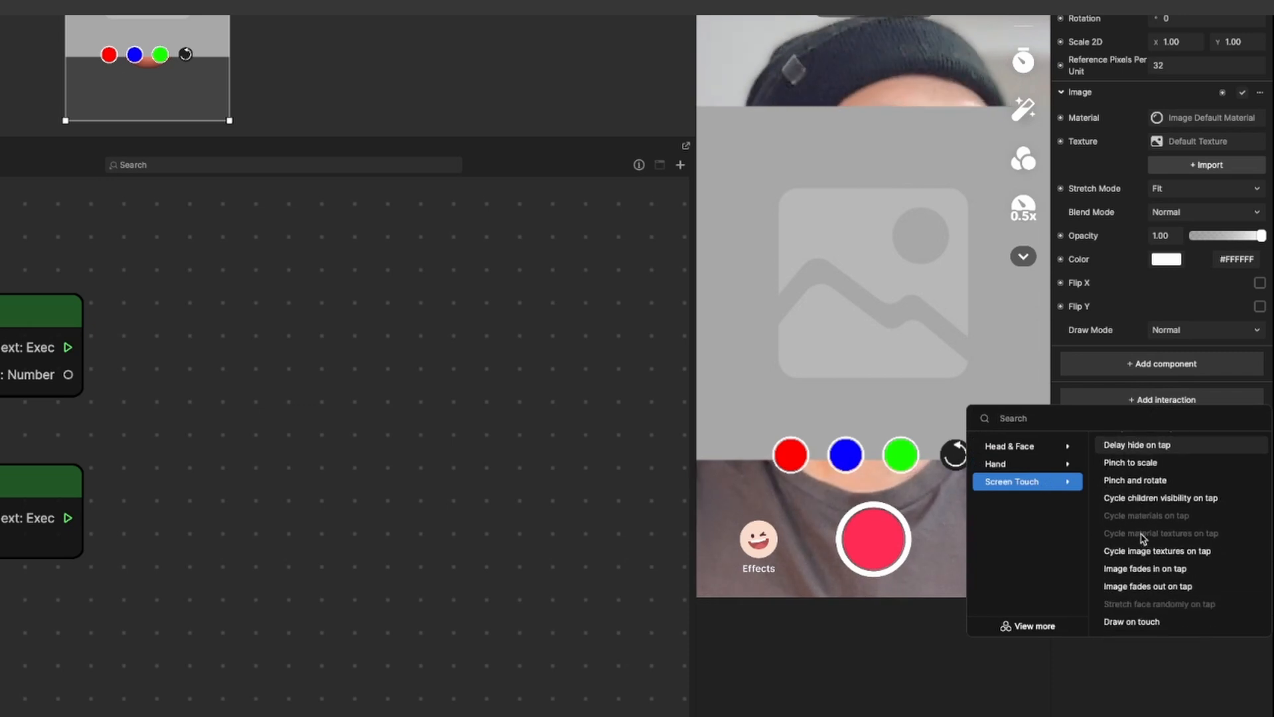
click(1128, 622)
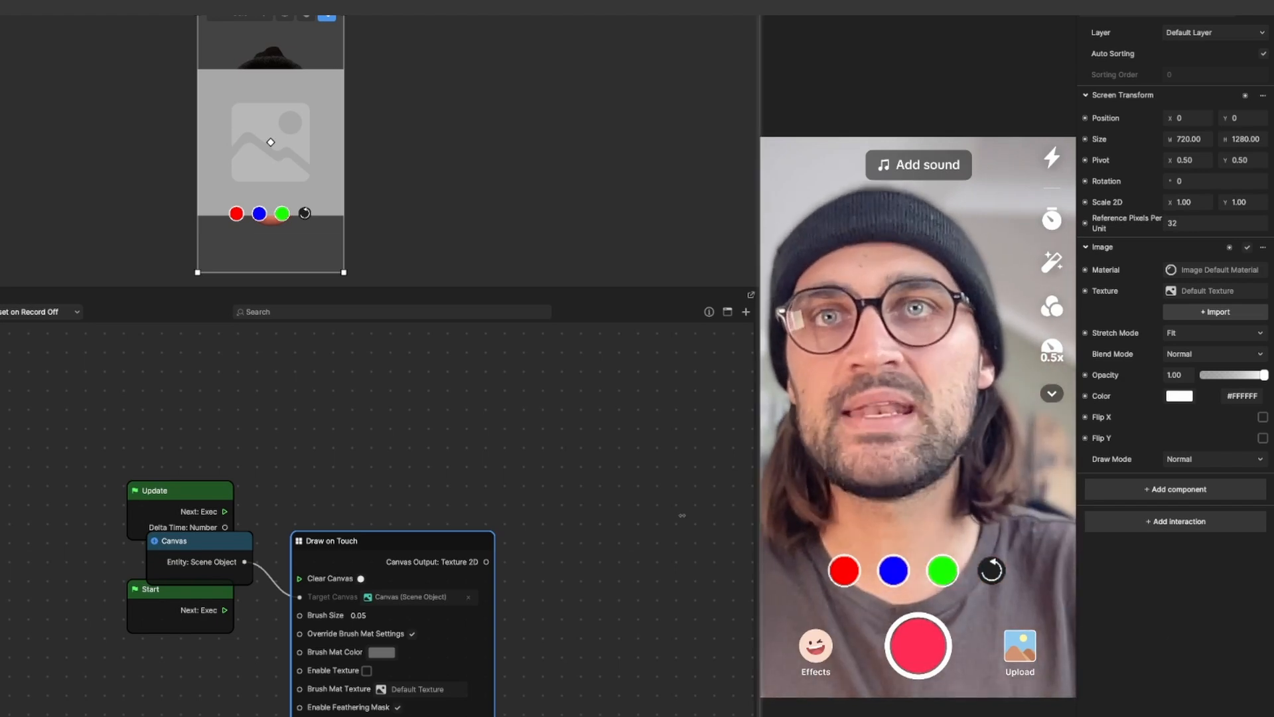
drag(208, 543, 279, 383)
mouse_move(376, 544)
mouse_down()
mouse_move(560, 381)
mouse_move(554, 353)
mouse_up()
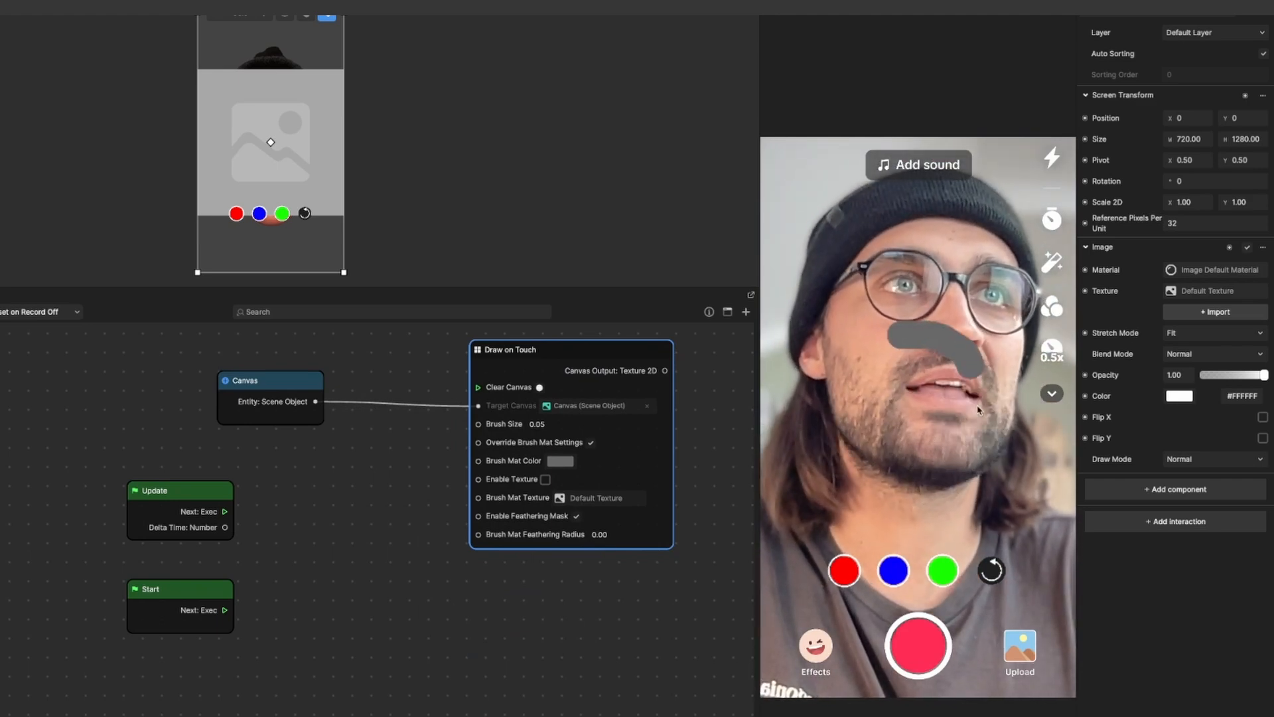
Test the touch drawing by painting freehand strokes over the face in the preview
mouse_move(942, 282)
mouse_down()
mouse_move(856, 219)
mouse_move(989, 219)
mouse_move(863, 345)
mouse_move(963, 511)
mouse_move(863, 333)
mouse_up()
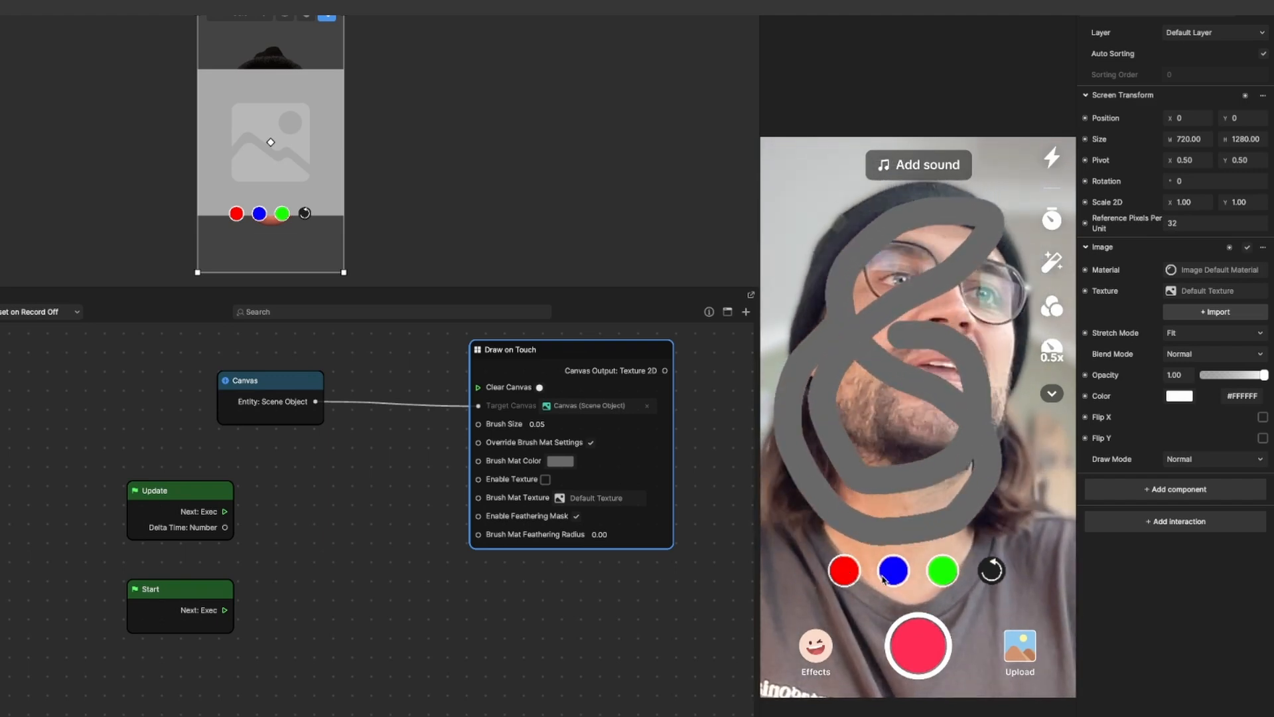
mouse_move(932, 409)
mouse_down()
mouse_move(1031, 470)
mouse_move(830, 438)
mouse_move(909, 298)
mouse_up()
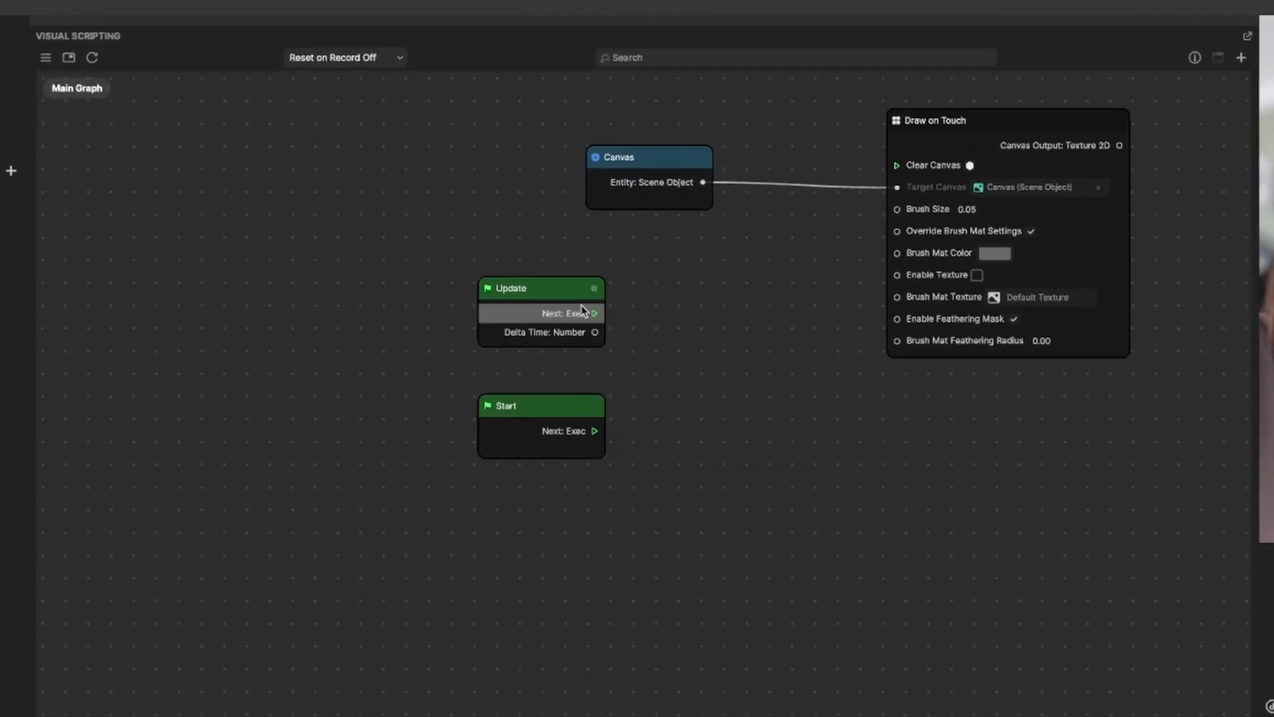
Move the Start and Update nodes down and away from the Canvas and Draw on Touch nodes in the graph
drag(555, 418, 432, 538)
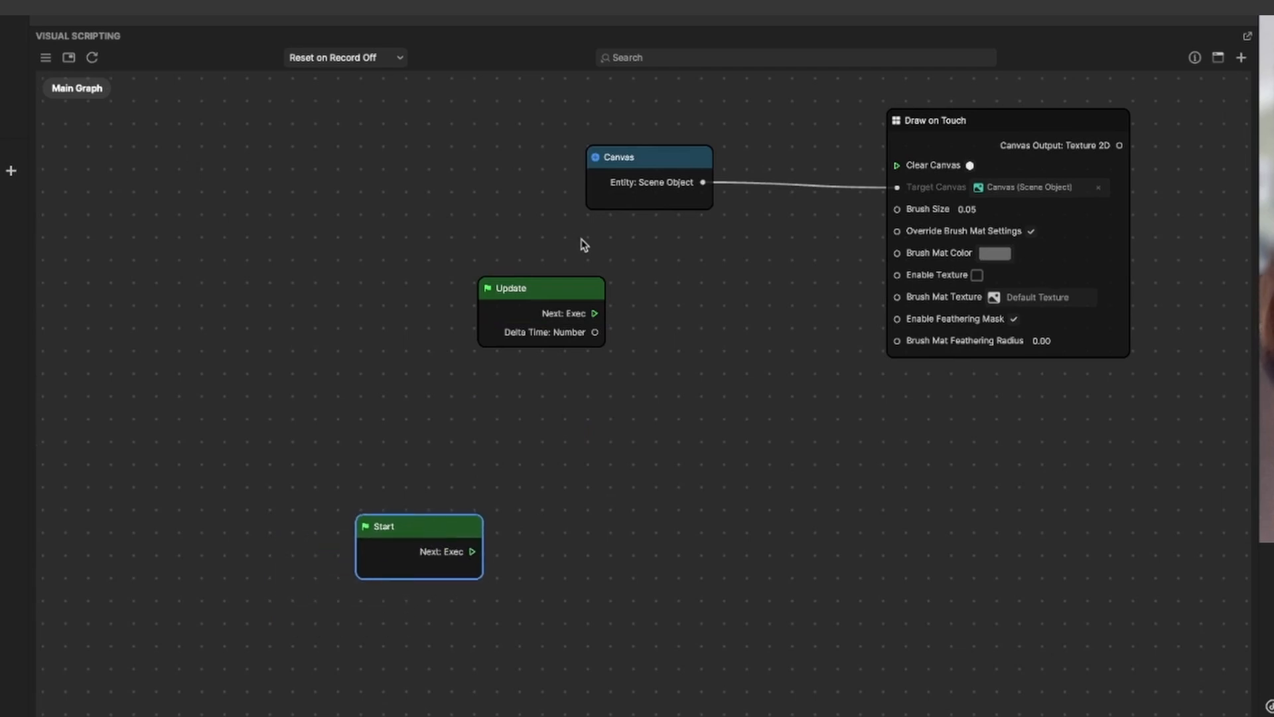
drag(557, 288, 437, 419)
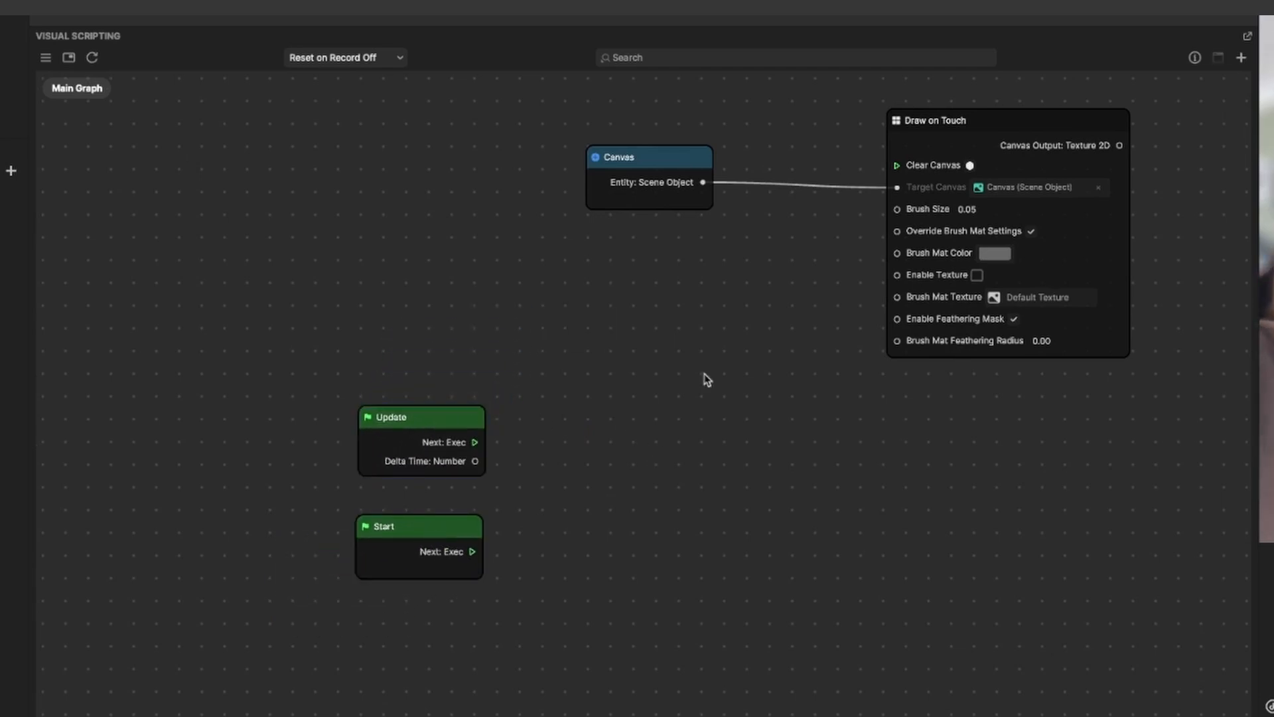
scroll(671, 456, down, 2)
drag(687, 524, 611, 367)
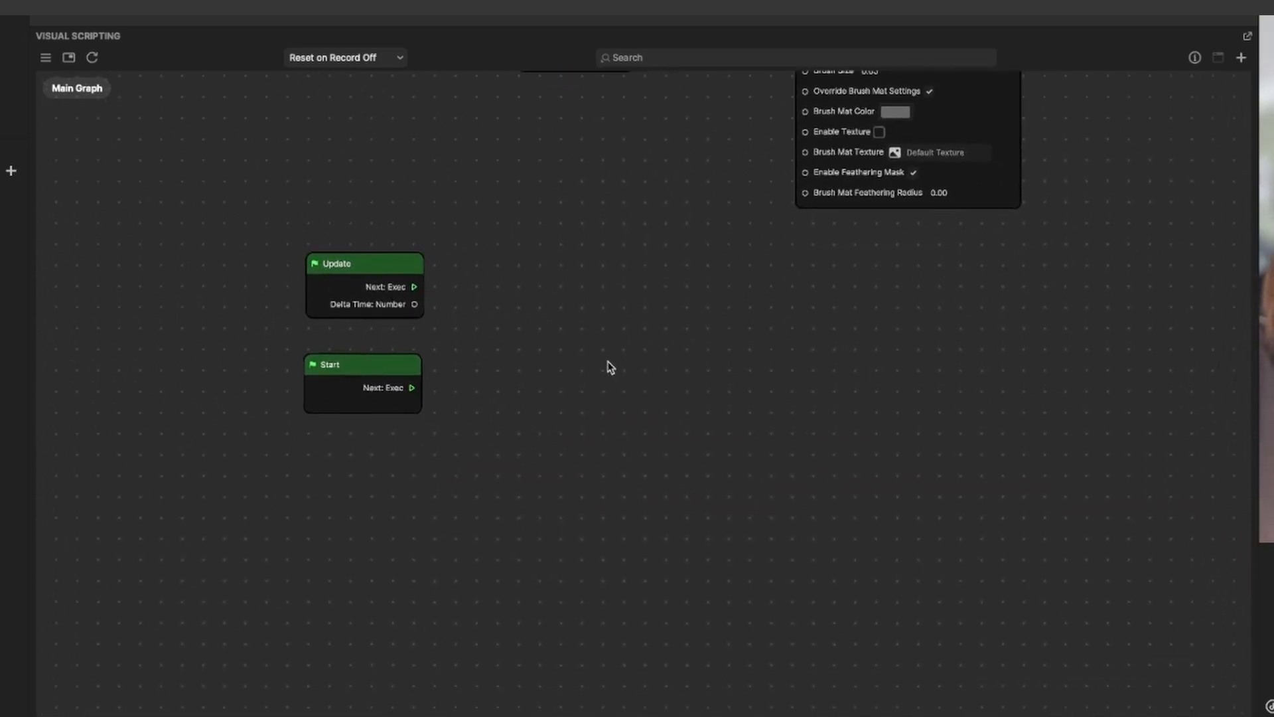
Add a Screen Image Tap node to the graph and position it in the empty space beside the Update and Start nodes
click(1241, 59)
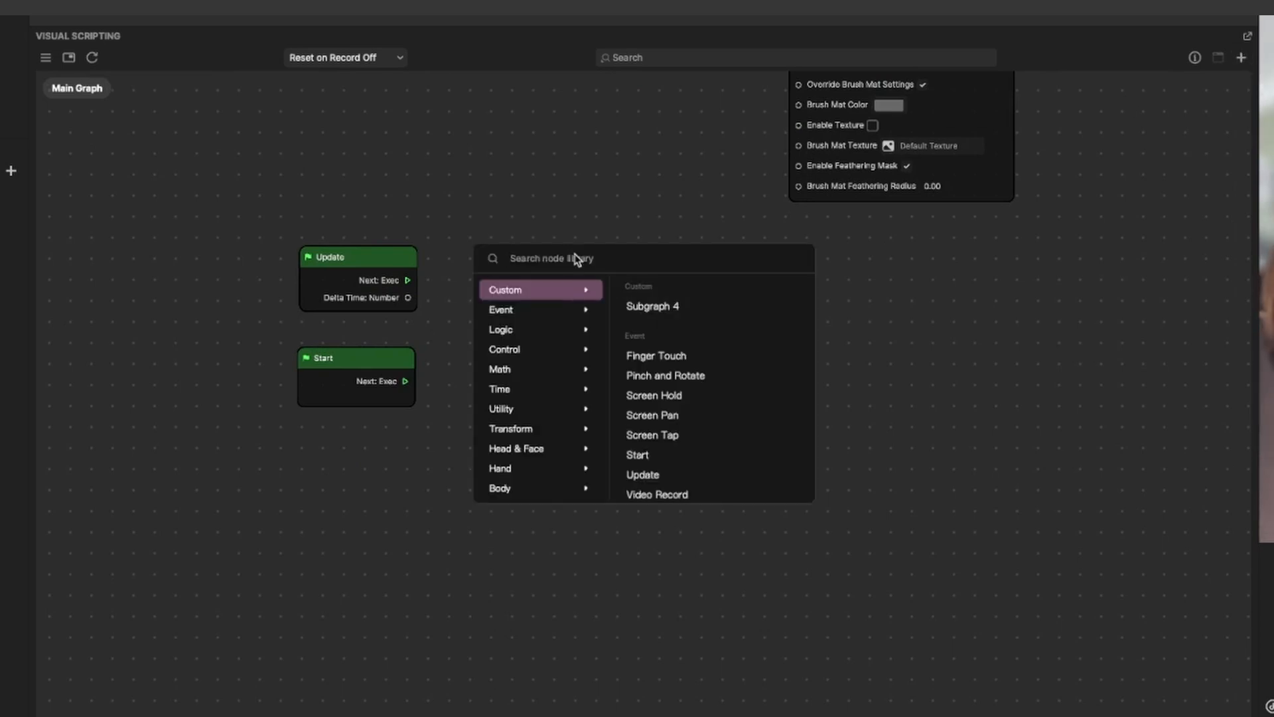
text(screen )
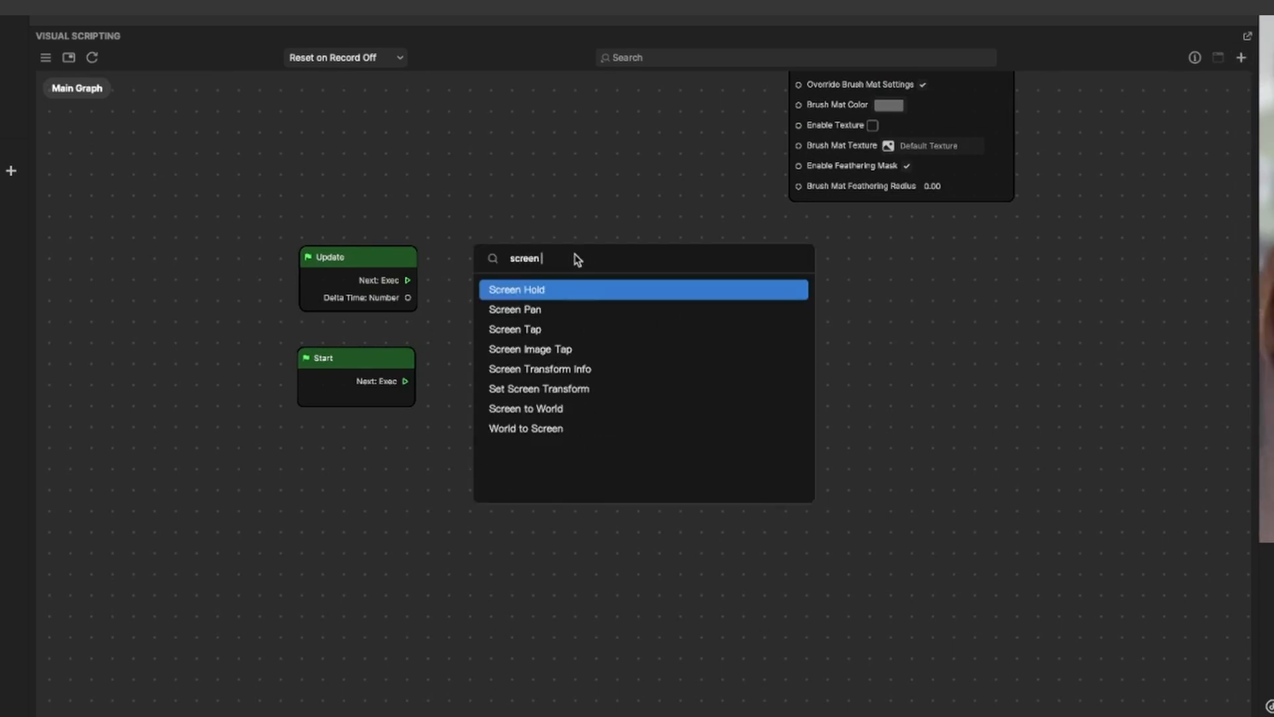
text(im)
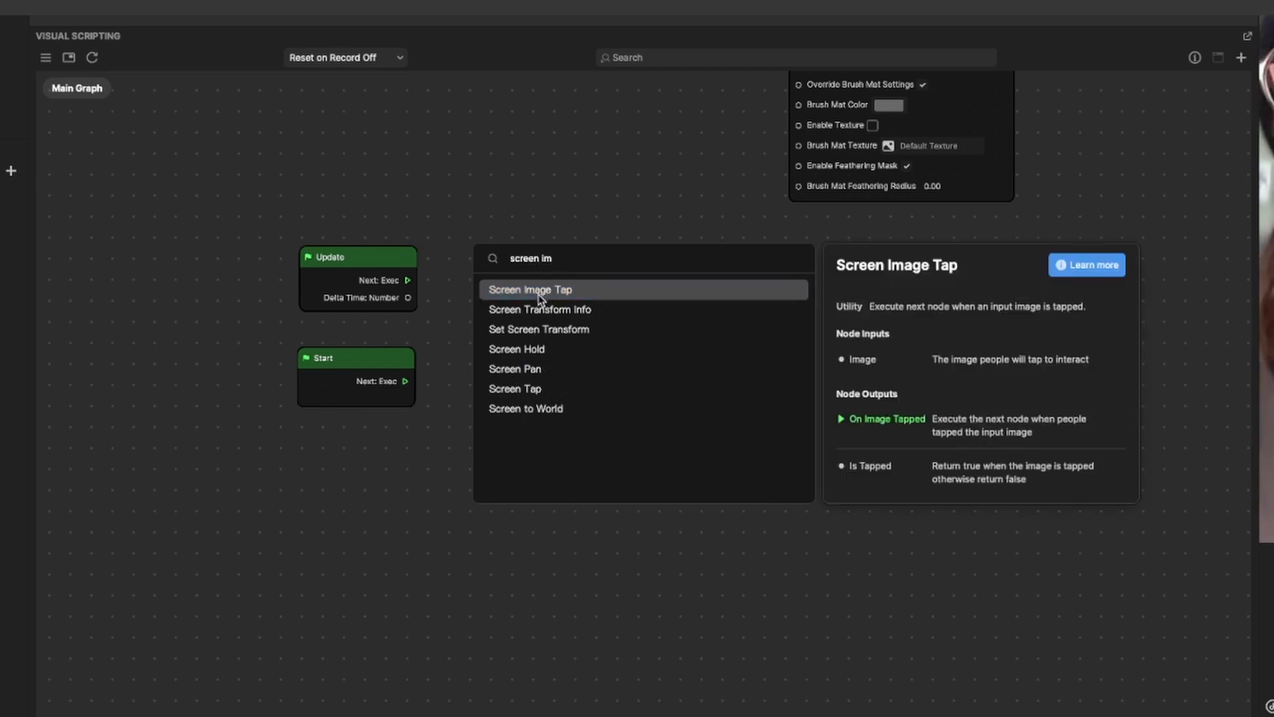
click(538, 292)
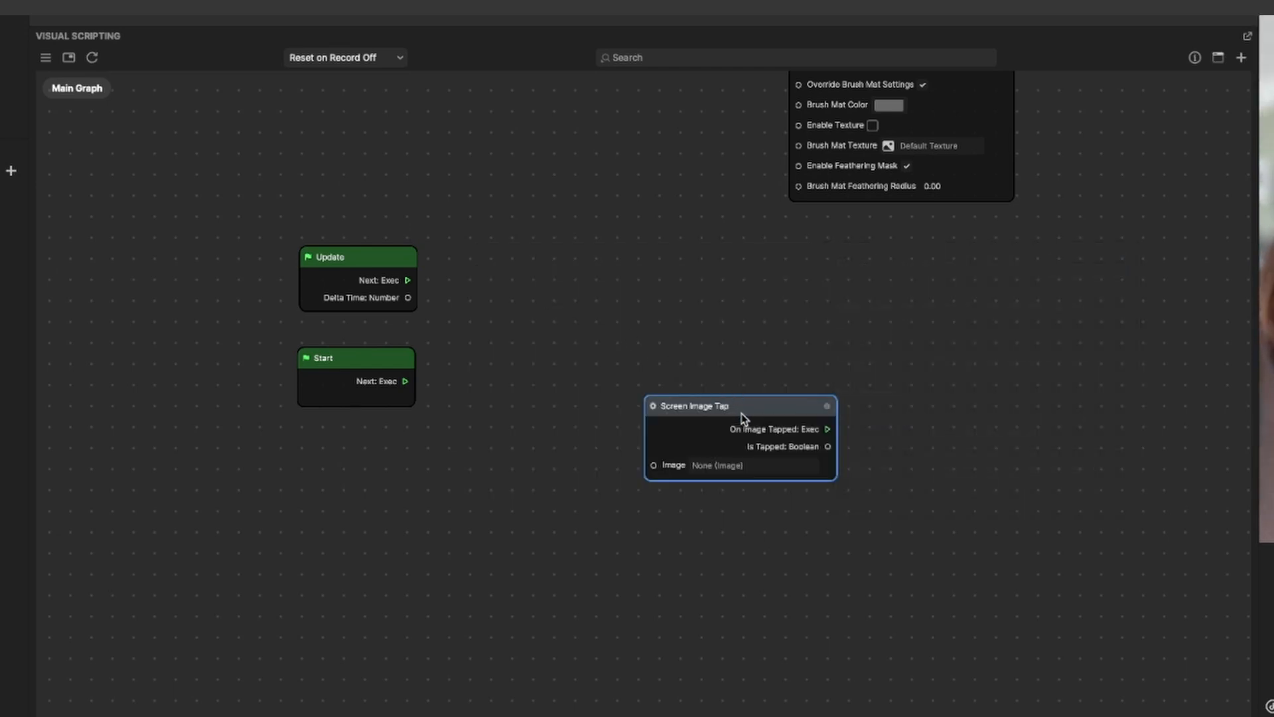
scroll(711, 441, up, 3)
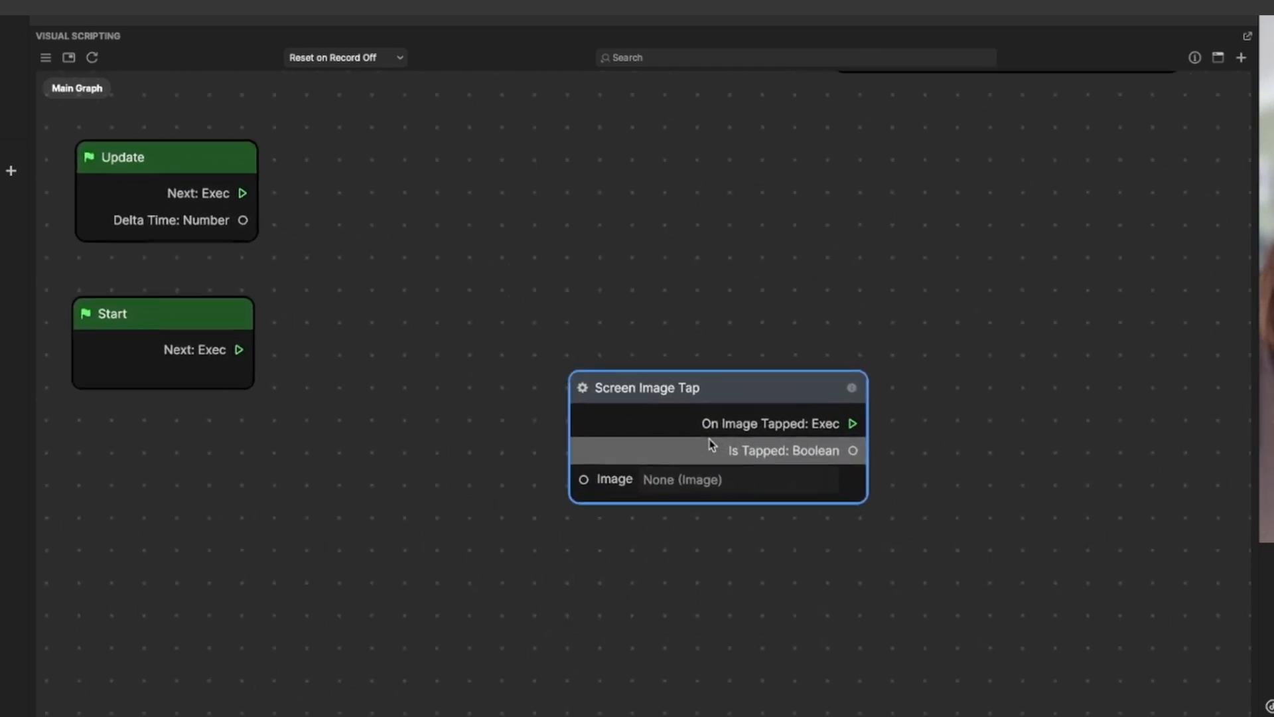
scroll(710, 441, up, 1)
drag(764, 389, 620, 375)
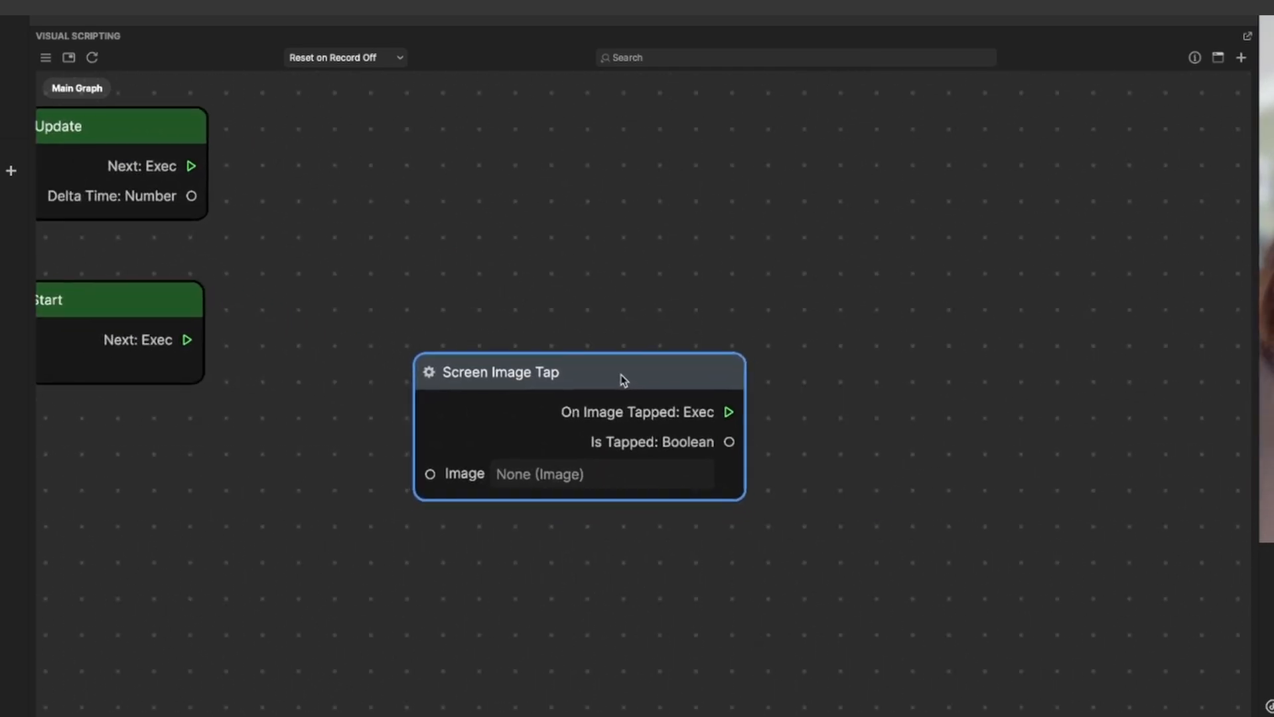
Assign the Red Button image as the input of the Screen Image Tap node
click(543, 477)
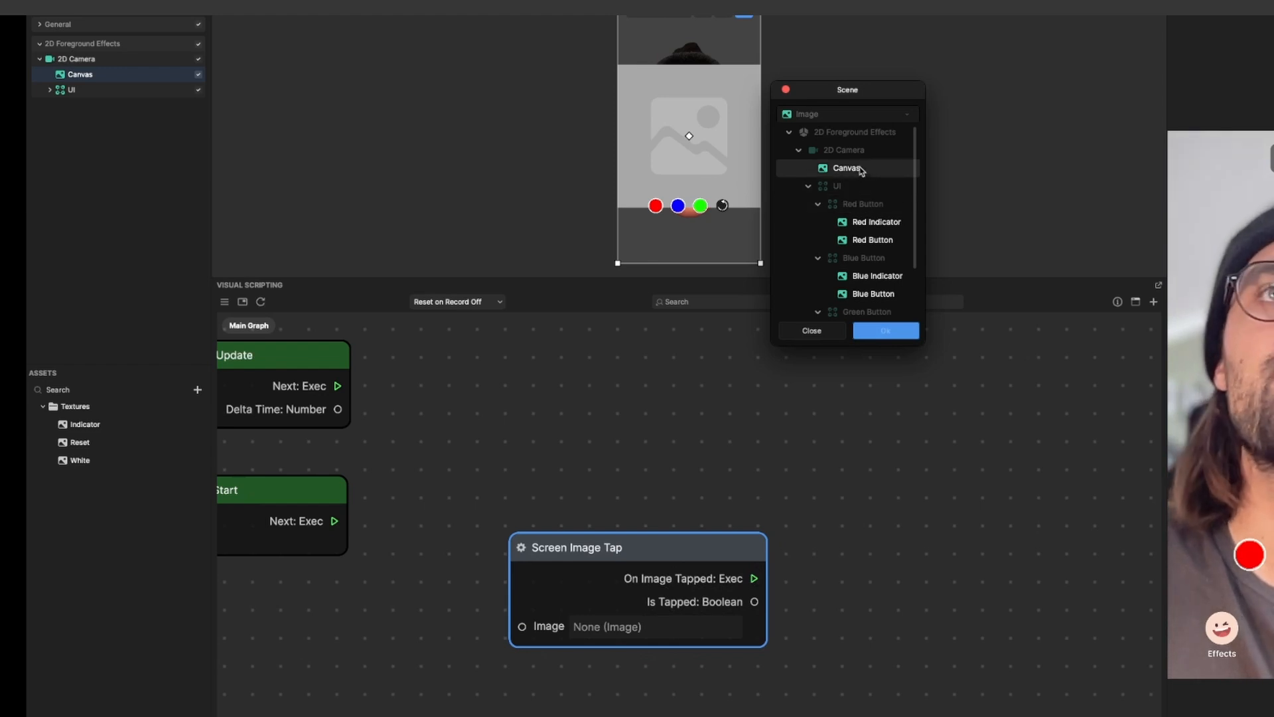
click(856, 241)
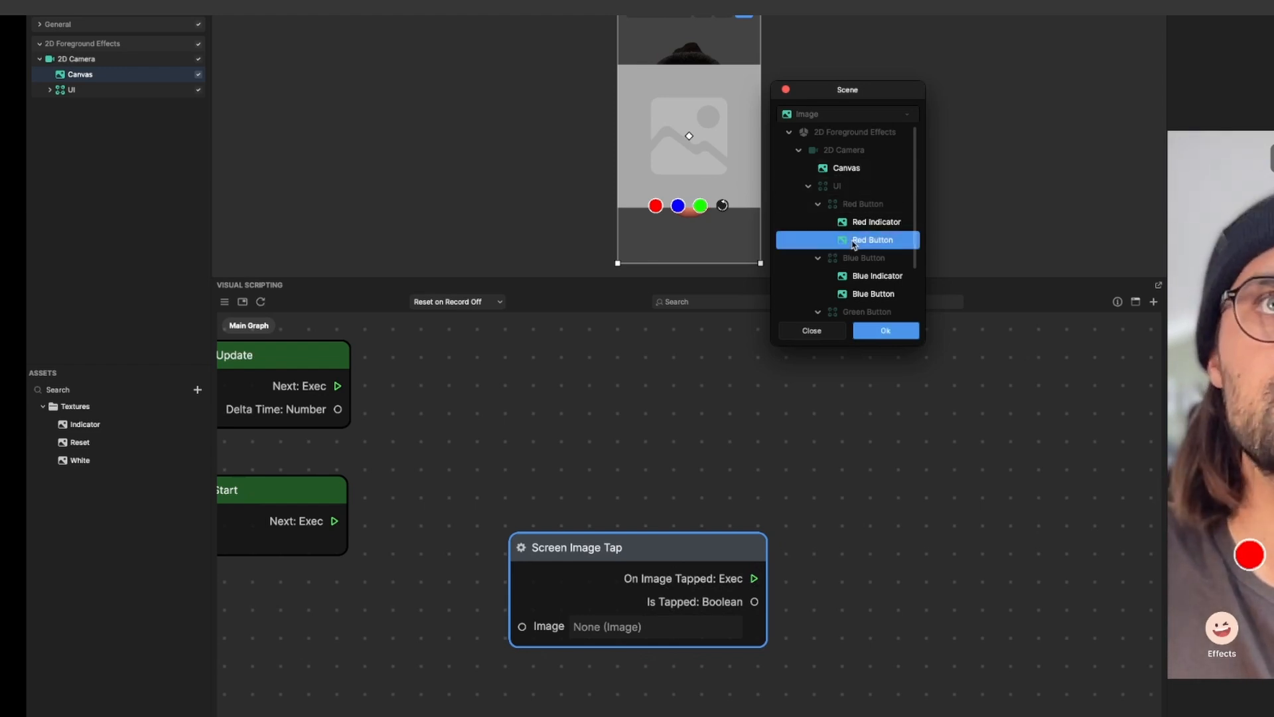
click(885, 331)
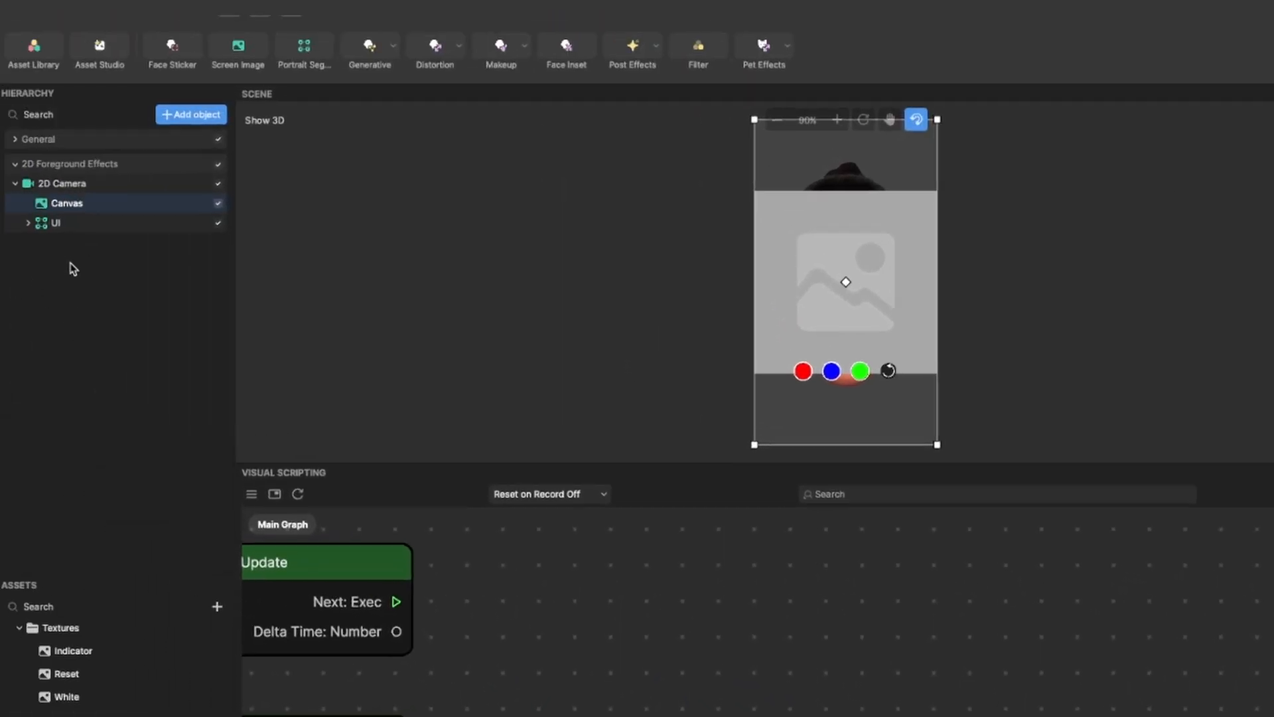
Expand the UI button groups in the hierarchy and hide the Blue Indicator and Green Indicator images
click(28, 224)
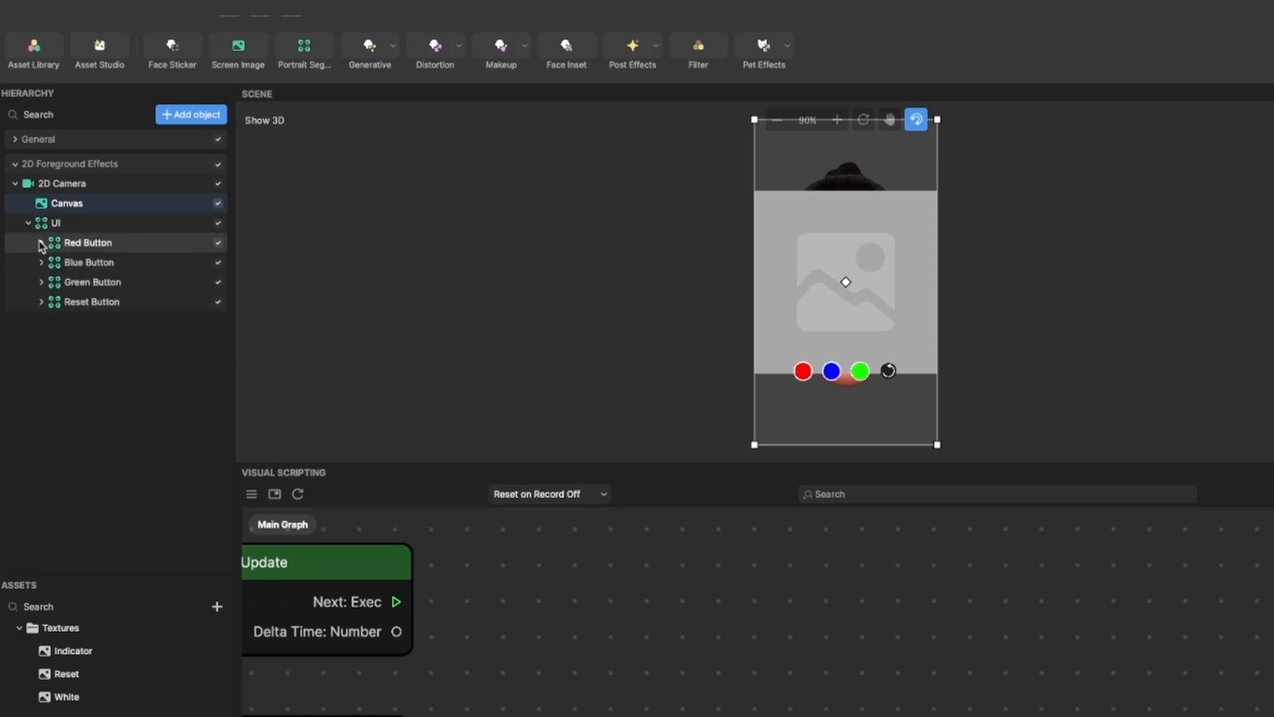
click(41, 244)
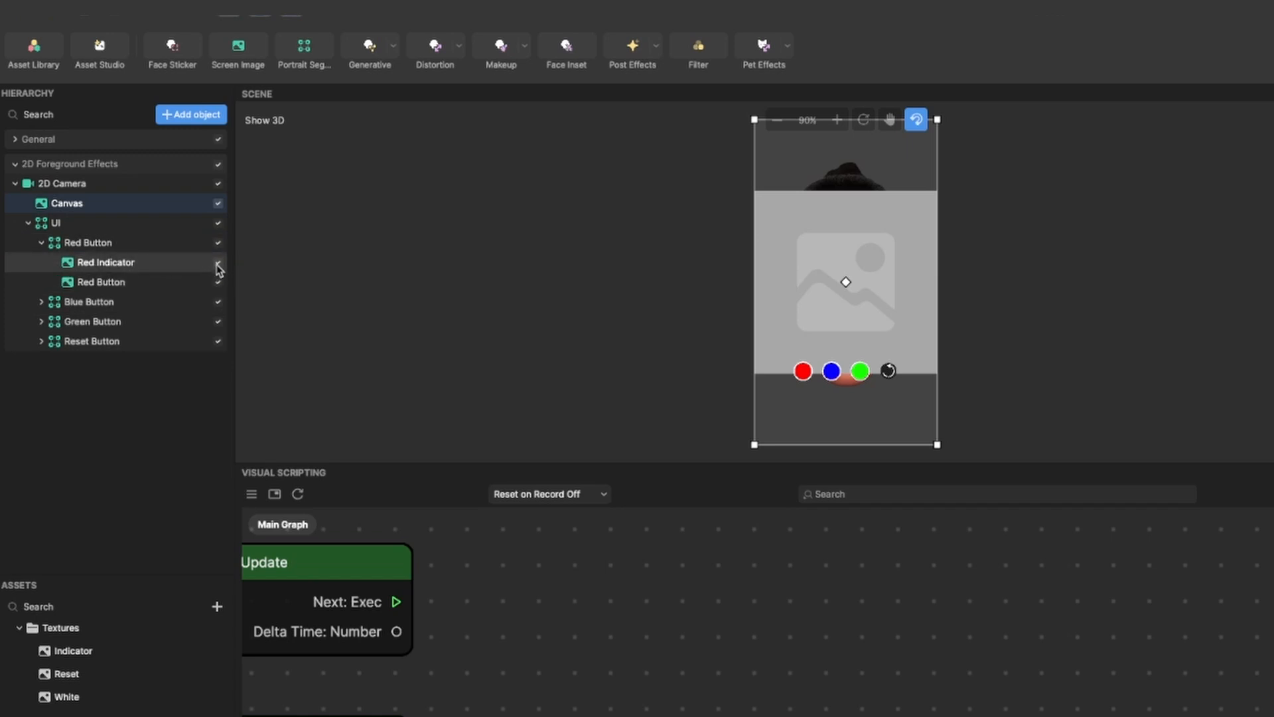
click(41, 302)
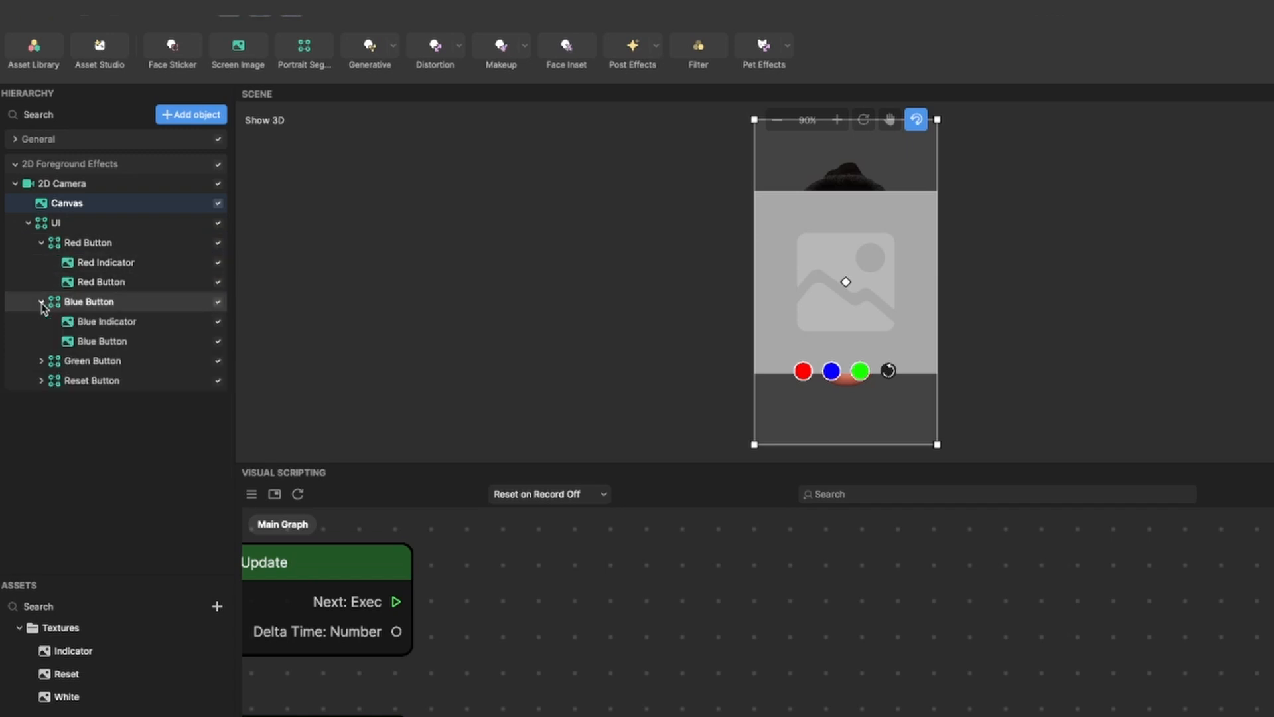
click(217, 321)
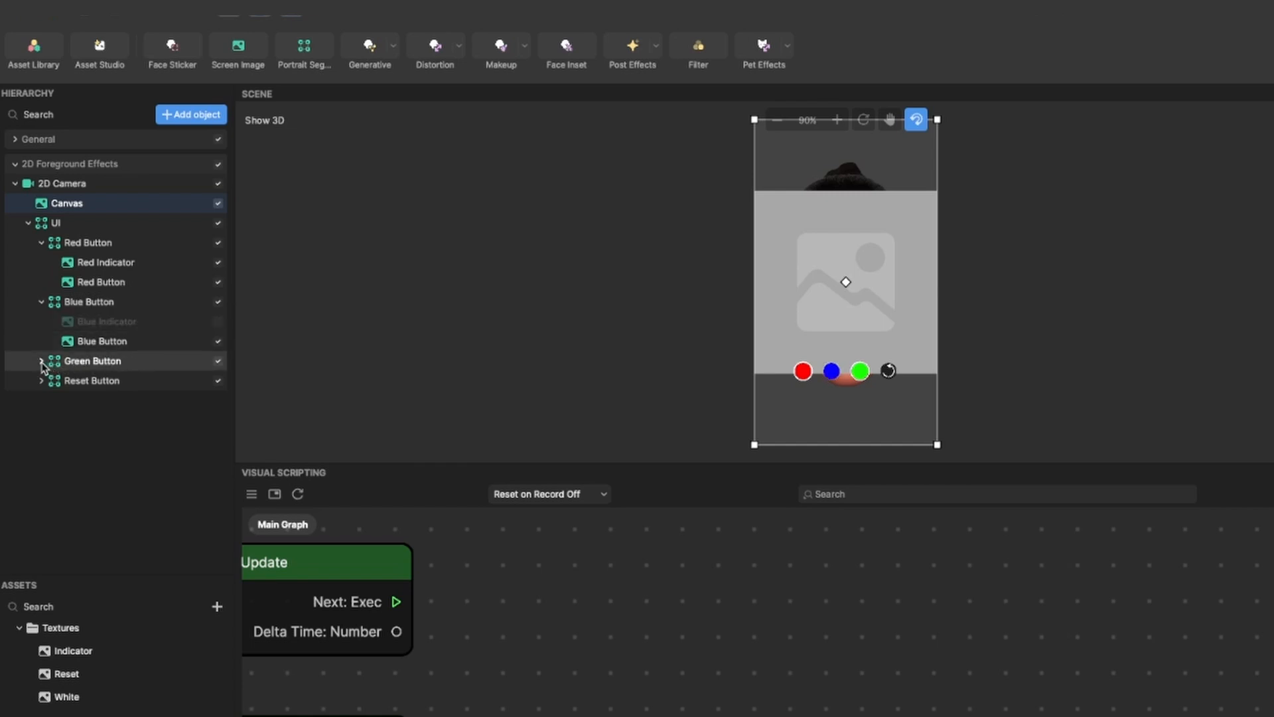
click(41, 362)
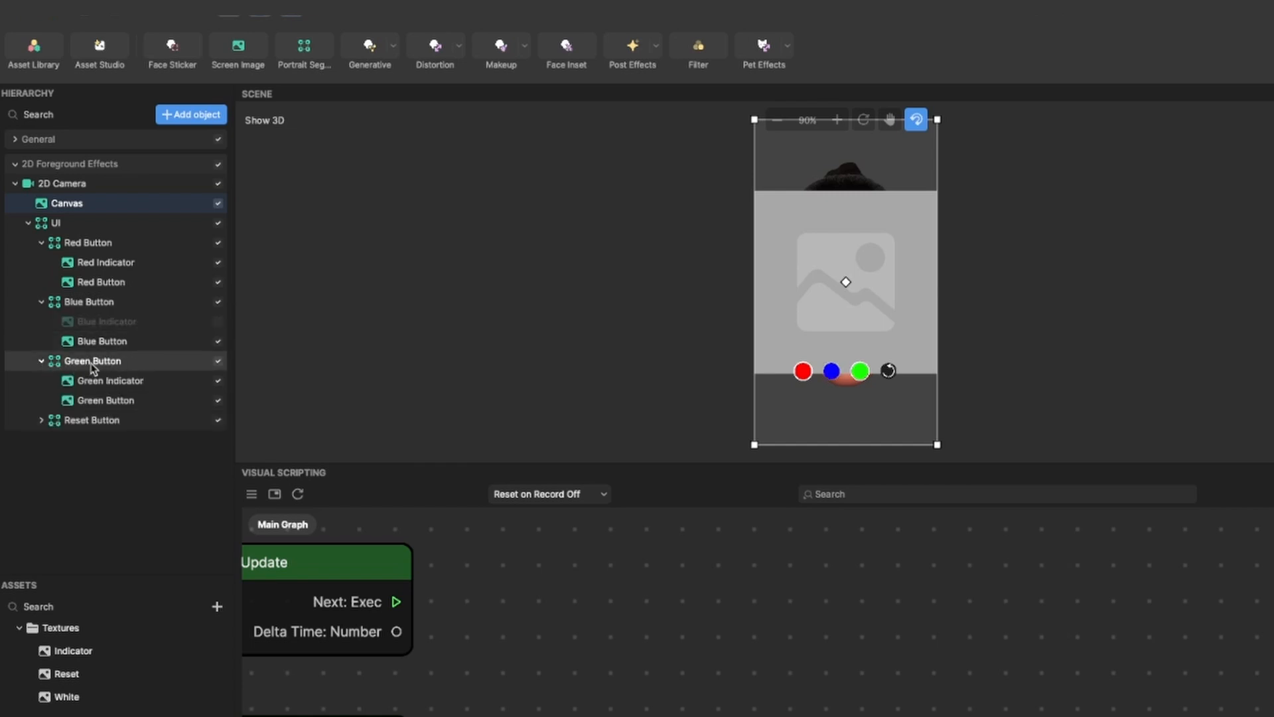
click(218, 381)
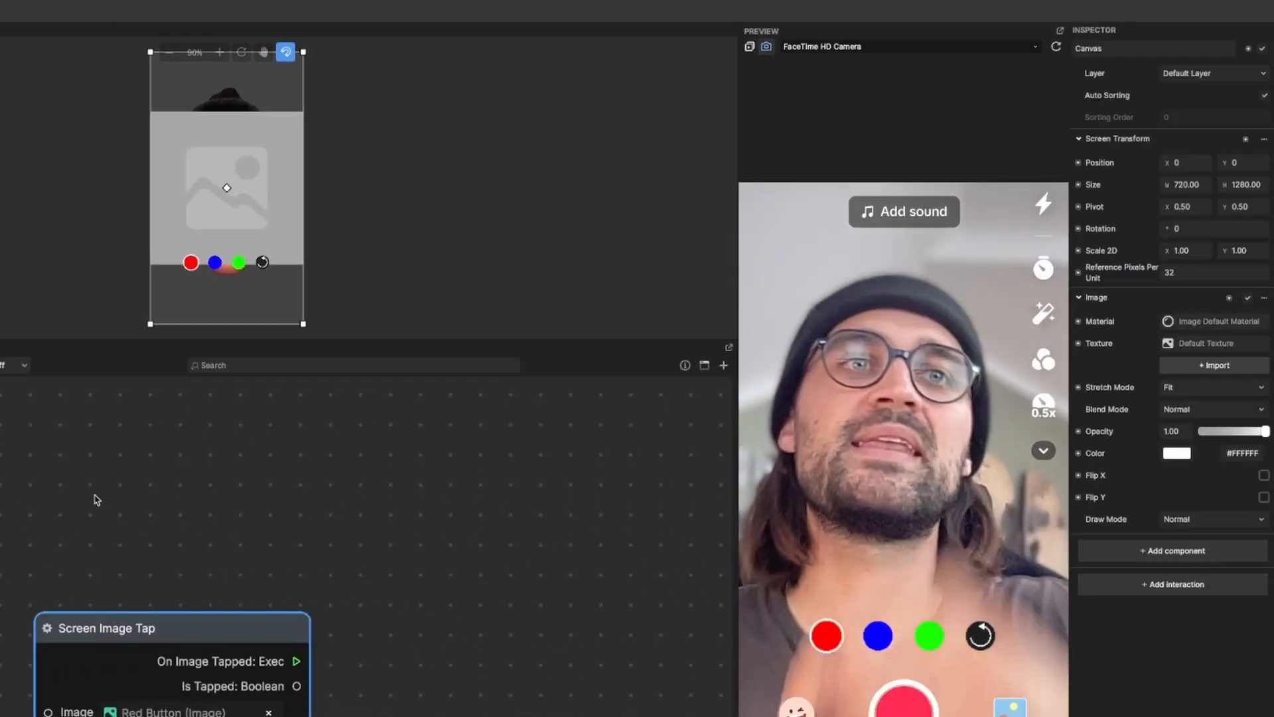
Add a Set Visibility node beside the Screen Image Tap node and connect On Image Tapped to its Enter input
scroll(381, 563, down, 2)
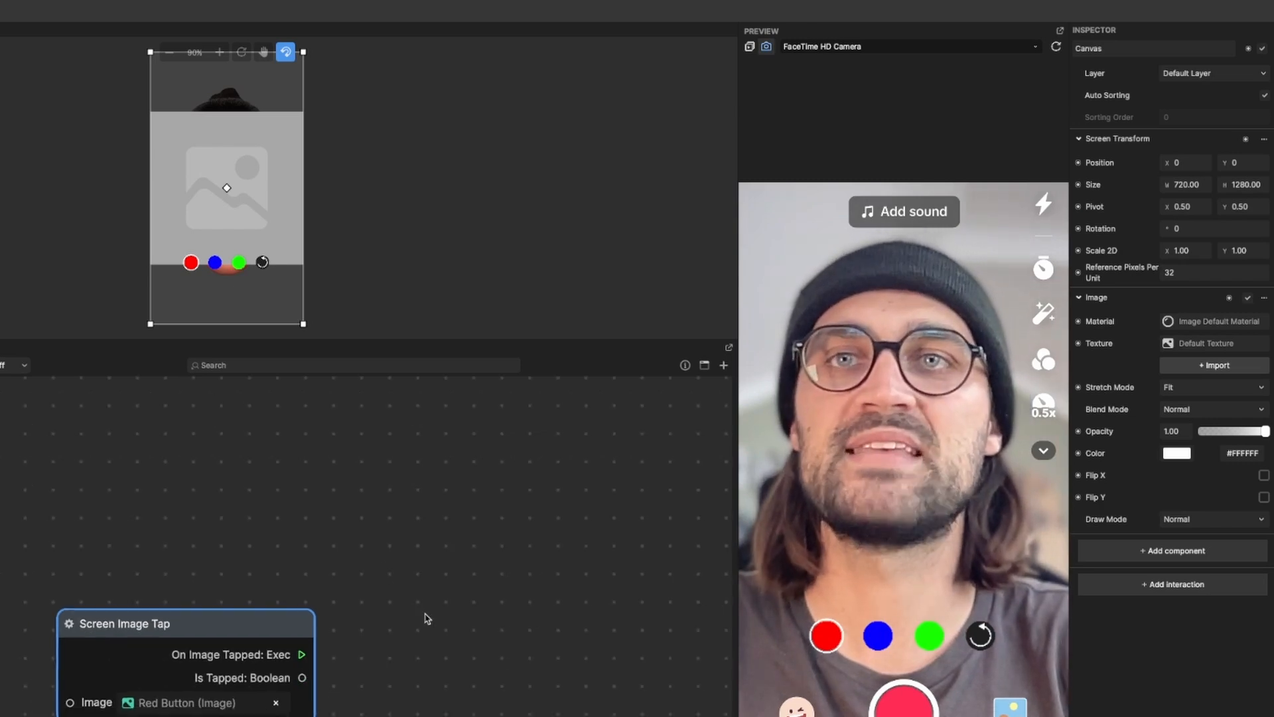
middle_drag(427, 617, 326, 610)
scroll(350, 560, down, 2)
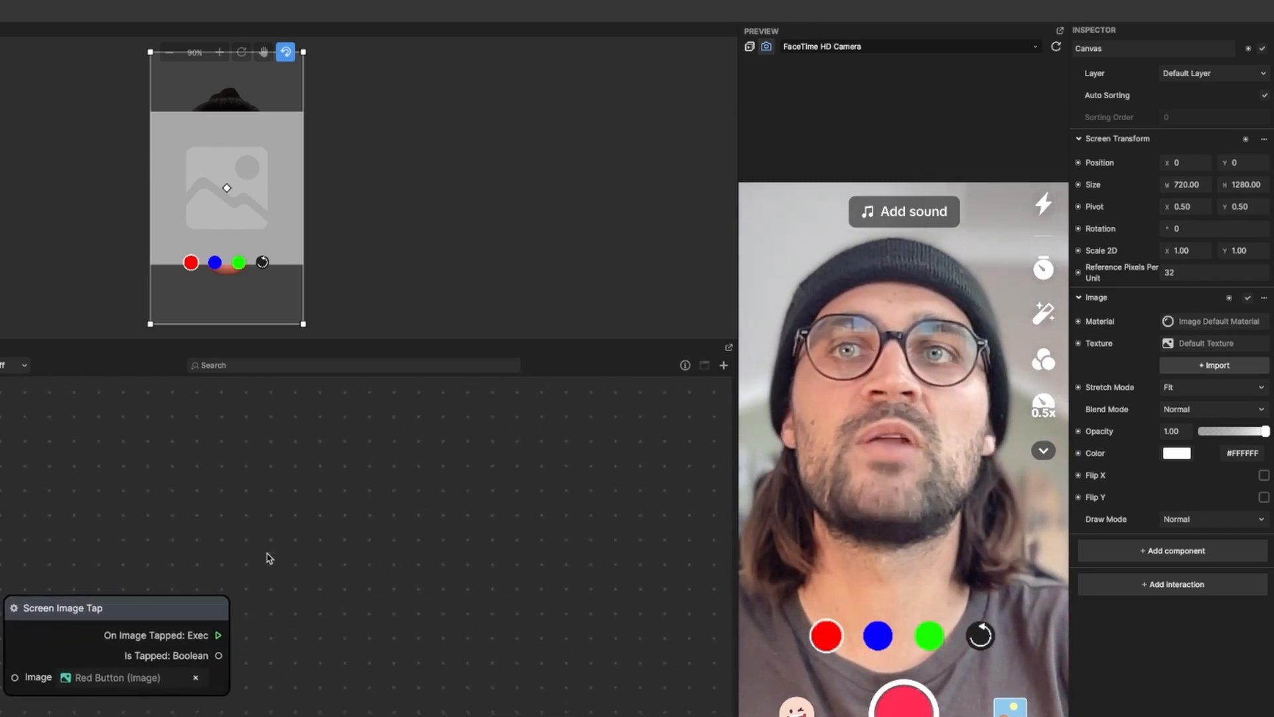
middle_drag(267, 554, 208, 559)
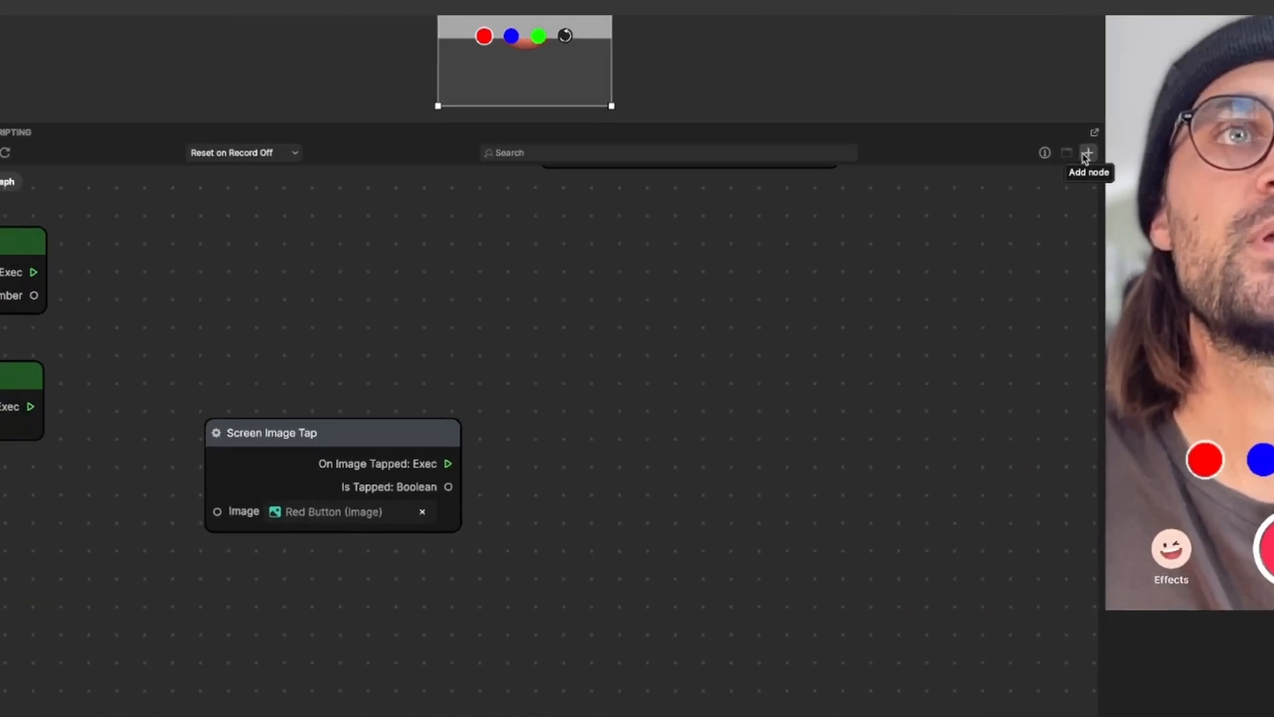
click(721, 367)
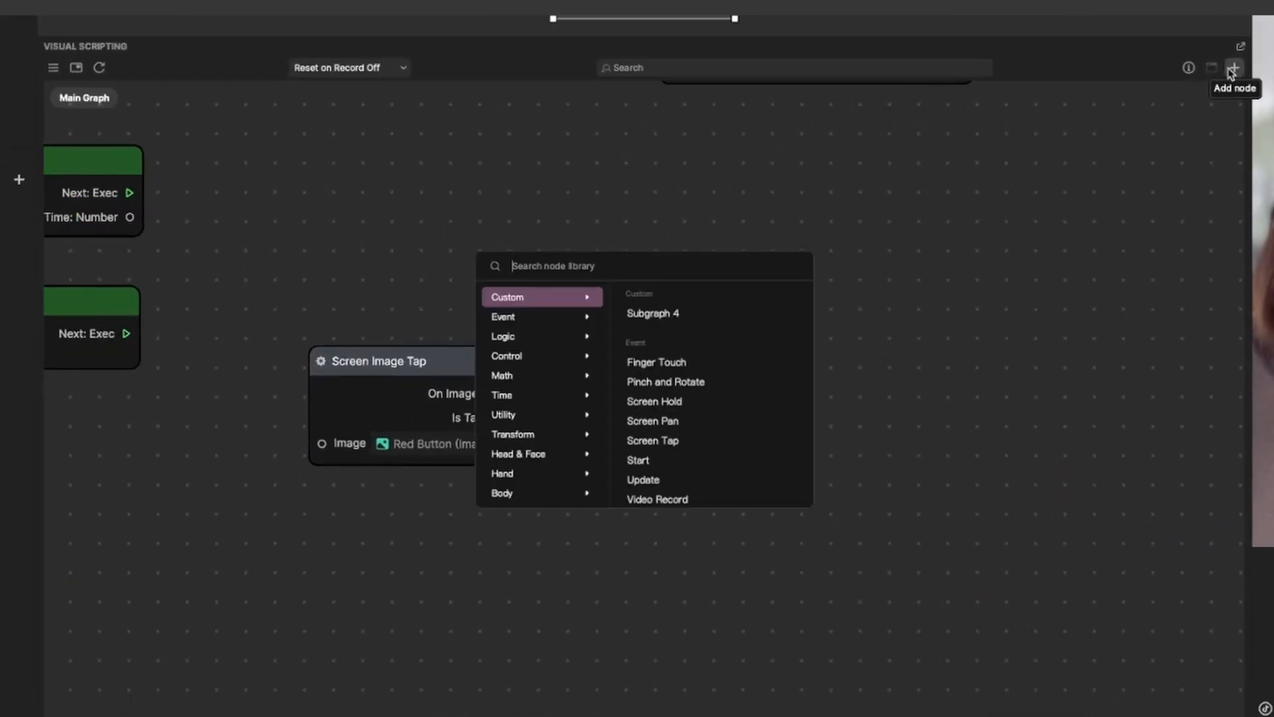
text(set vi)
key(Return)
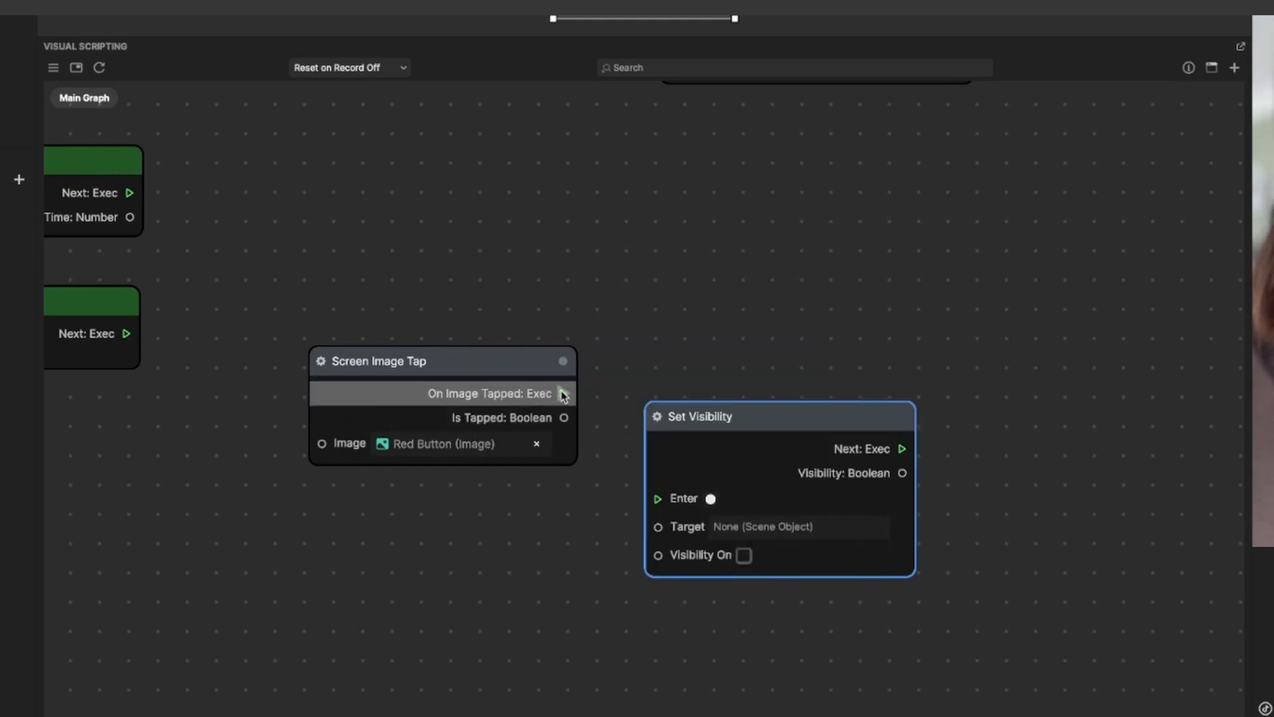
drag(724, 415, 797, 298)
drag(564, 394, 730, 383)
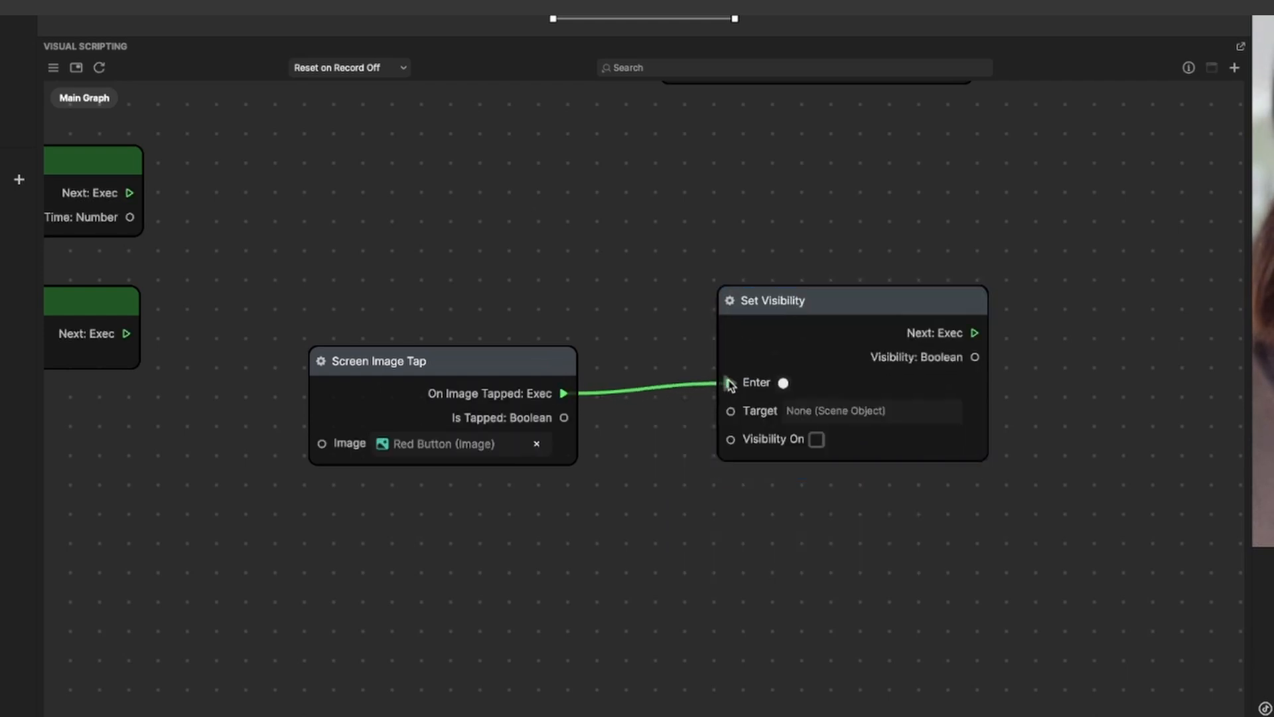
Target the Red Indicator in the Set Visibility node and turn Visibility On on
click(839, 411)
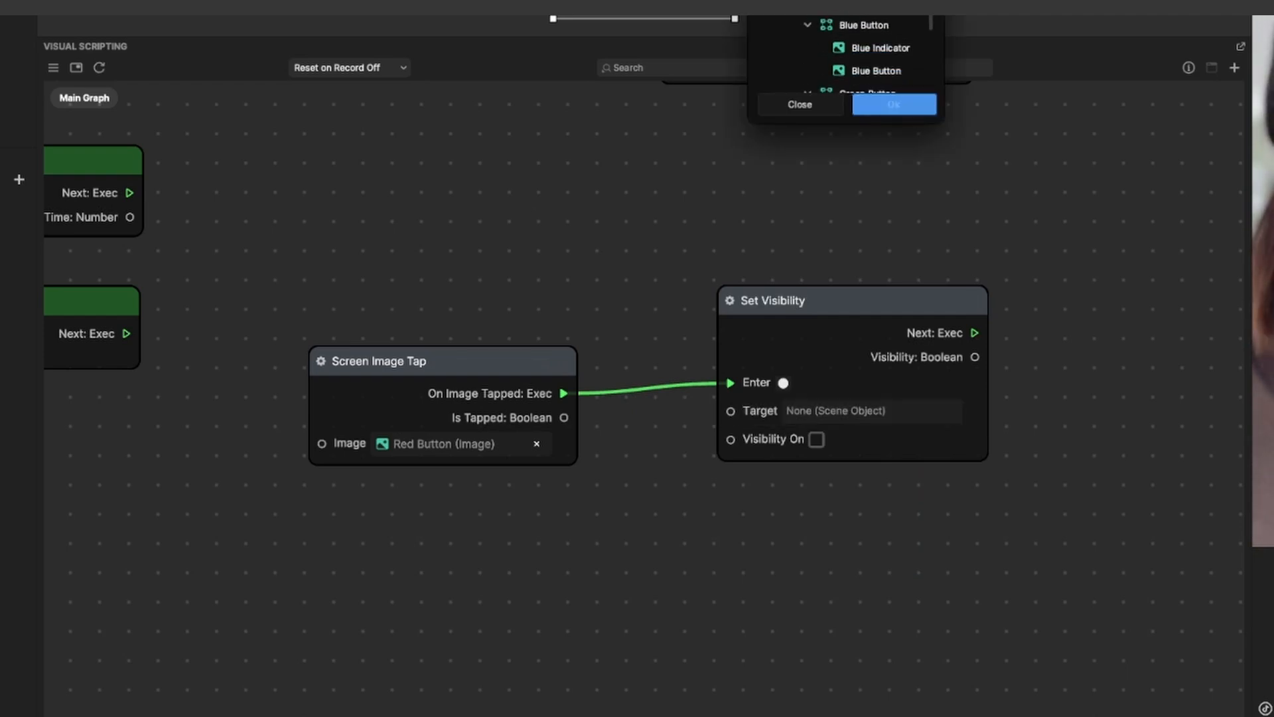
click(888, 105)
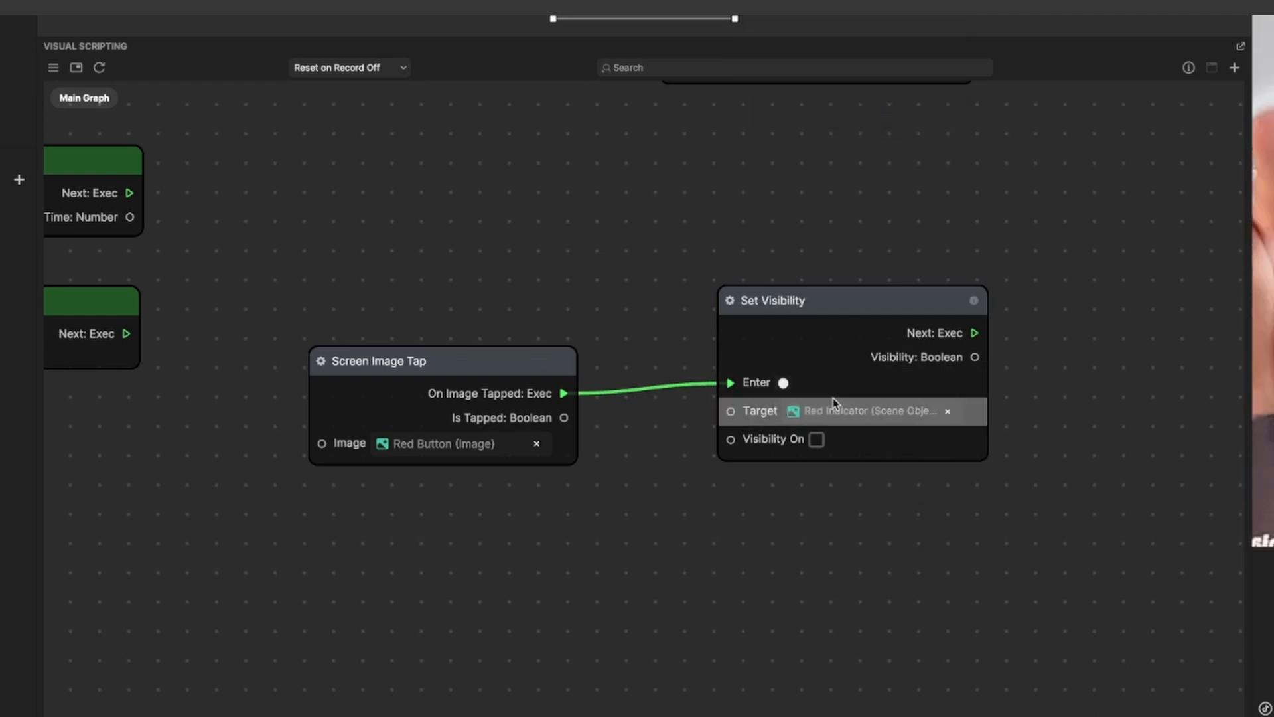
click(816, 440)
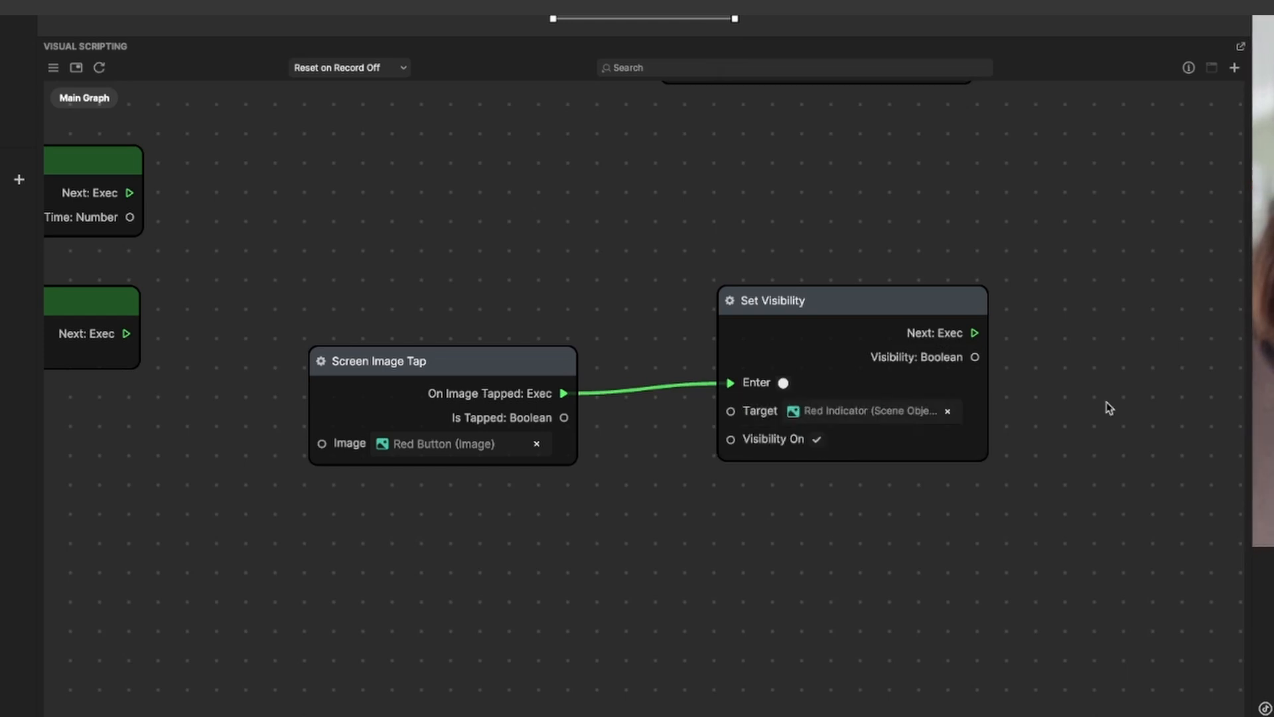
Duplicate the Red Indicator's Set Visibility node, place the copy after it, and connect the original's Next output to the copy's Enter input
scroll(1103, 406, down, 2)
click(878, 309)
key(super+c)
key(super+v)
middle_drag(809, 543, 564, 548)
drag(723, 318, 980, 308)
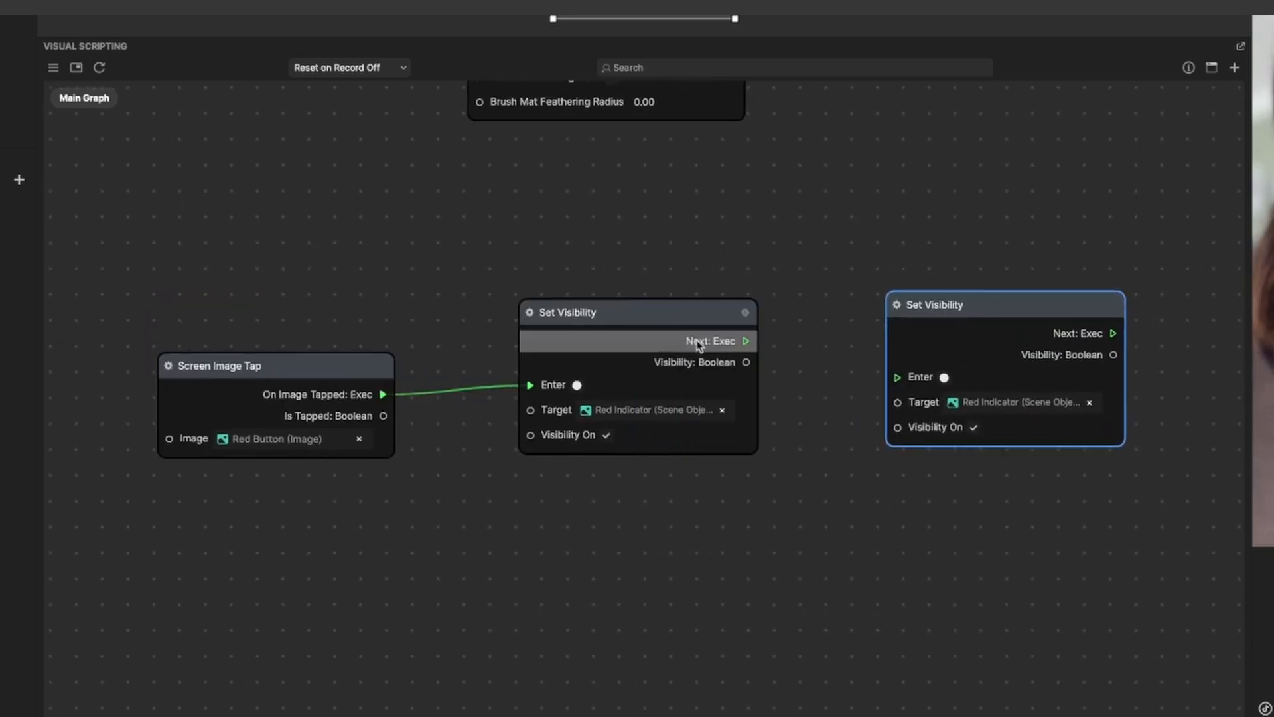
drag(753, 343, 897, 377)
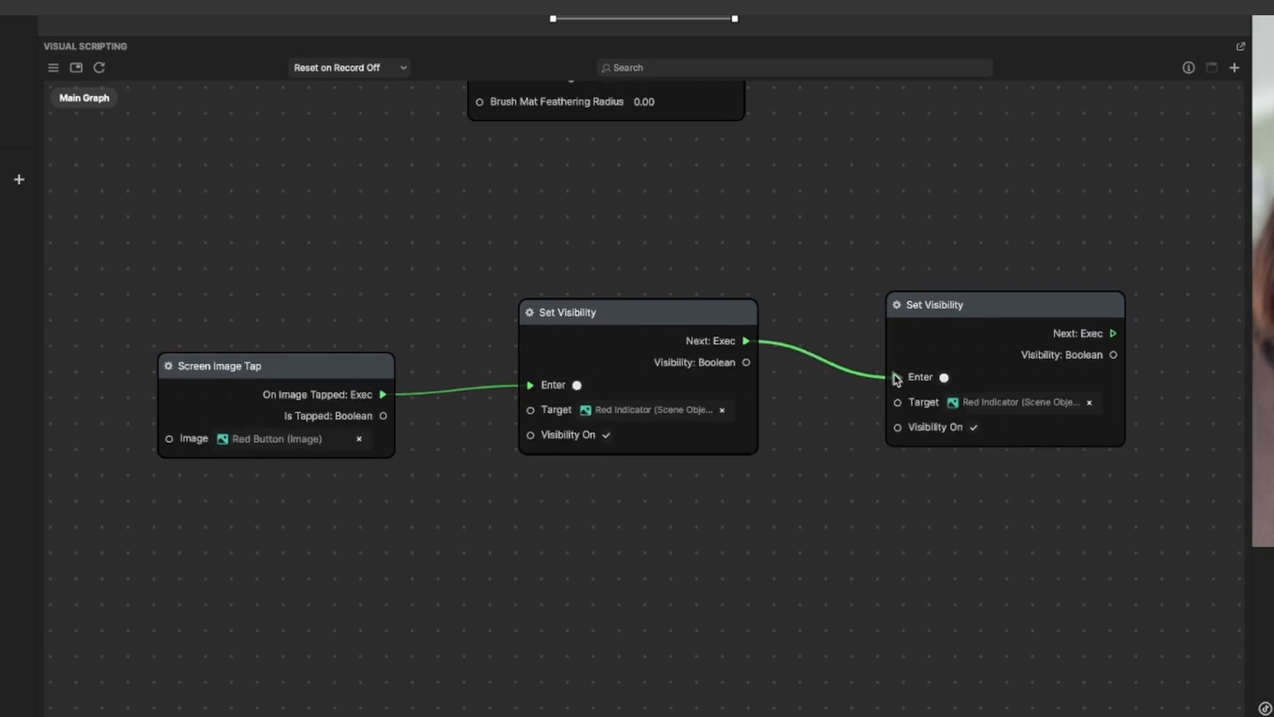
Target the Blue Indicator in the second Set Visibility node and turn its Visibility On off
click(988, 406)
scroll(856, 60, down, 4)
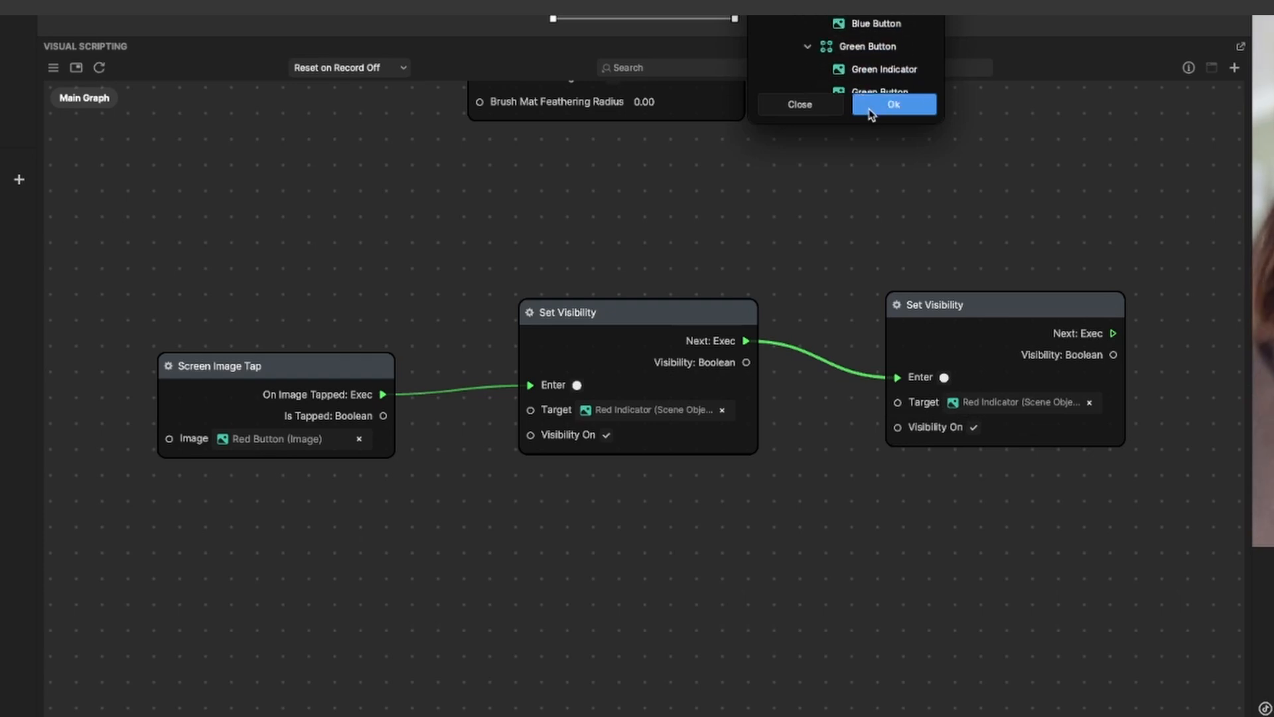
click(871, 106)
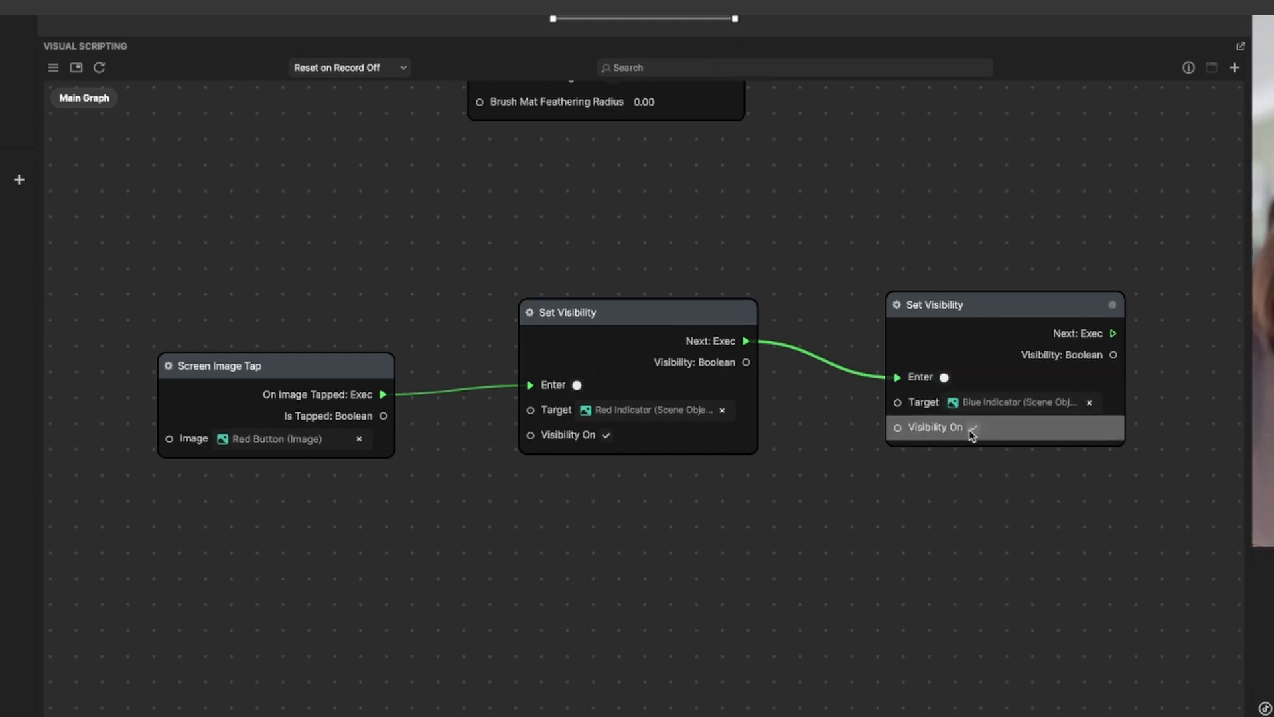
Duplicate the Blue Indicator's Set Visibility node, place the copy at the end of the chain, and connect Next to its Enter input
middle_drag(1039, 487, 861, 486)
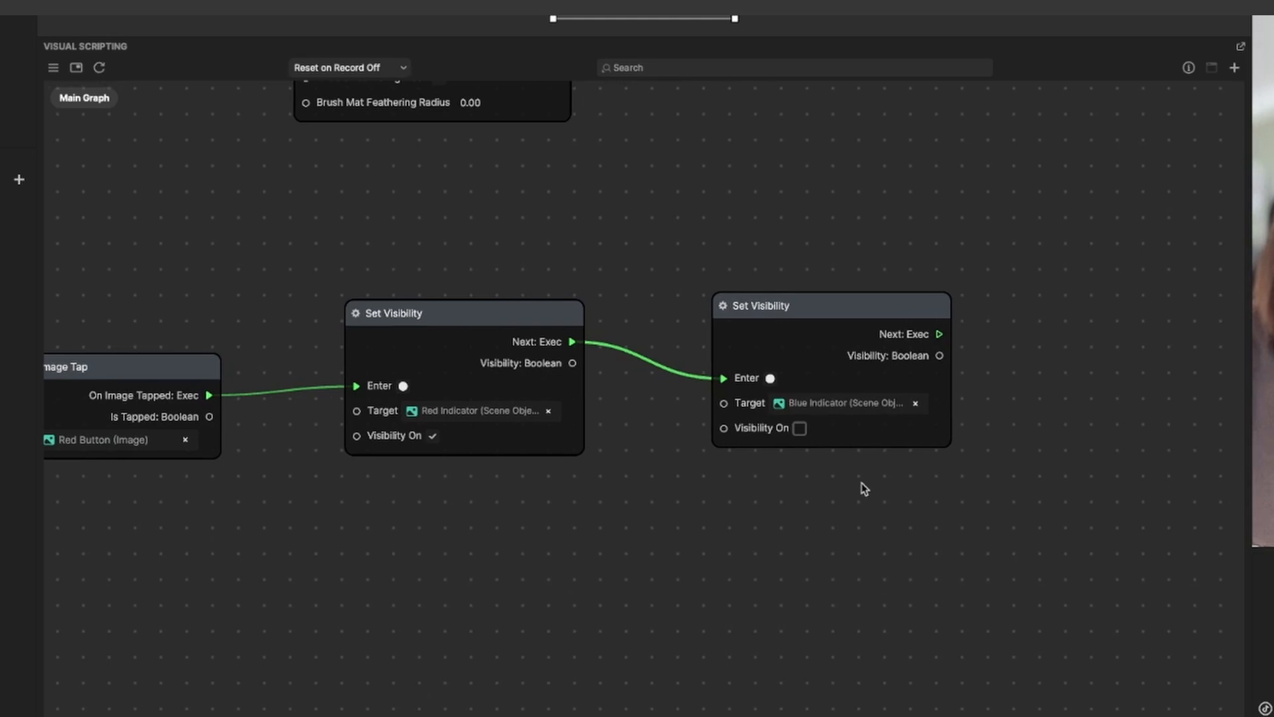
click(850, 306)
key(ctrl+d)
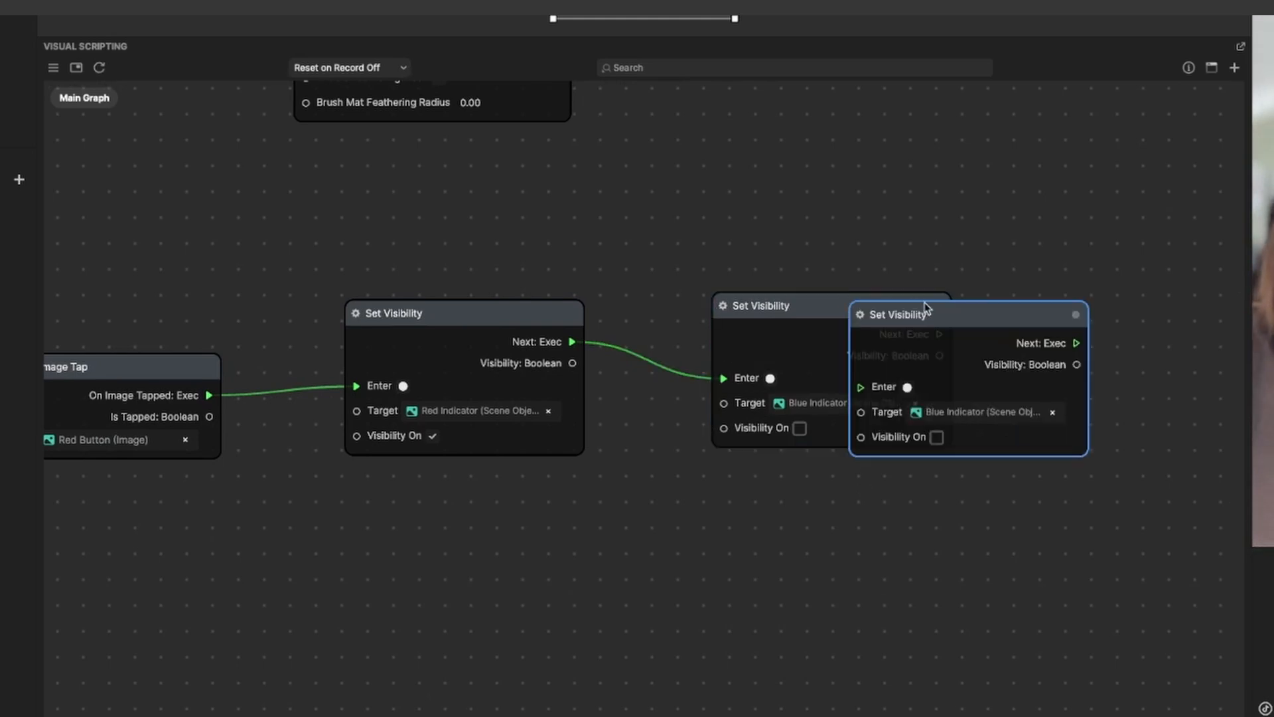
drag(928, 314, 1107, 309)
drag(939, 332, 1046, 381)
Change the target of the third Set Visibility node to the Green Indicator
click(1135, 406)
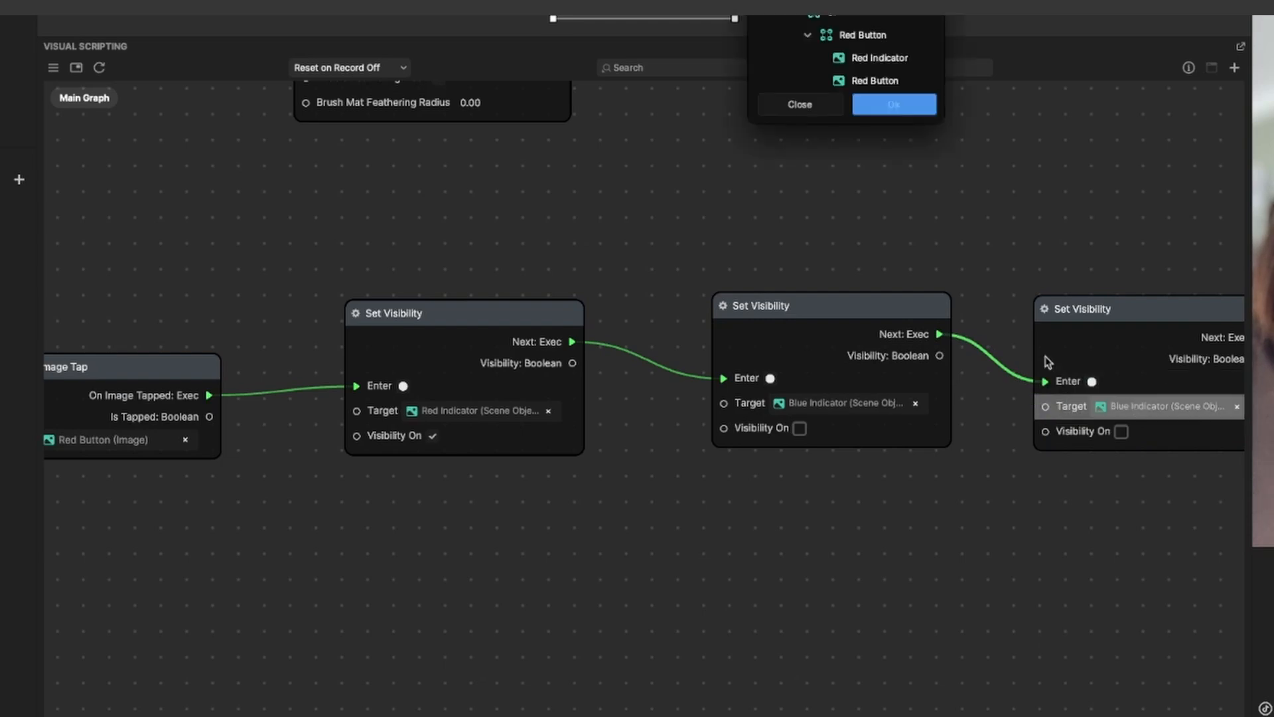
click(874, 18)
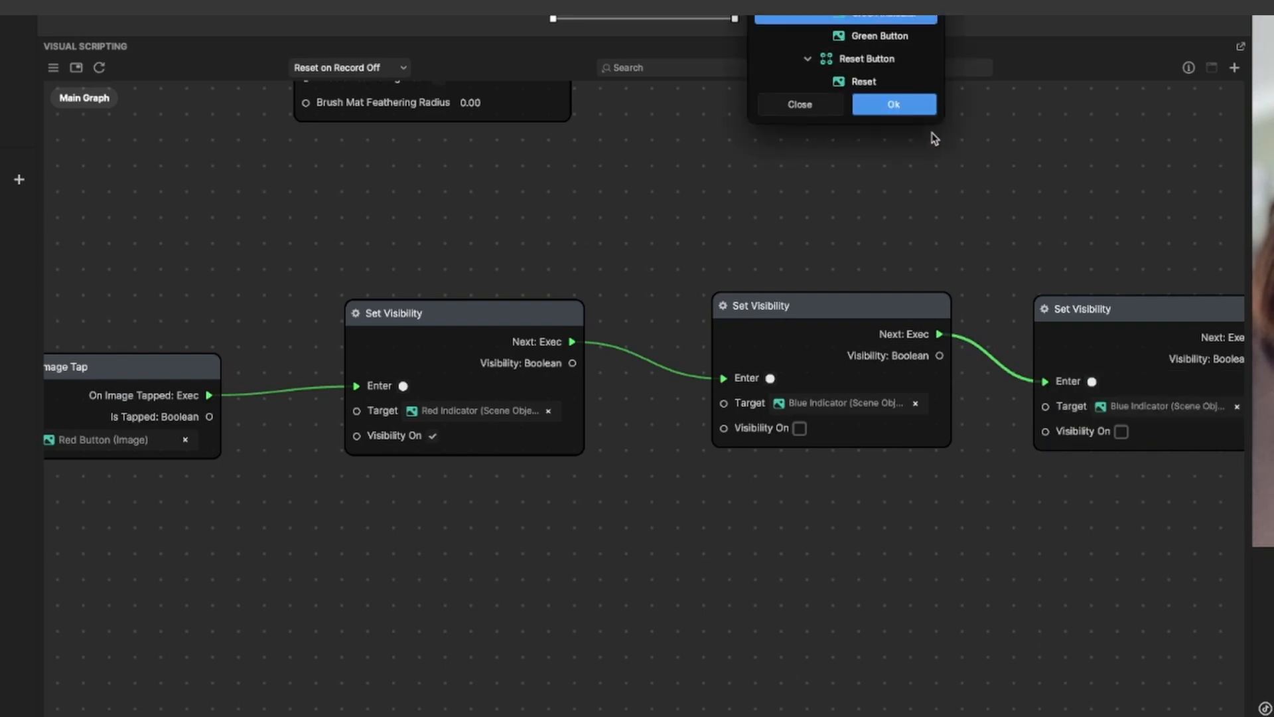
click(915, 105)
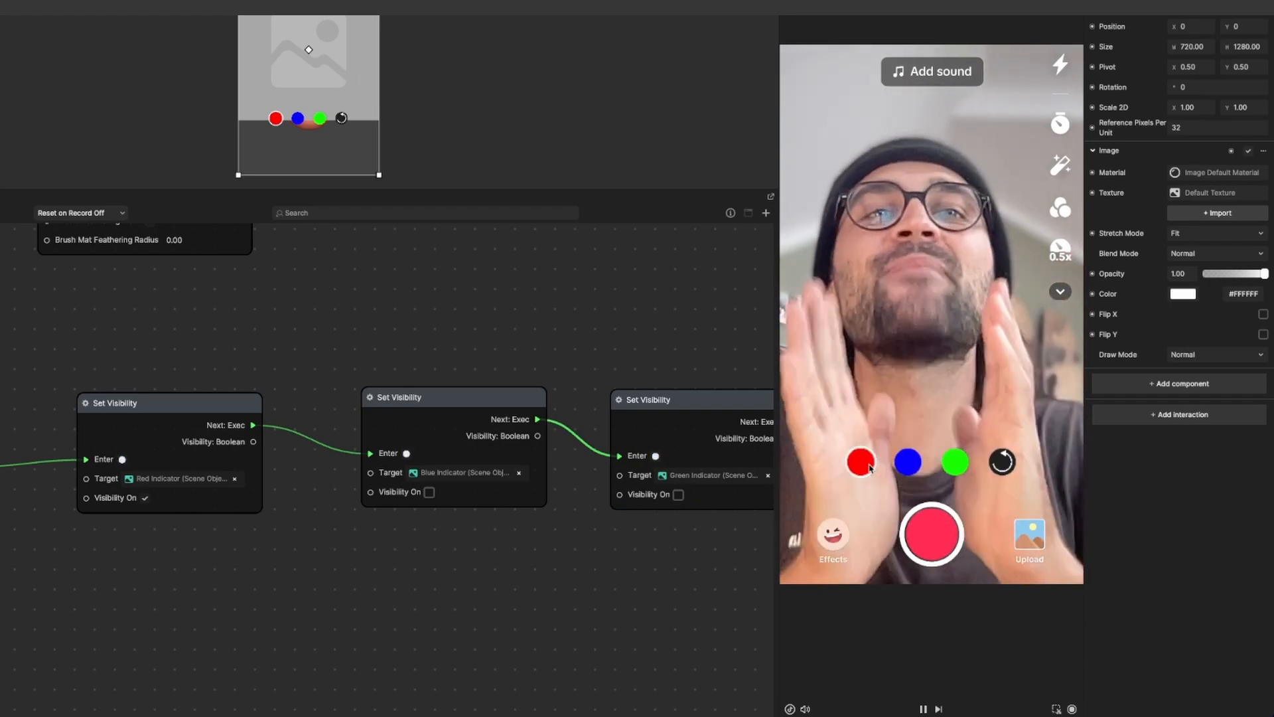
Duplicate the whole Red Button tap chain with its three Set Visibility nodes and place the copy directly below the original
scroll(510, 325, down, 2)
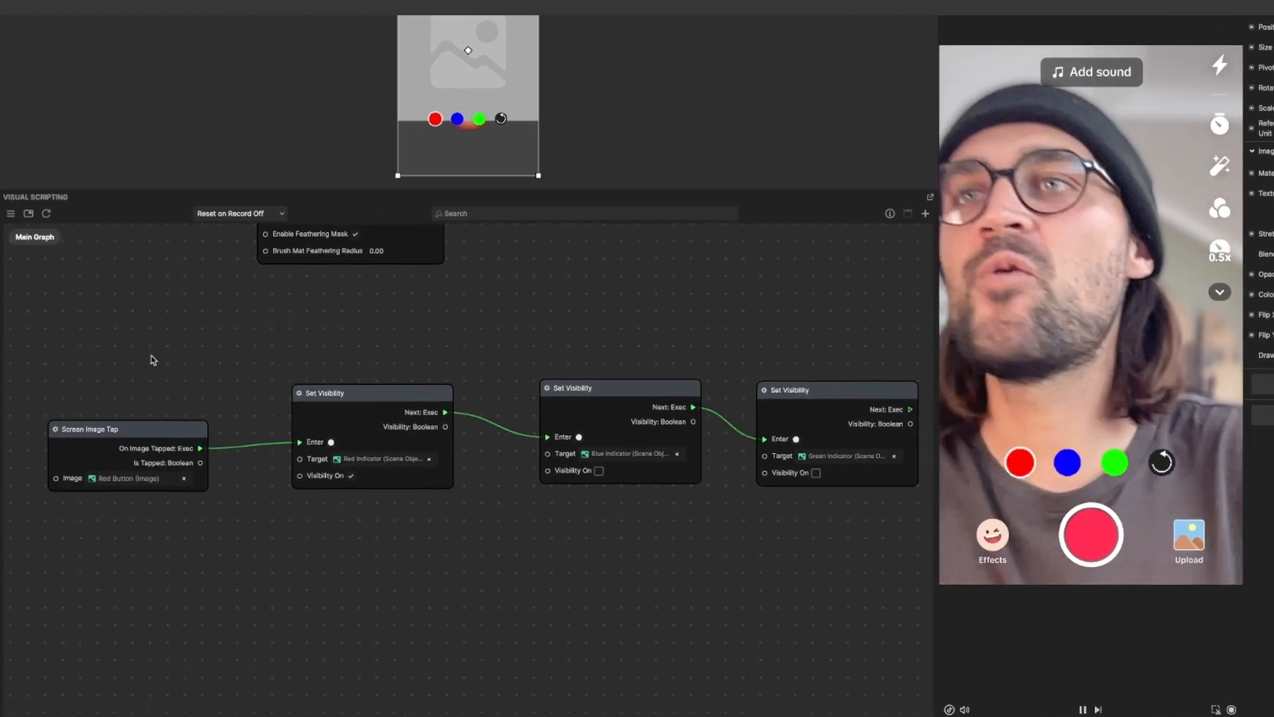
drag(74, 328, 903, 514)
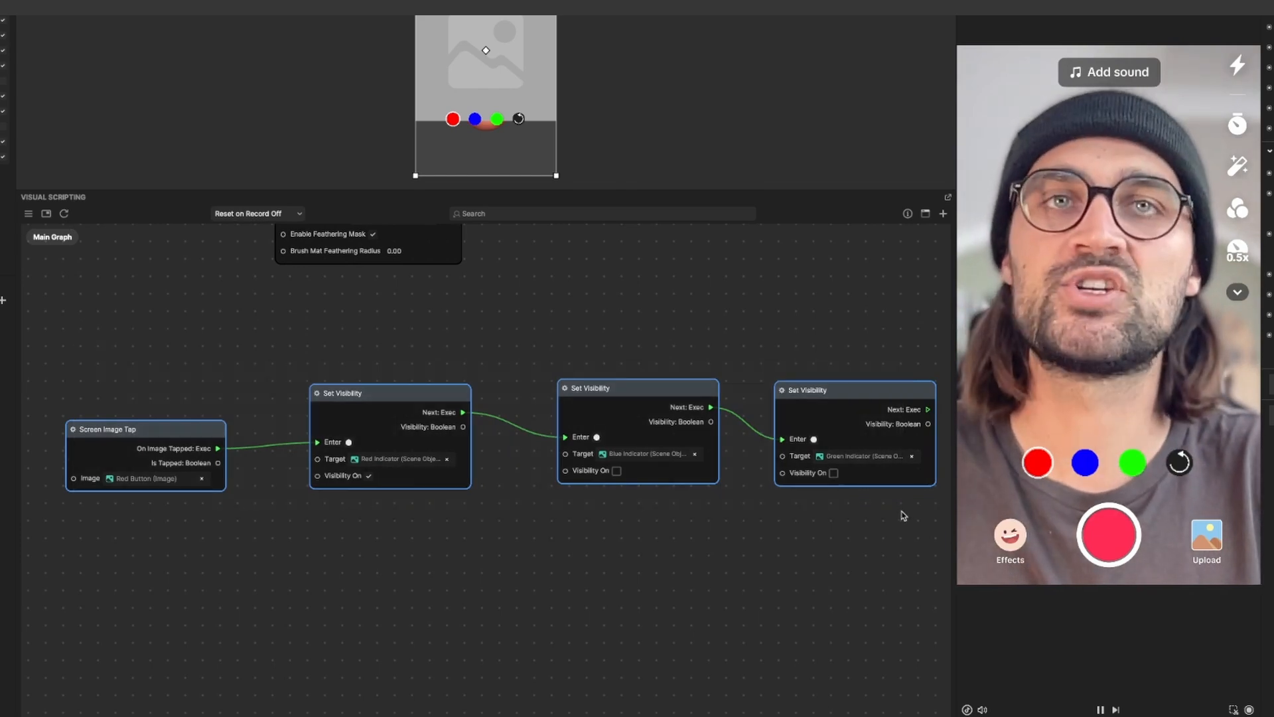
key(ctrl+v)
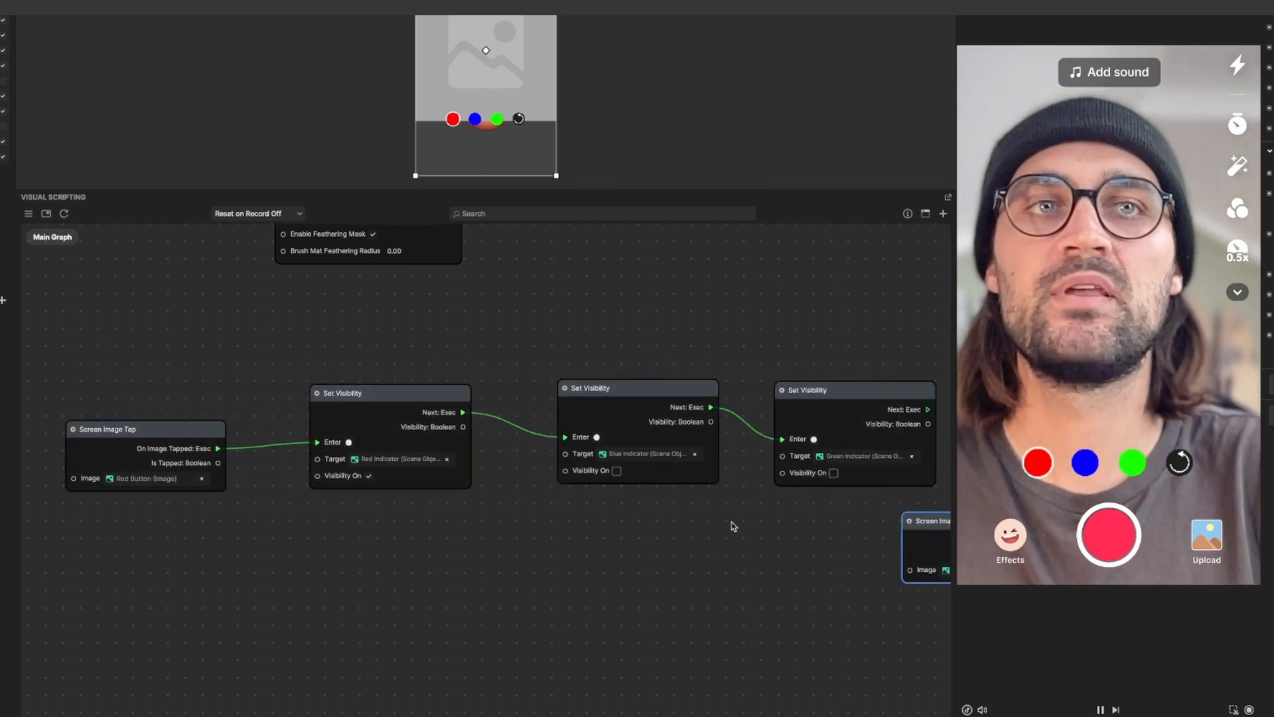
scroll(731, 521, down, 3)
drag(873, 522, 243, 557)
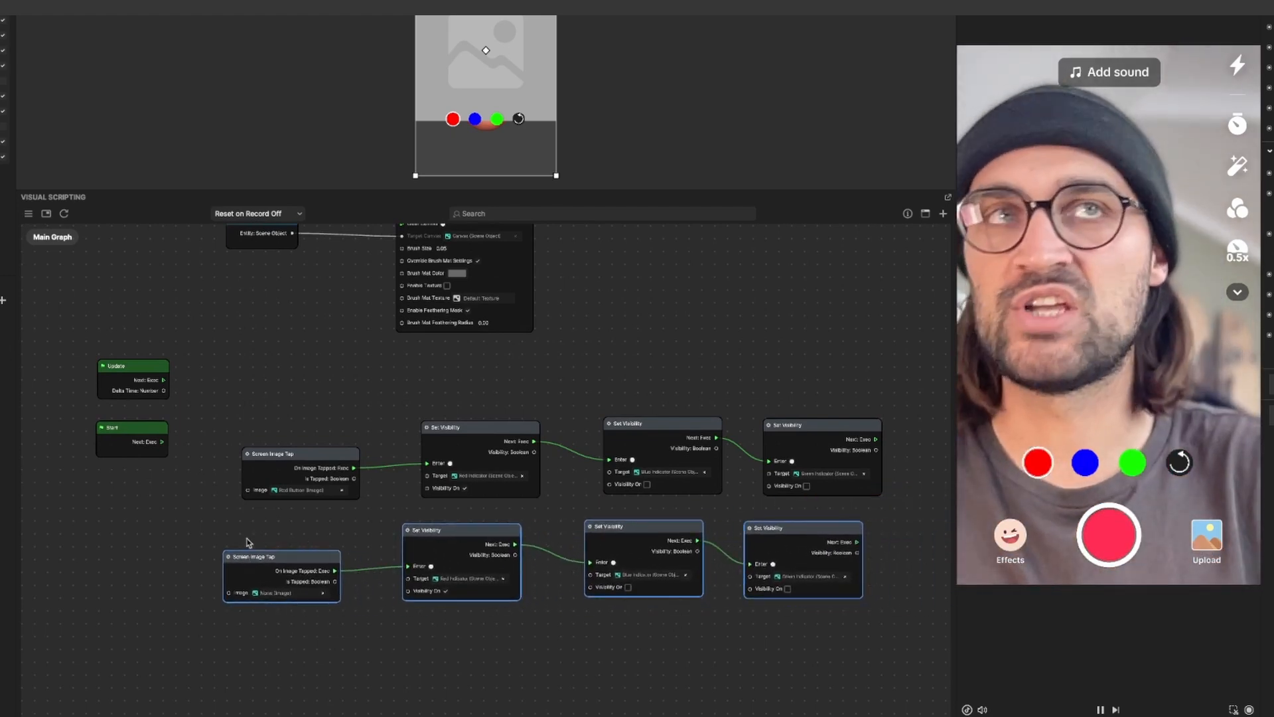
Set the Image of the copied Screen Image Tap node to Blue Button
scroll(246, 543, up, 5)
click(300, 537)
middle_drag(324, 530, 310, 447)
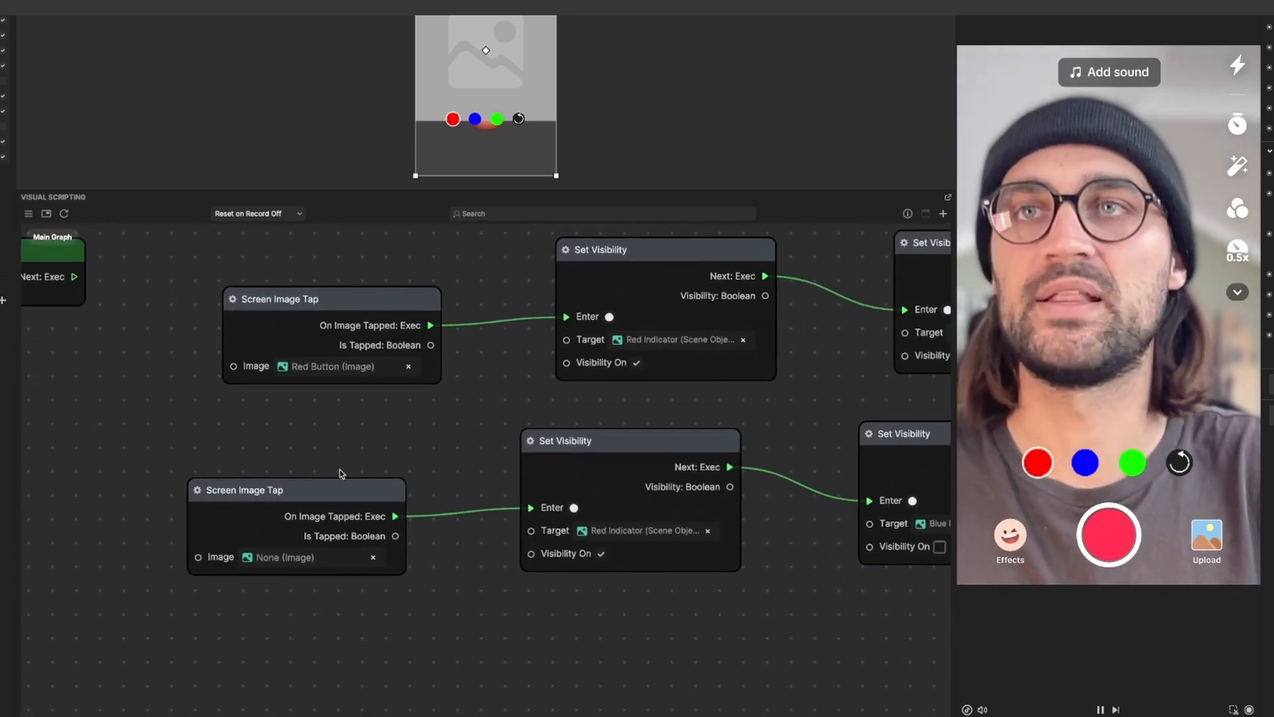
click(311, 562)
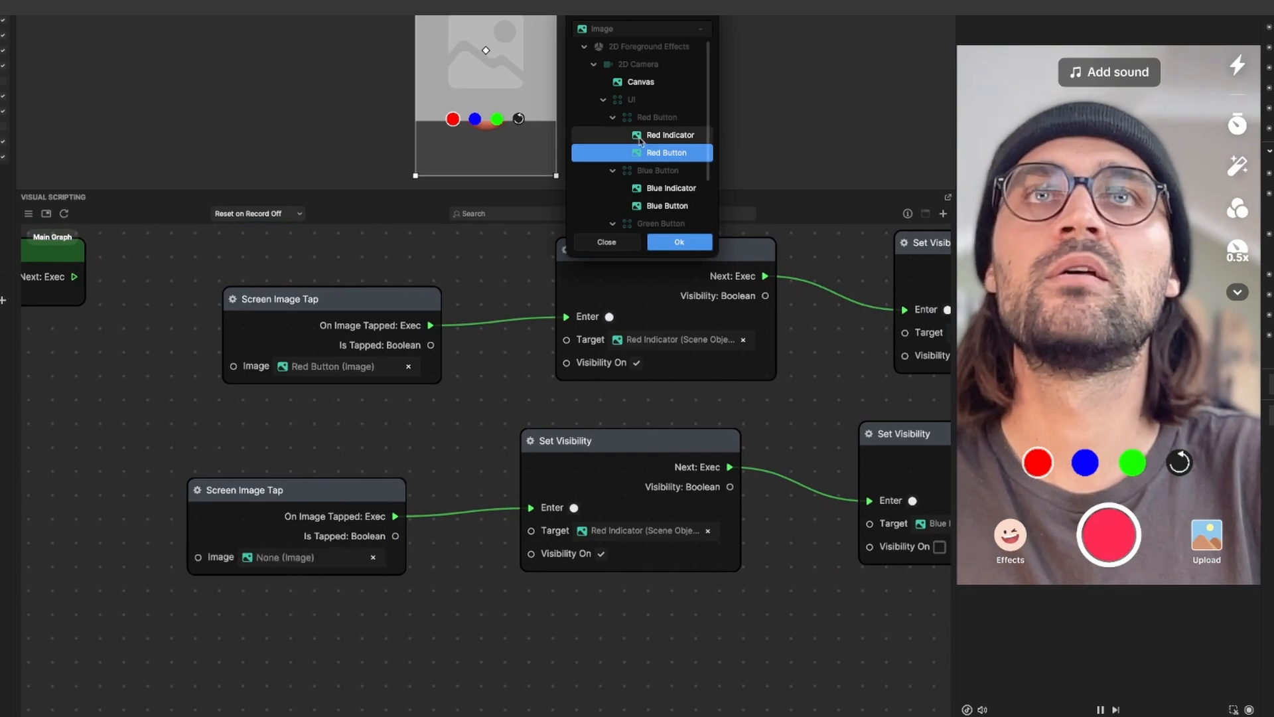
scroll(650, 191, down, 1)
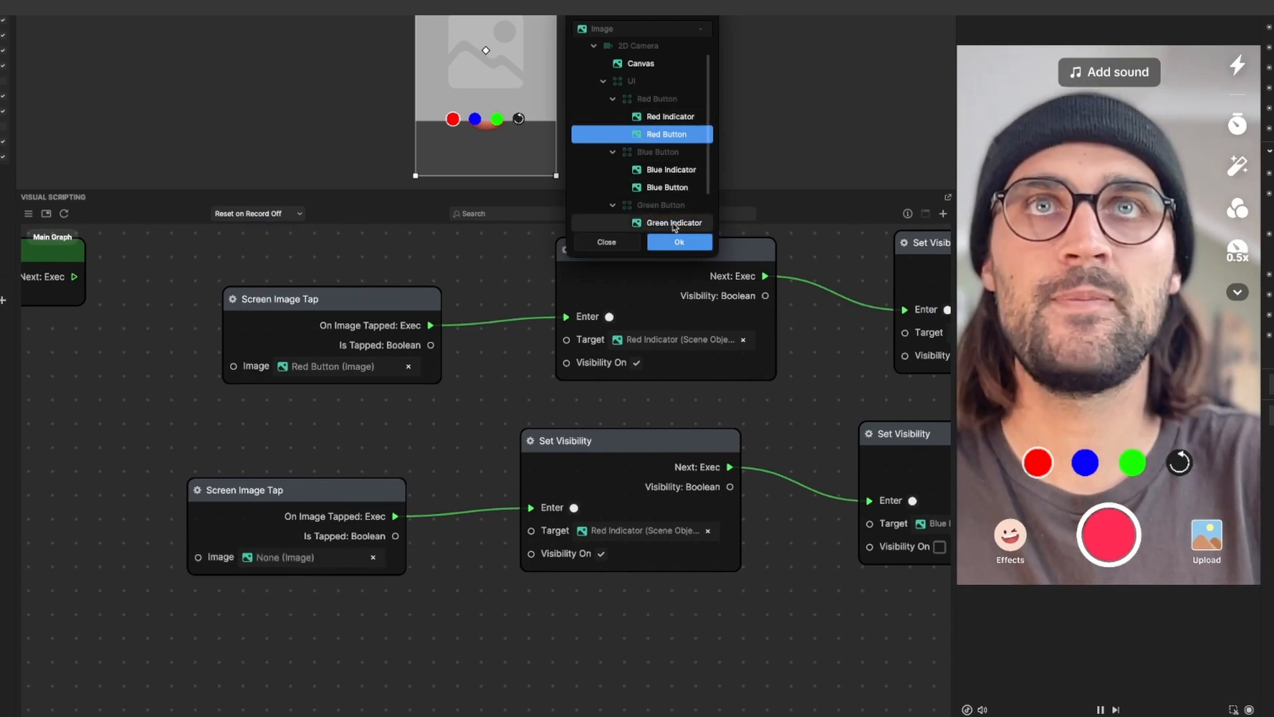
click(657, 188)
click(678, 243)
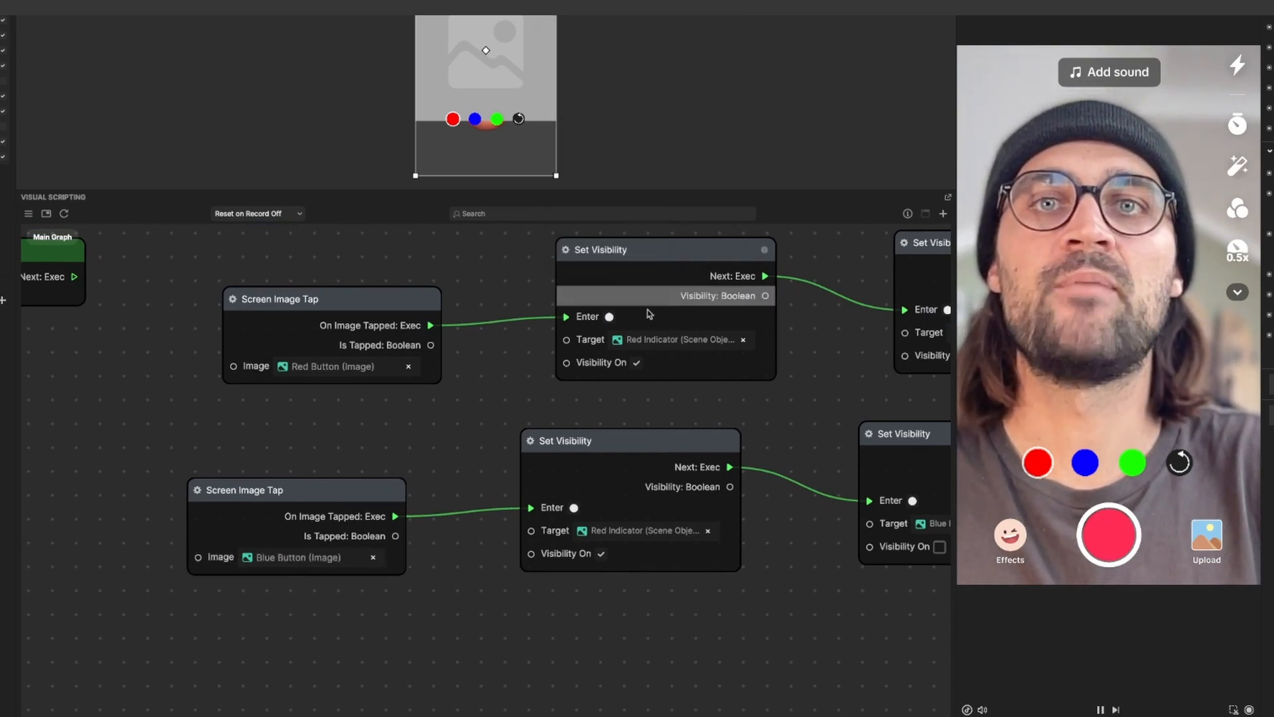
In the Blue Button chain, turn Visibility On off for the Red Indicator and on for the Blue Indicator
click(601, 554)
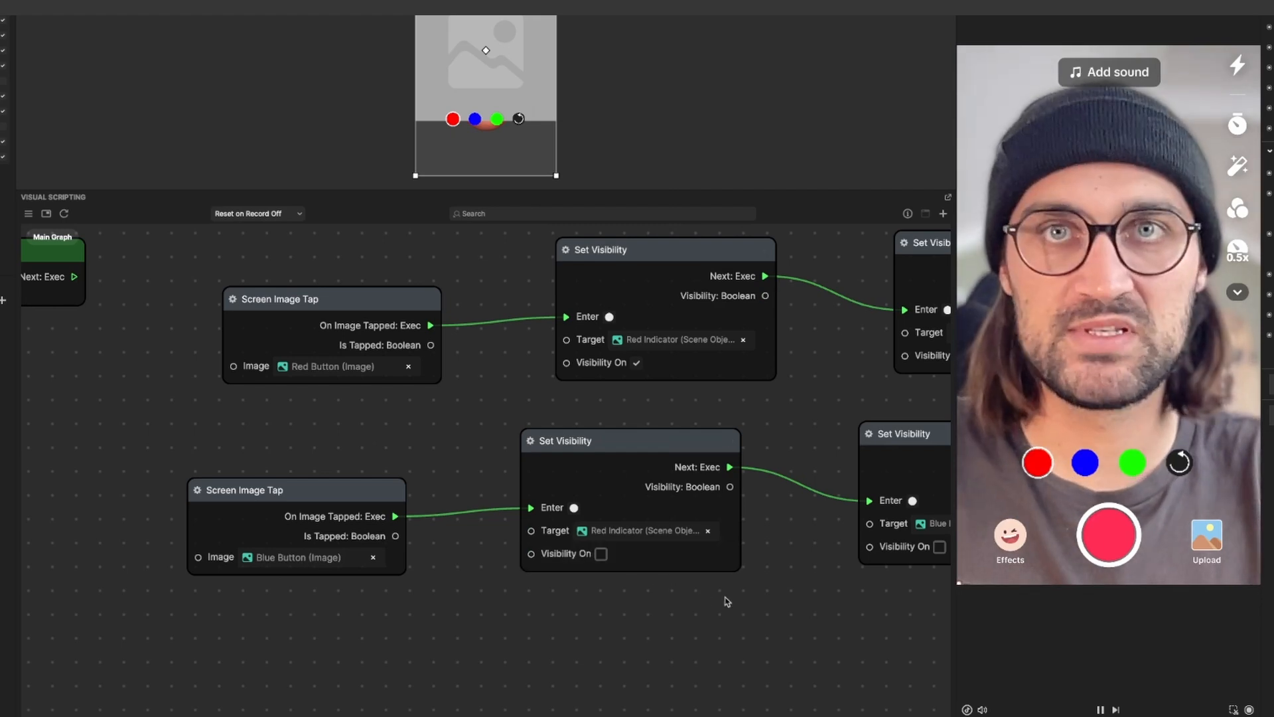
middle_drag(772, 620, 422, 596)
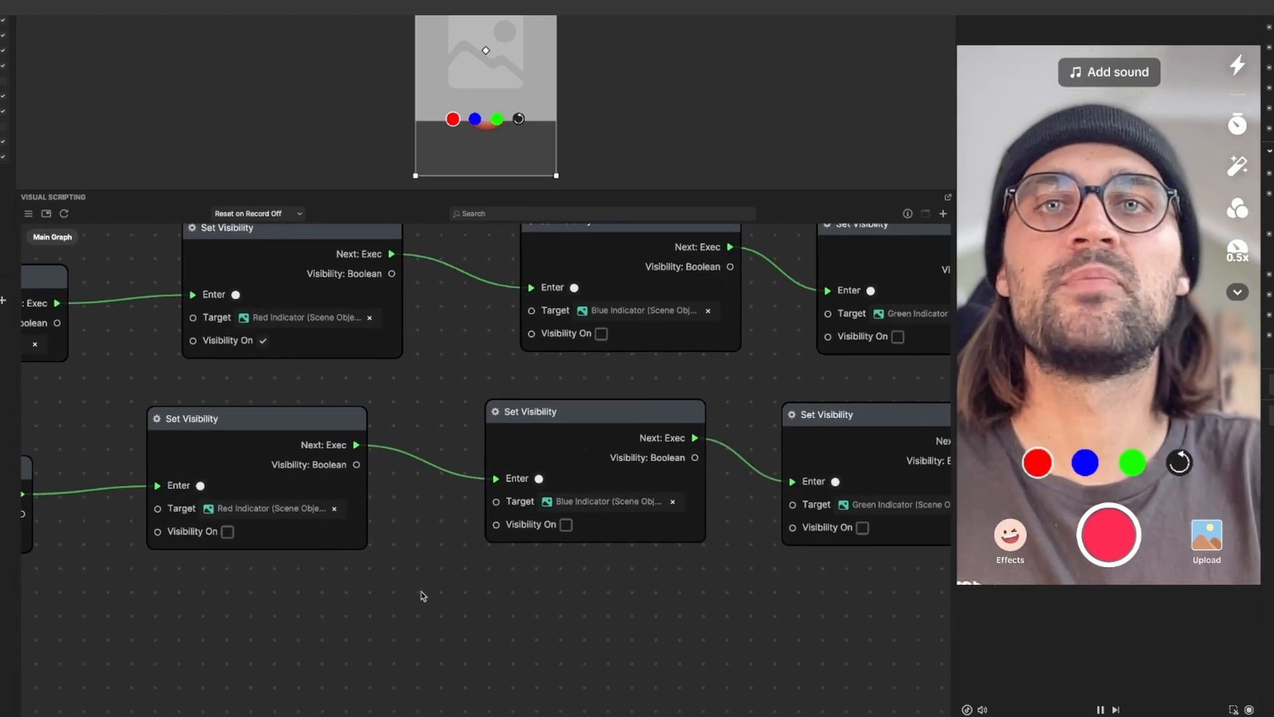
click(566, 525)
middle_drag(714, 600, 586, 606)
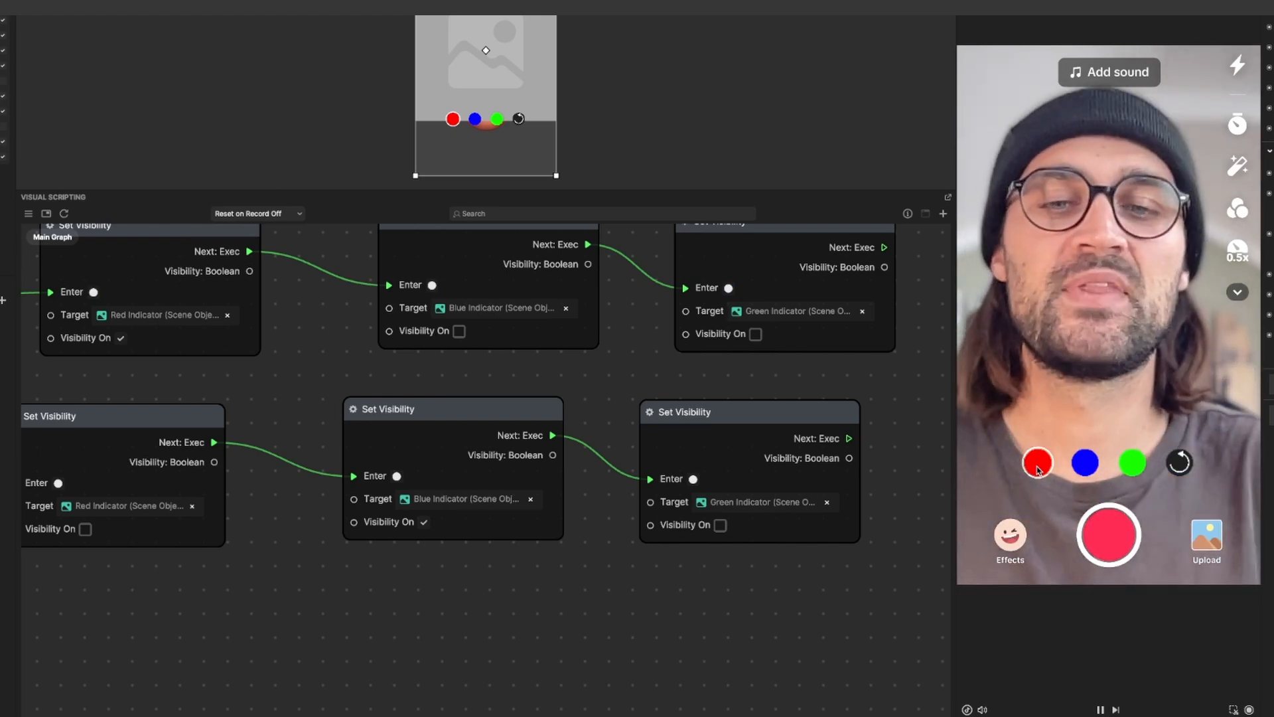
Duplicate the whole Blue Button tap chain and place the copy directly below it as a third row
scroll(549, 555, down, 3)
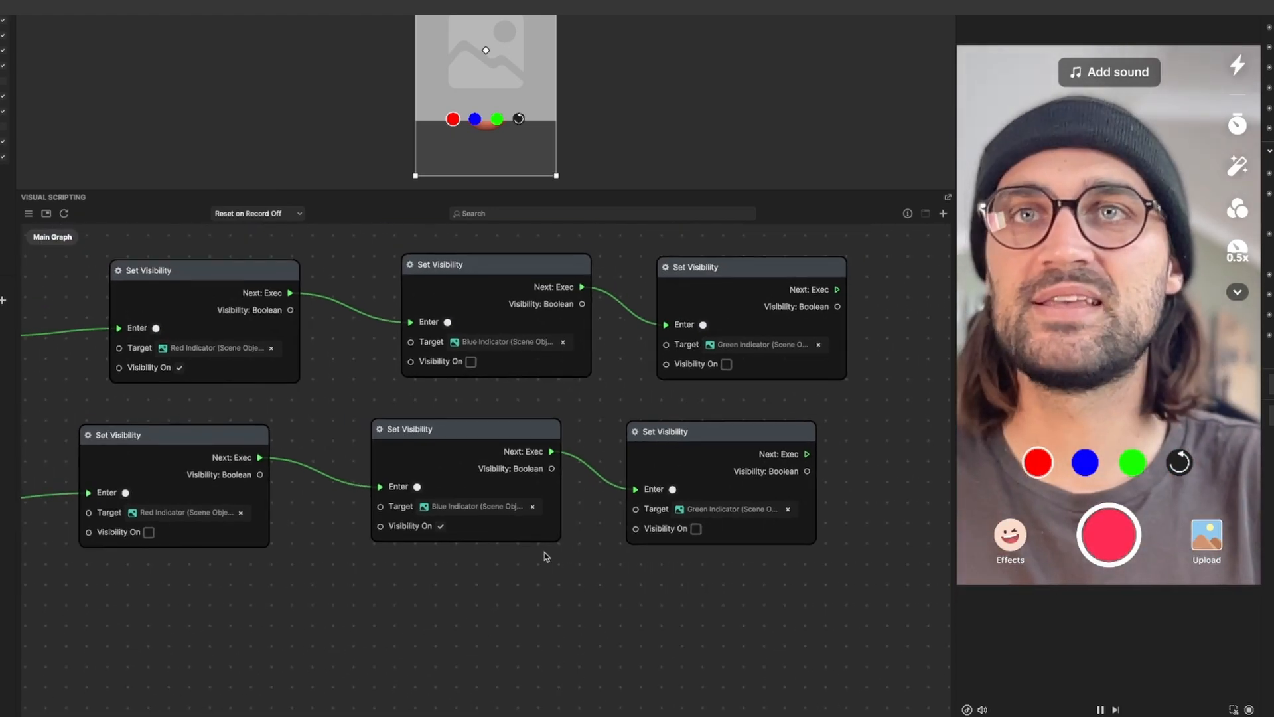
scroll(545, 556, down, 2)
drag(464, 603, 551, 562)
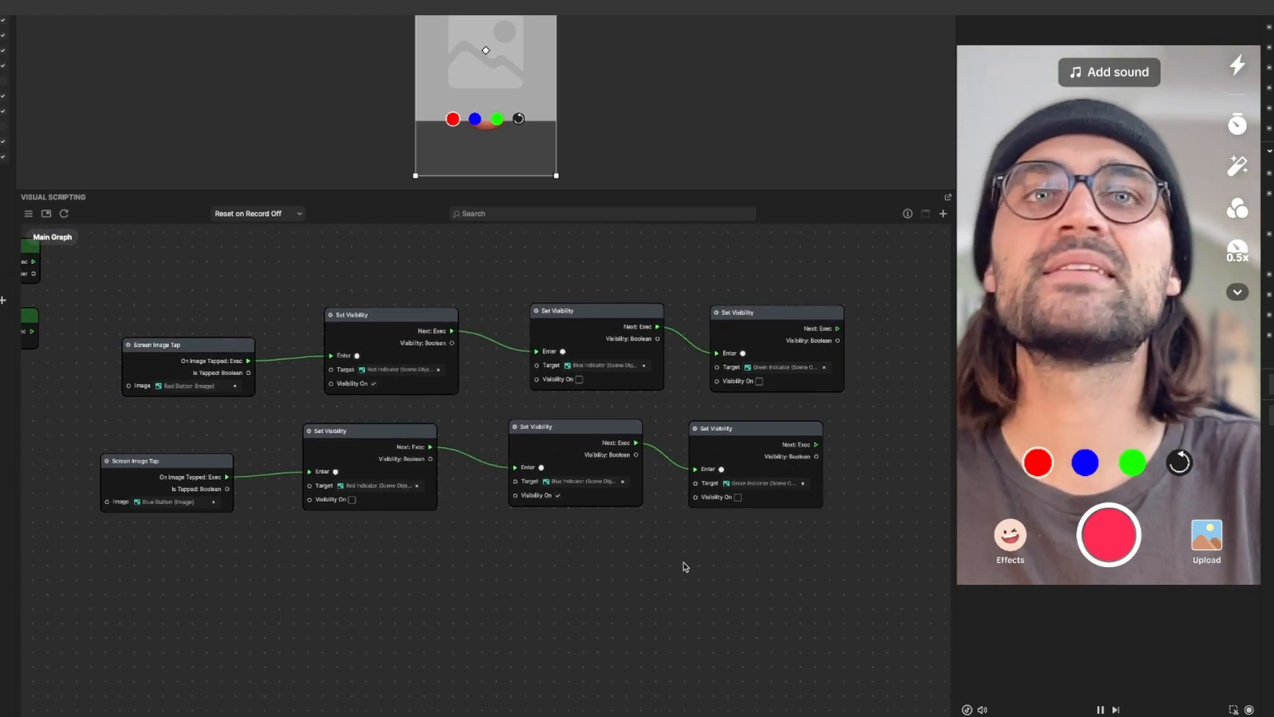
drag(829, 564, 152, 449)
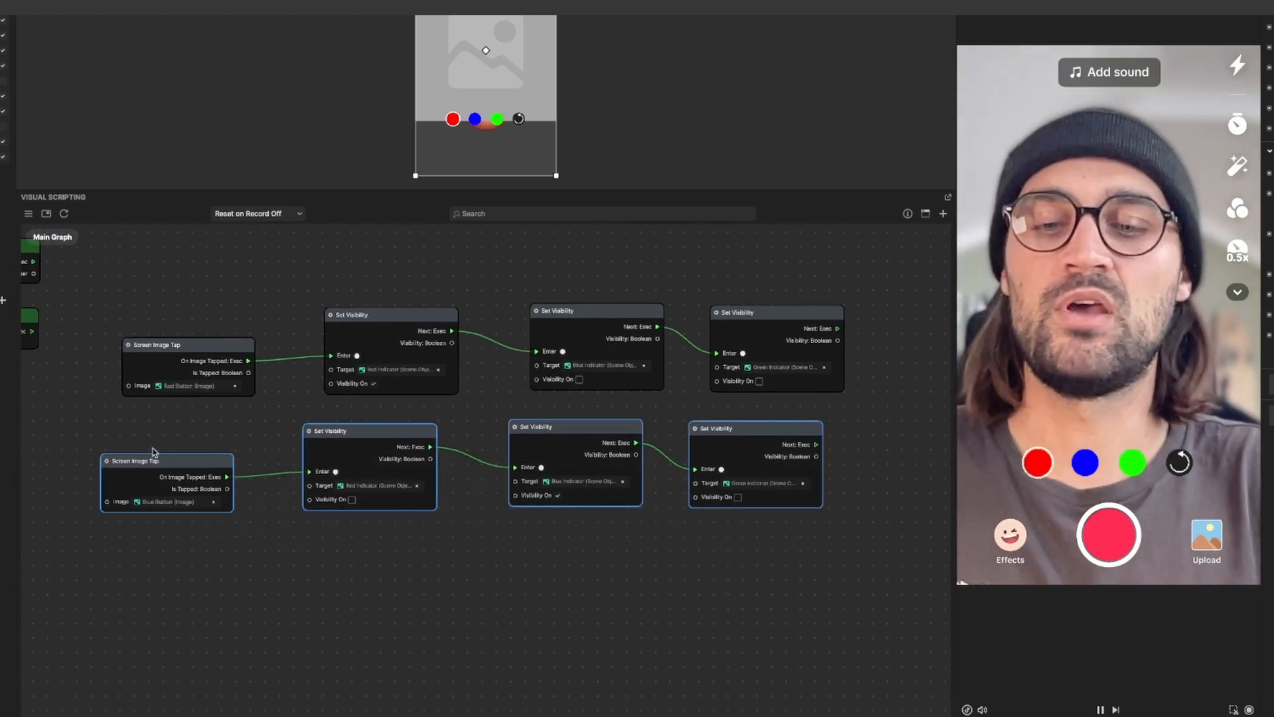
key(super+v)
drag(395, 445, 524, 536)
Set the Image of the third row's Screen Image Tap node to Green Button
scroll(242, 602, up, 3)
scroll(242, 602, up, 1)
middle_drag(226, 638, 310, 592)
click(202, 596)
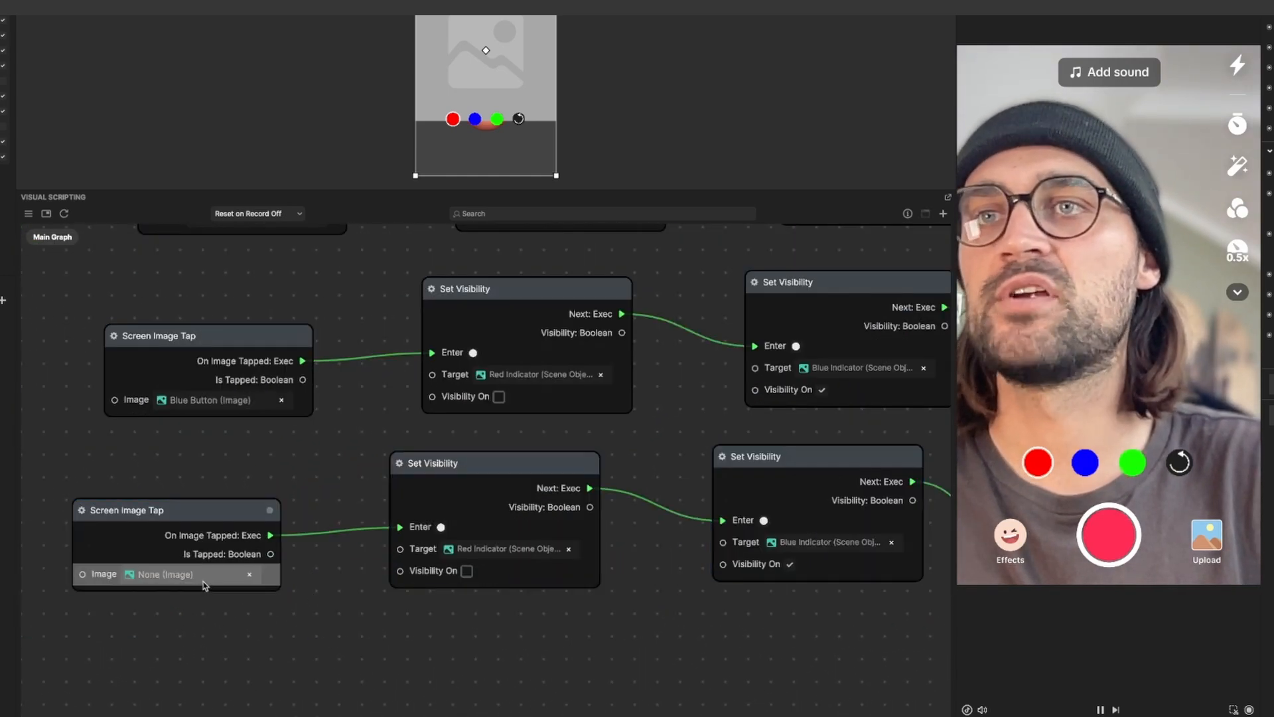
scroll(666, 199, down, 2)
click(665, 192)
click(679, 243)
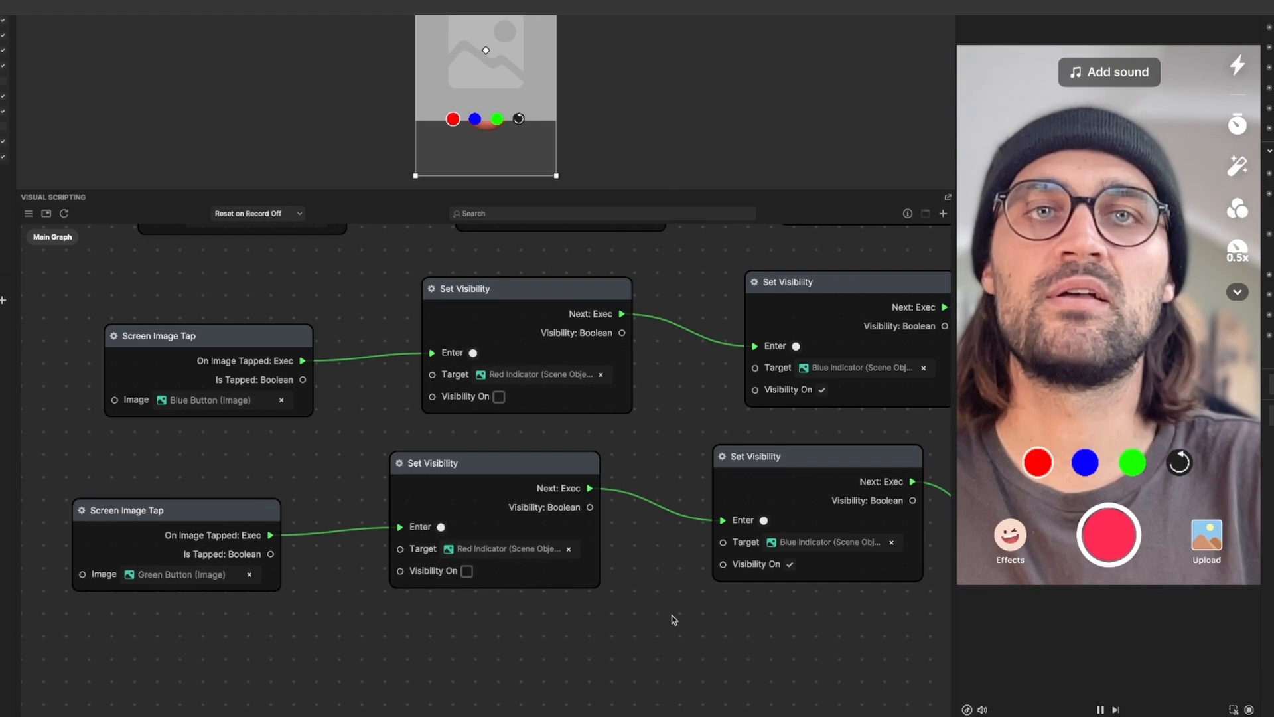
In the Green Button chain, turn Visibility On off for the Blue Indicator and on for the Green Indicator
middle_drag(677, 618, 424, 604)
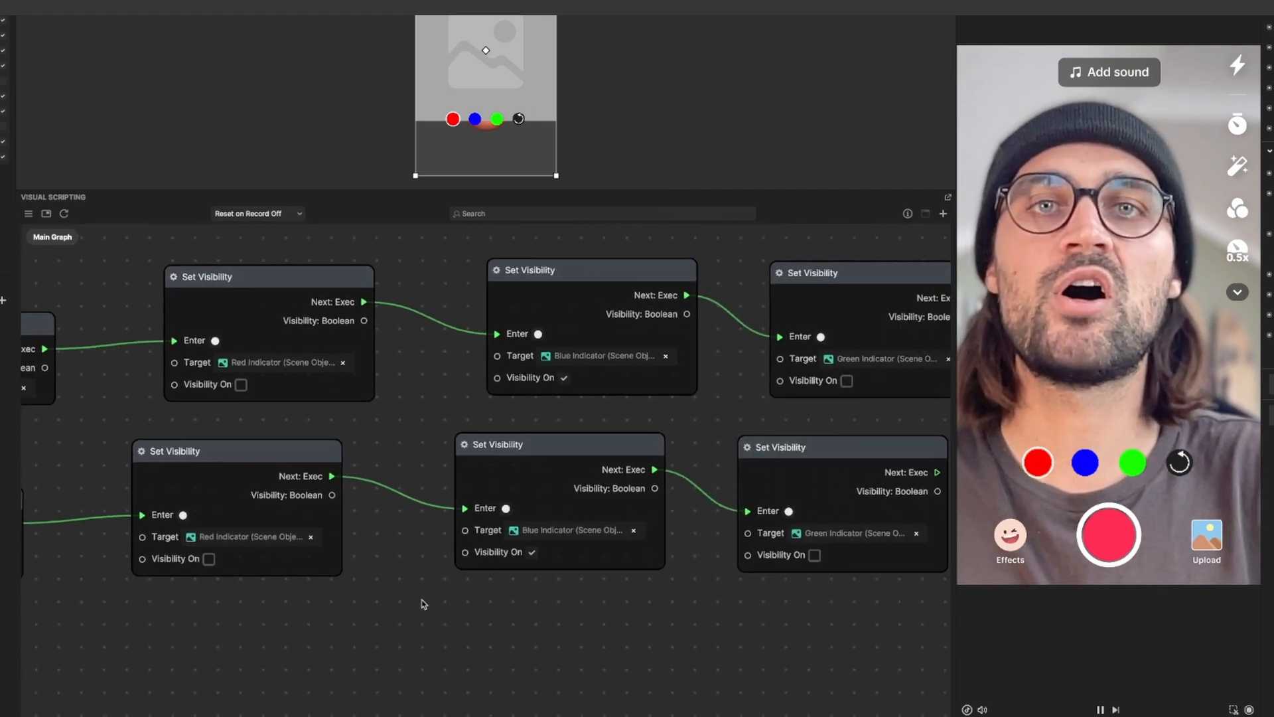
click(532, 553)
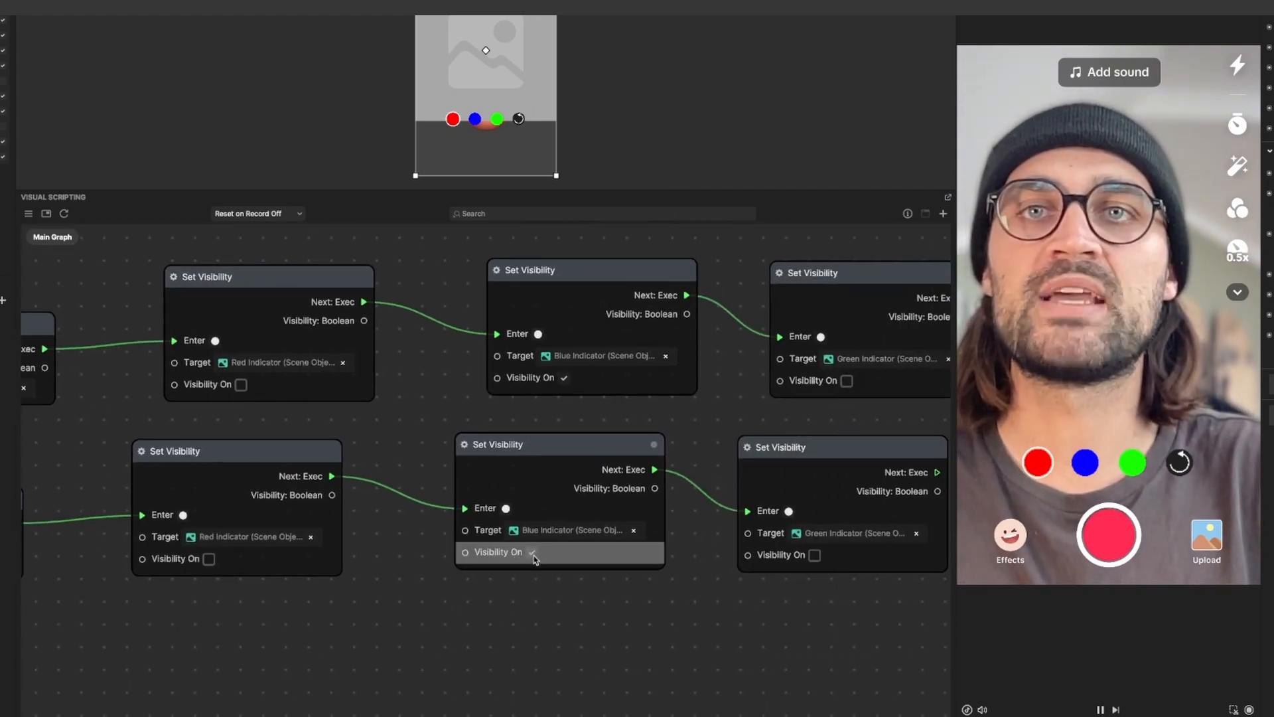
middle_drag(746, 620, 568, 617)
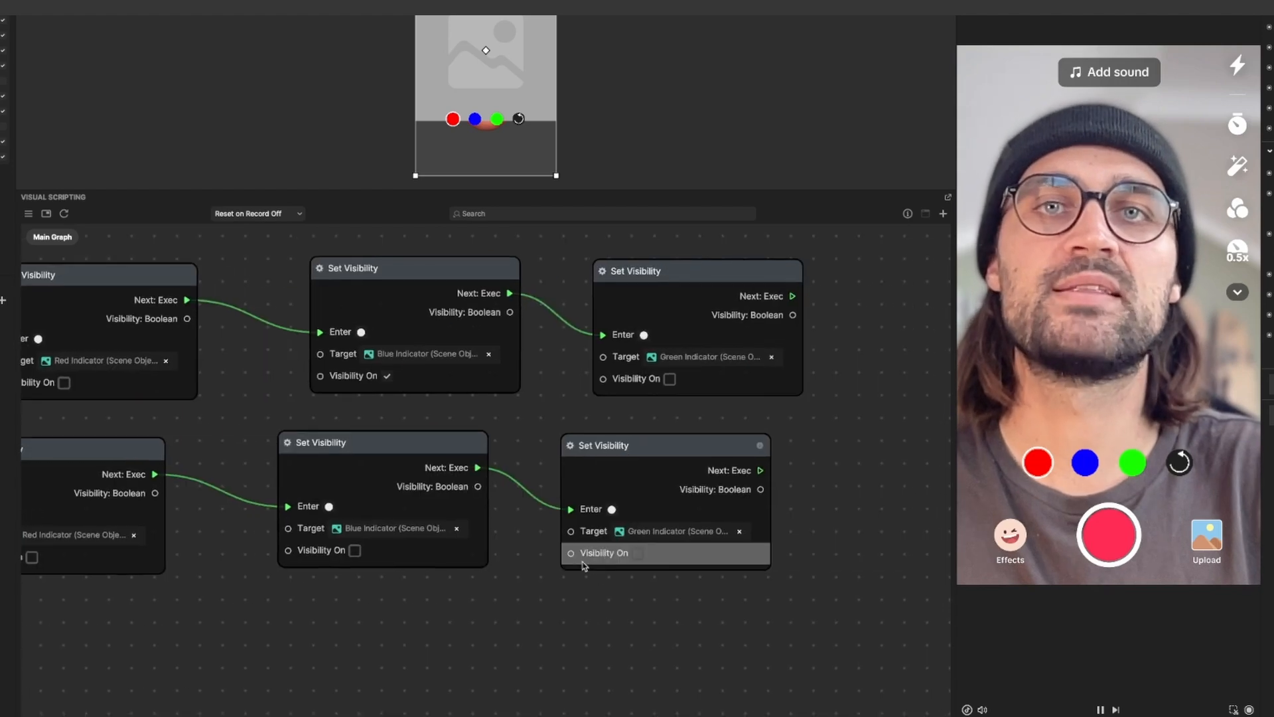
click(637, 554)
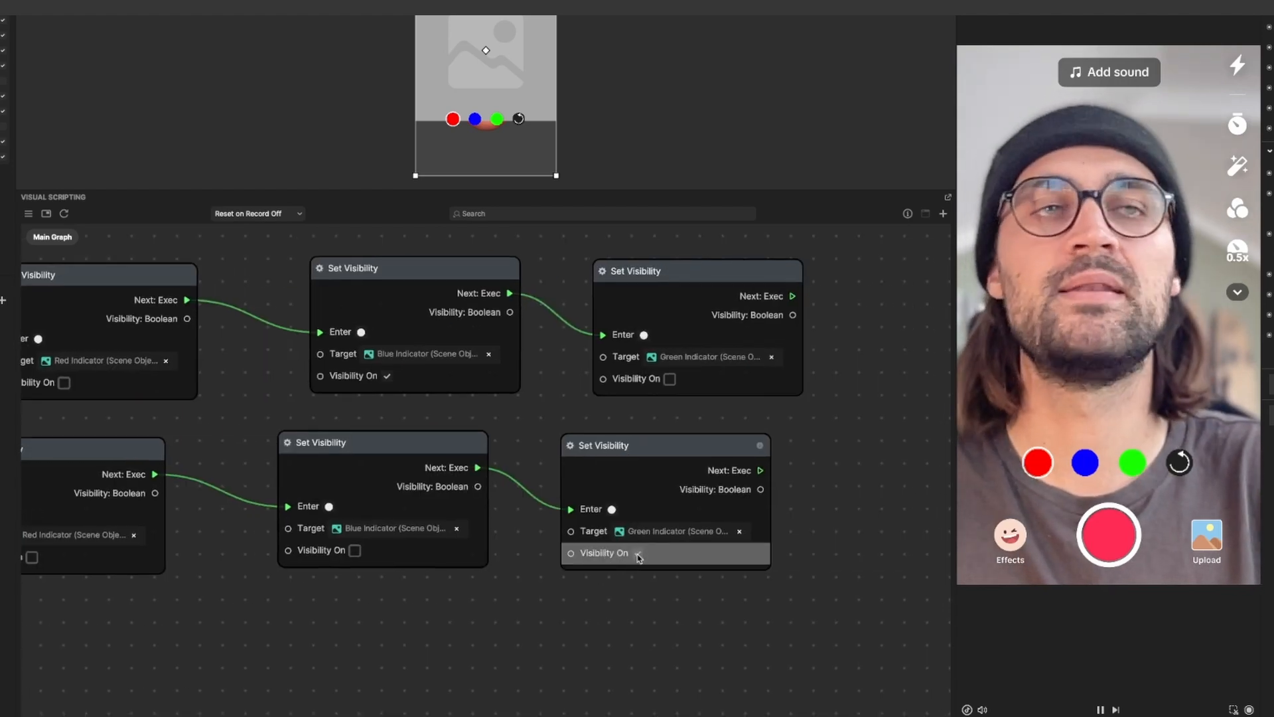
Test the color buttons in the preview, select the blue one, and draw a freehand stroke over the face
click(1099, 473)
click(1180, 462)
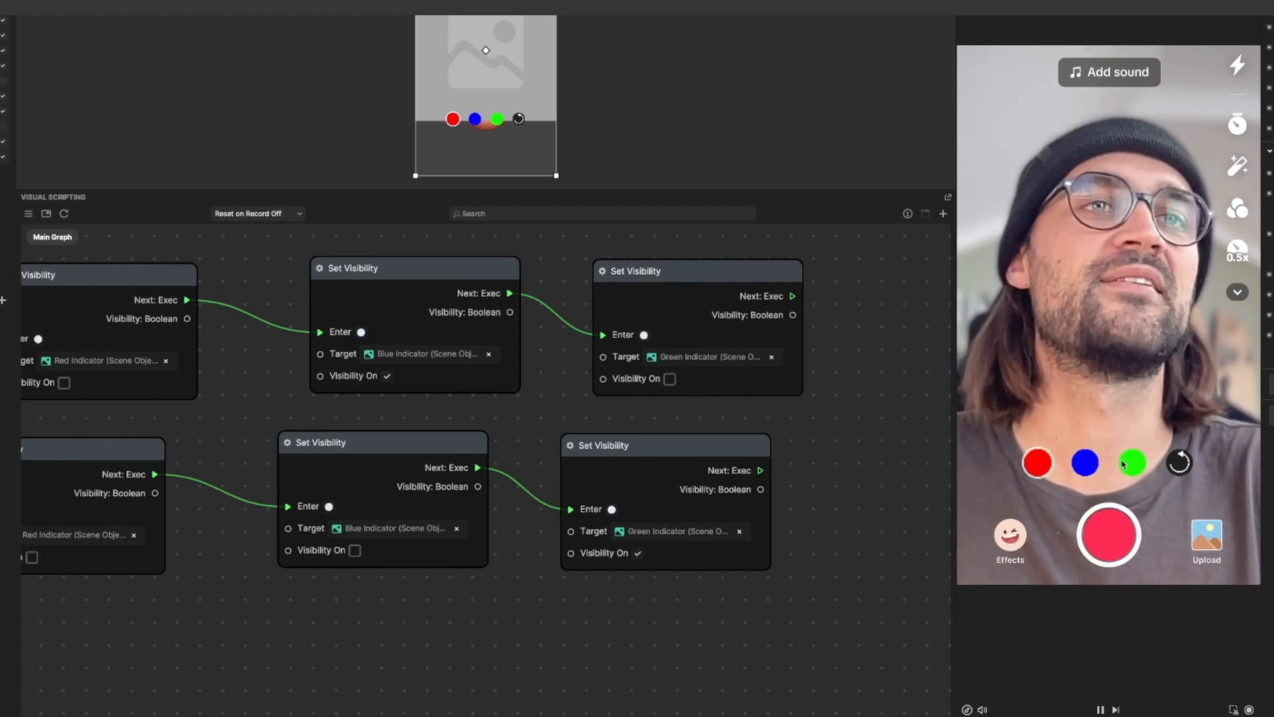
click(1087, 462)
mouse_move(1215, 299)
mouse_down()
mouse_move(1065, 319)
mouse_move(1122, 120)
mouse_move(1015, 279)
mouse_move(1035, 412)
mouse_move(1040, 340)
mouse_up()
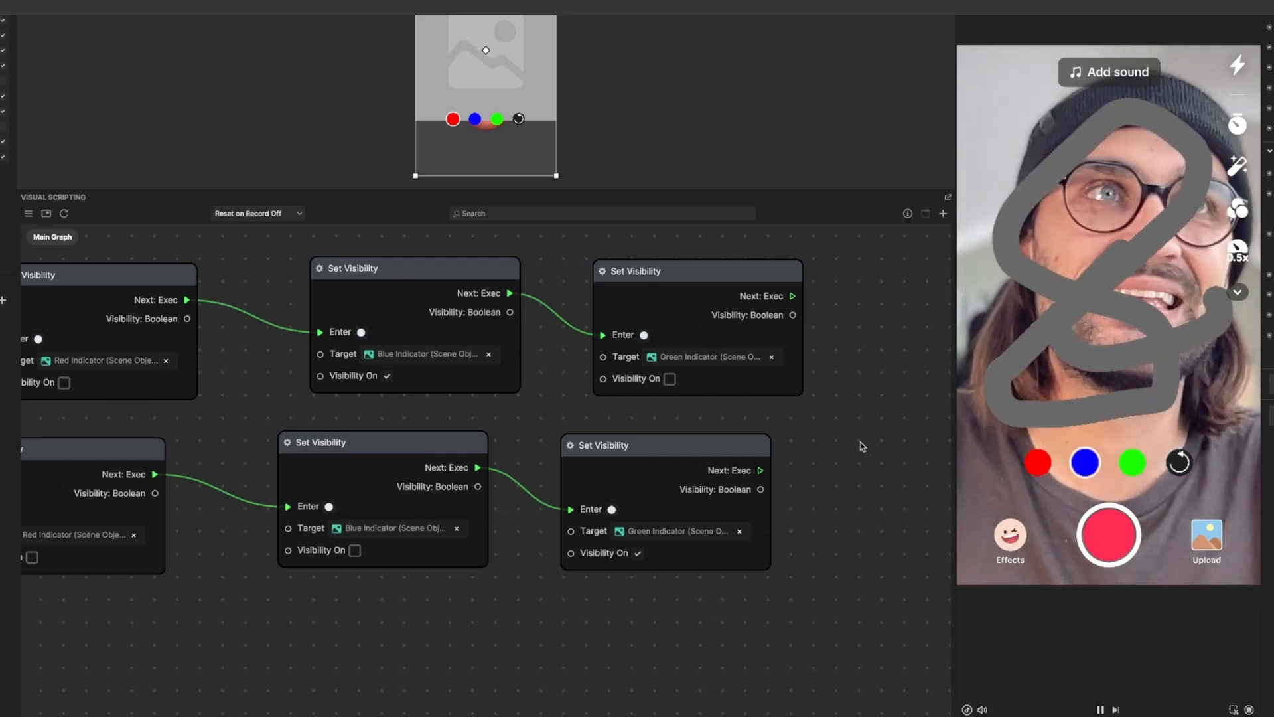
Add a new variable to the visual scripting graph and name it Color
scroll(812, 492, down, 1)
scroll(811, 490, down, 2)
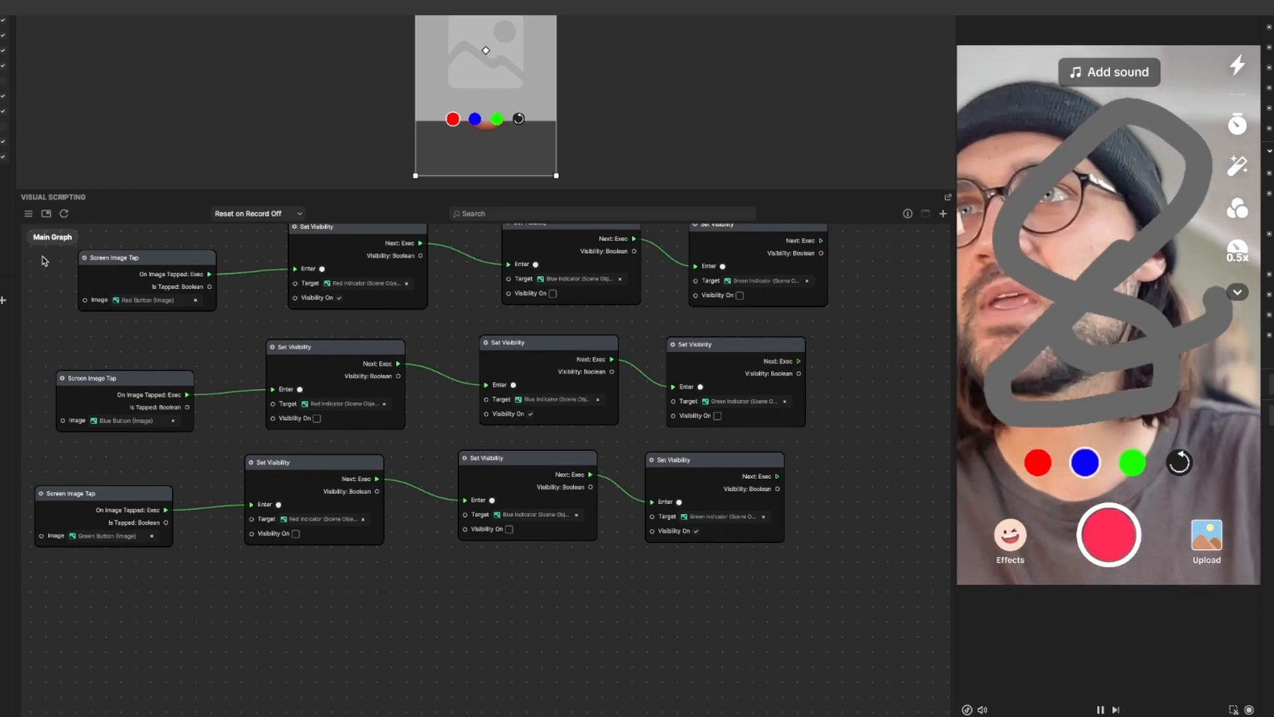
click(29, 213)
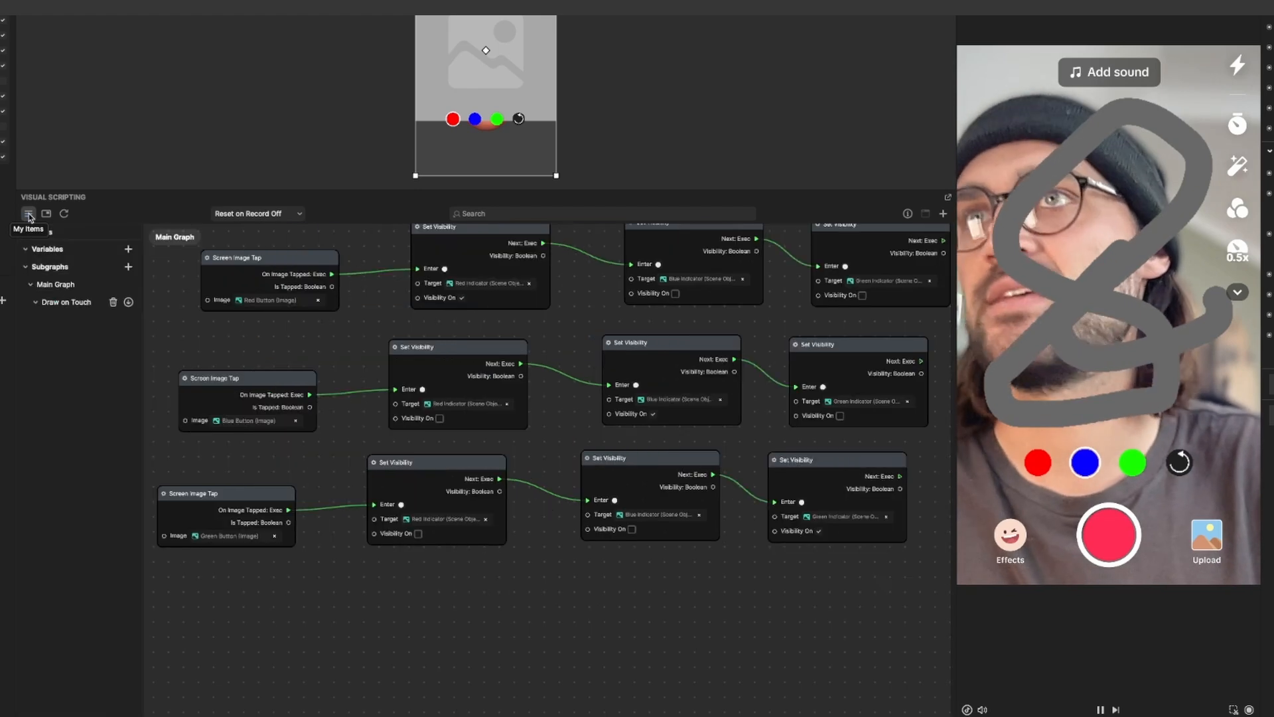
click(128, 250)
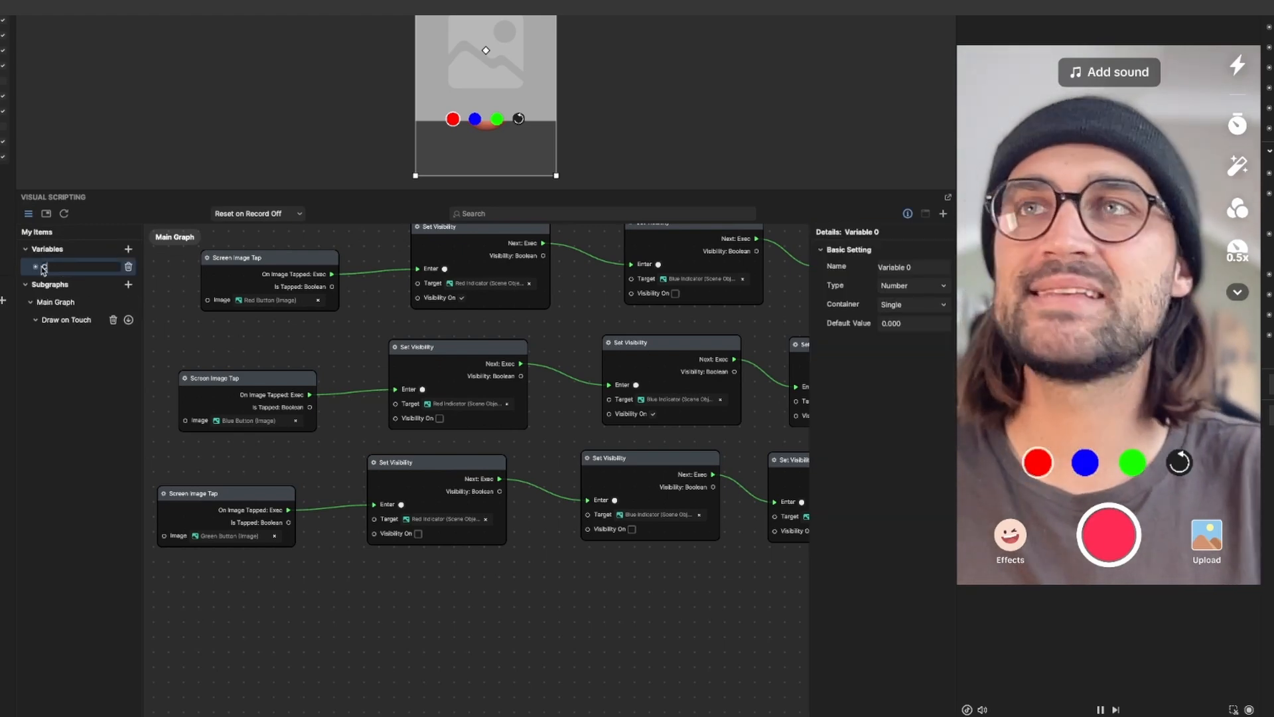
text(Color)
key(Return)
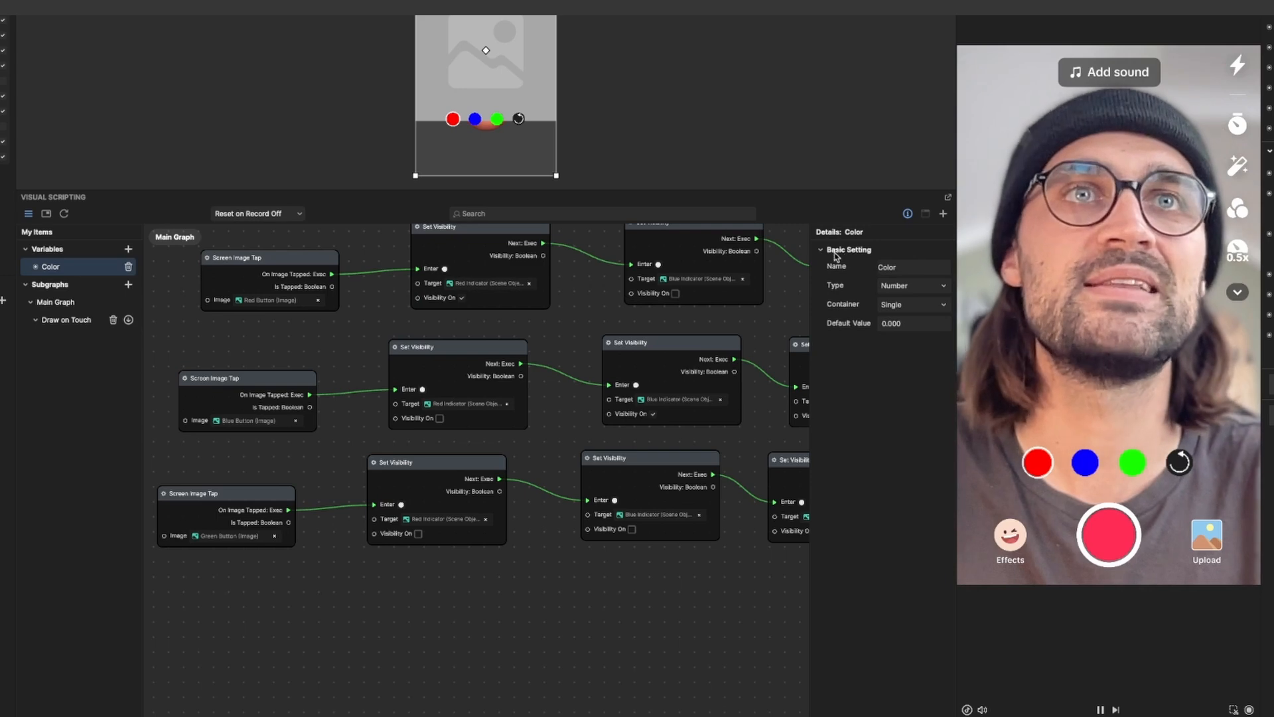
Set the Color variable's type to Color and its default value to red, #FF0000
click(906, 287)
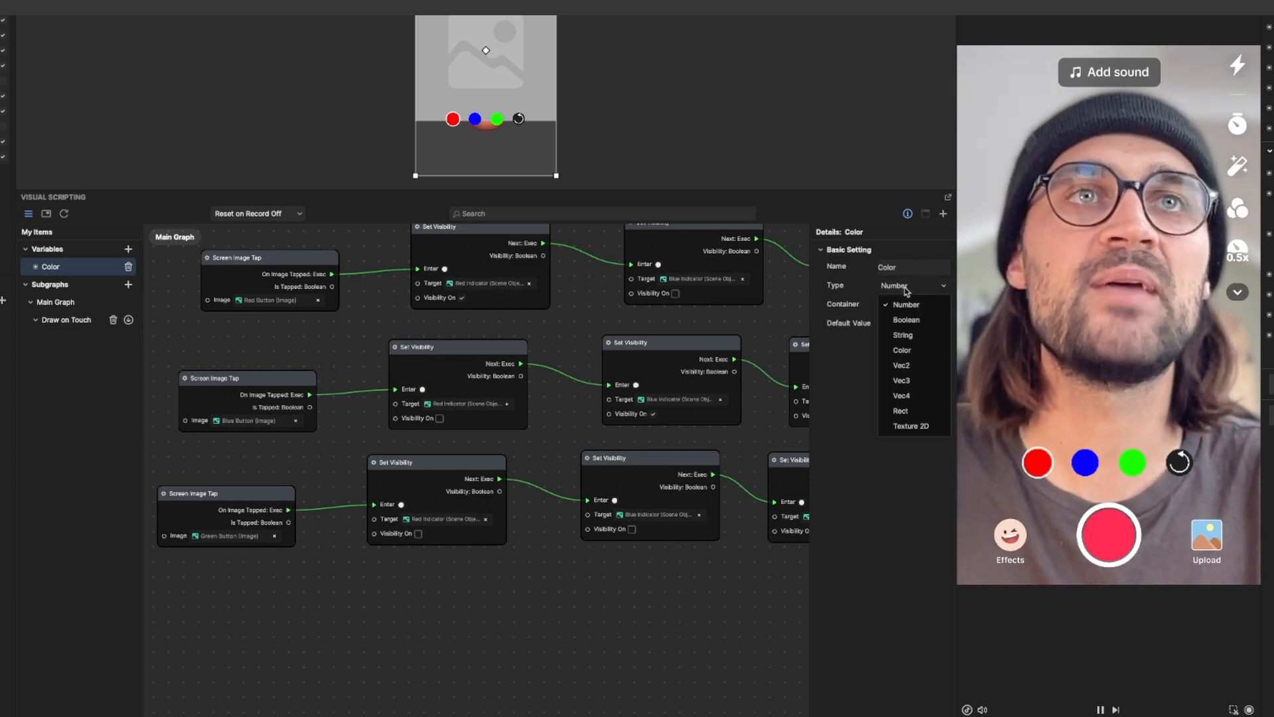
click(900, 351)
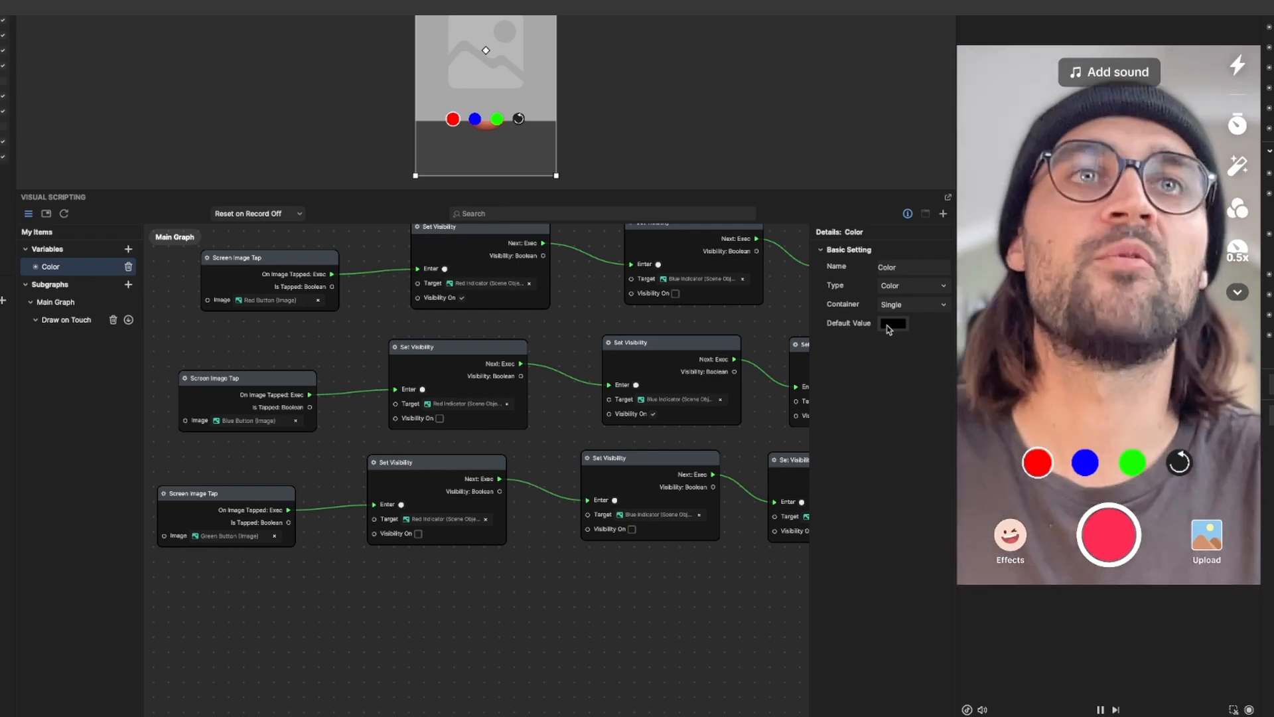
click(892, 324)
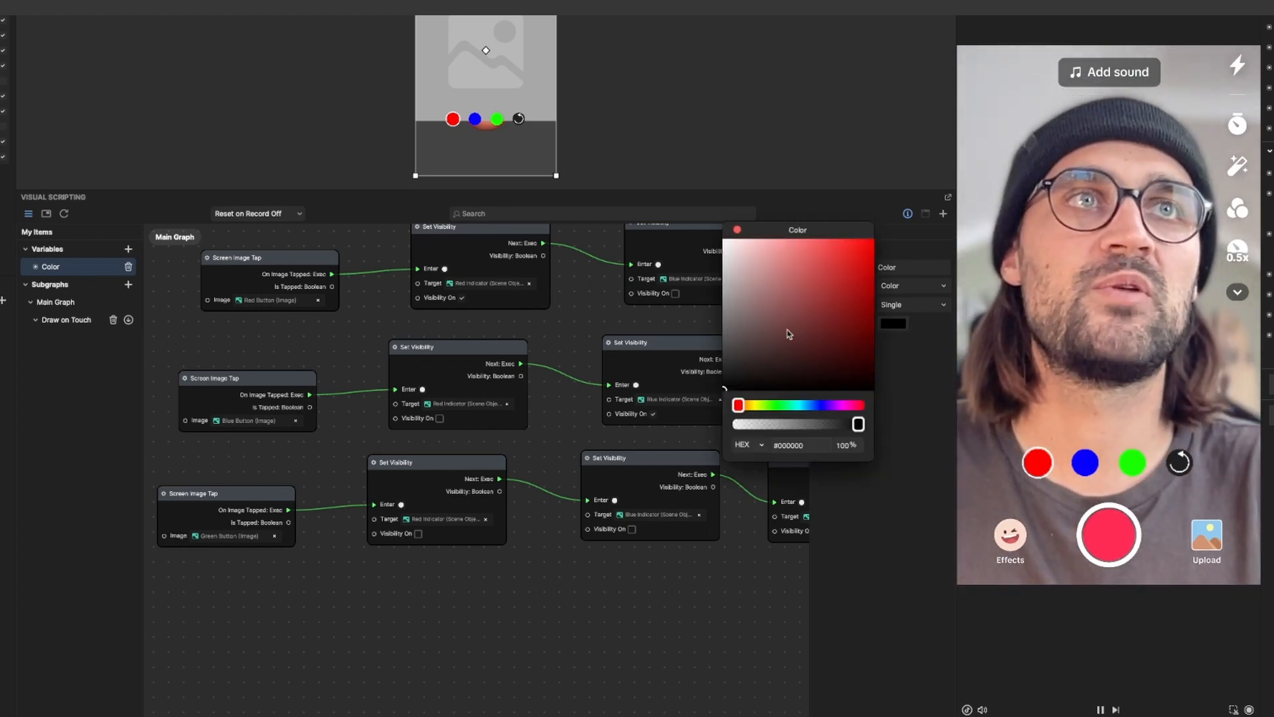
drag(789, 334, 880, 260)
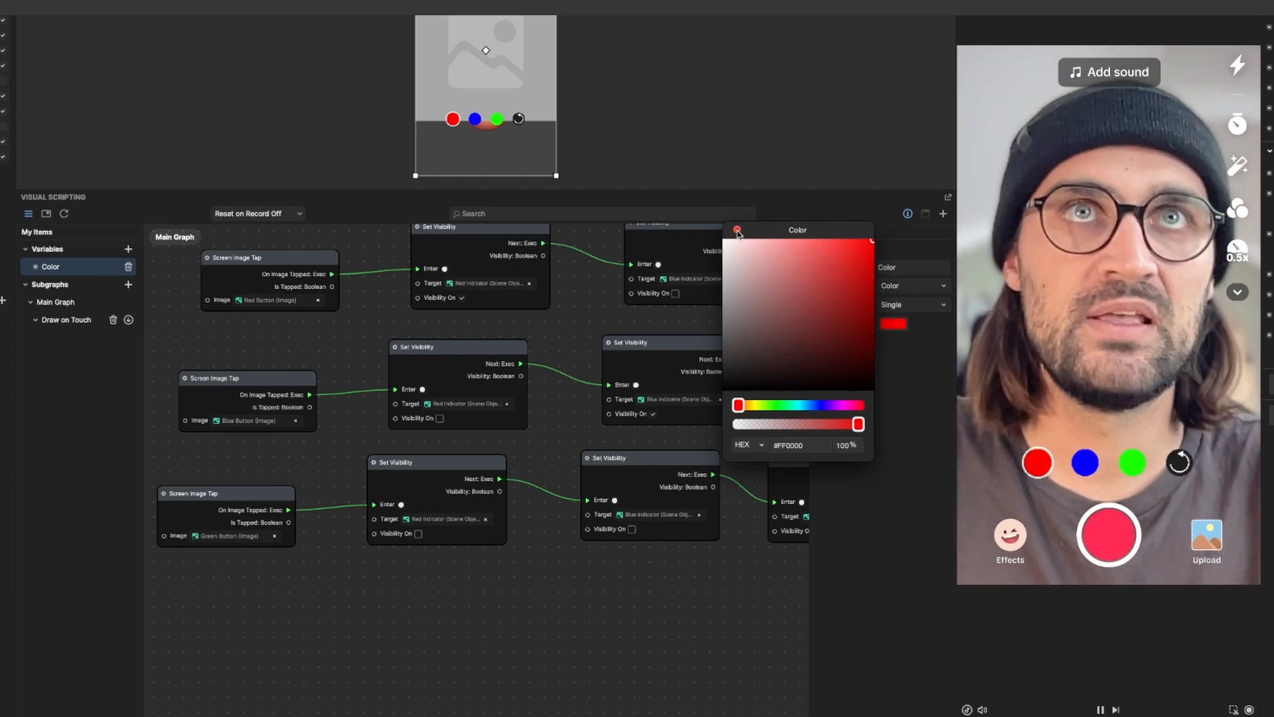
click(738, 230)
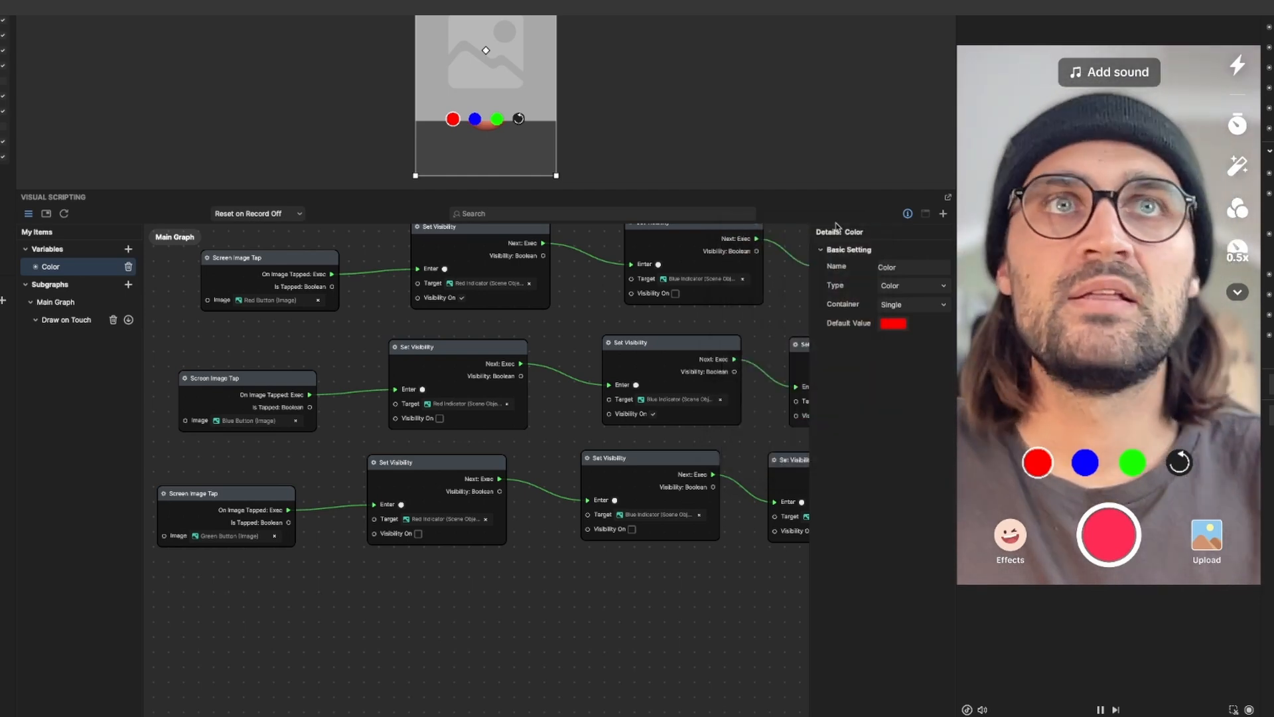
click(909, 214)
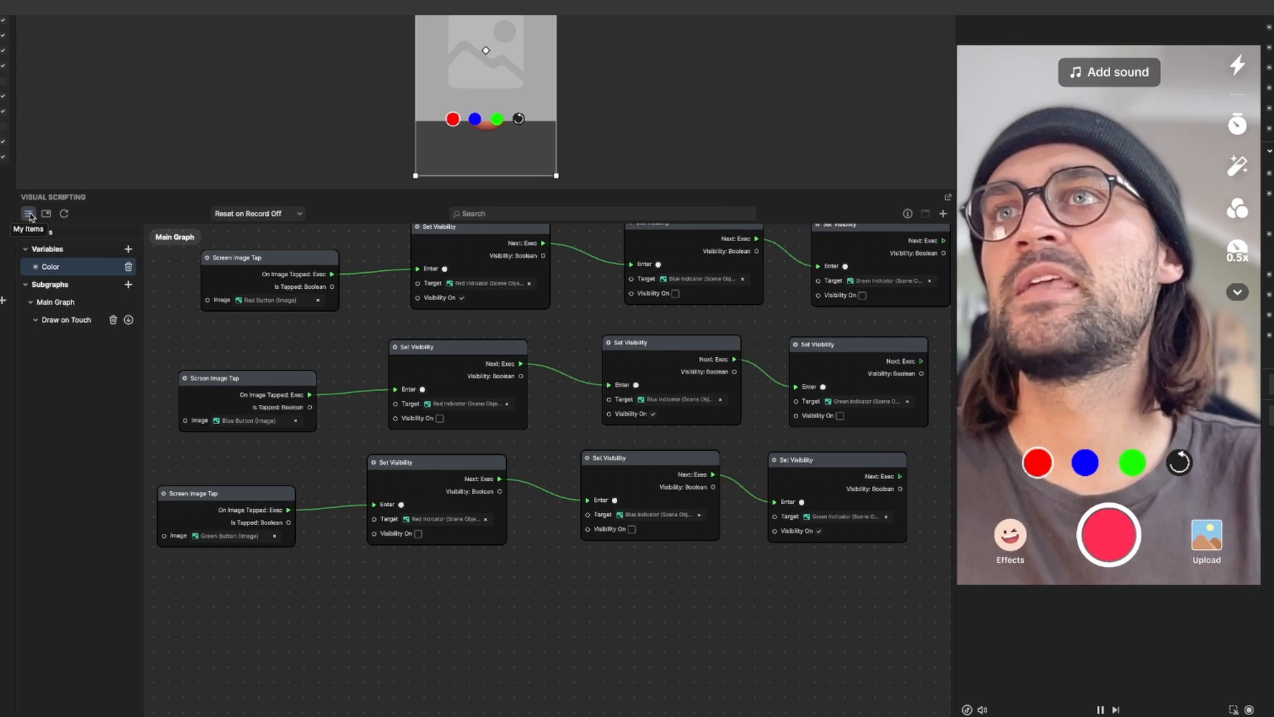
Add a Set variable node for the Color variable to the main graph
click(36, 267)
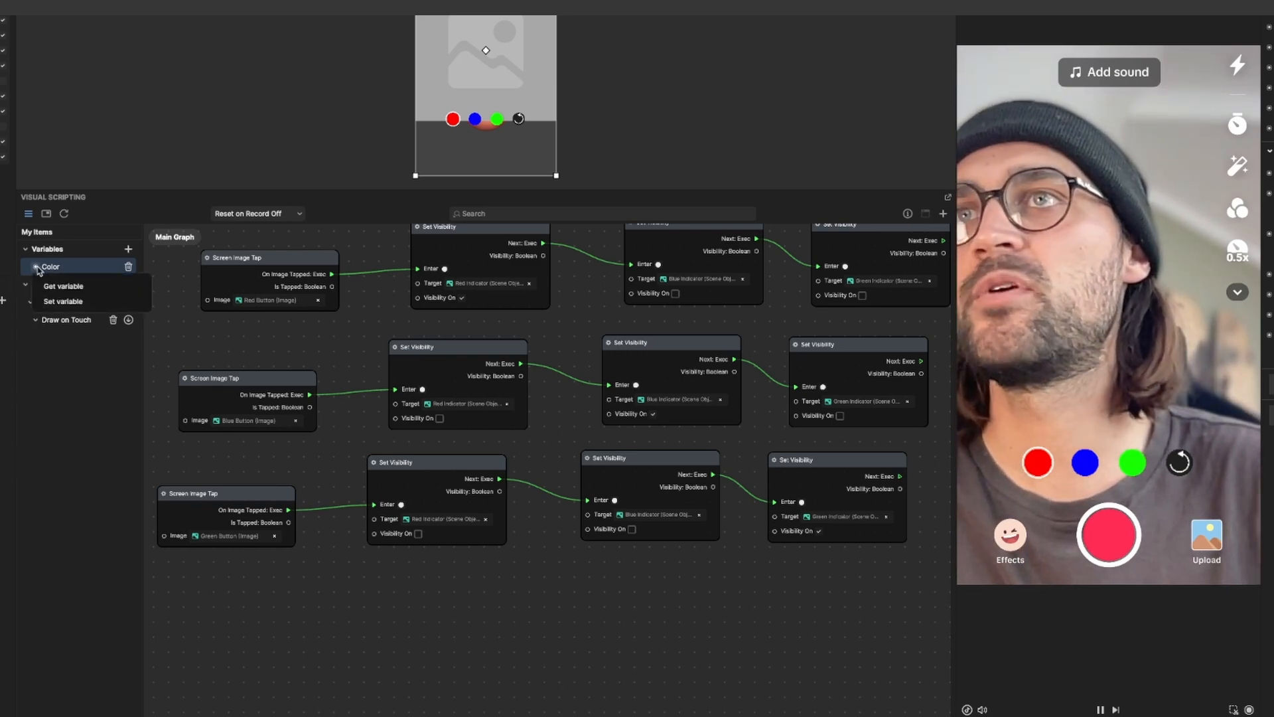
click(61, 302)
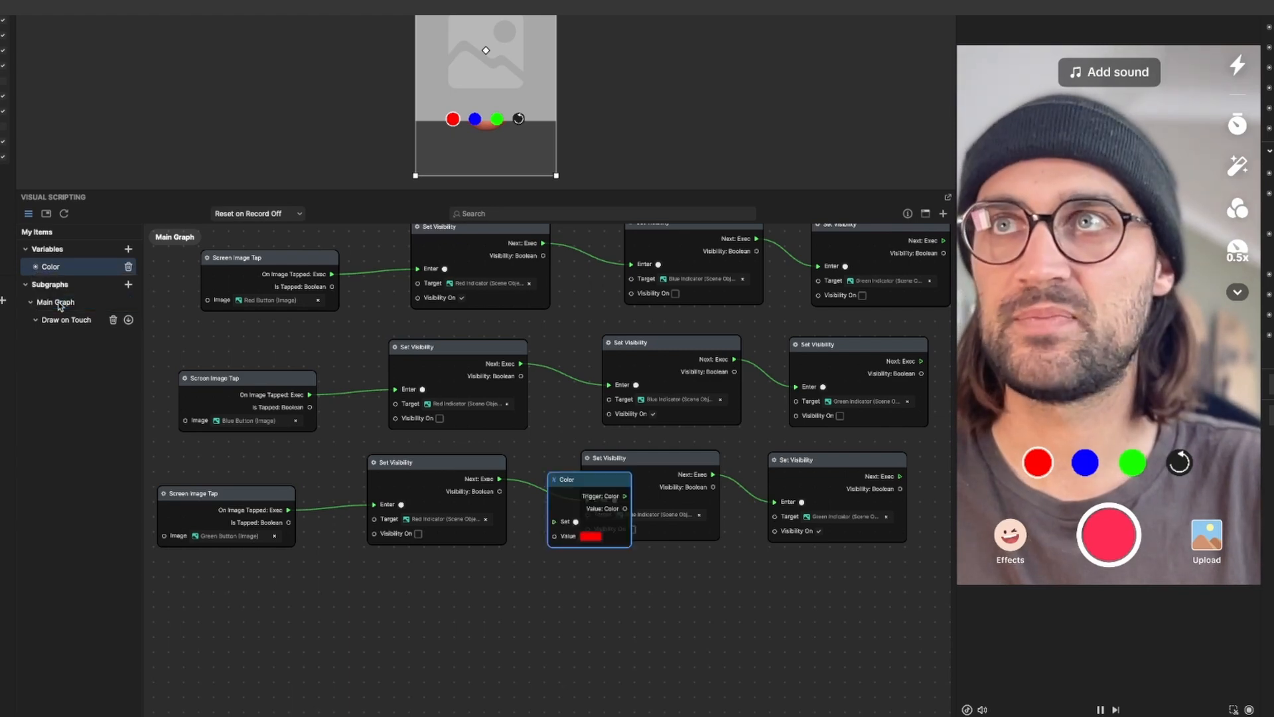
scroll(602, 547, up, 3)
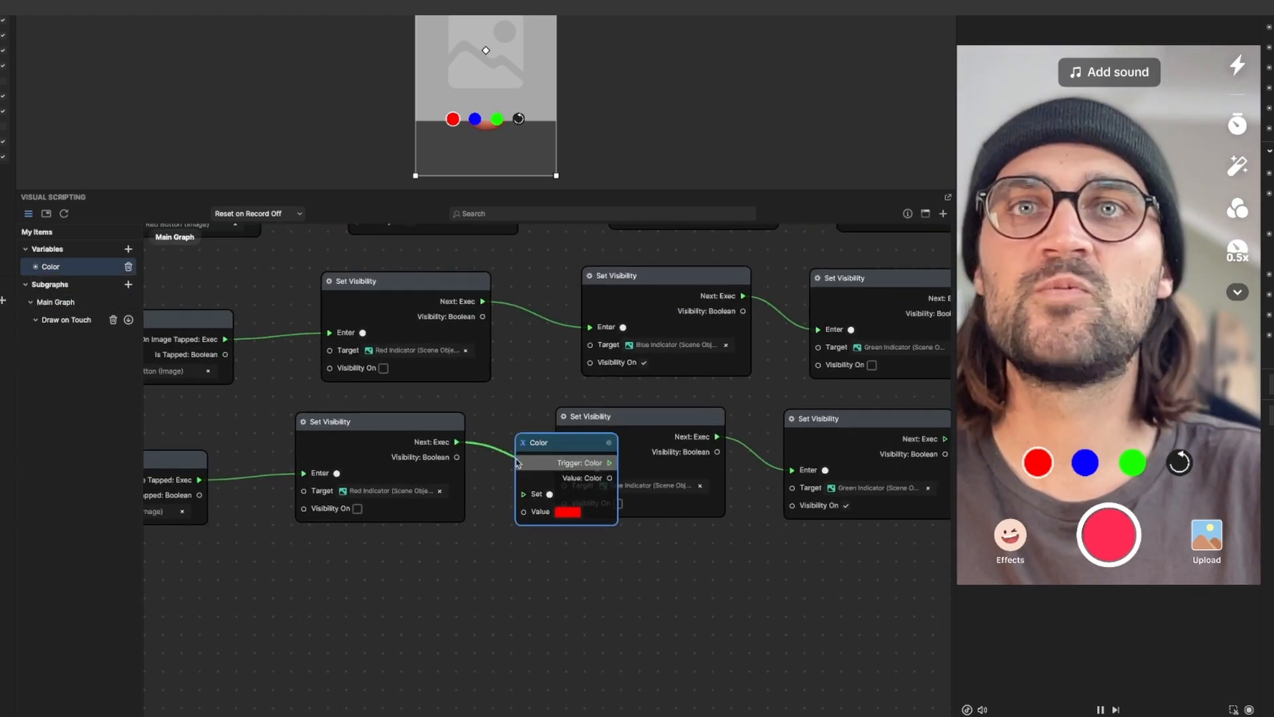
Place the Color setter node at the end of the red button's row and connect the last Set Visibility node's Next output to its Set input
drag(558, 441, 497, 546)
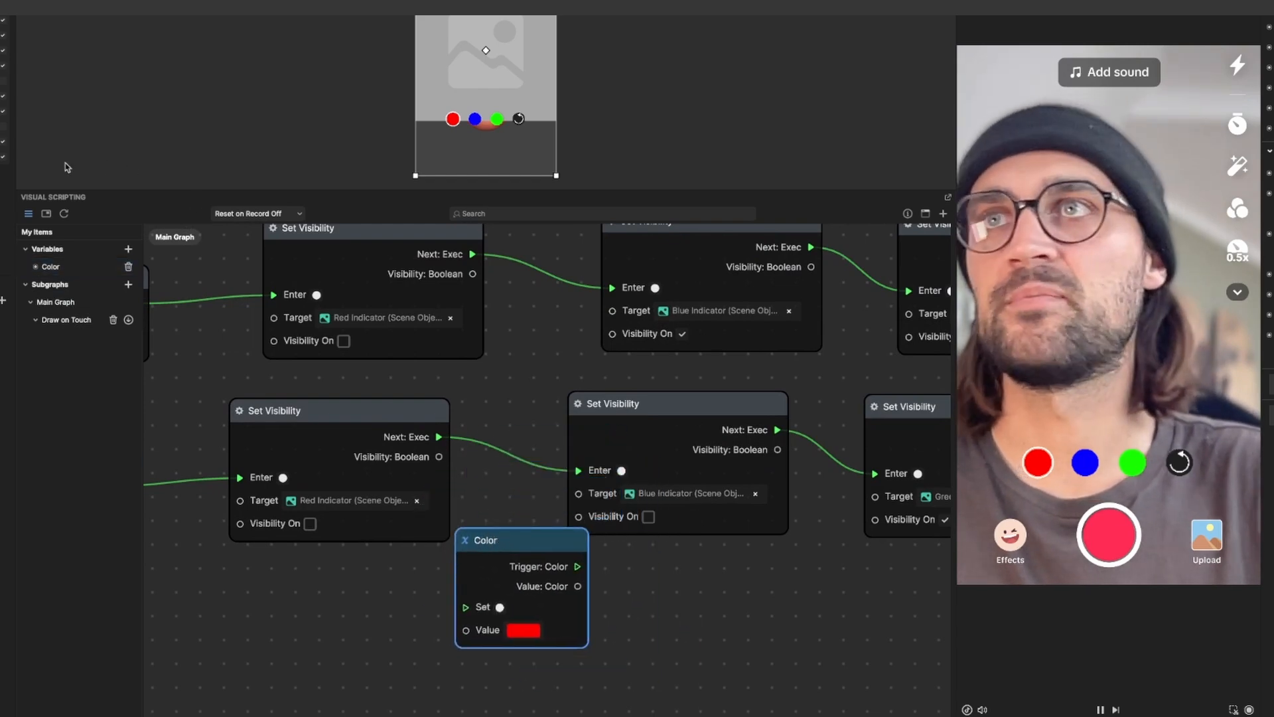
click(28, 214)
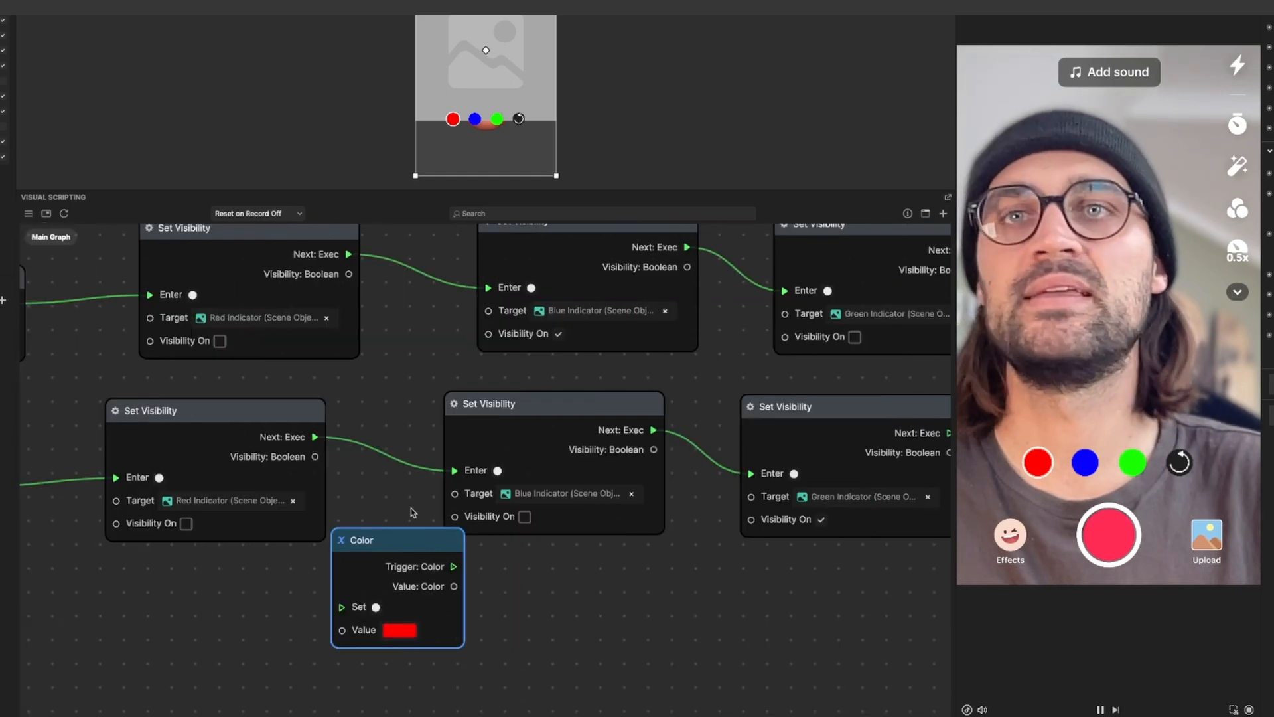
scroll(412, 515, down, 5)
scroll(510, 564, down, 3)
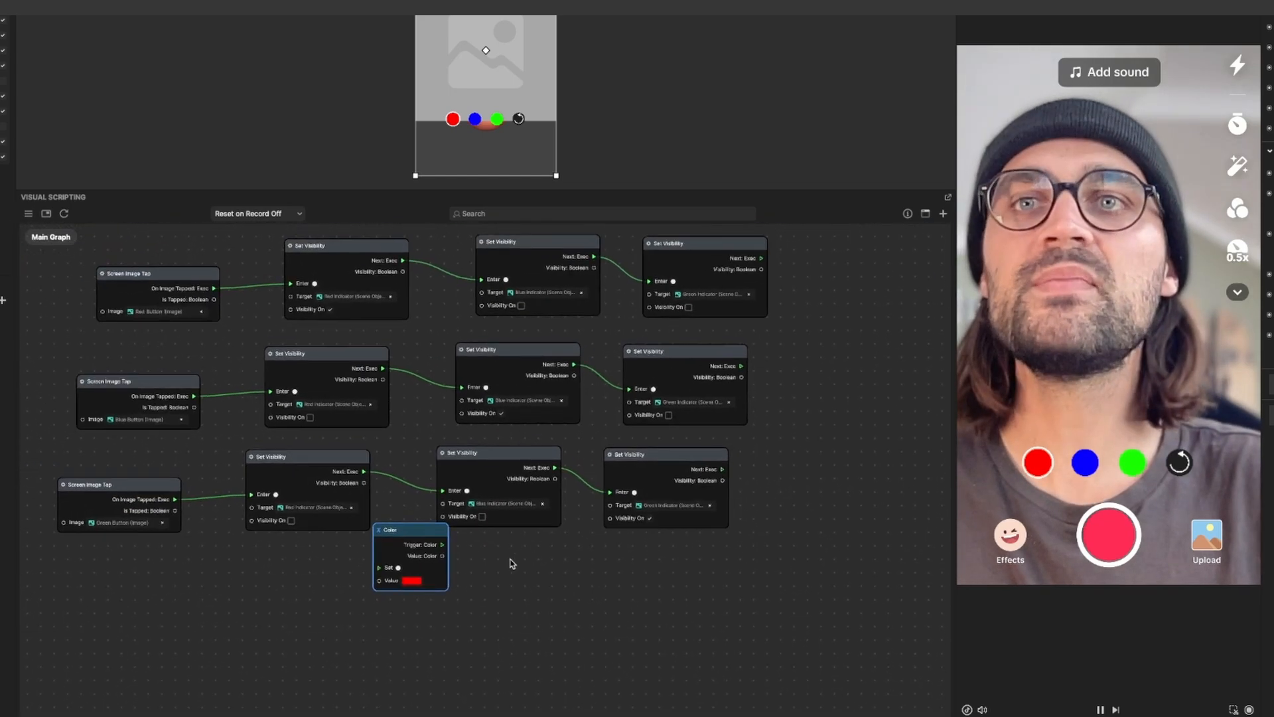
drag(422, 535, 828, 267)
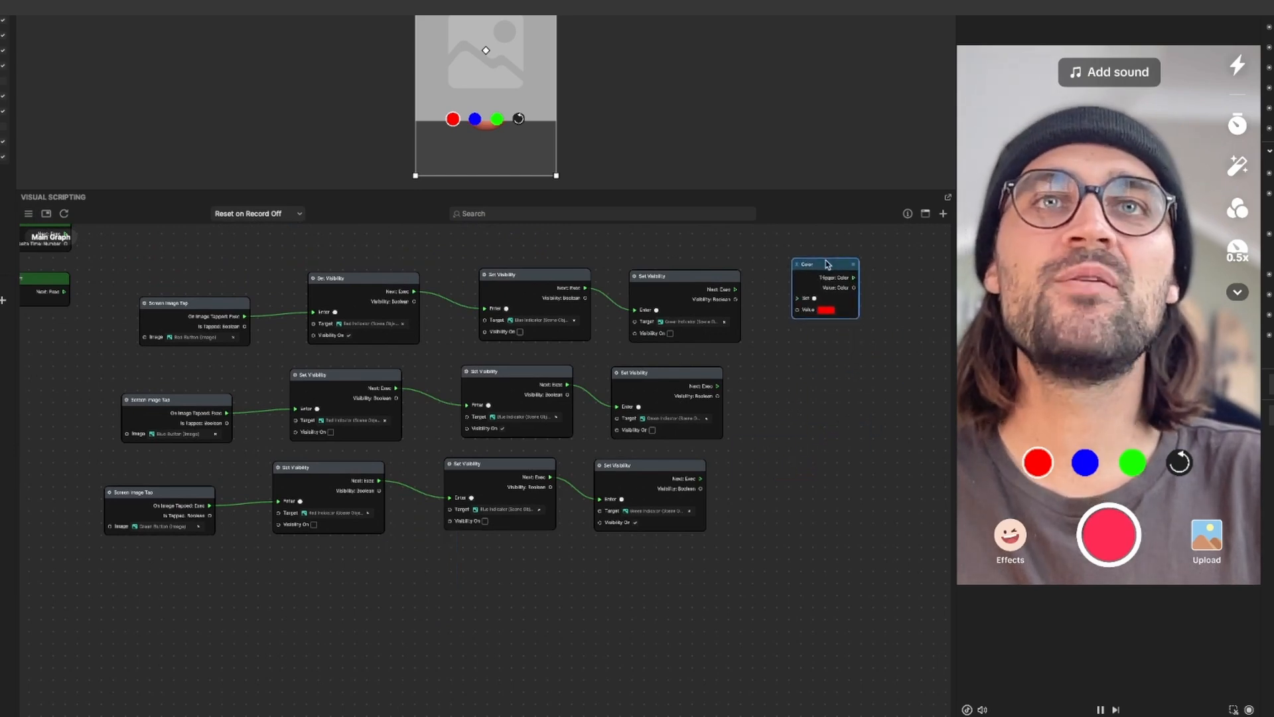
scroll(735, 284, up, 3)
scroll(496, 368, down, 2)
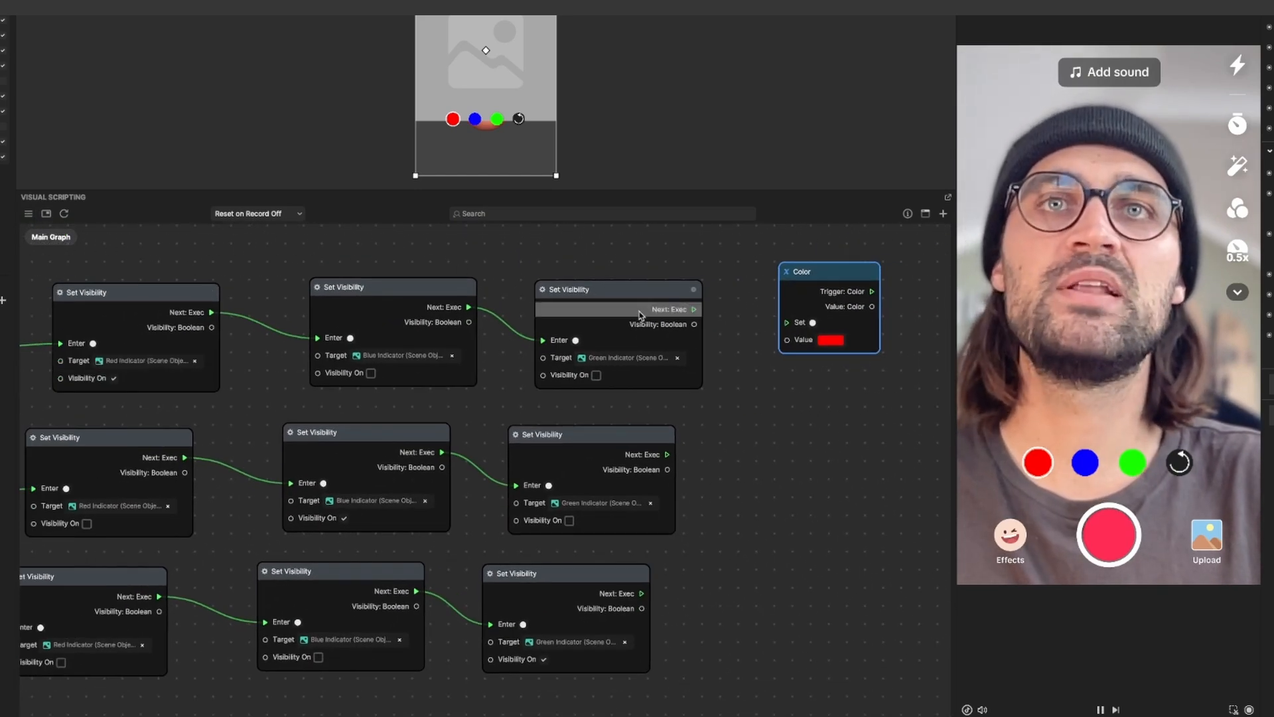
drag(693, 310, 788, 323)
Duplicate the Color setter node at the end of the blue button's row and connect the last Set Visibility node's Next output to it
drag(849, 269, 803, 426)
key(ctrl+v)
drag(667, 455, 764, 475)
scroll(643, 511, down, 2)
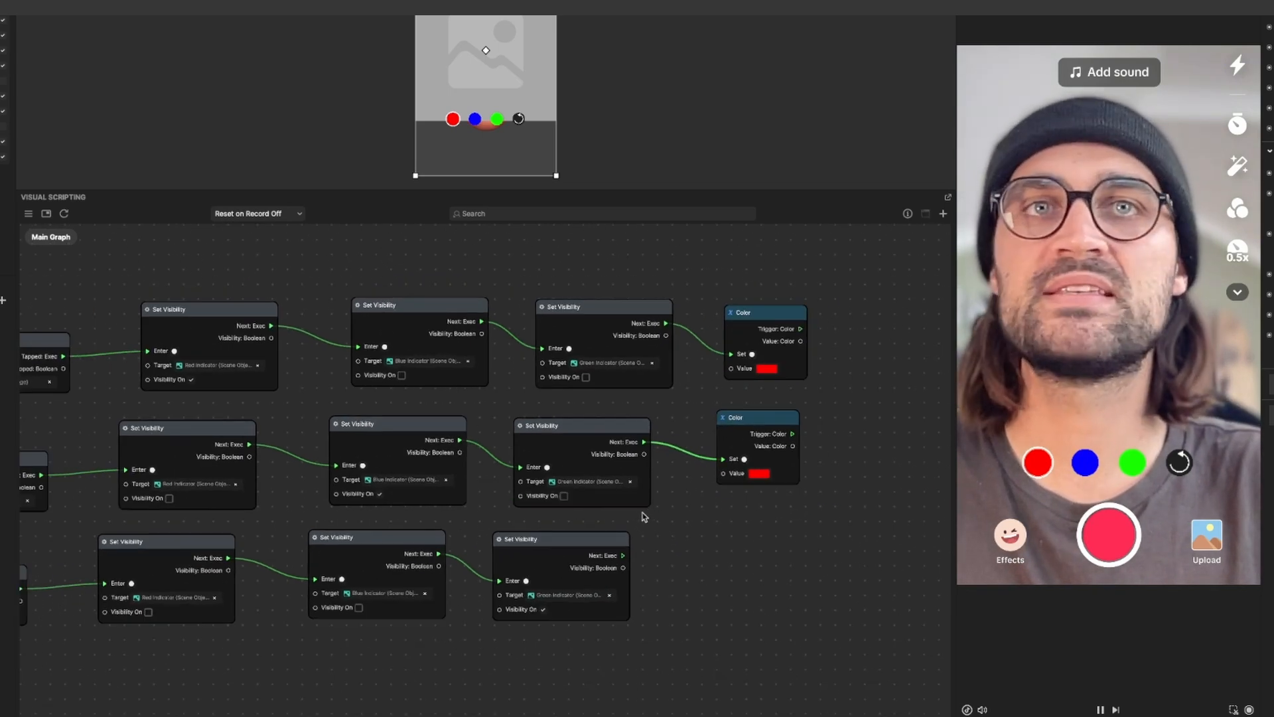
Set the value of the Color node in the blue button's row to blue, #0048FF
scroll(644, 511, up, 3)
scroll(837, 422, down, 1)
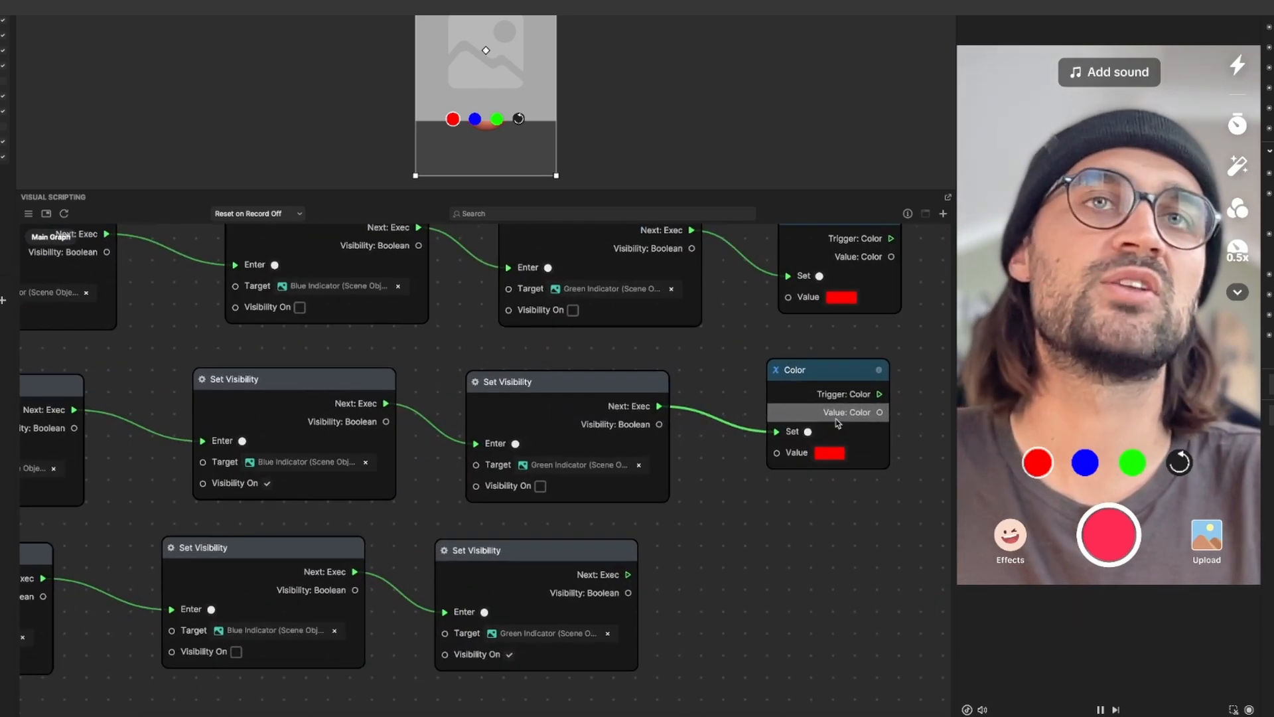
click(835, 454)
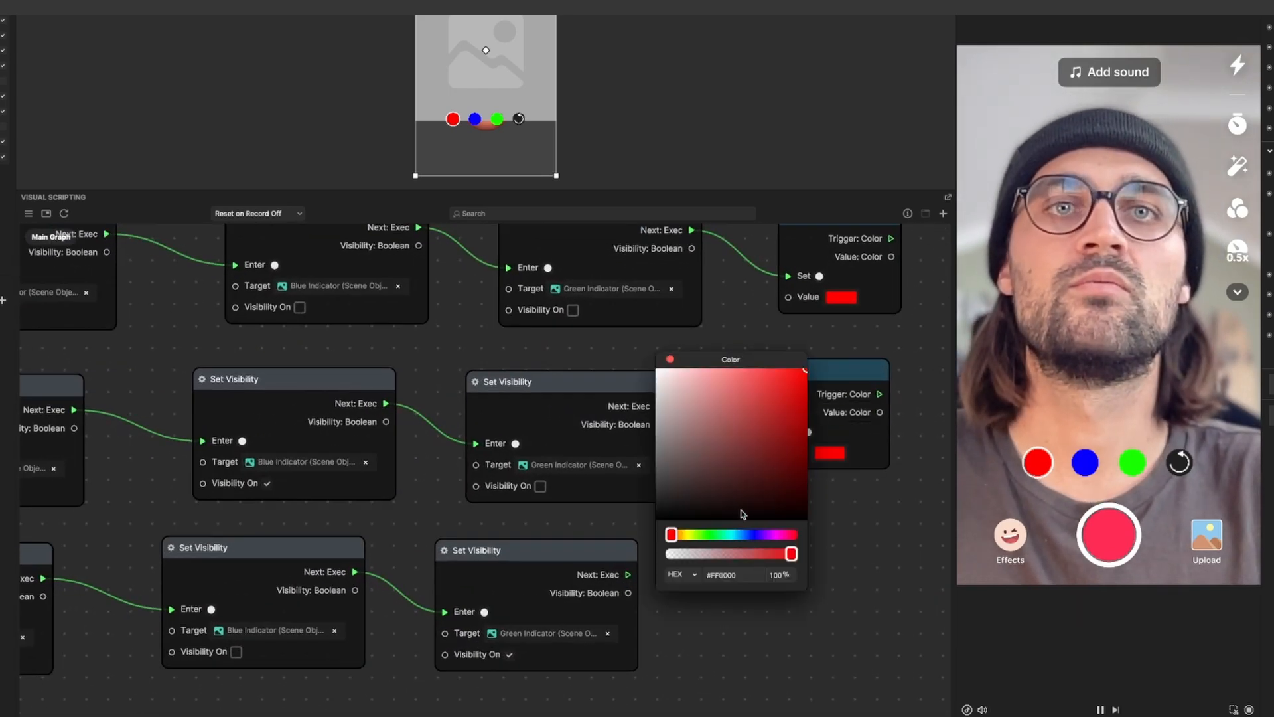
click(745, 535)
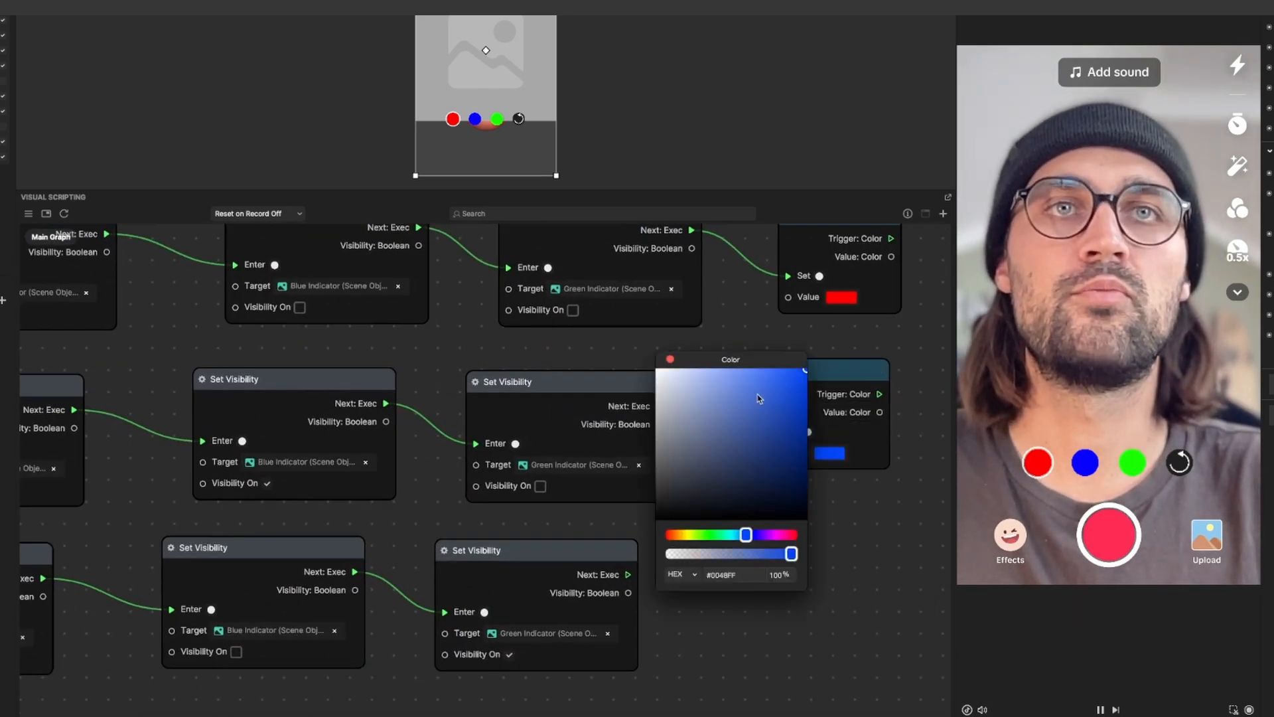
click(670, 359)
Add a connected copy of the Color setter node to the end of the green button's row and set its value to green, #00FF28
click(808, 369)
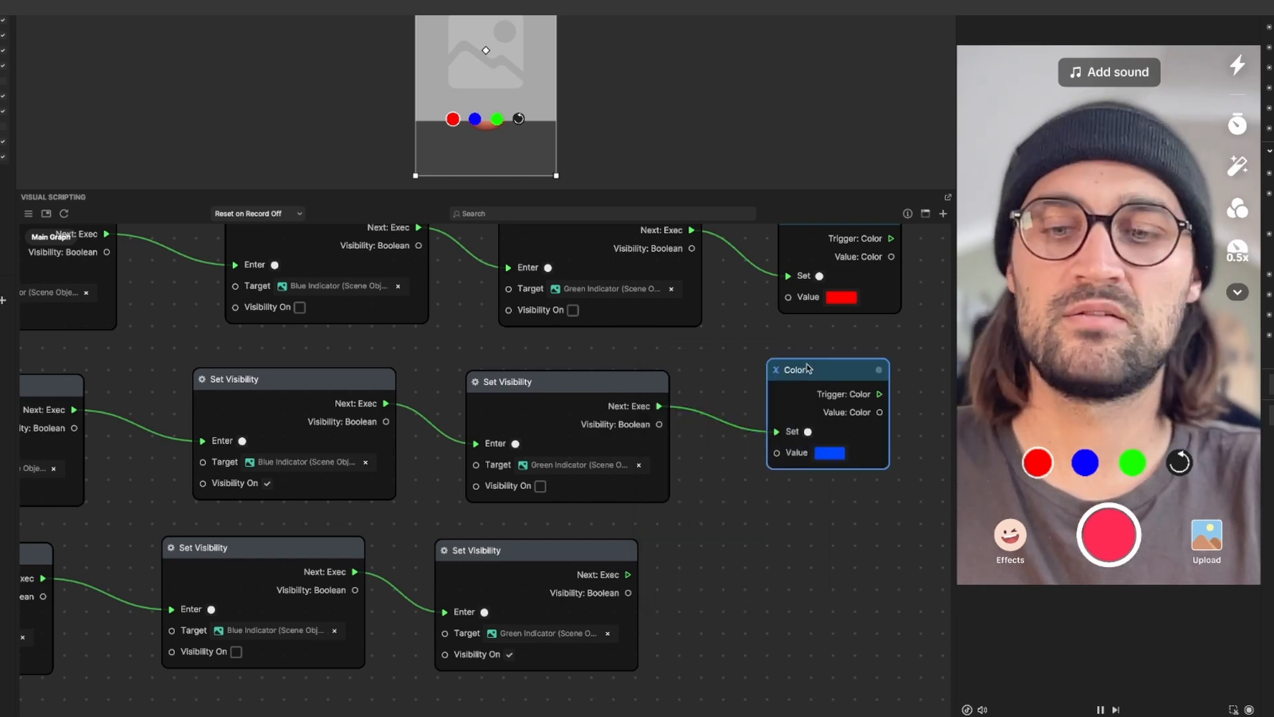
key(super+v)
scroll(770, 501, down, 1)
middle_drag(769, 499, 756, 435)
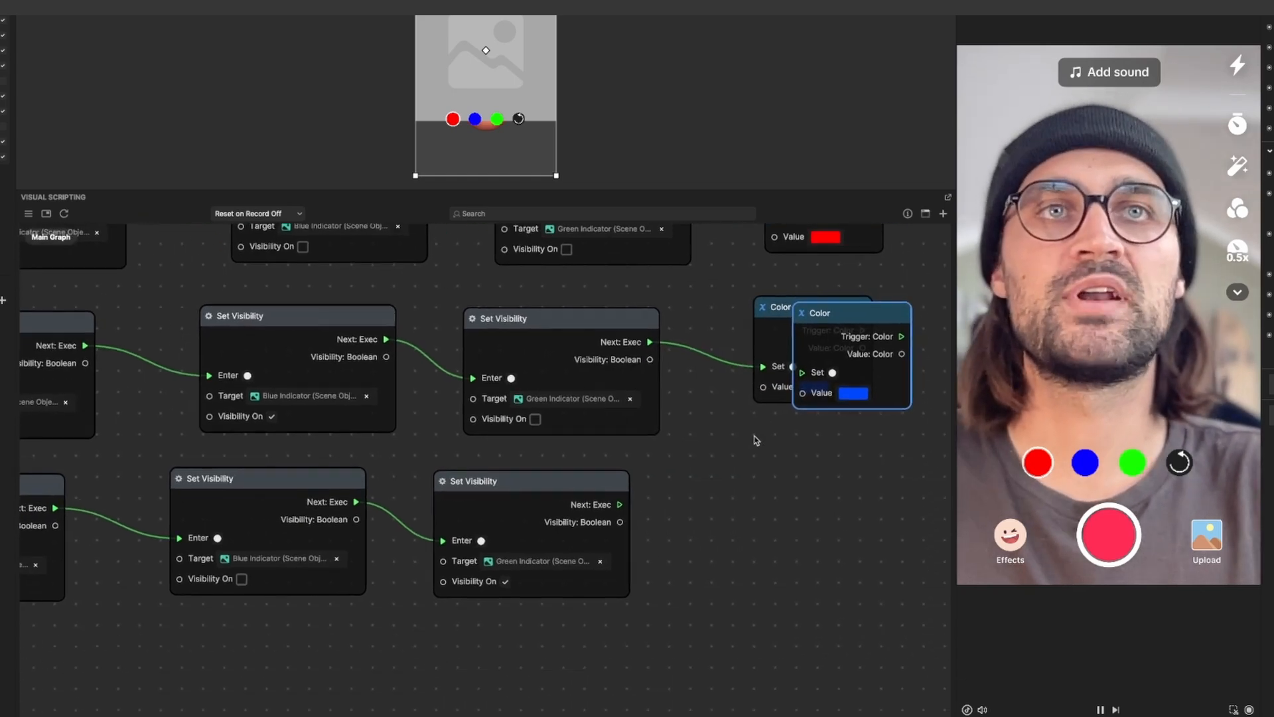
drag(844, 308, 799, 463)
drag(619, 504, 760, 528)
click(807, 547)
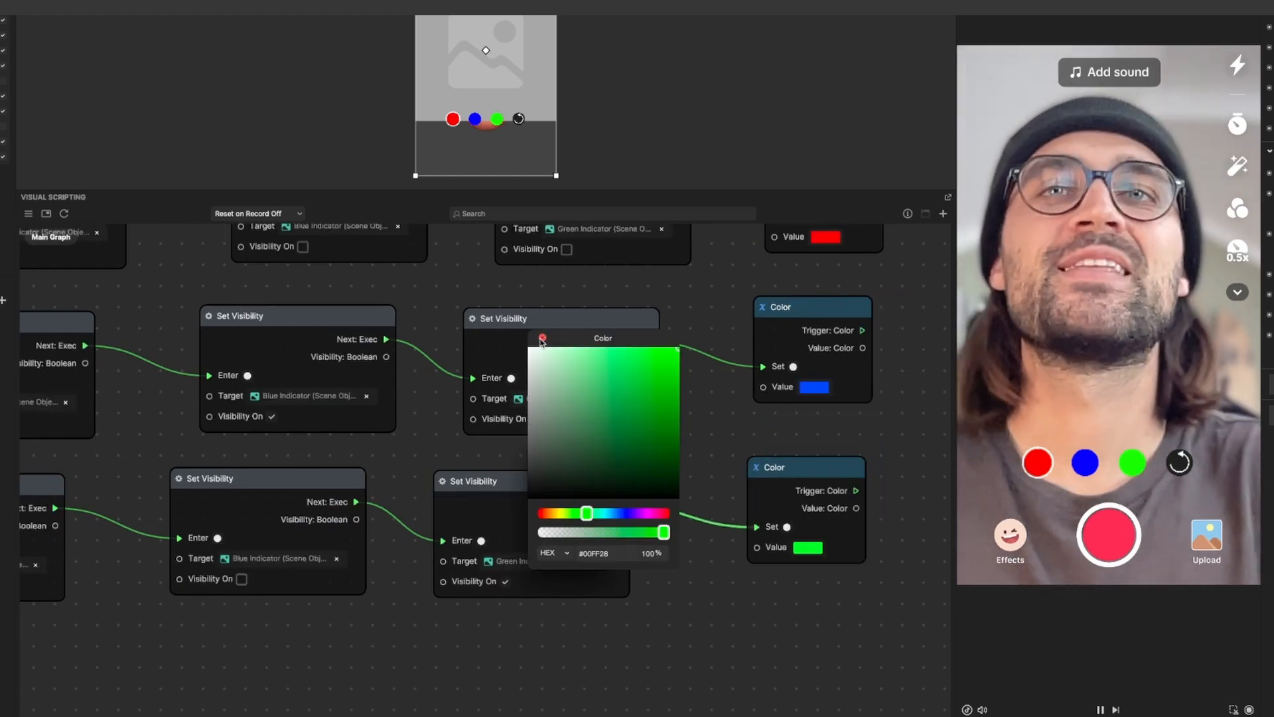
click(543, 339)
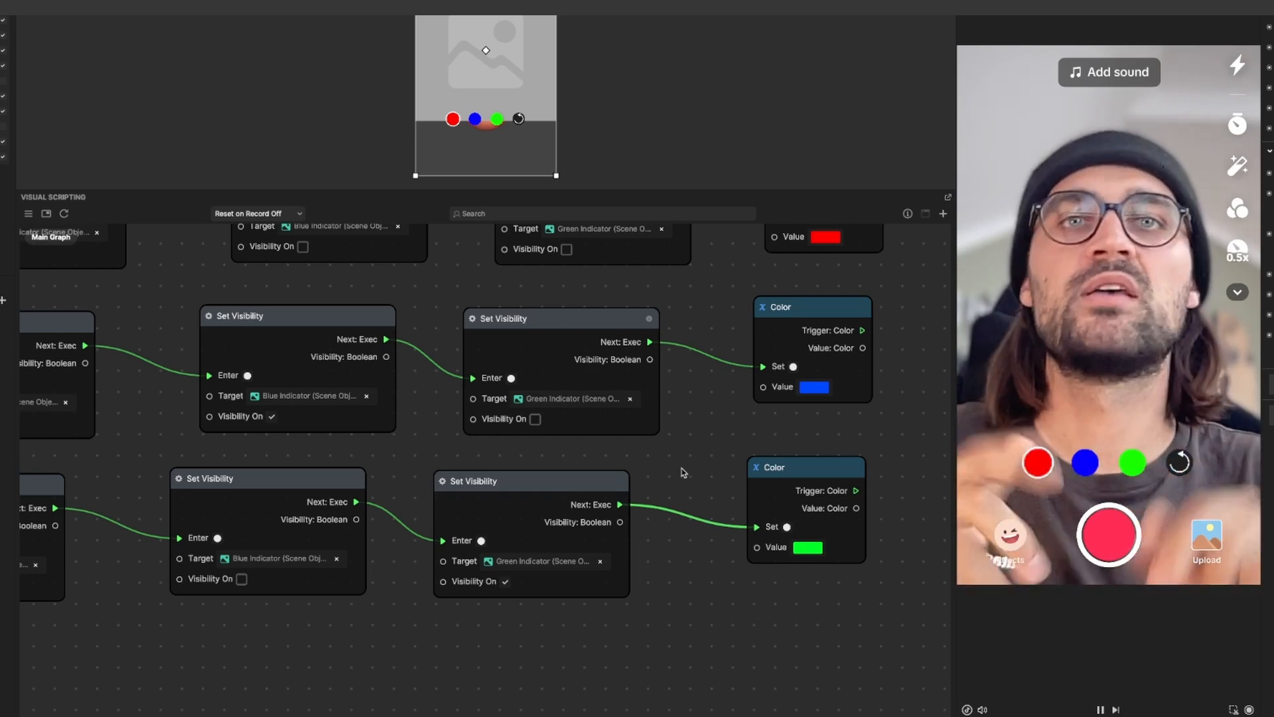
Add a Get variable node for Color below the Canvas node and connect its Value output to Draw on Touch's Brush Mat Color input
scroll(537, 451, down, 3)
scroll(614, 455, down, 2)
scroll(624, 454, down, 2)
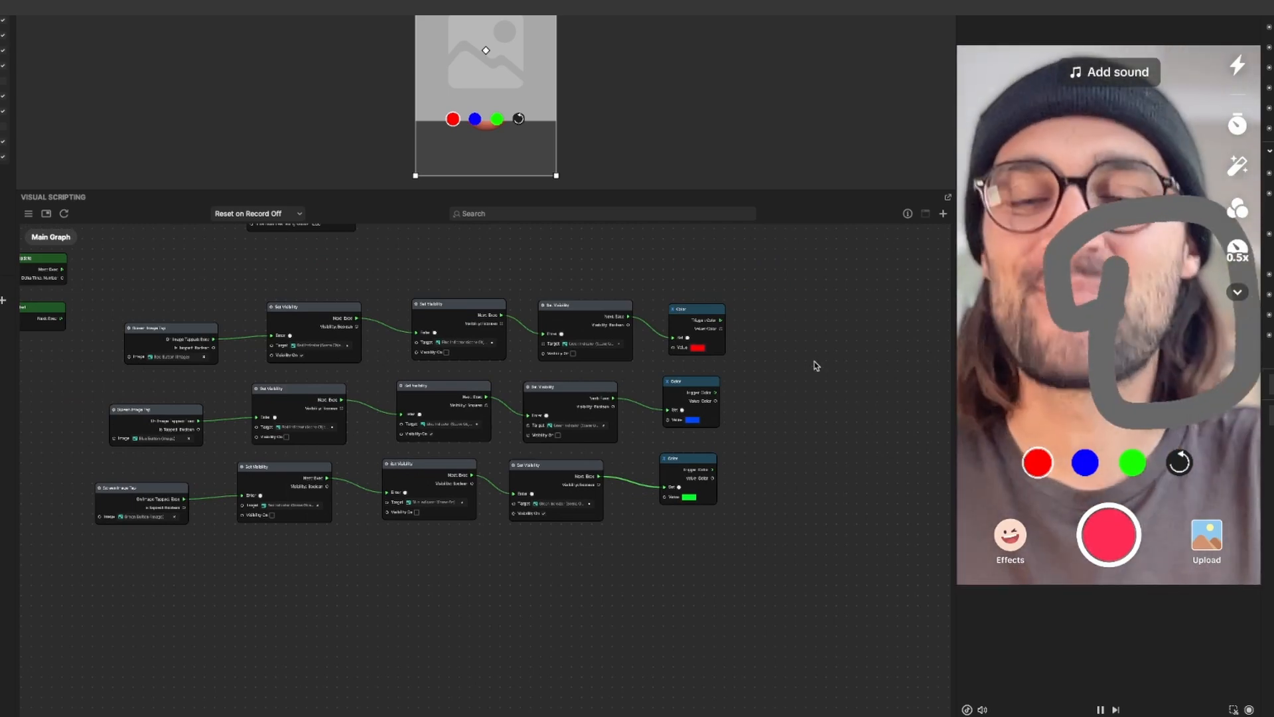
scroll(814, 364, up, 5)
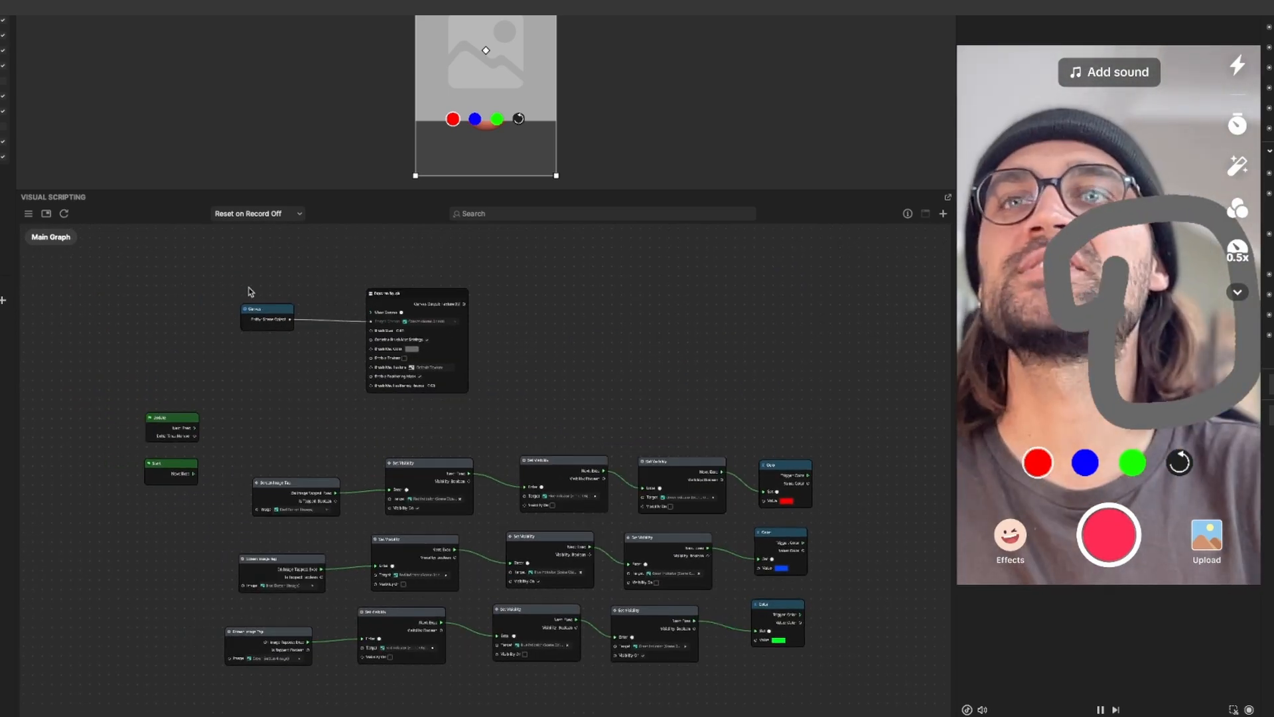
scroll(214, 295, up, 5)
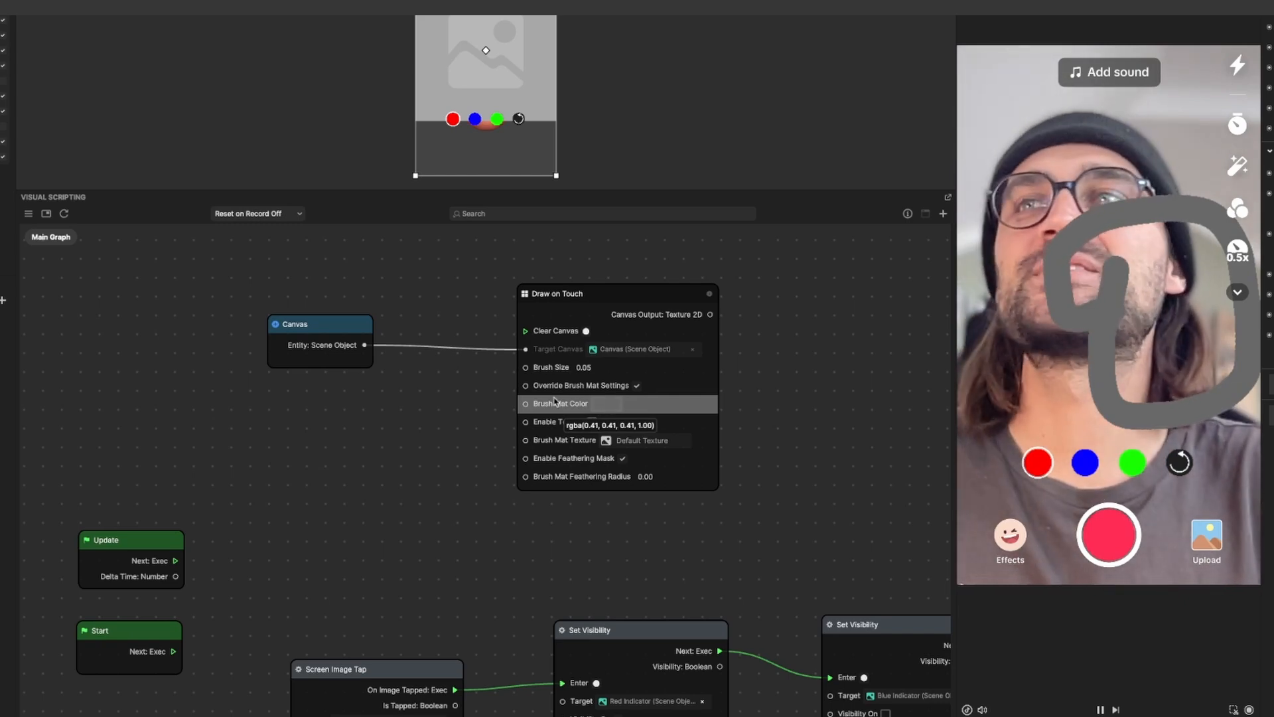
click(28, 214)
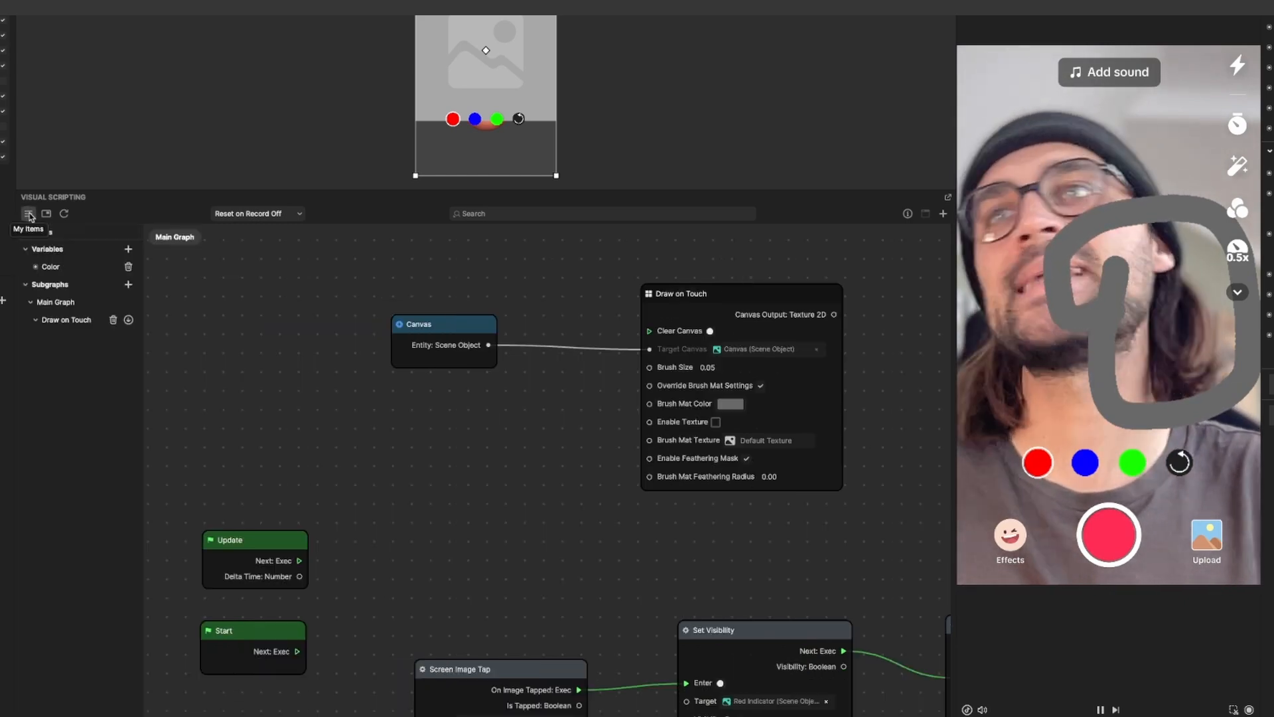
click(36, 268)
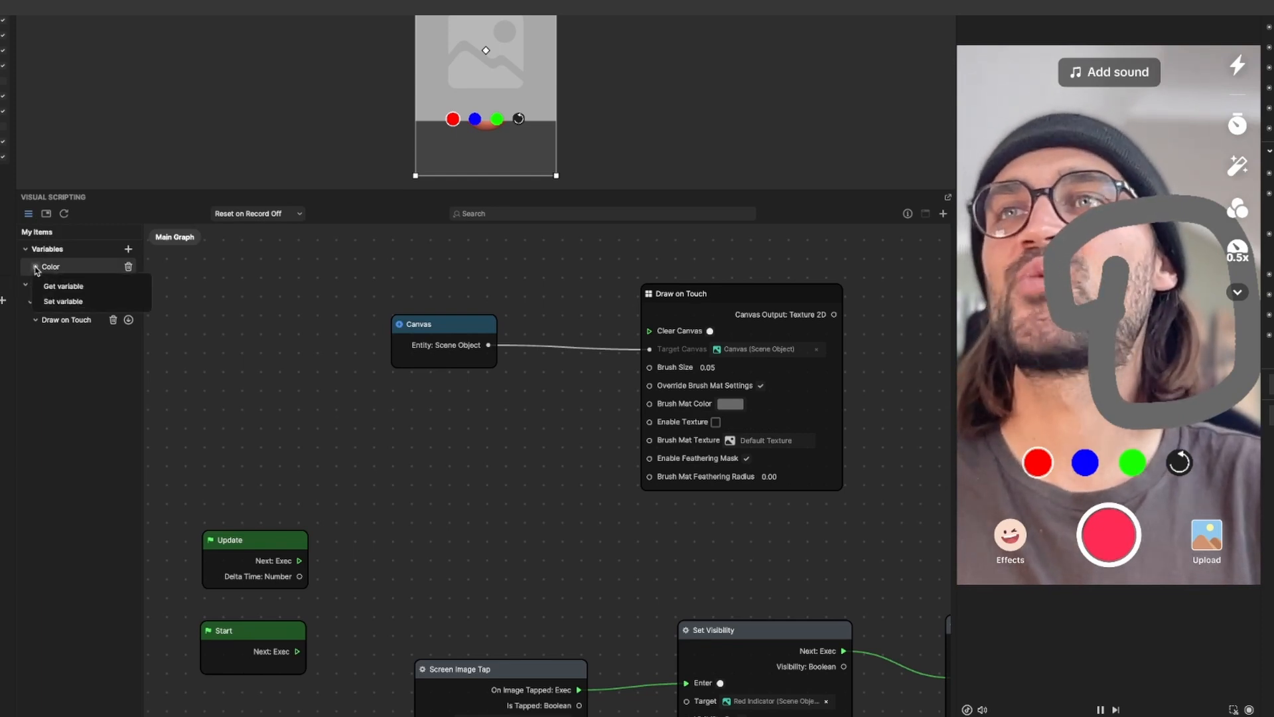
click(55, 294)
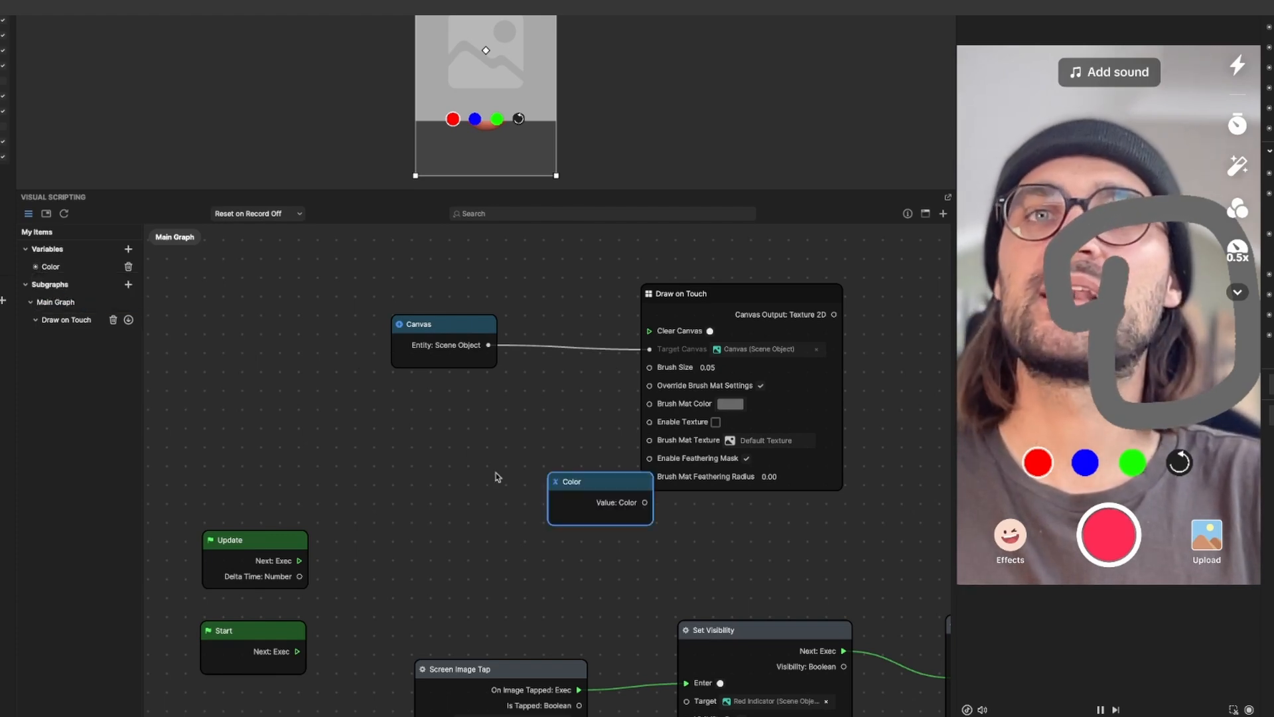
mouse_move(628, 483)
mouse_down()
mouse_move(546, 446)
mouse_move(522, 412)
mouse_move(438, 416)
mouse_up()
scroll(518, 415, up, 2)
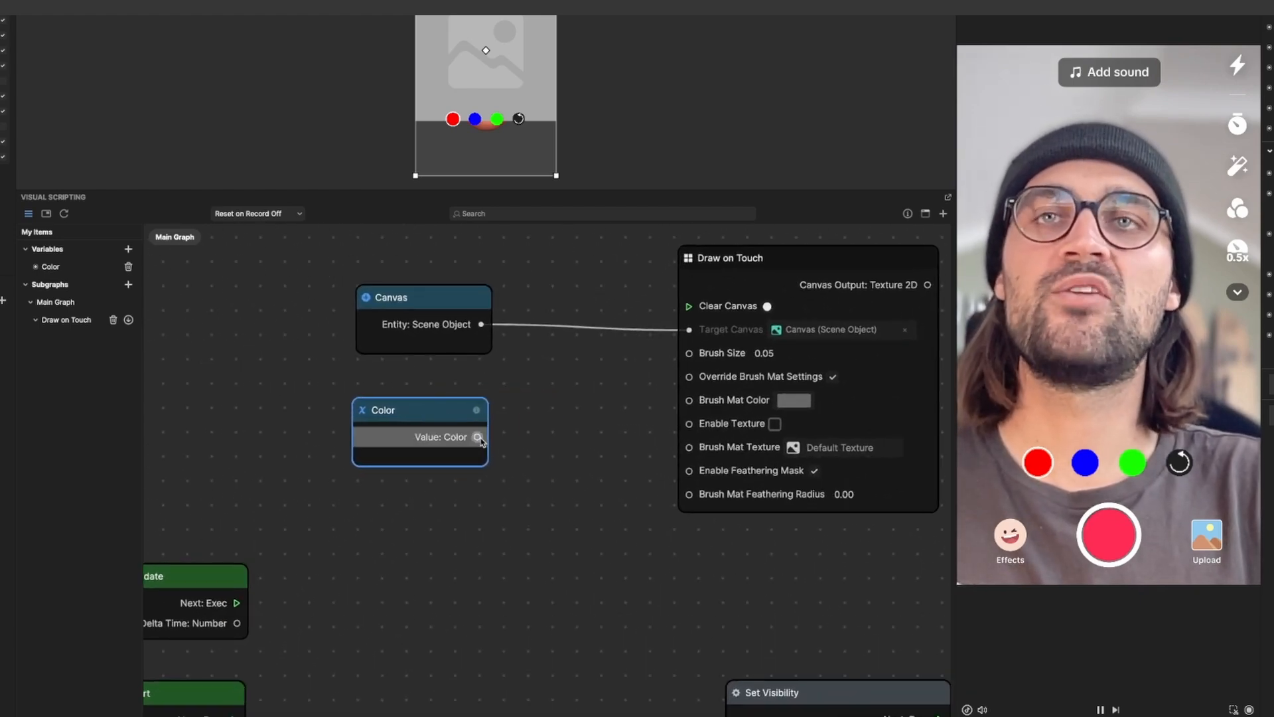
mouse_move(477, 437)
mouse_down()
mouse_move(631, 435)
mouse_move(692, 411)
mouse_move(689, 400)
mouse_up()
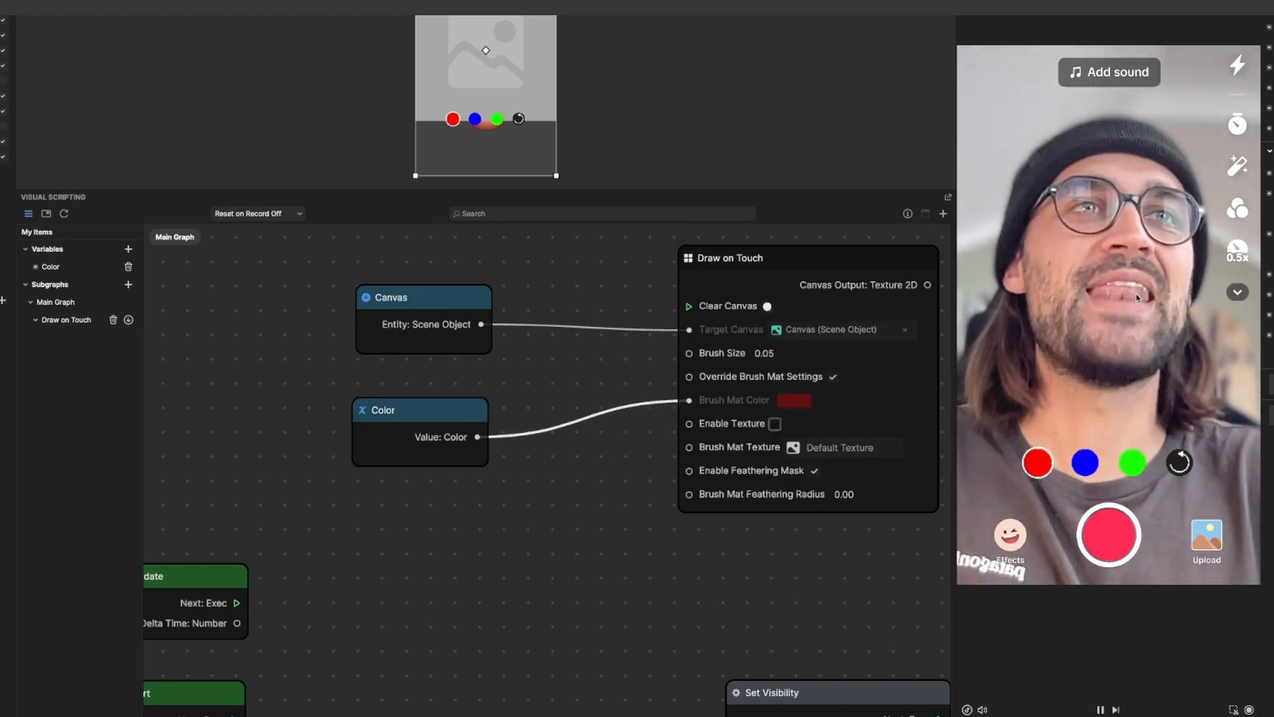
Test the brush colors in the preview by drawing a red, a blue and a green freehand stroke over the face
mouse_move(1136, 310)
mouse_down()
mouse_move(1069, 336)
mouse_move(1132, 253)
mouse_move(1026, 165)
mouse_move(1035, 211)
mouse_move(1174, 335)
mouse_up()
click(1085, 463)
mouse_move(1120, 391)
mouse_down()
mouse_move(1075, 381)
mouse_move(1188, 219)
mouse_up()
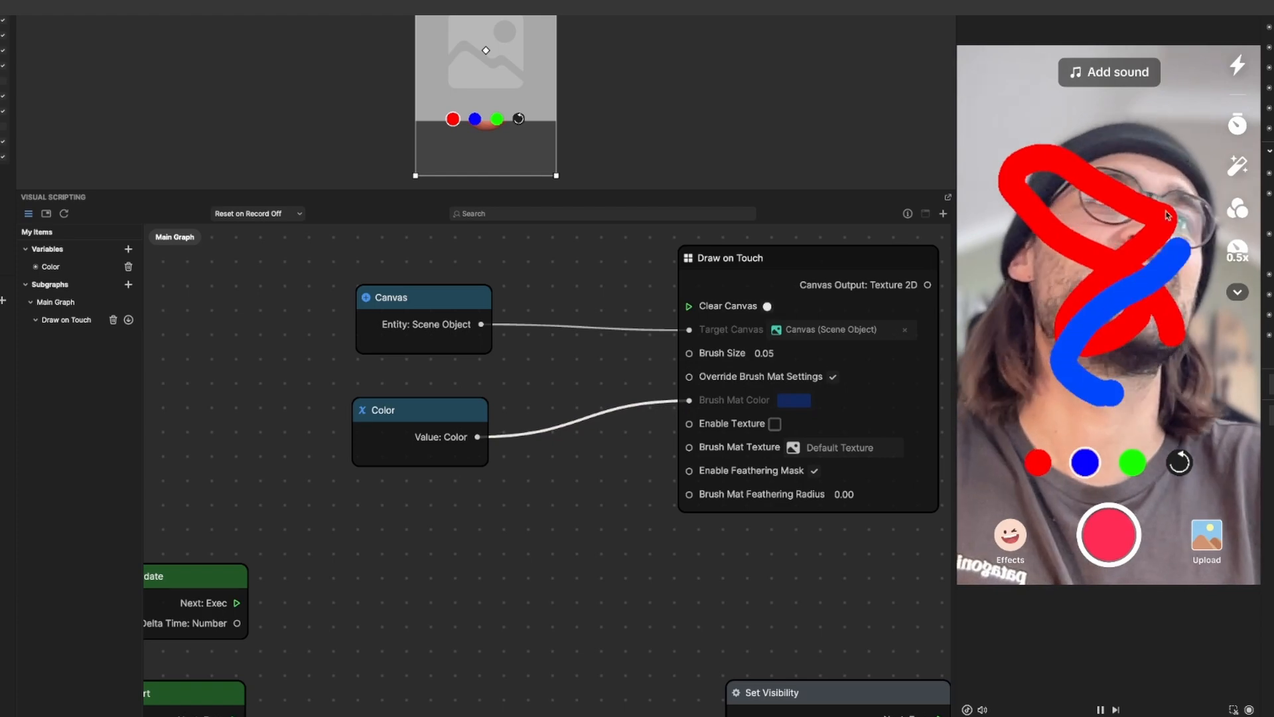
click(1132, 463)
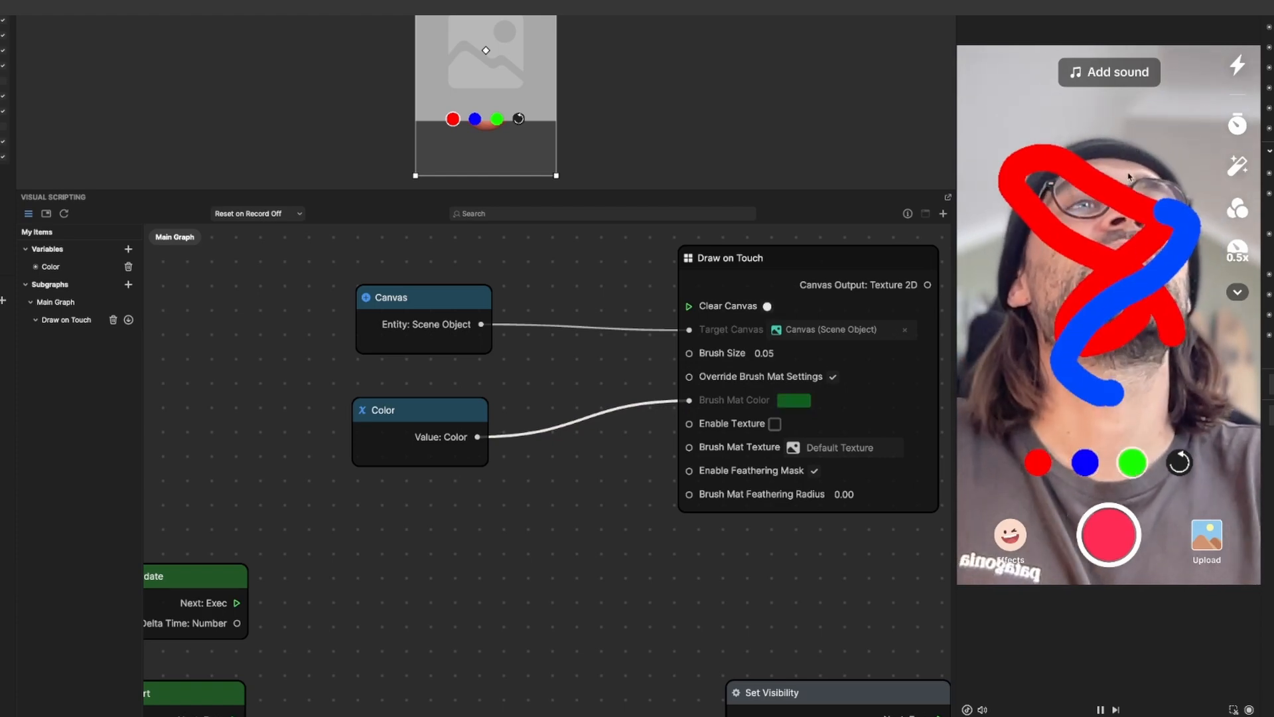
mouse_move(1067, 136)
mouse_down()
mouse_move(1025, 186)
mouse_move(1125, 272)
mouse_move(1138, 388)
mouse_move(1045, 378)
mouse_move(1026, 292)
mouse_move(1110, 234)
mouse_up()
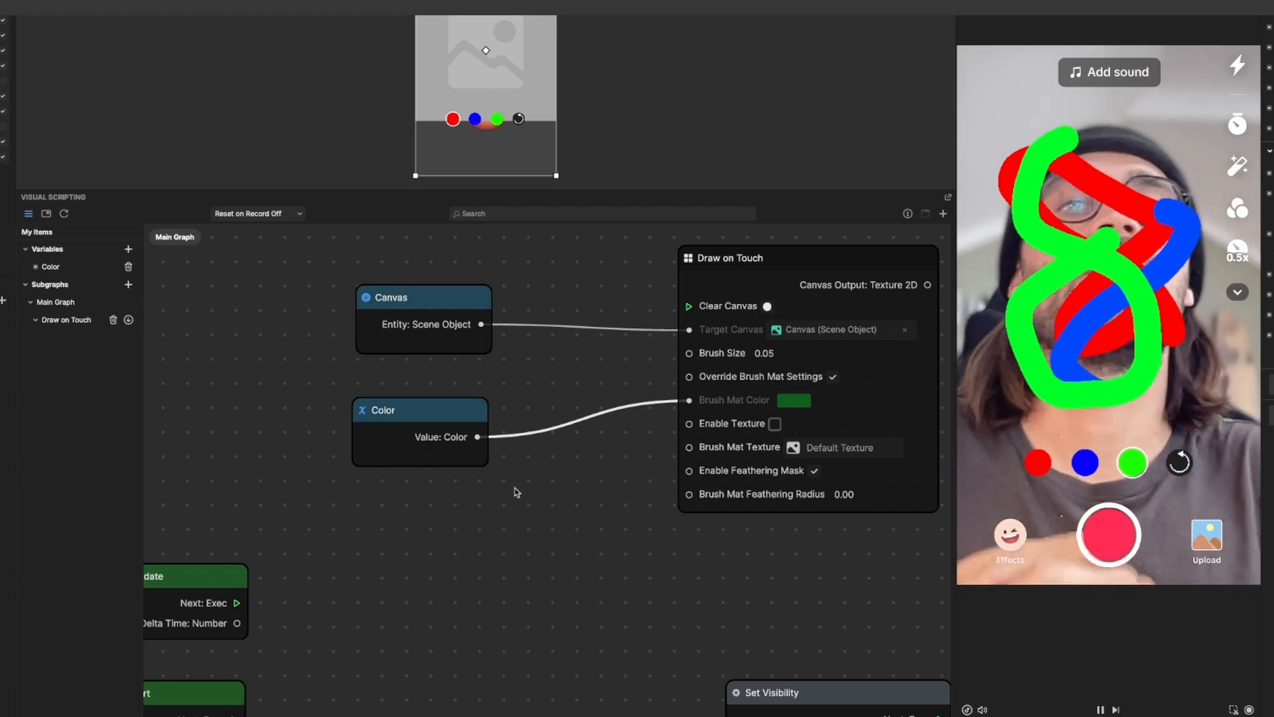
Duplicate the red button's Screen Image Tap node and place the copy in the free space above it, below the Color getter node
scroll(521, 526, down, 3)
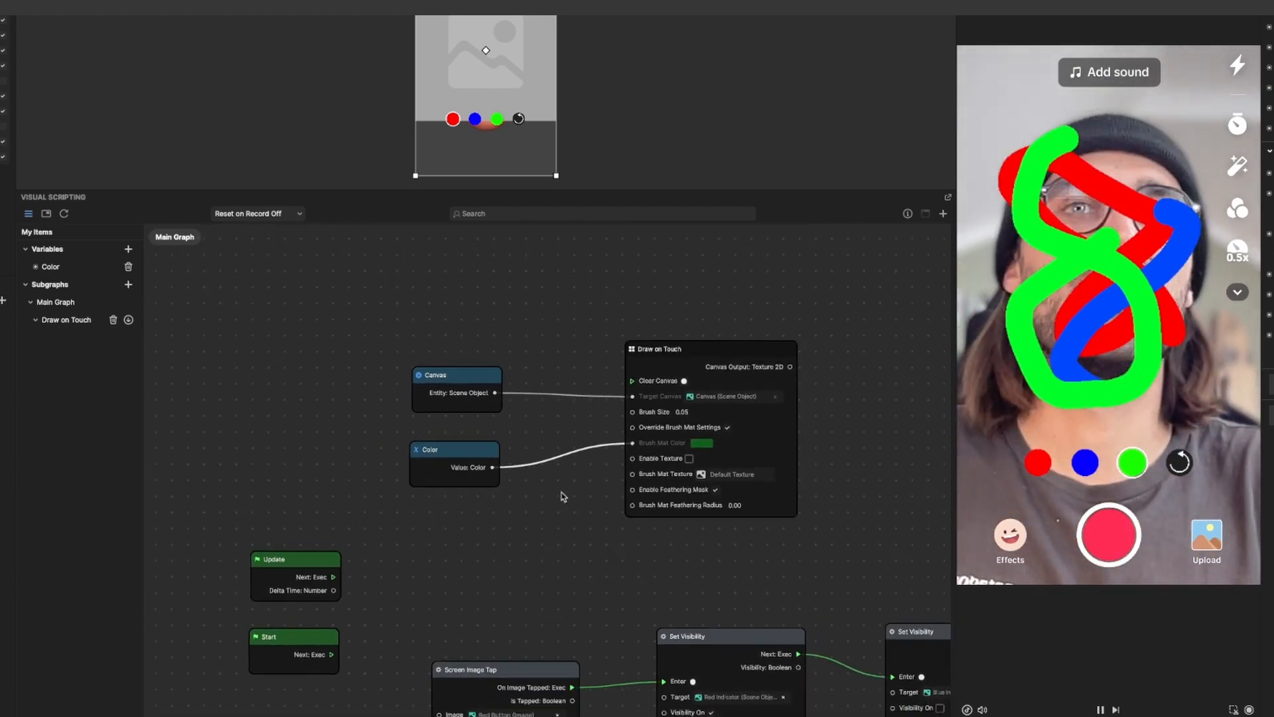
scroll(541, 502, down, 3)
middle_drag(543, 572, 541, 388)
scroll(437, 393, up, 5)
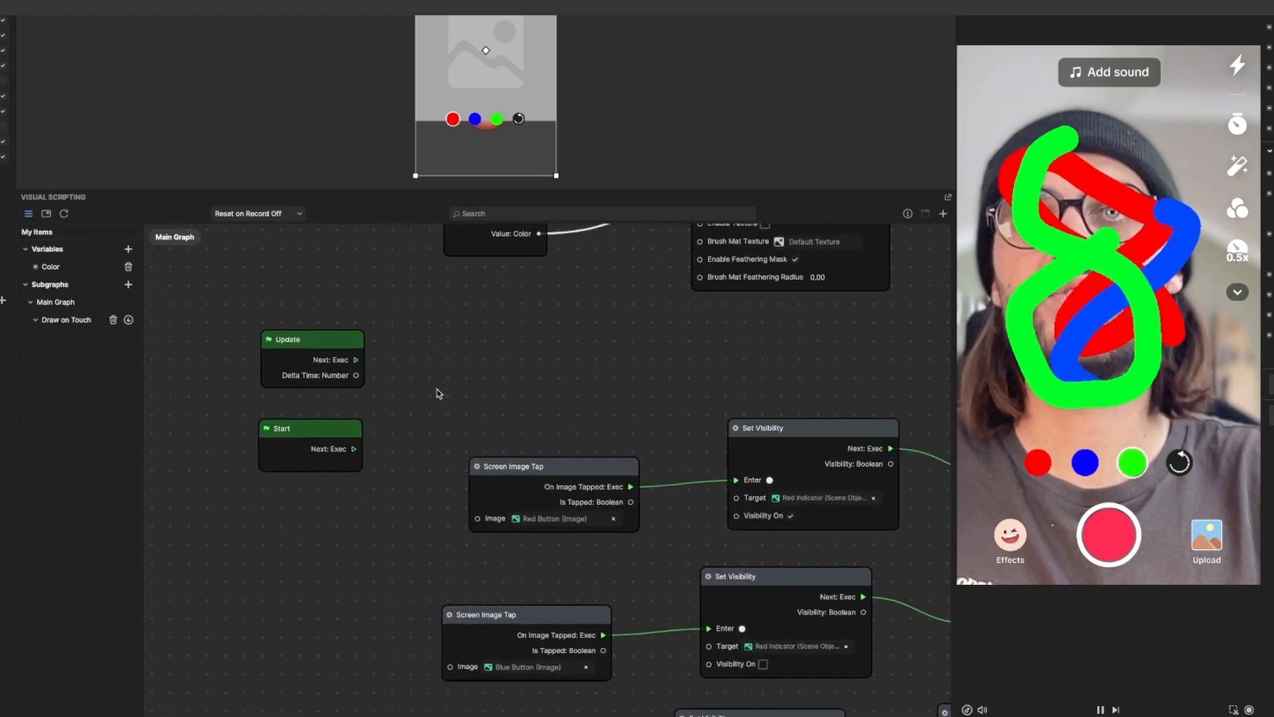
click(568, 468)
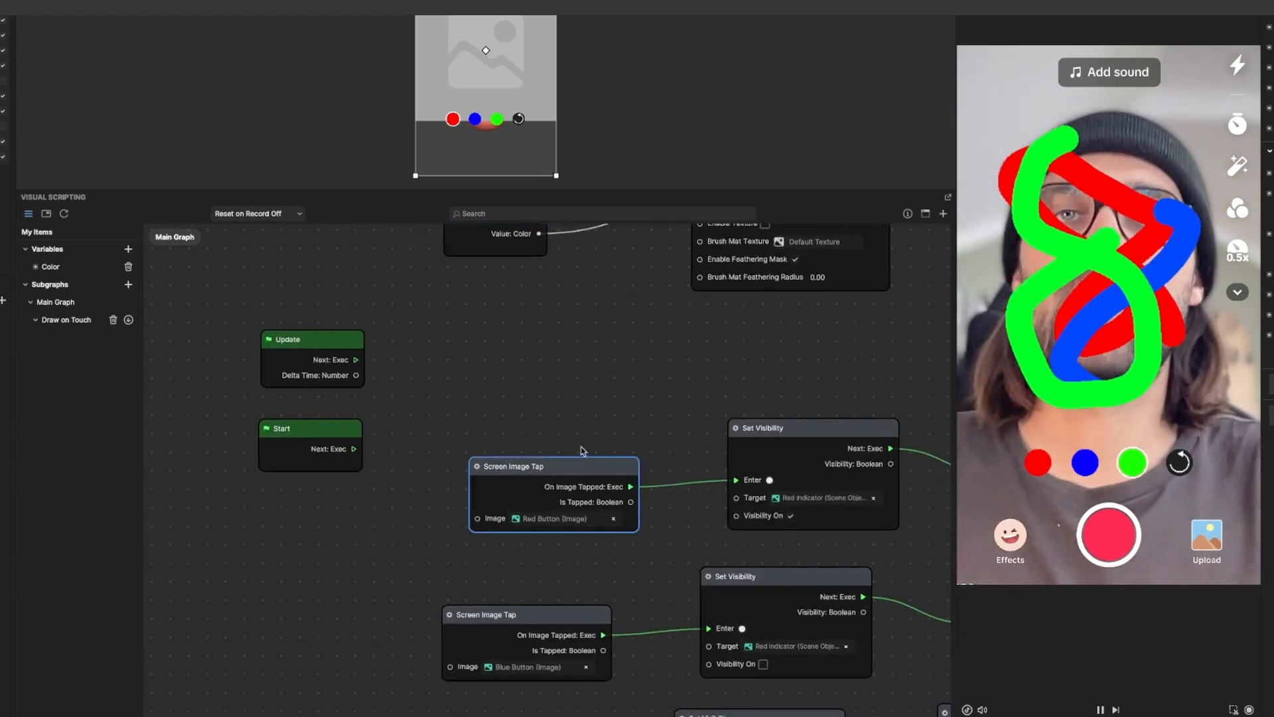
key(super+v)
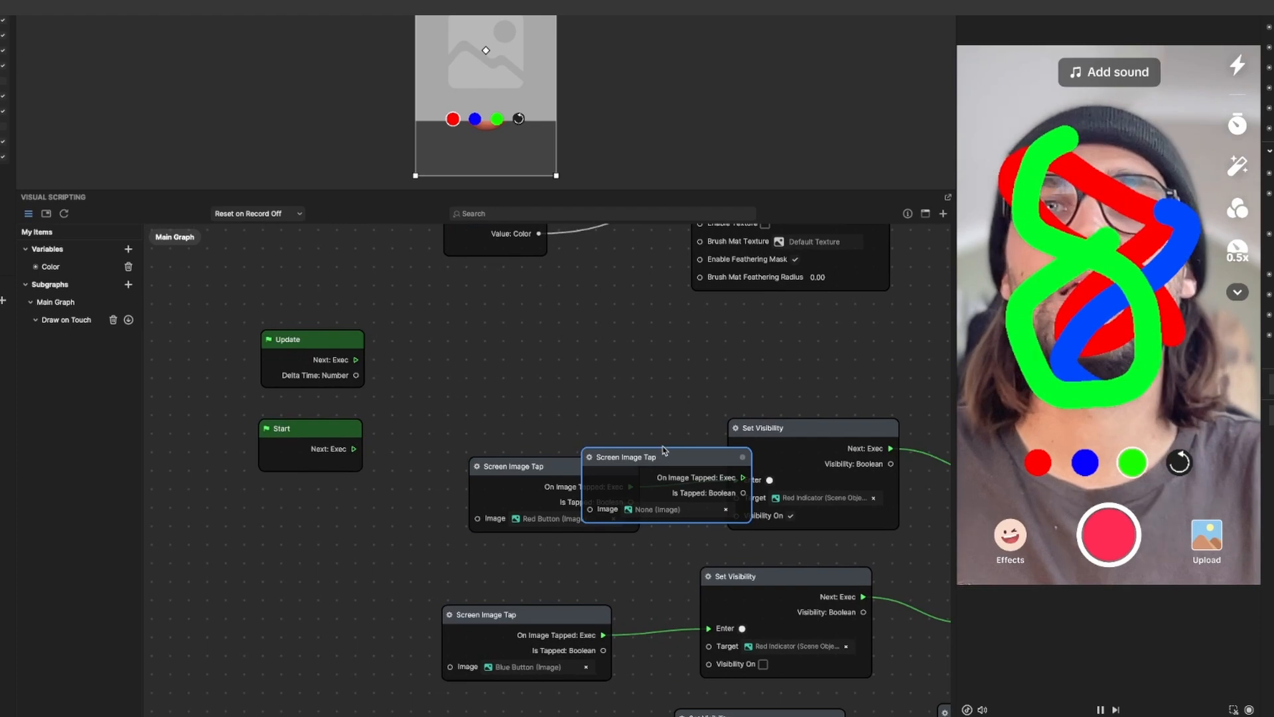
drag(670, 458, 528, 287)
Assign the Reset image to the duplicated Screen Image Tap node
scroll(518, 342, up, 1)
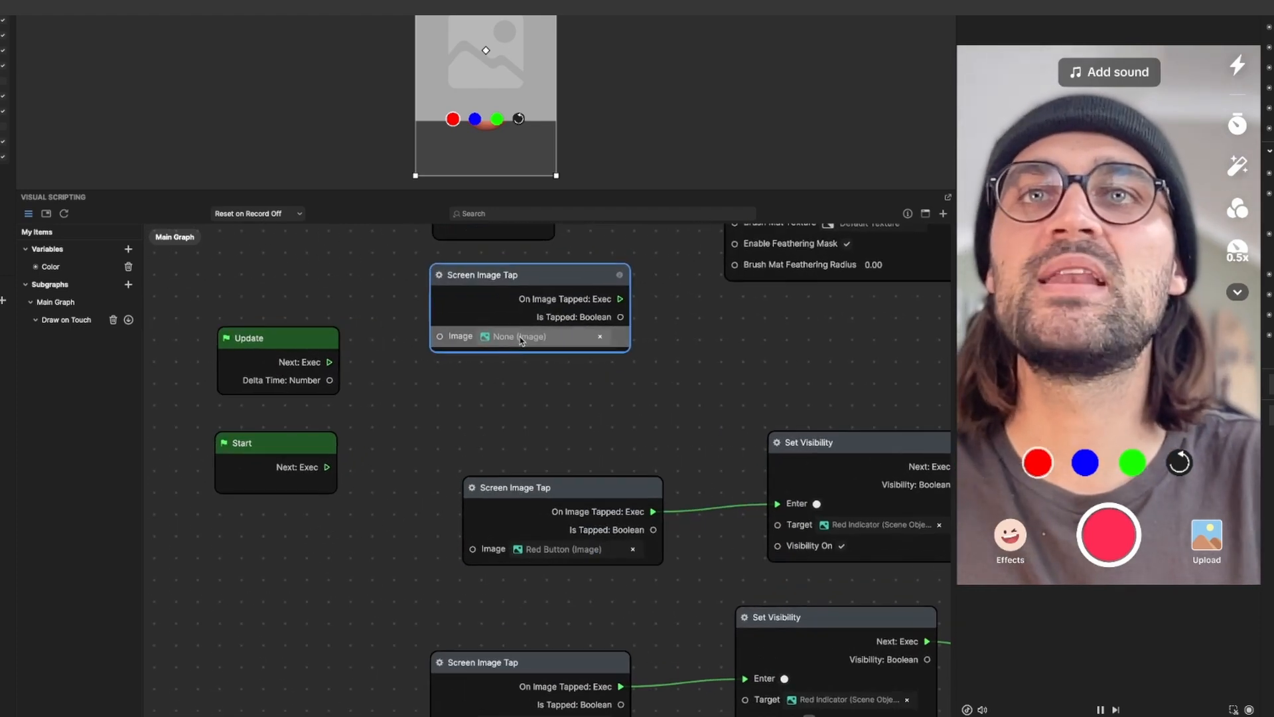
click(521, 338)
scroll(647, 166, down, 2)
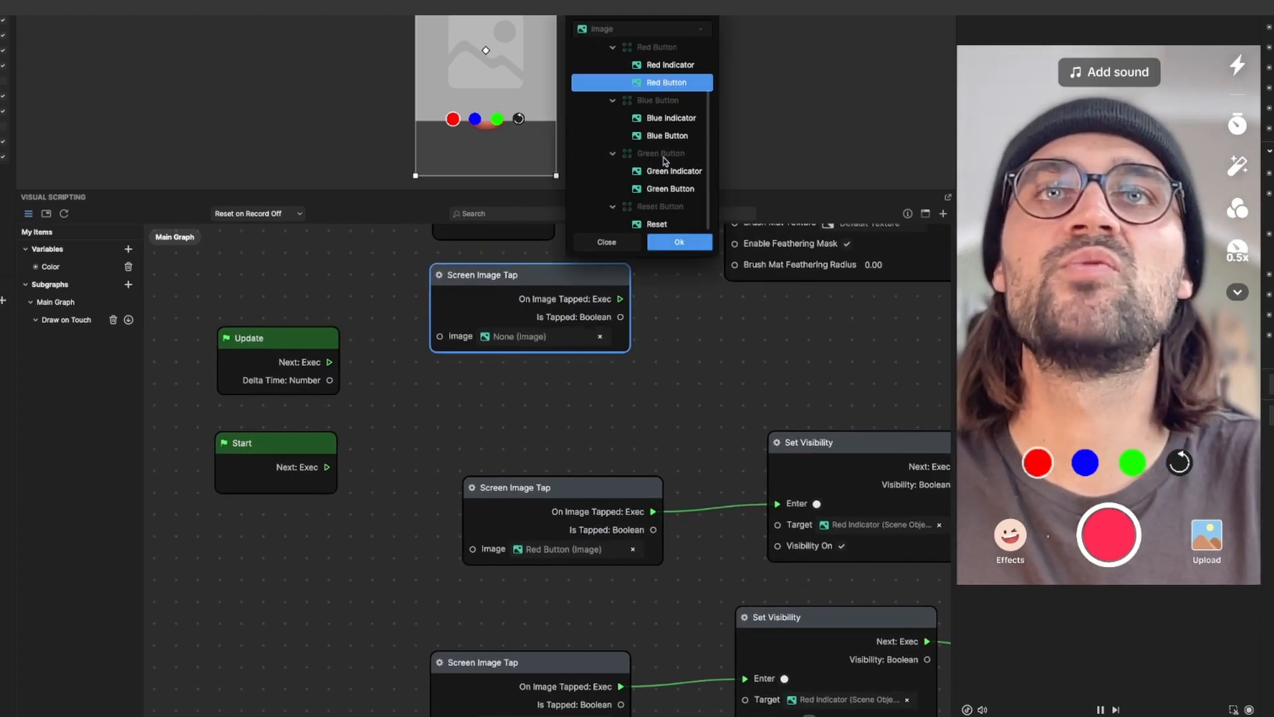
click(651, 223)
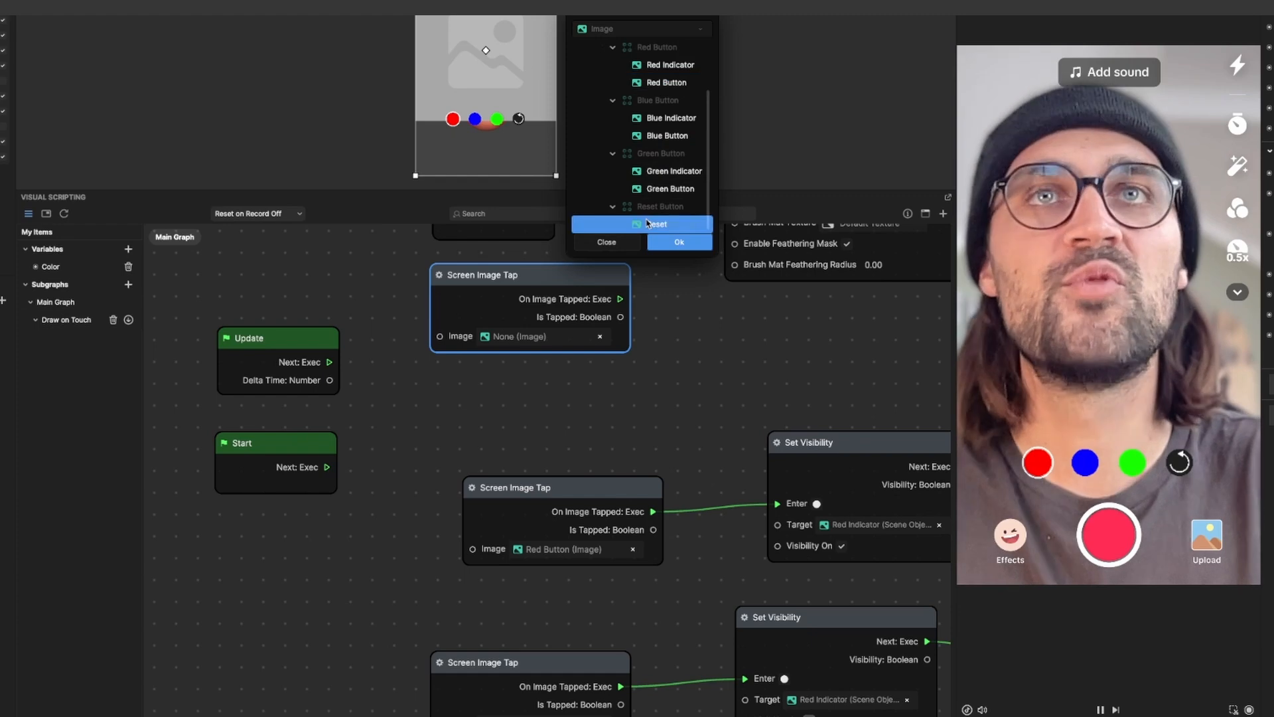
click(679, 242)
scroll(643, 375, down, 1)
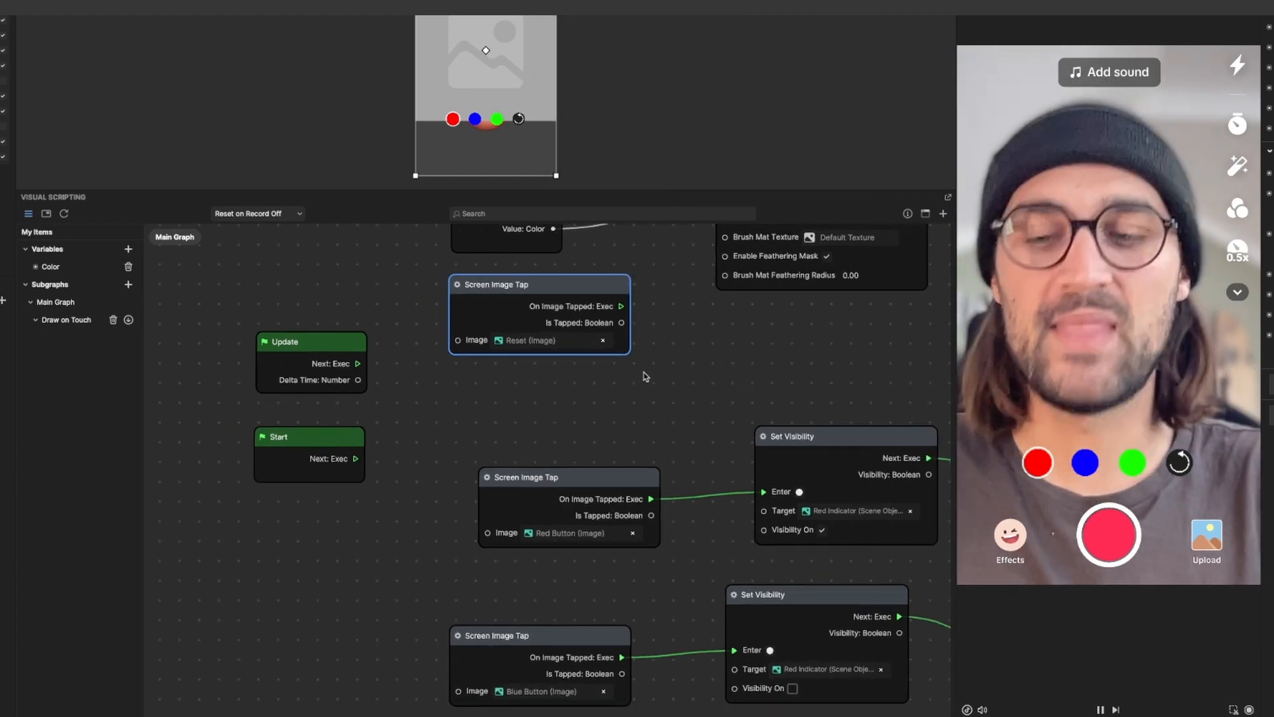
Move the Reset tap node above the Canvas node and connect its On Image Tapped output to Draw on Touch's Clear Canvas input
scroll(653, 442, up, 3)
middle_drag(653, 456, 654, 549)
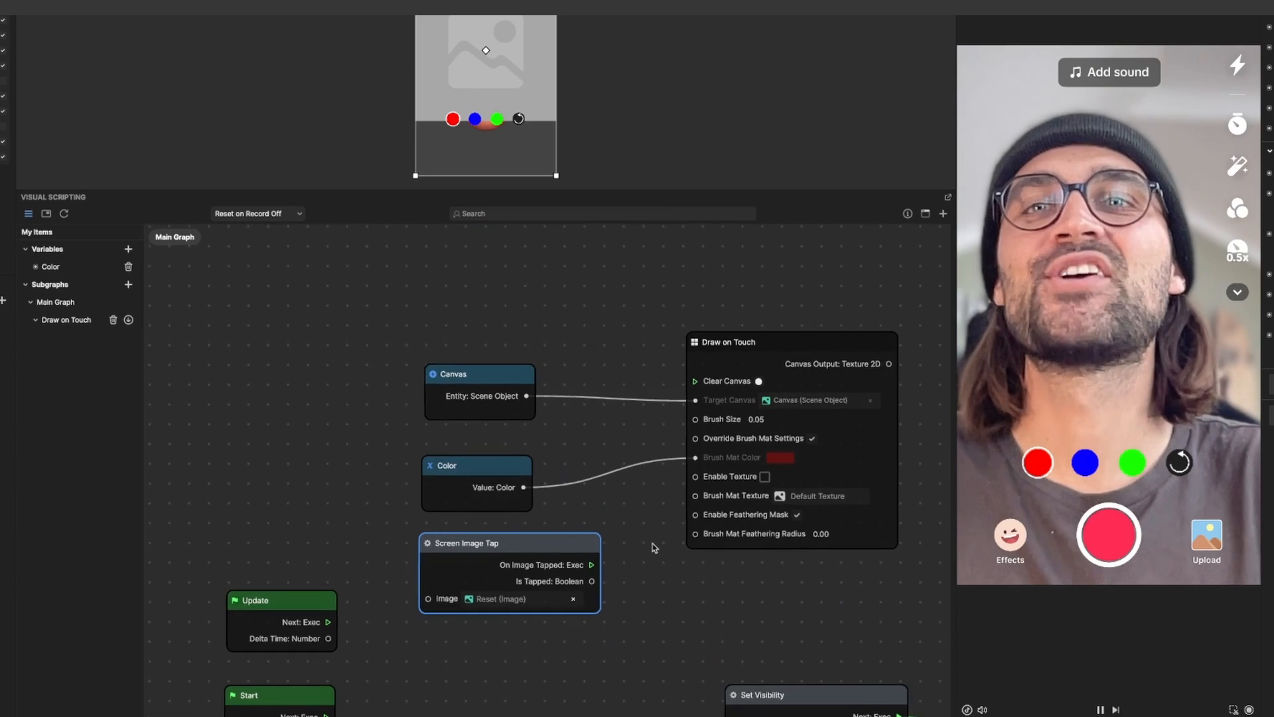
drag(549, 551, 546, 297)
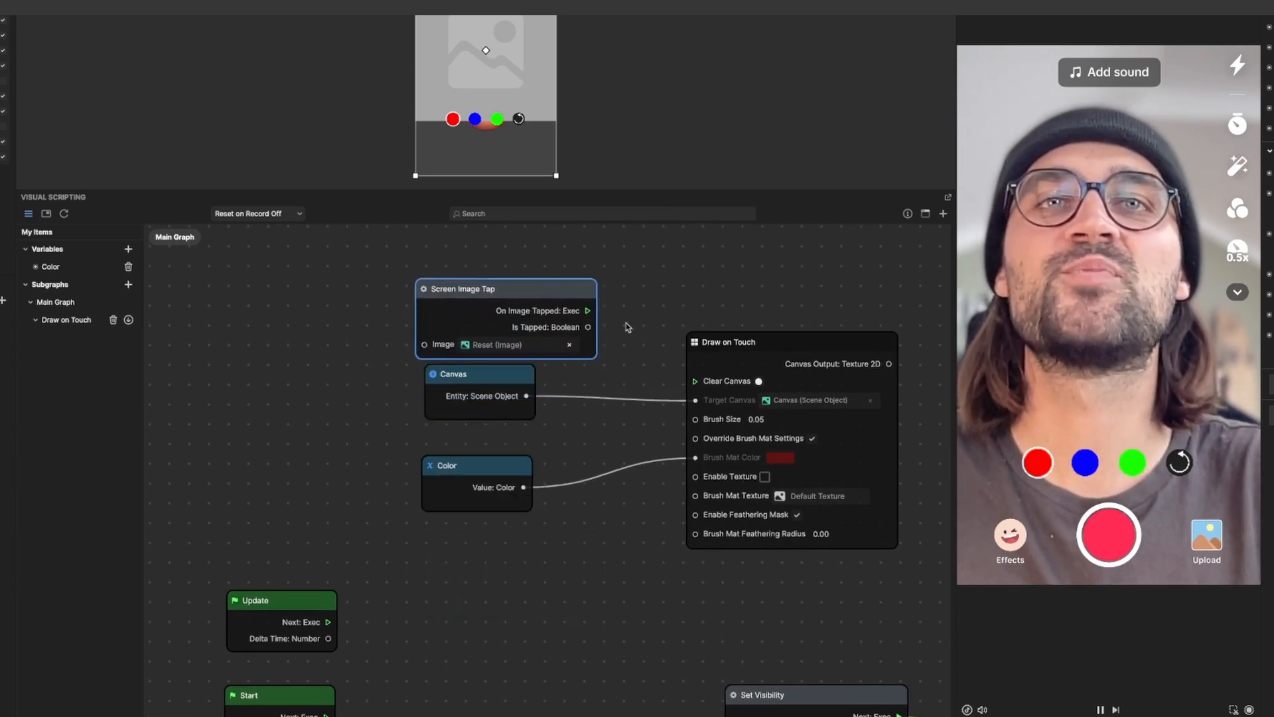
drag(588, 309, 694, 380)
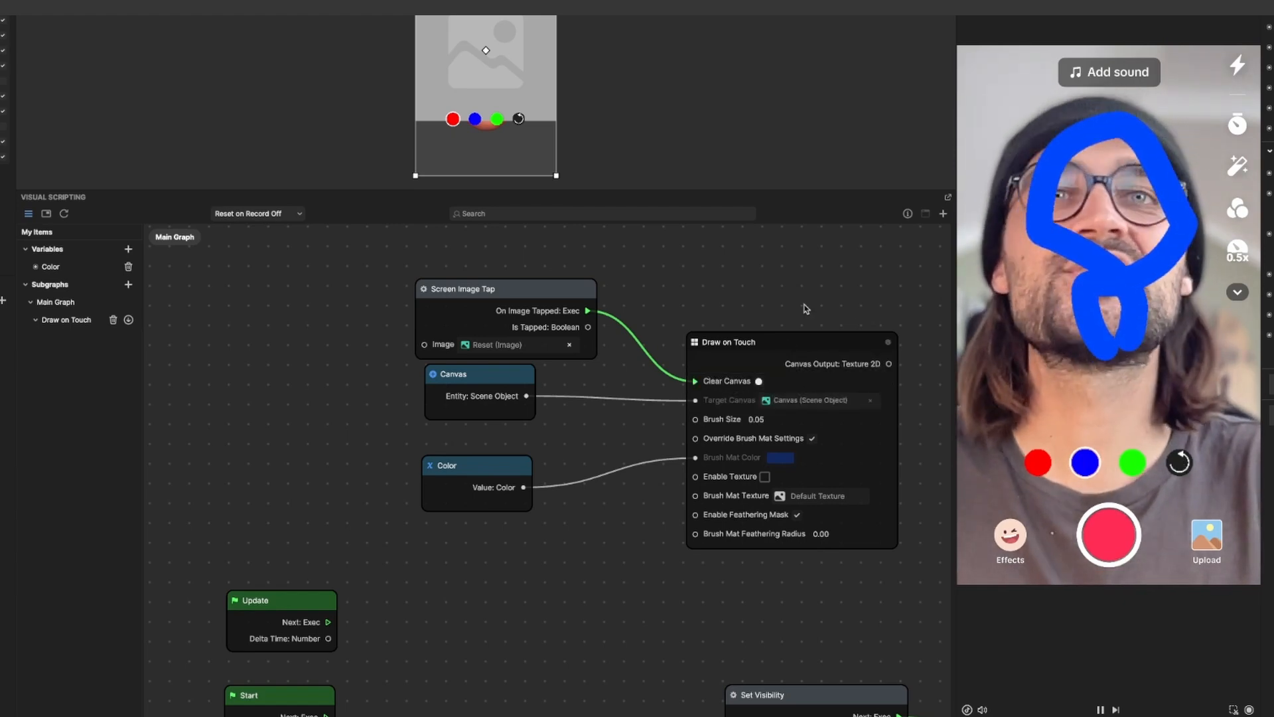
Set the Draw on Touch node's brush size to 0.02
scroll(735, 340, up, 2)
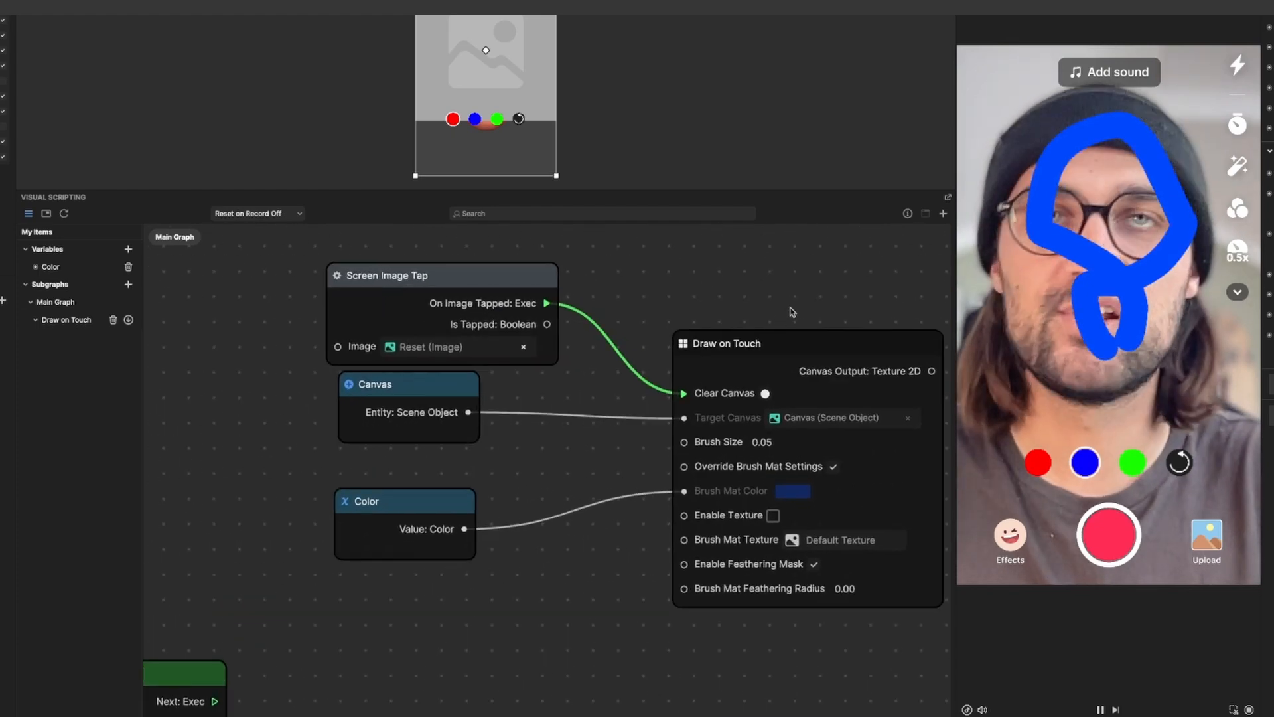
scroll(716, 312, right, 5)
scroll(717, 312, down, 2)
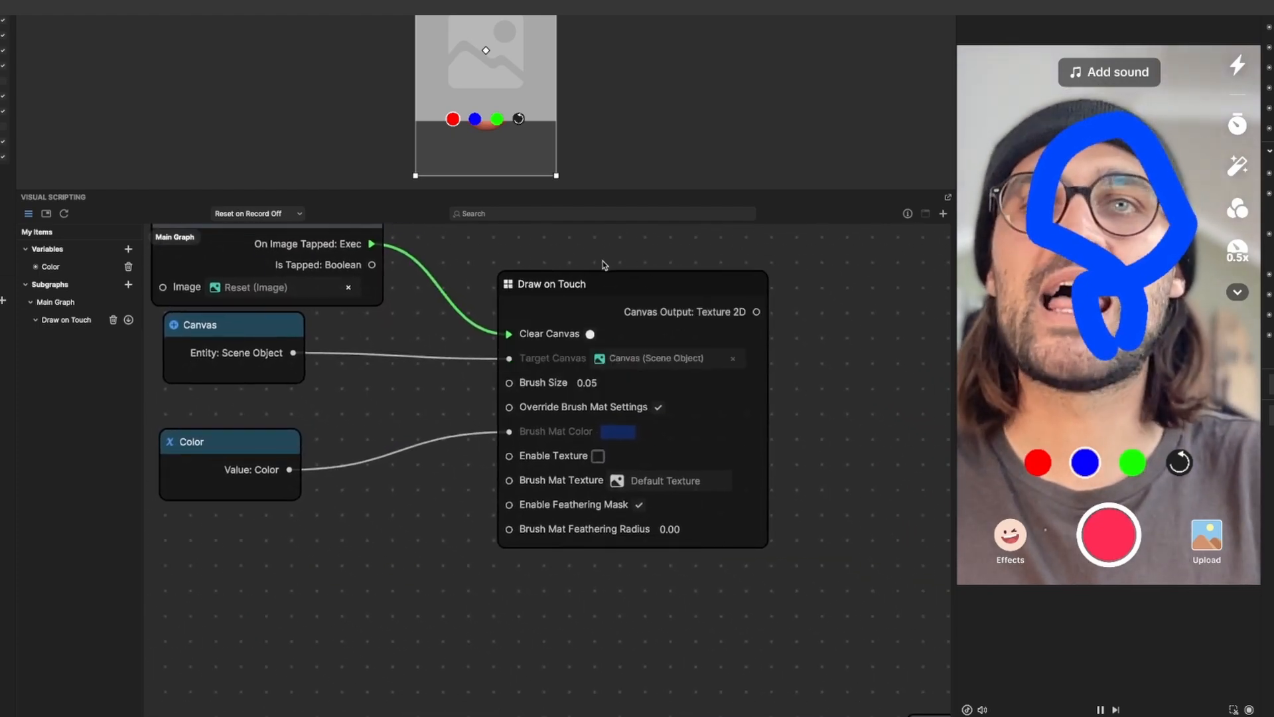
click(599, 387)
key(BackSpace)
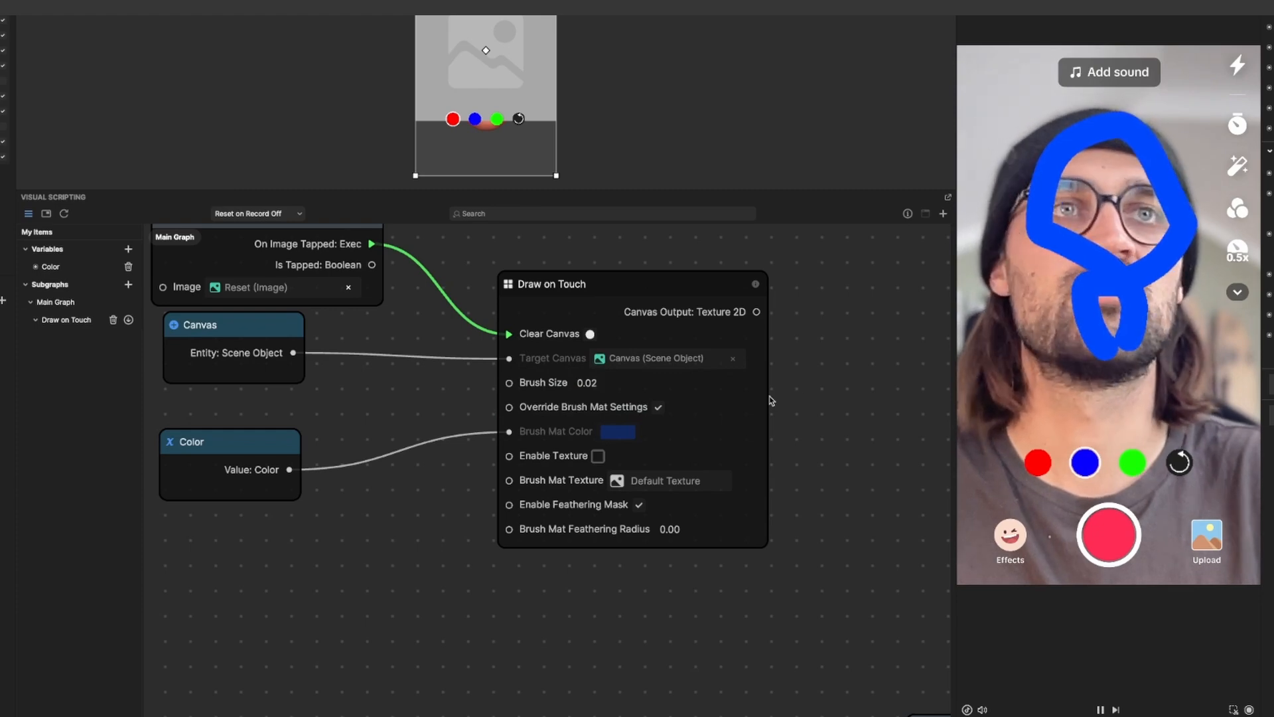
Select the red brush in the effect preview and test the brush size with freehand strokes across the lower face and neck
click(1038, 463)
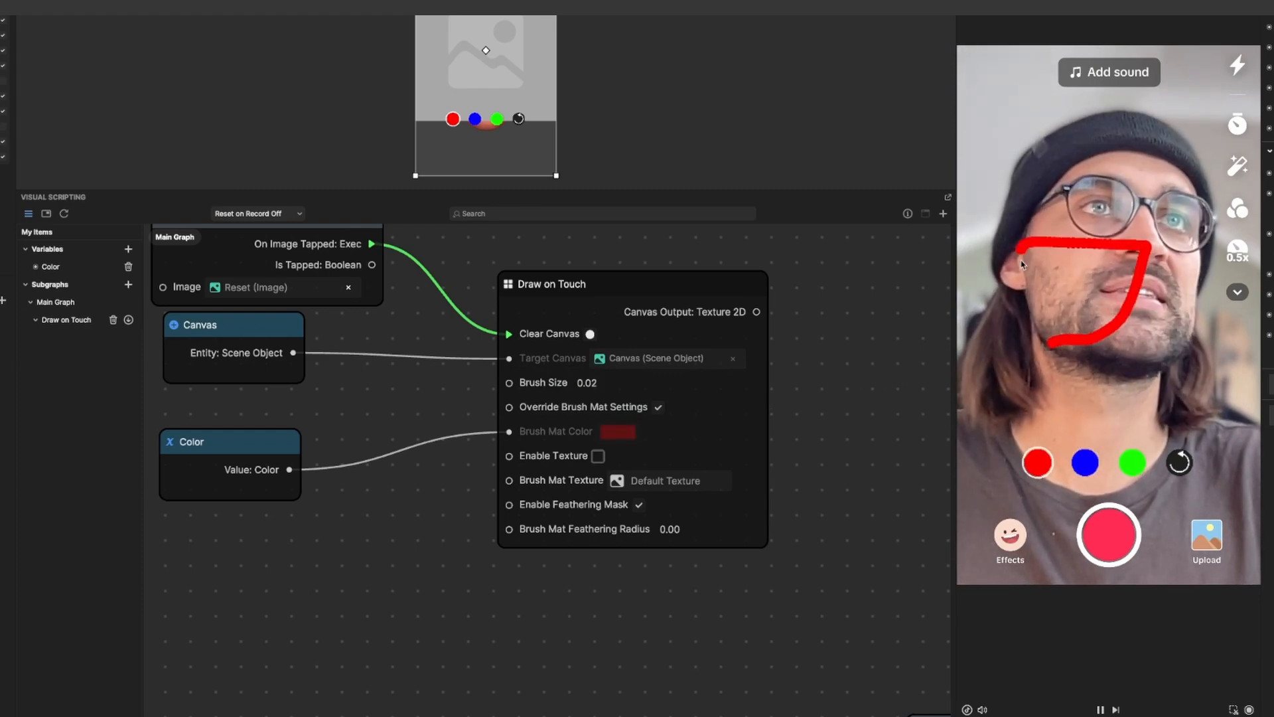
drag(1022, 261, 1087, 316)
drag(1137, 250, 1144, 246)
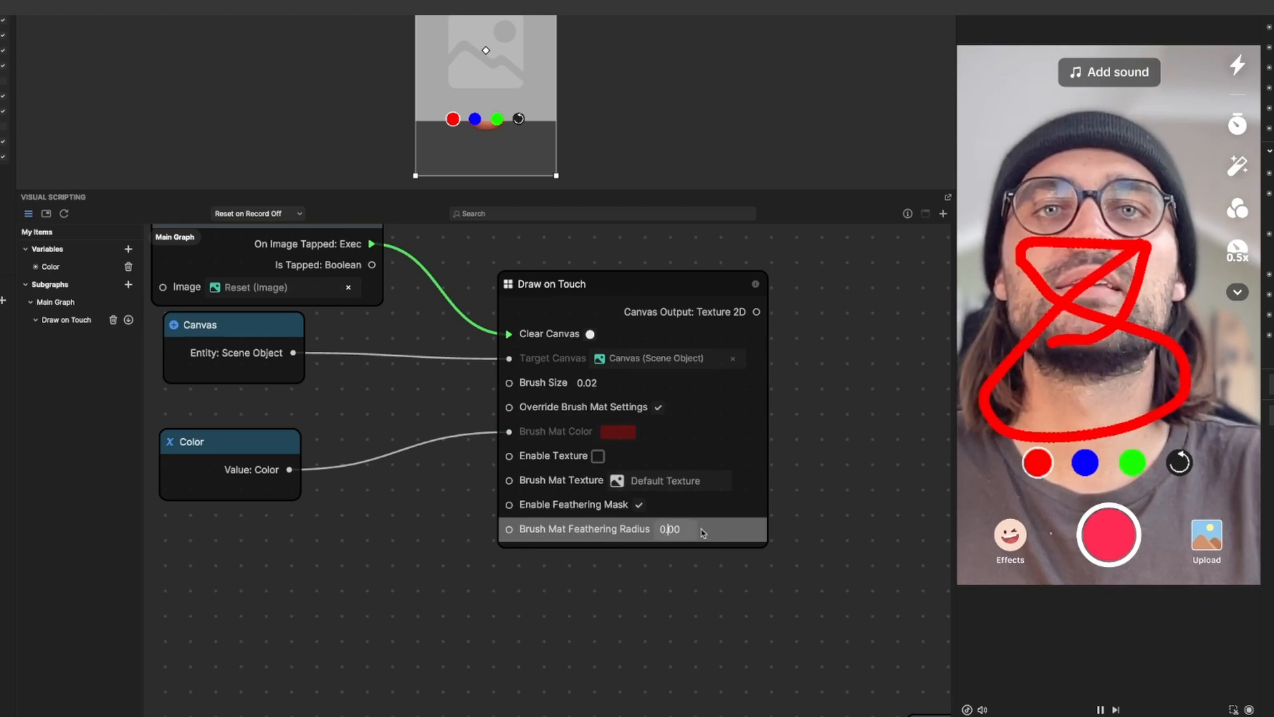
Set Draw on Touch's Brush Mat Feathering Radius to 0.50 and test it with red freehand strokes over the face
text(5)
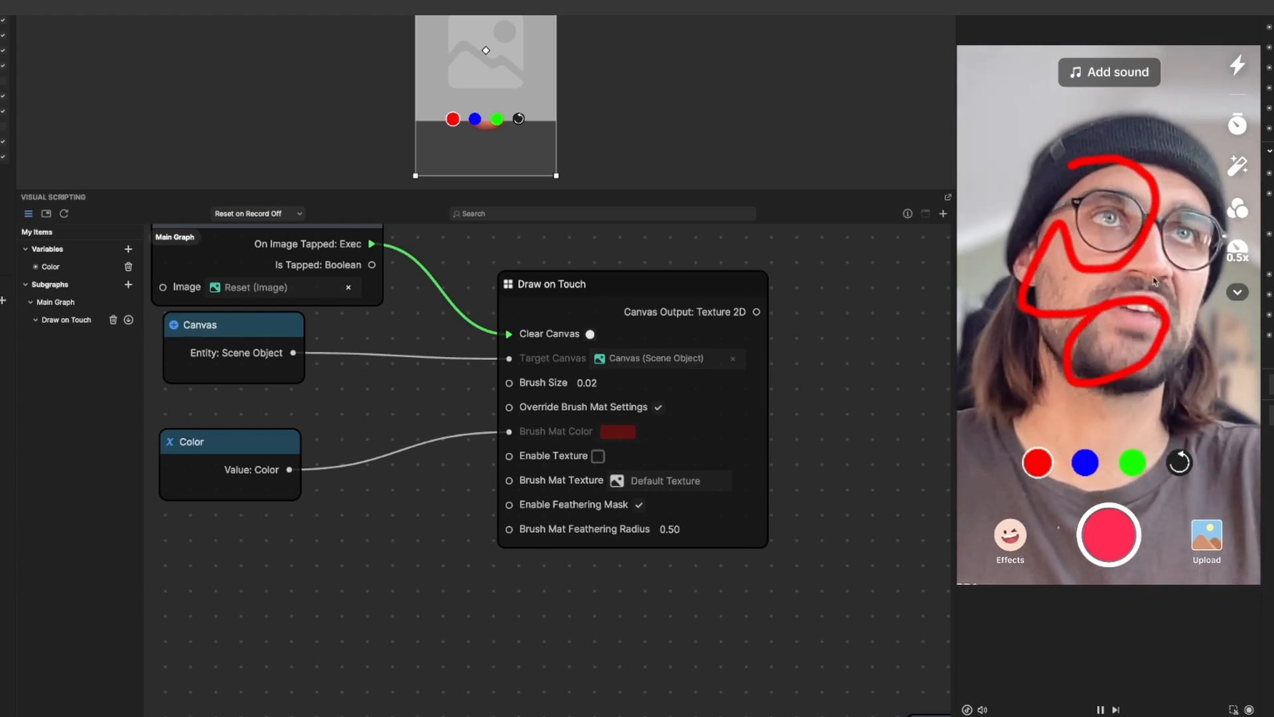
drag(1013, 207, 1143, 265)
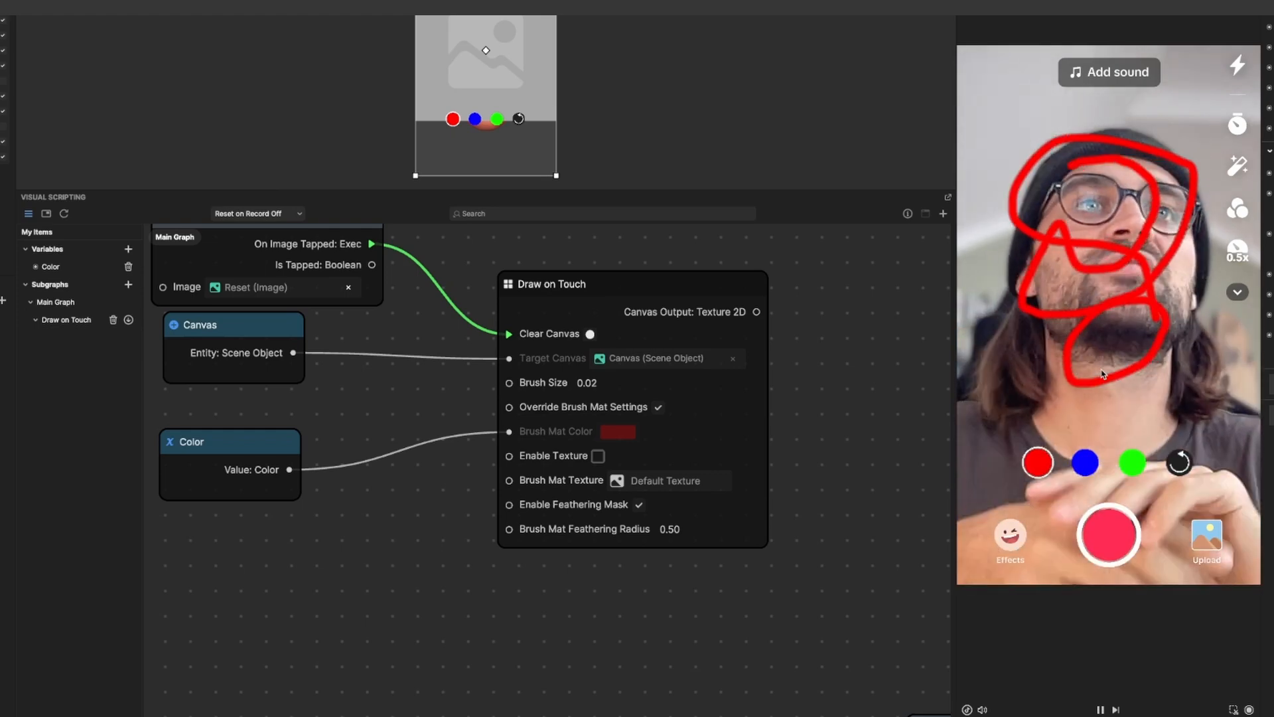
Test the reset button in the effect preview by clearing the red strokes from the canvas
scroll(684, 486, down, 2)
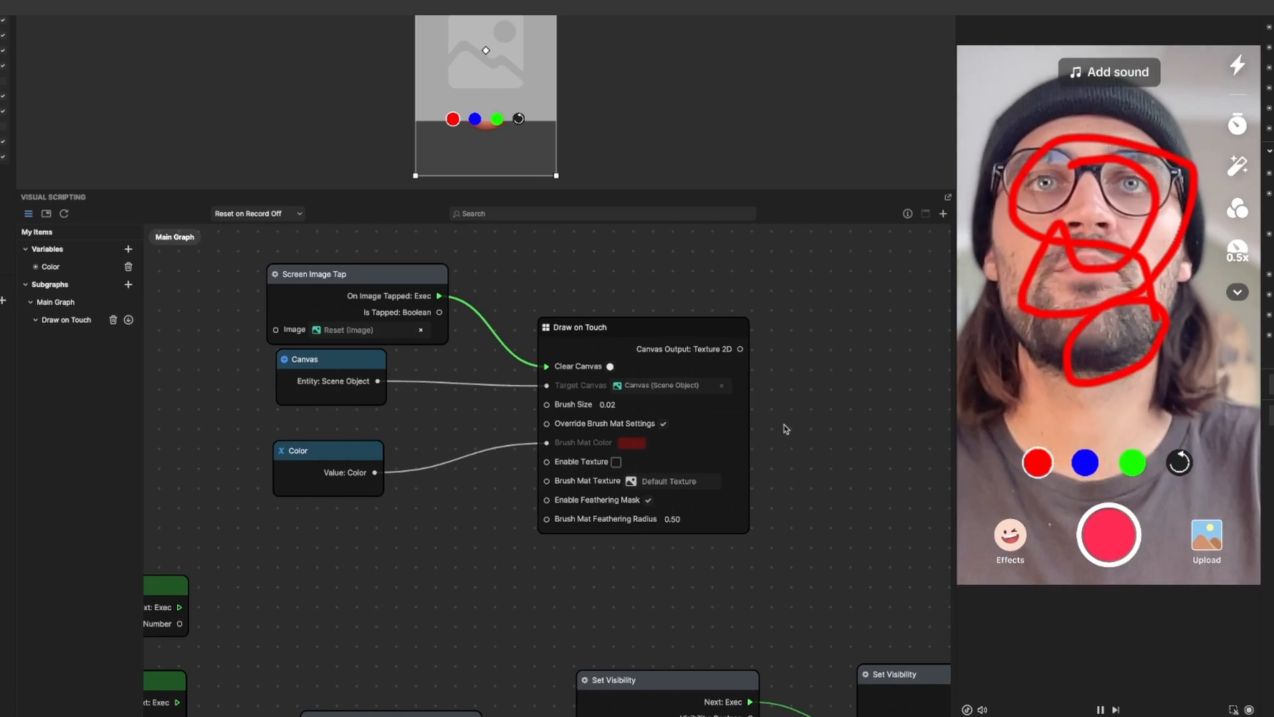
scroll(899, 435, down, 3)
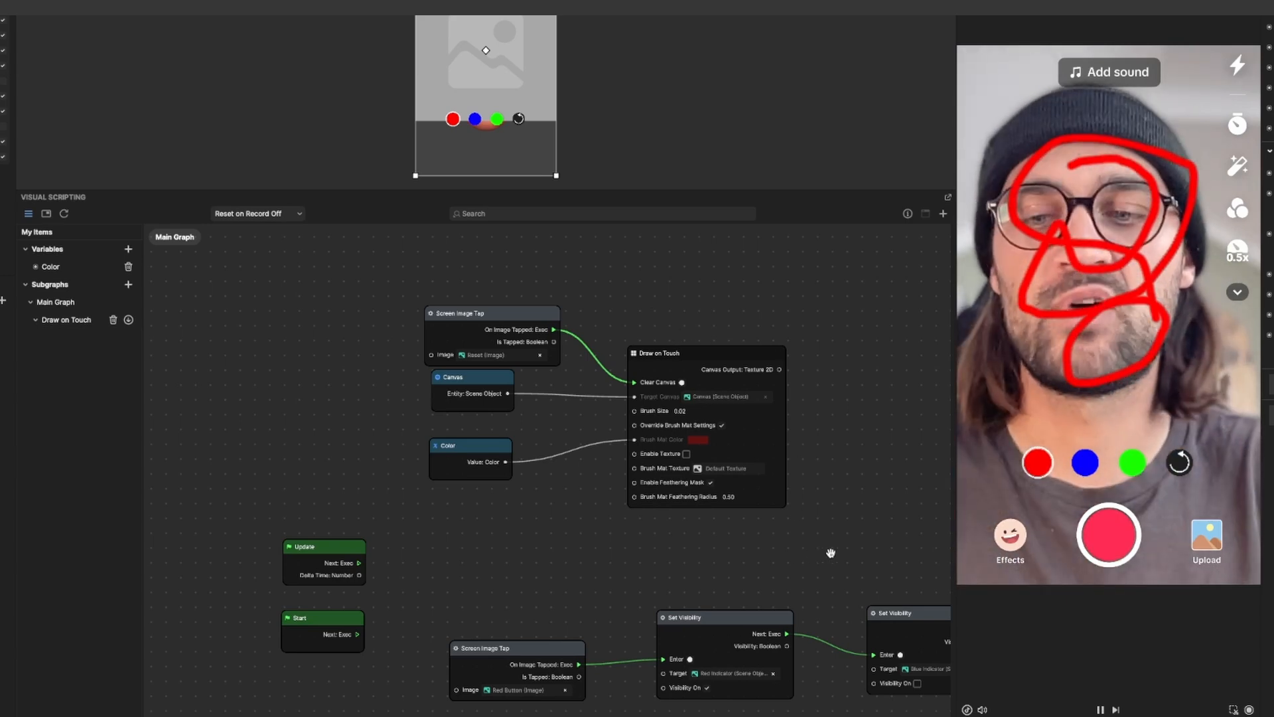
middle_drag(831, 553, 614, 396)
middle_drag(716, 364, 523, 460)
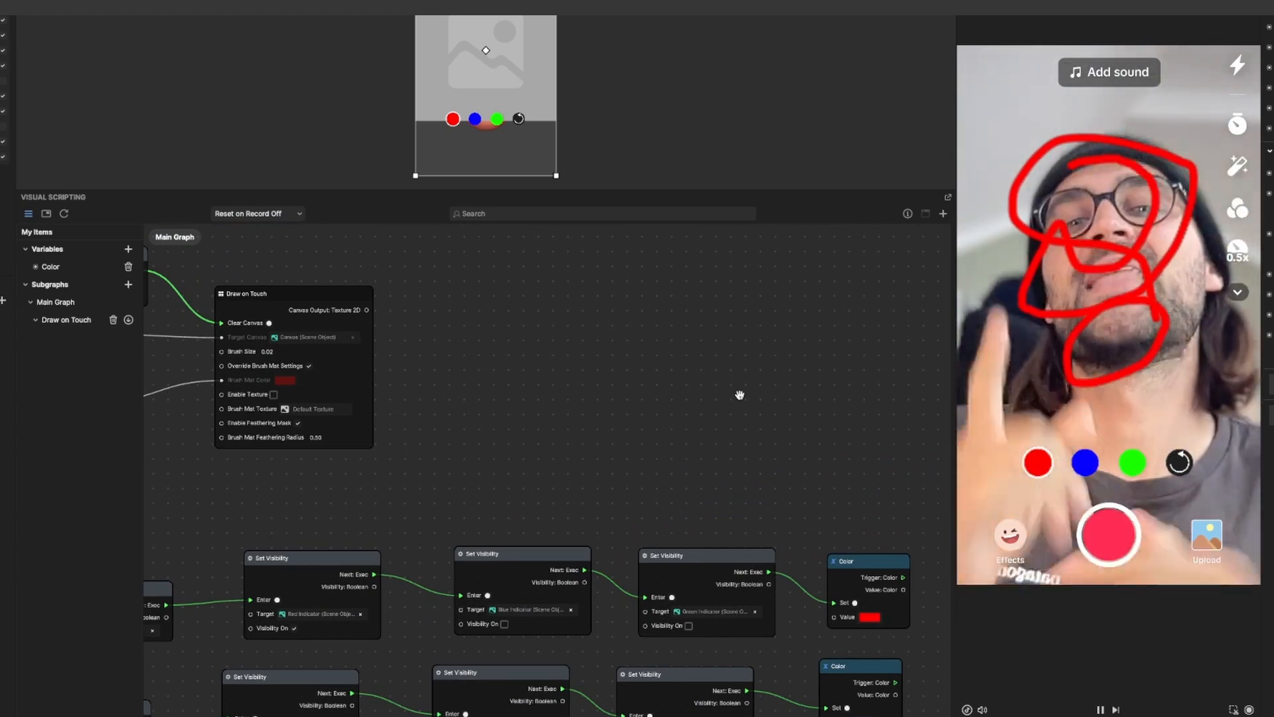
click(1180, 464)
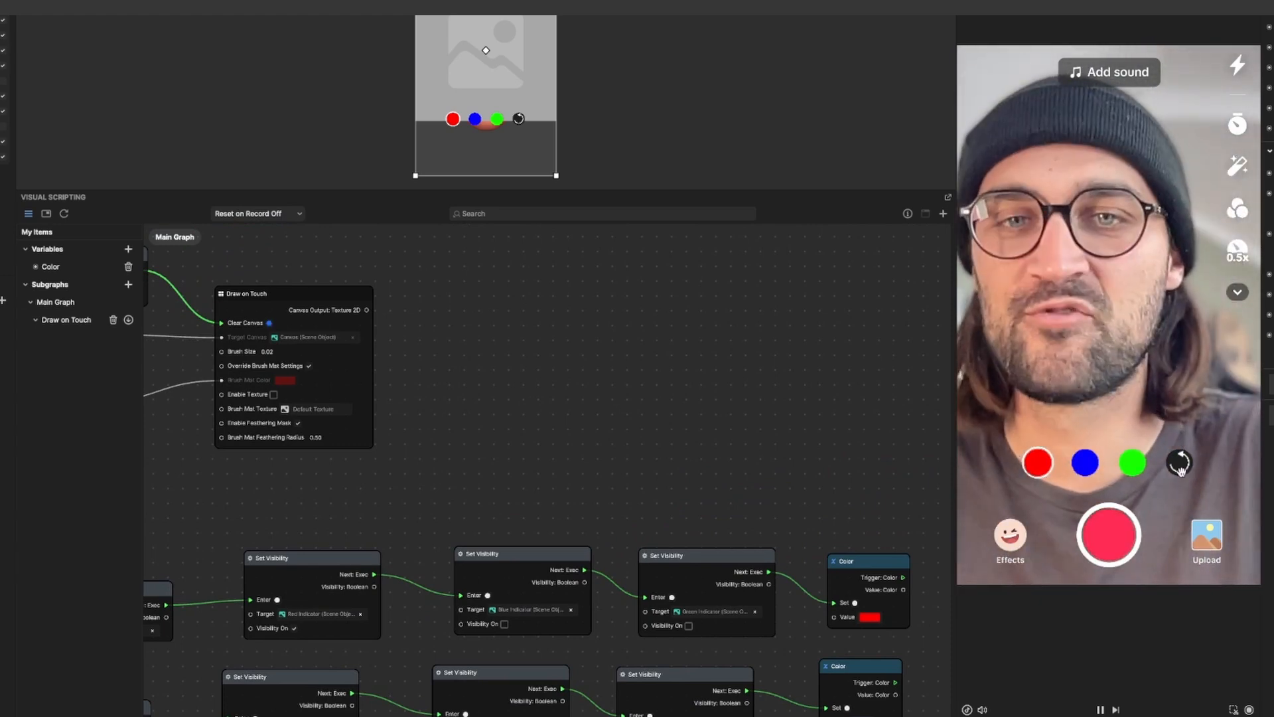